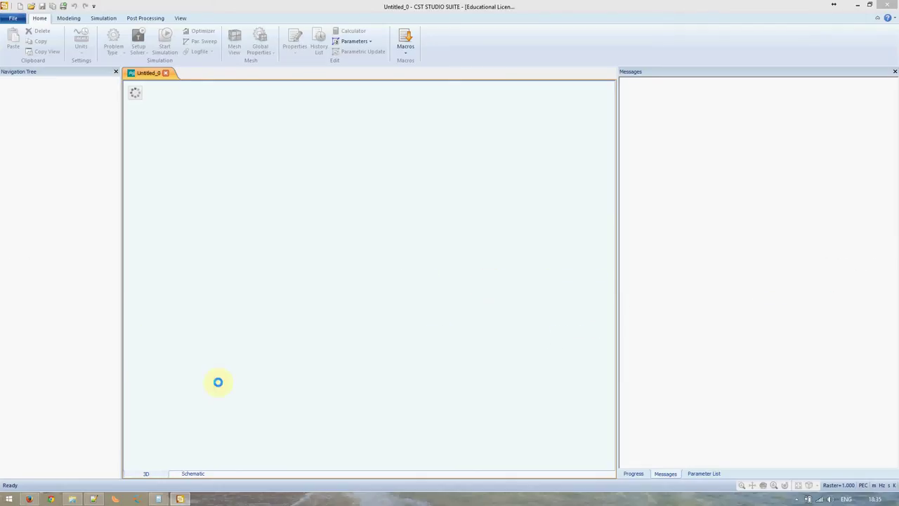
mouse_move(176, 498)
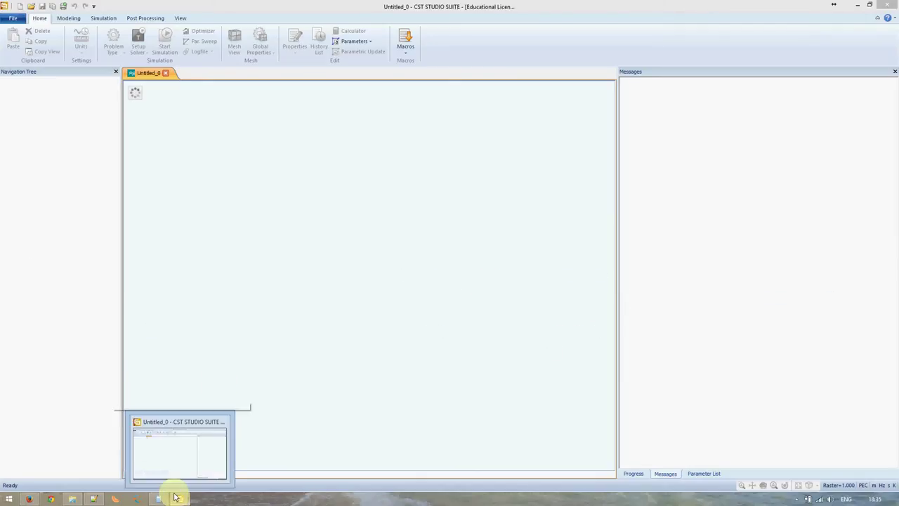
left_click(797, 500)
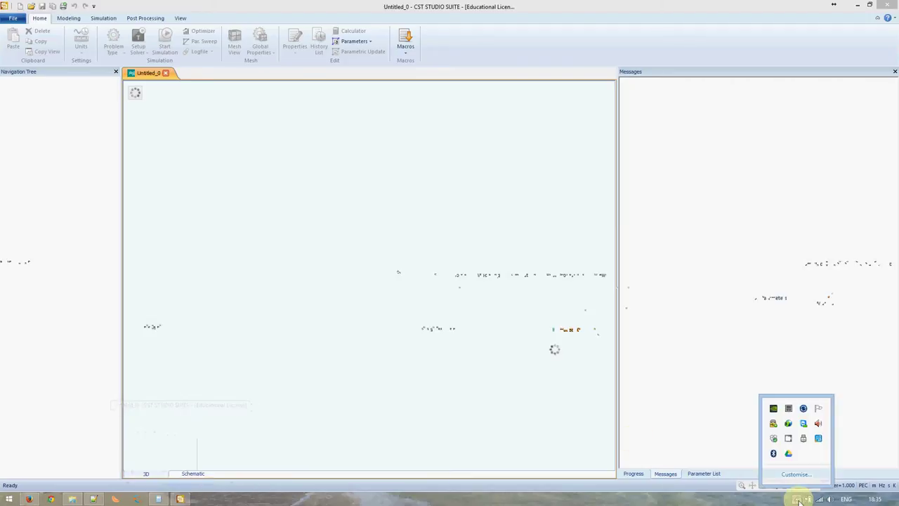
right_click(790, 438)
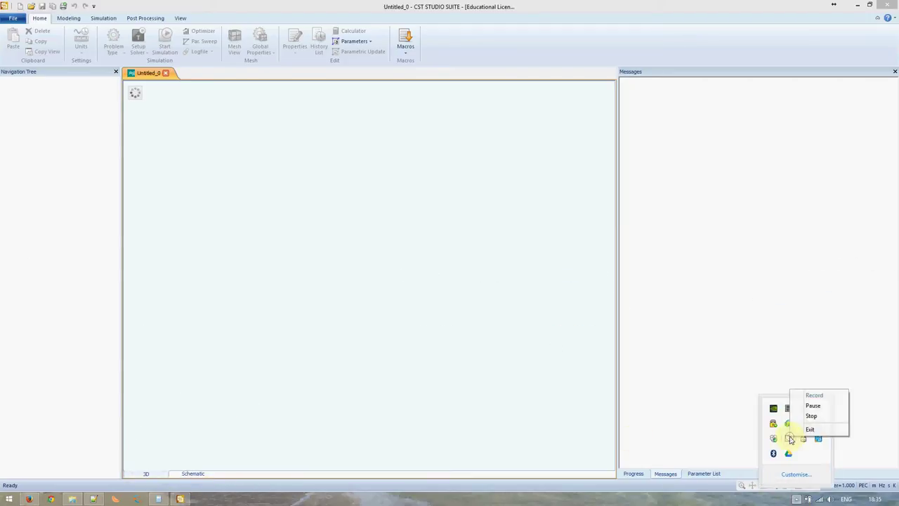
left_click(648, 386)
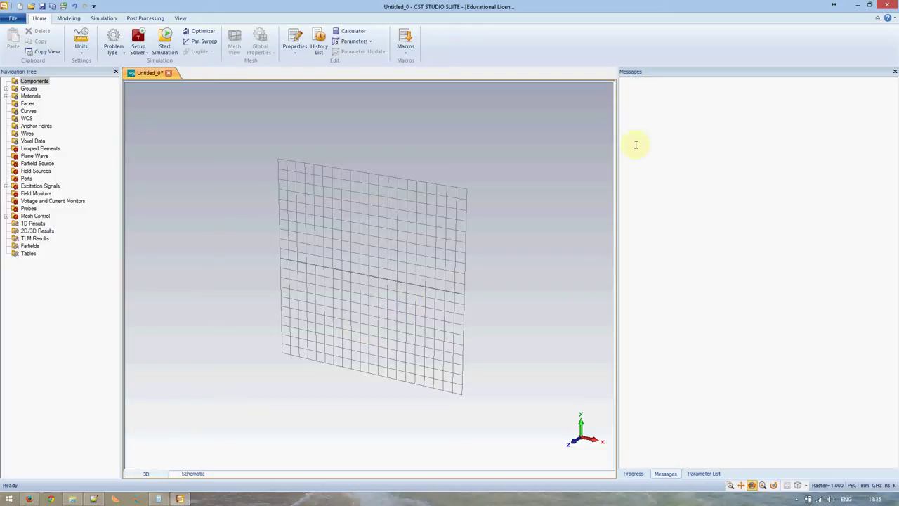
Display the project's parameter list in place of the messages
left_click(634, 474)
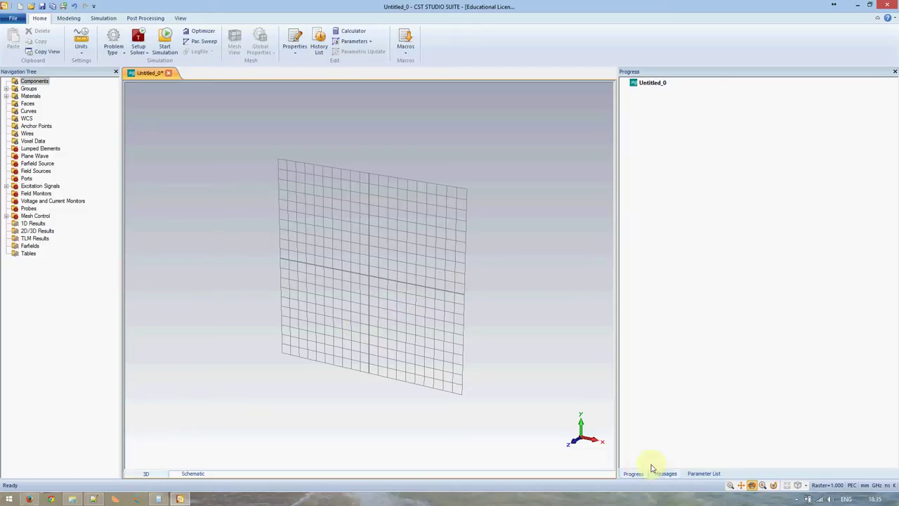
left_click(704, 474)
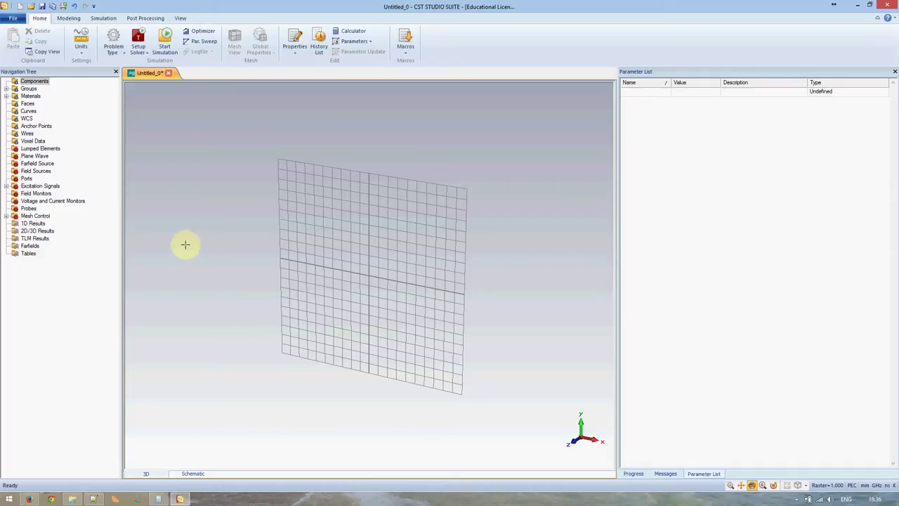
Start a brick defined by numeric entry instead of picked points, and name it rf_substrate
left_click(68, 18)
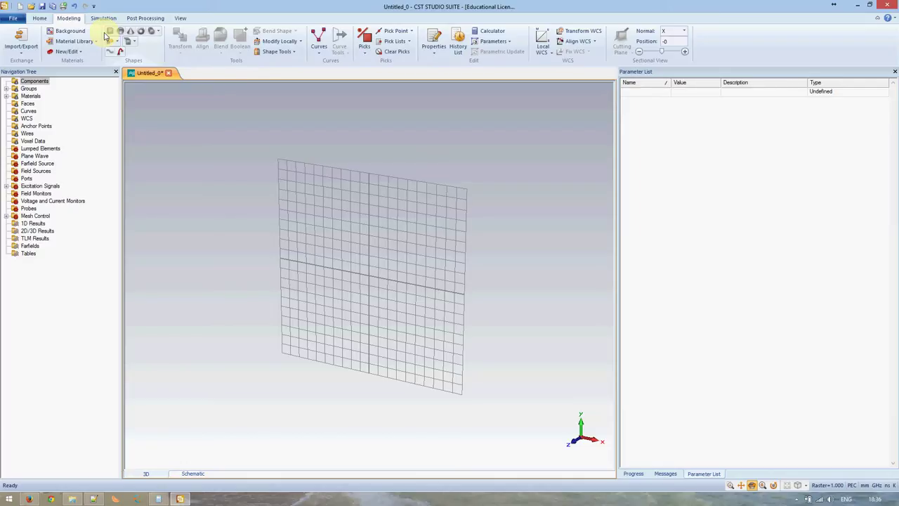
left_click(109, 33)
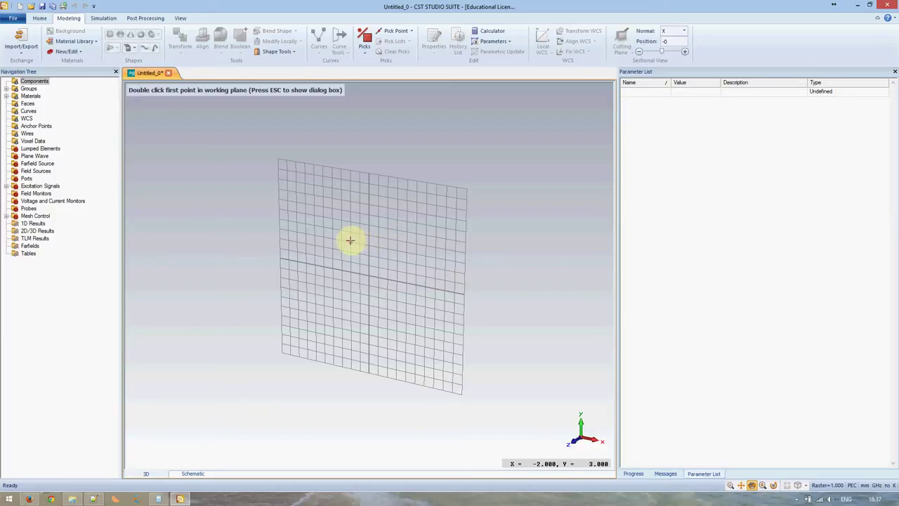
key("Escape")
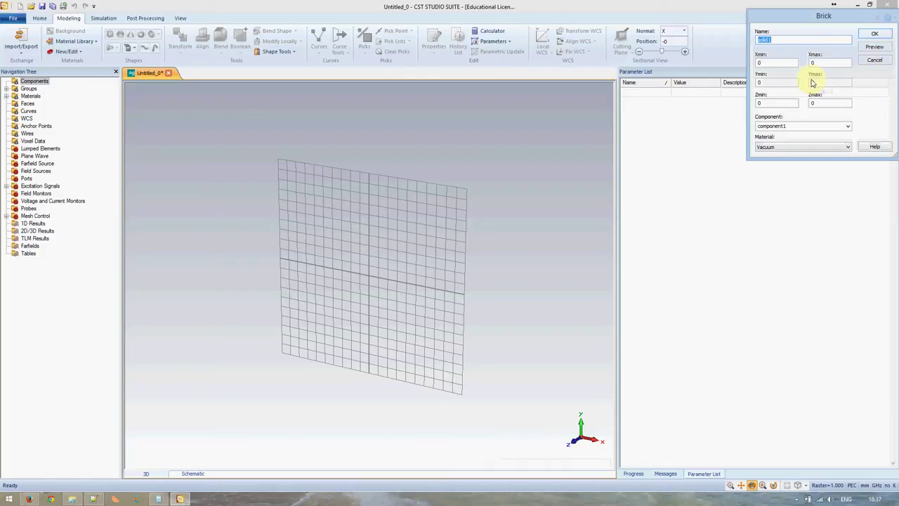
left_click_drag(813, 13, 568, 176)
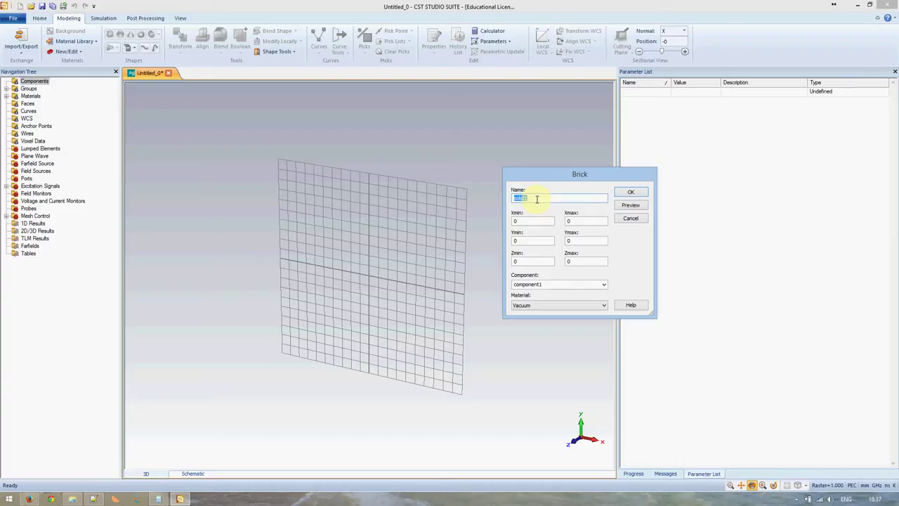
type("rf_substrate")
Set the brick's X limits to -substrate_width/2 and substrate_width/2
left_click(531, 222)
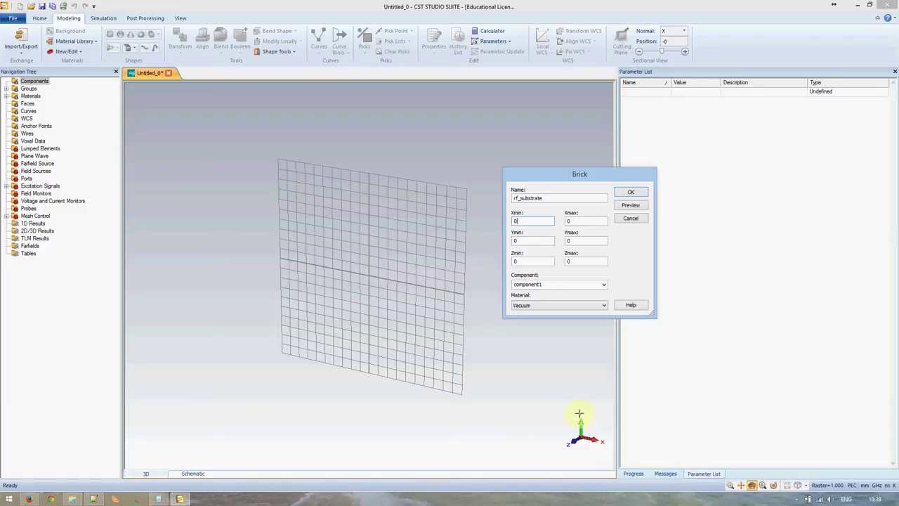
double_click(522, 221)
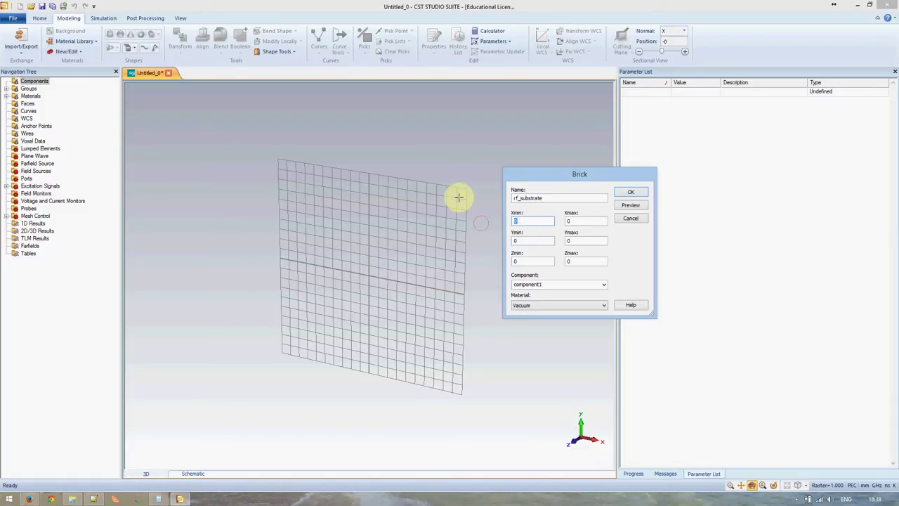
type("-")
type("substrate_wid")
type("th/2")
key("Tab")
type("substrate_width/2")
key("Tab")
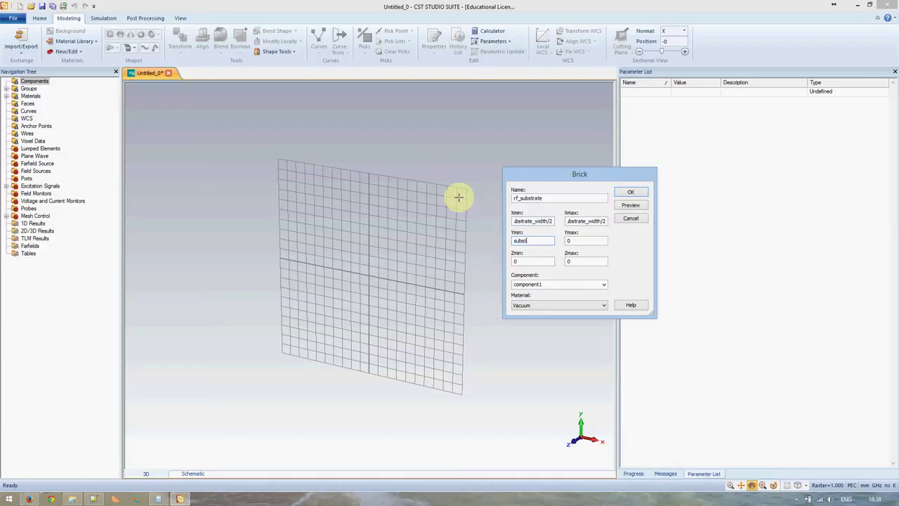
Set the brick's Y limits to -substrate_length/2 and substrate_length/2
type("th/2")
key("Home")
type("-")
key("Tab")
type("substrate_length/2")
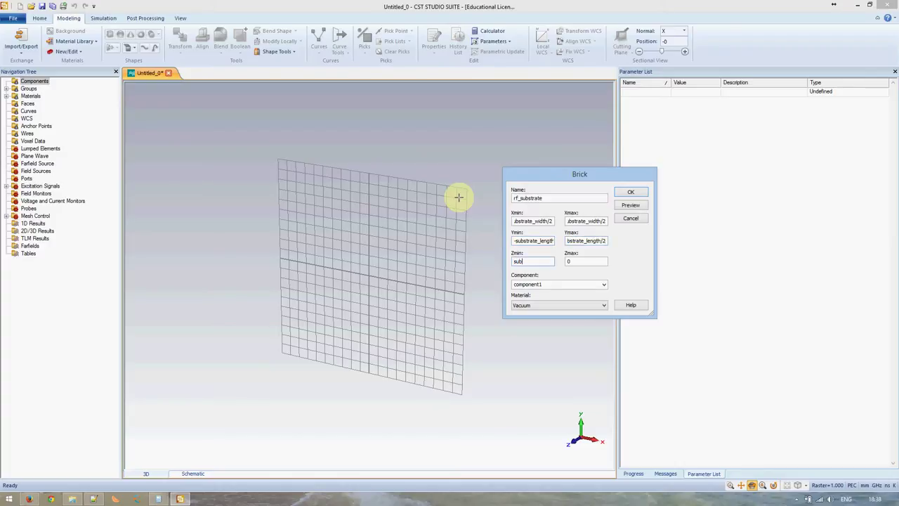
Set the brick's Z limits to -substrate_height/2 and substrate_height/2
type("substrate_height/2")
key("Home")
type("-")
key("End")
type("t/2")
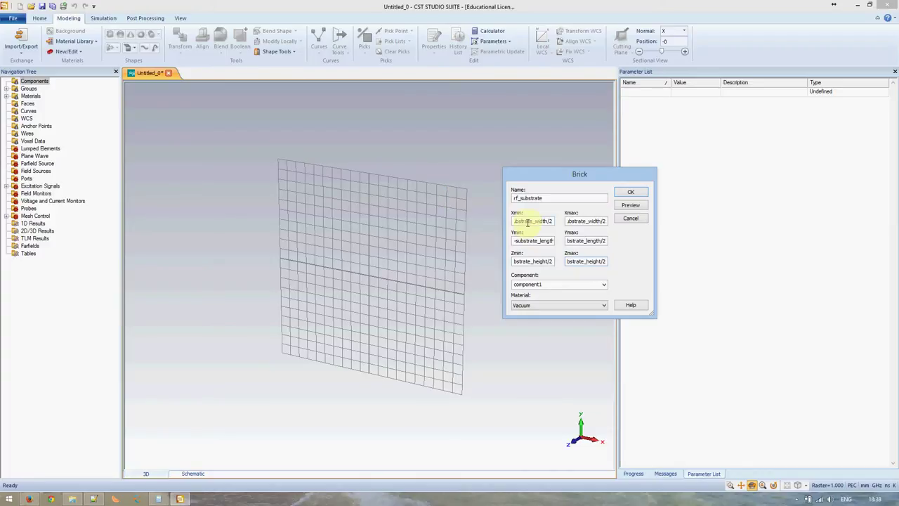
Change the brick's Z limits to -substrate_thickness/2 and substrate_thickness/2, and assign it to the component board
double_click(524, 222)
left_click_drag(522, 222, 516, 222)
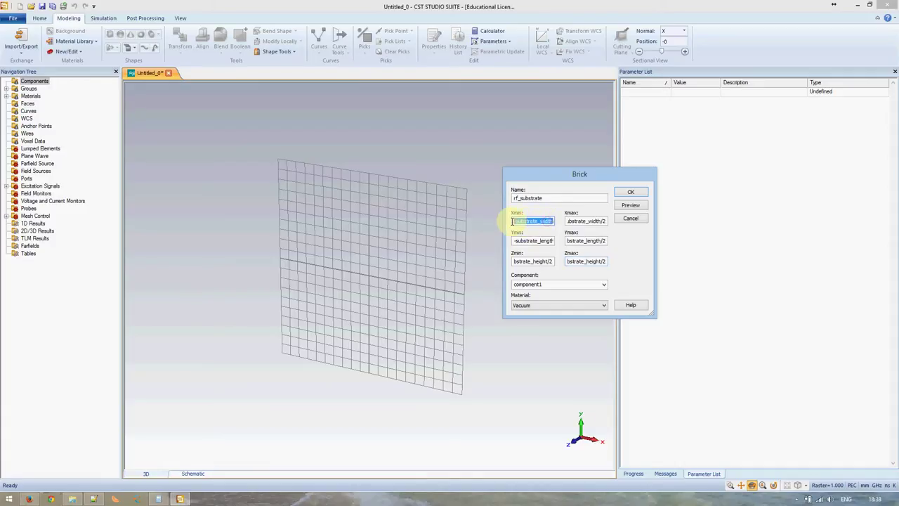
left_click(532, 261)
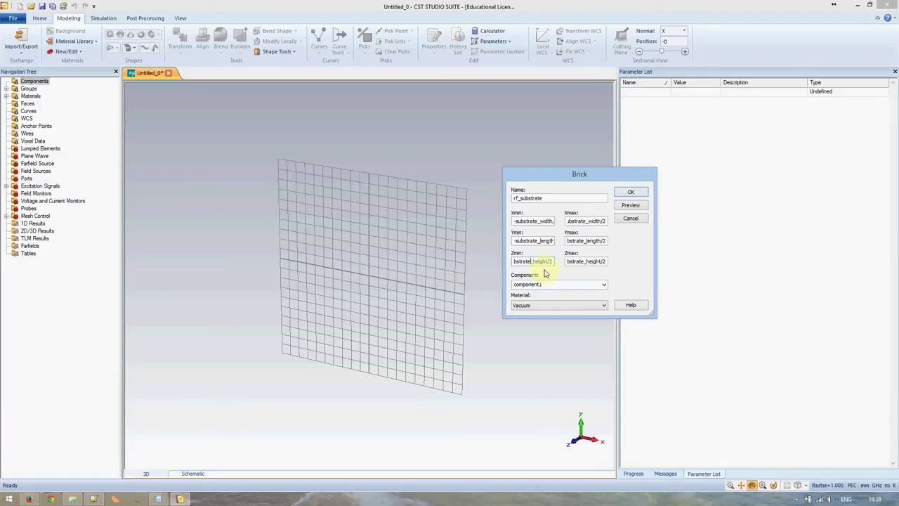
left_click_drag(532, 261, 542, 261)
type("thickness")
left_click_drag(587, 260, 601, 260)
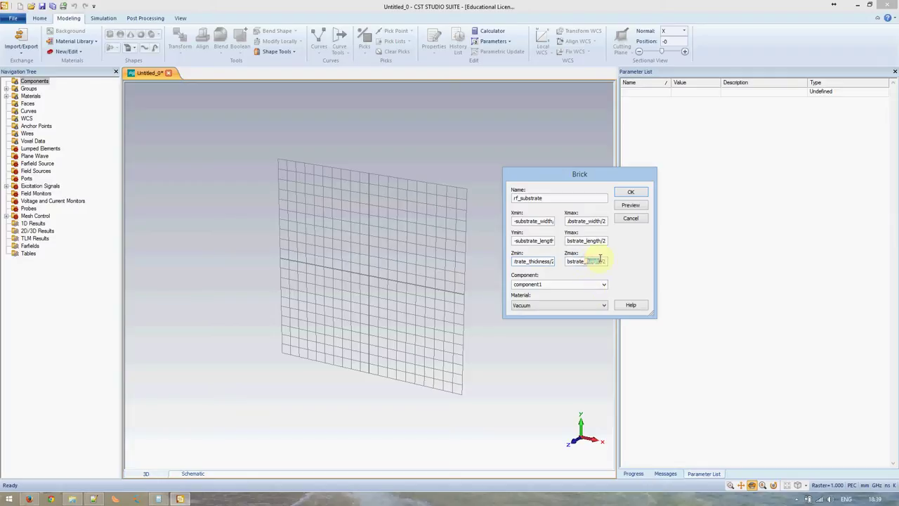
key("BackSpace")
type("thickness")
left_click(547, 284)
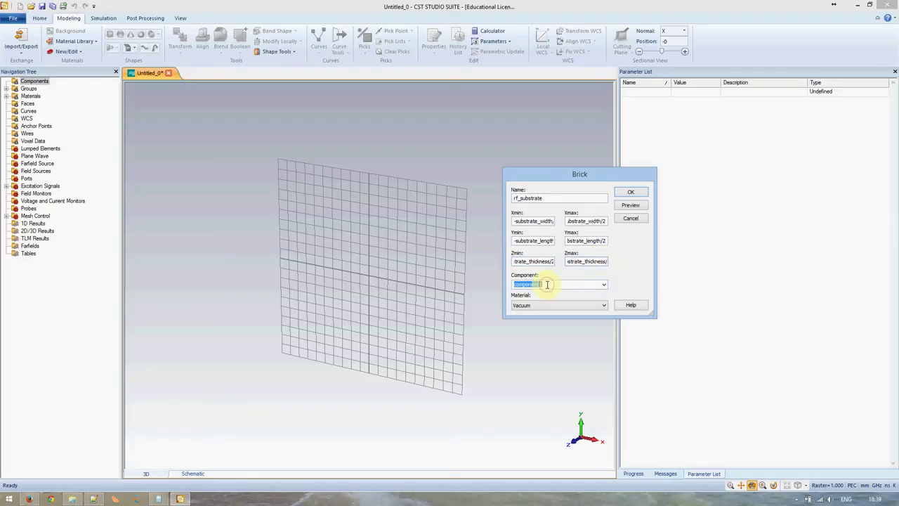
type("board")
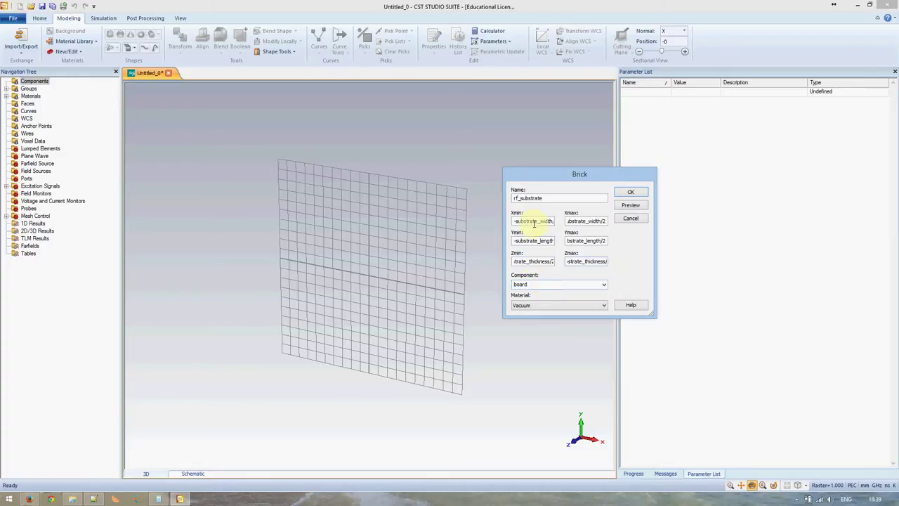
Preview the brick and define its missing parameters: substrate_width 50, substrate_length 70 and substrate_thickness 1
left_click(638, 208)
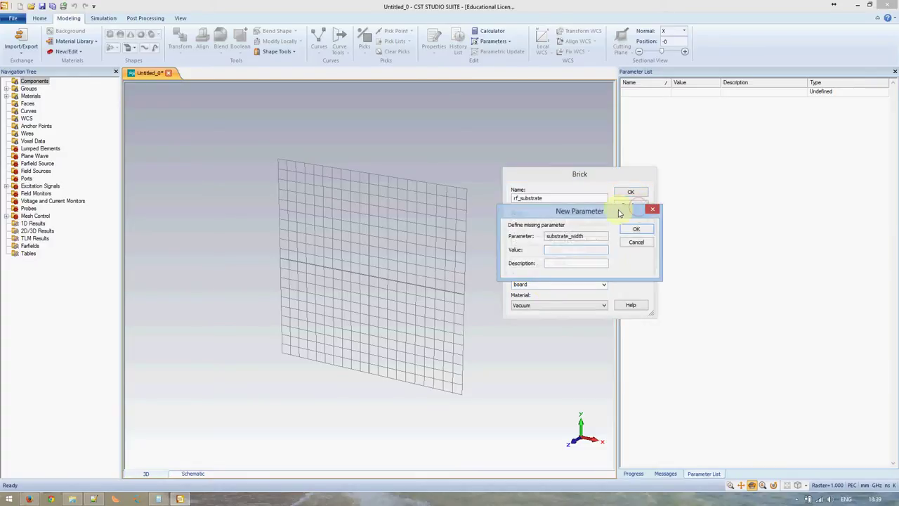
left_click(564, 247)
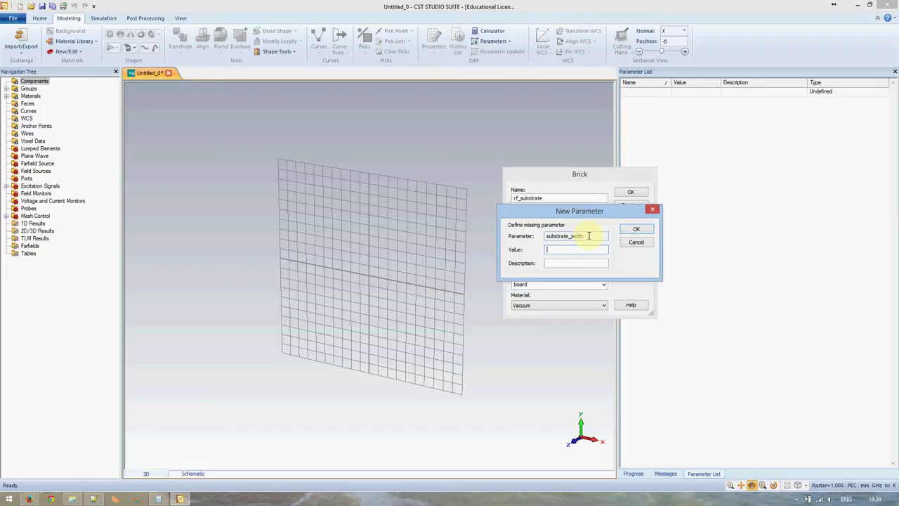
left_click(636, 230)
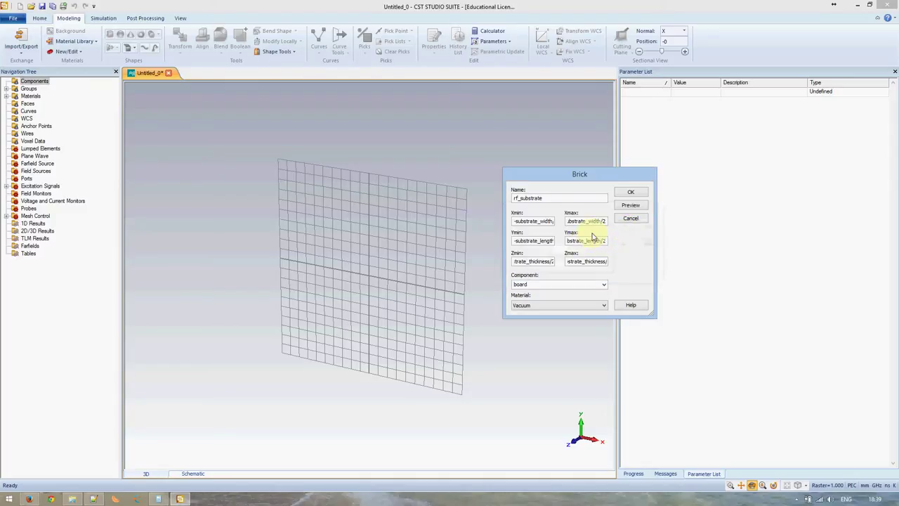
left_click(630, 205)
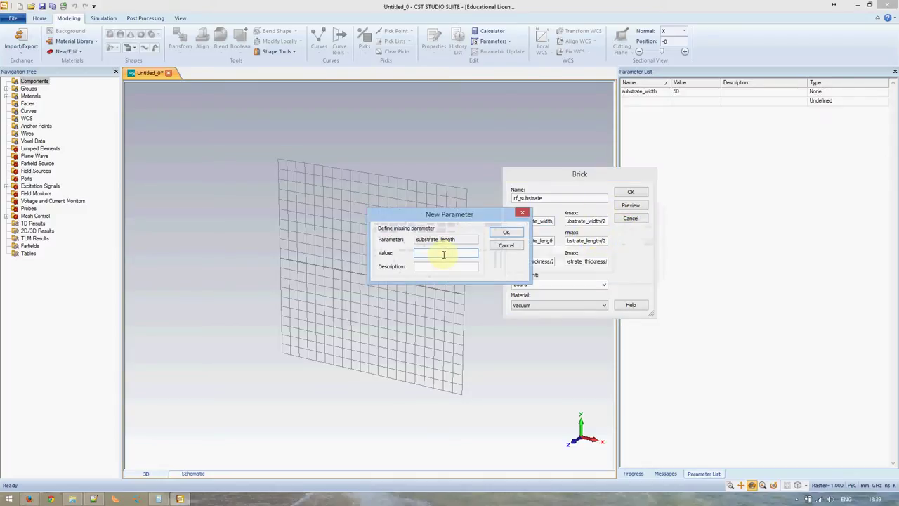
type("70")
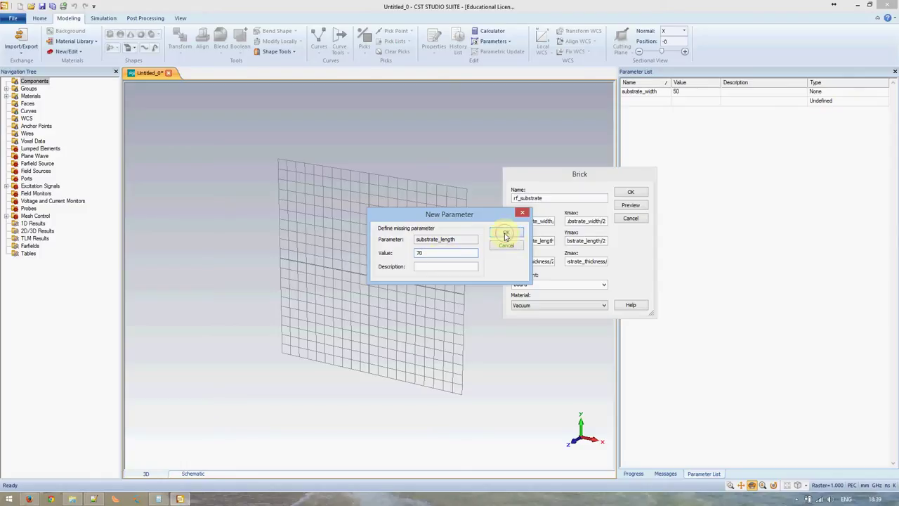
left_click(506, 233)
type("1")
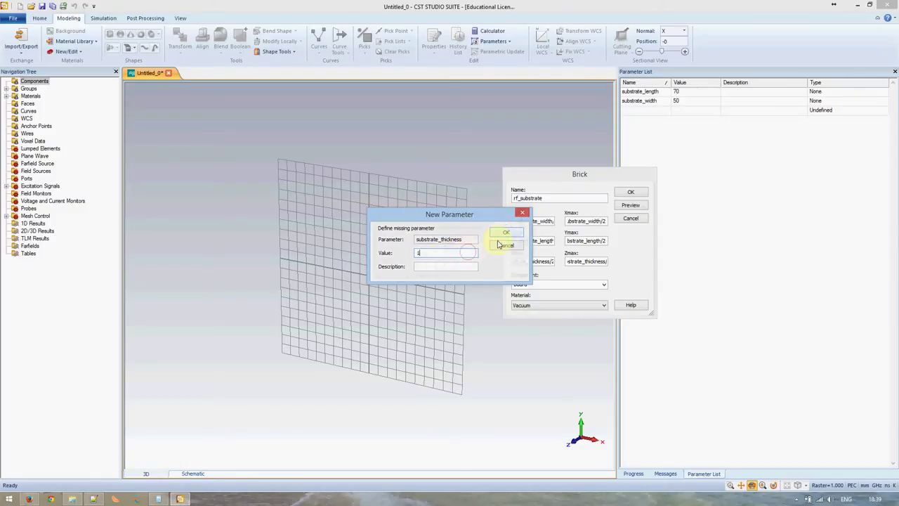
left_click(506, 233)
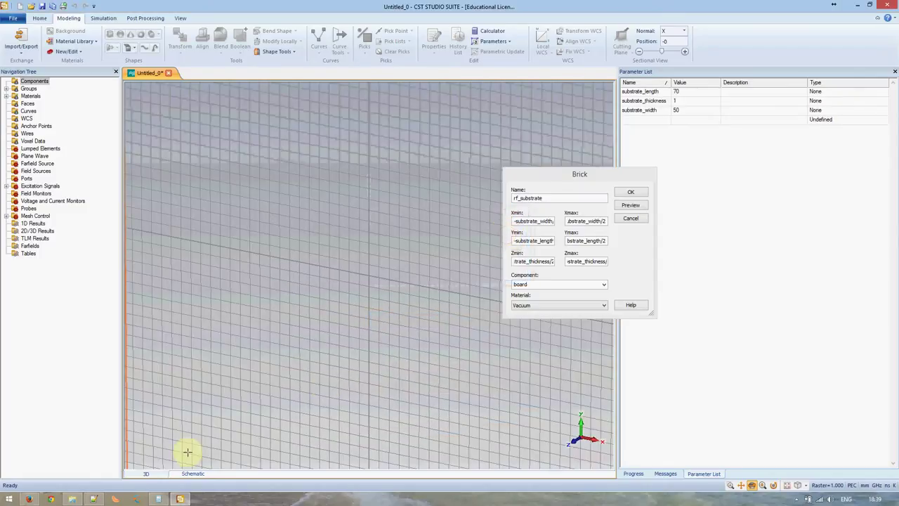
Consult the substrate material and thickness notes in Notepad++ and return to the brick definition
left_click(93, 498)
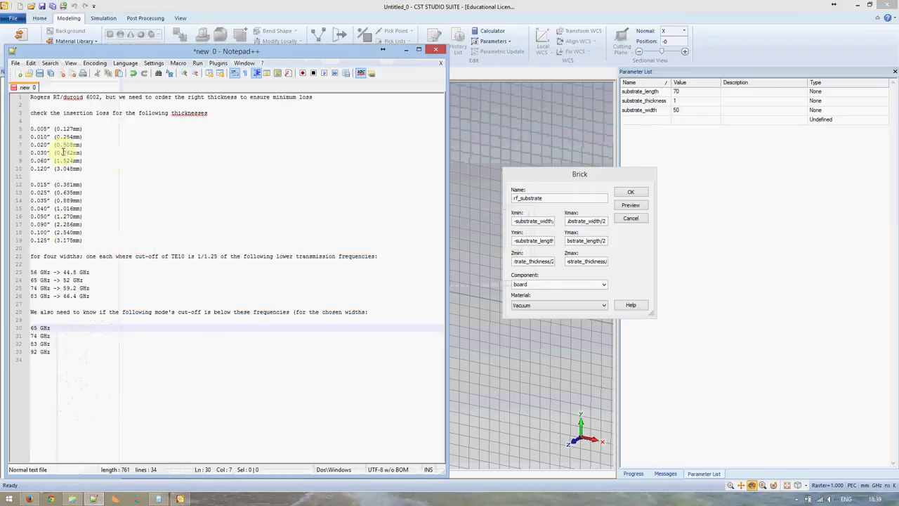
left_click(93, 498)
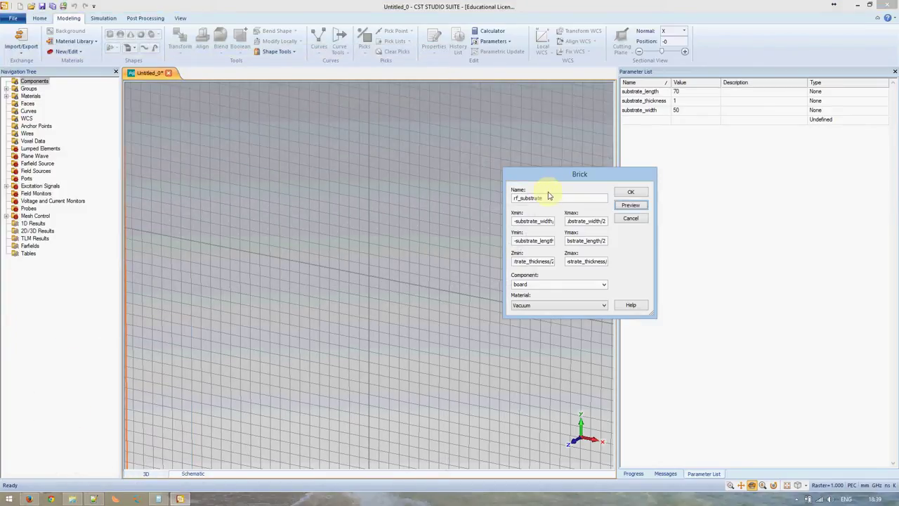
Preview the rf_substrate brick again and examine its whole outline and thickness at an angle in the 3D view
left_click(626, 205)
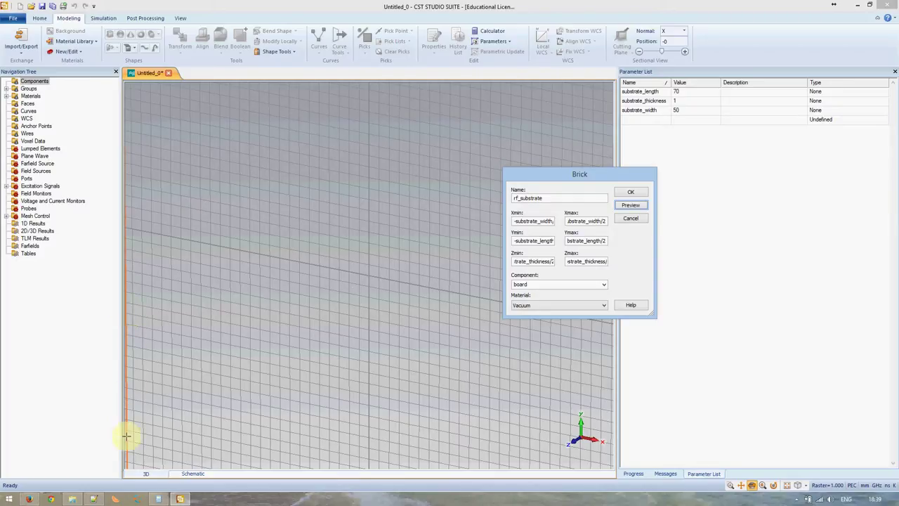
left_click(281, 276)
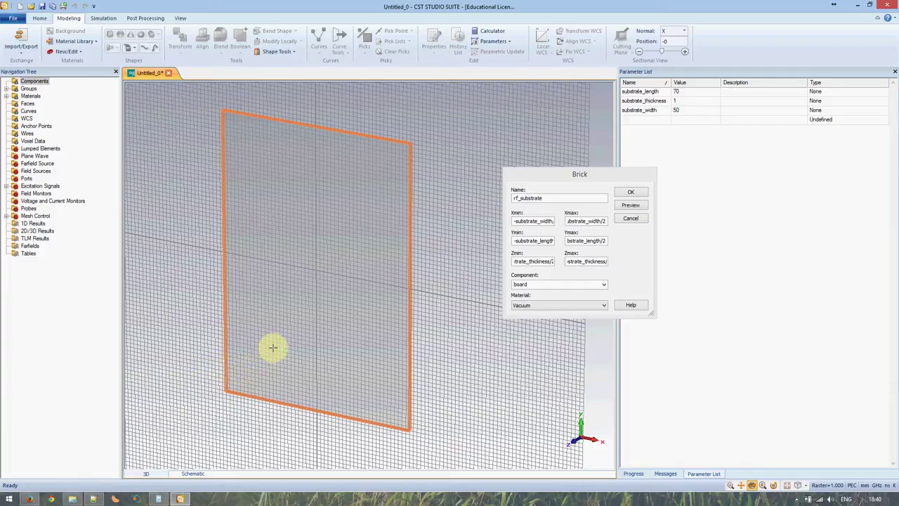
mouse_move(284, 351)
left_mouse_down()
mouse_move(317, 267)
mouse_move(403, 350)
mouse_move(325, 381)
mouse_move(303, 333)
mouse_move(293, 356)
mouse_move(306, 345)
mouse_move(359, 217)
mouse_move(316, 334)
mouse_move(372, 287)
mouse_move(349, 315)
mouse_move(311, 284)
mouse_move(357, 321)
mouse_move(307, 317)
mouse_move(387, 334)
mouse_move(358, 302)
mouse_move(367, 321)
left_mouse_up()
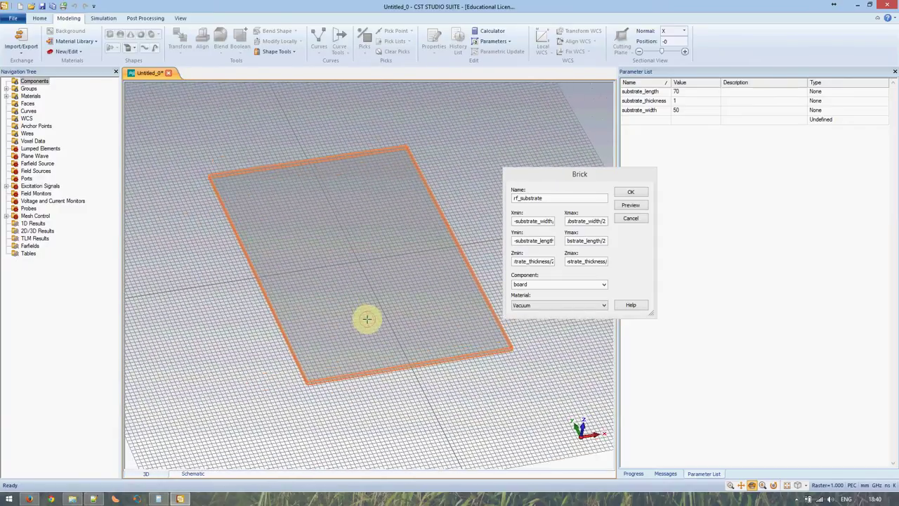
left_click(754, 486)
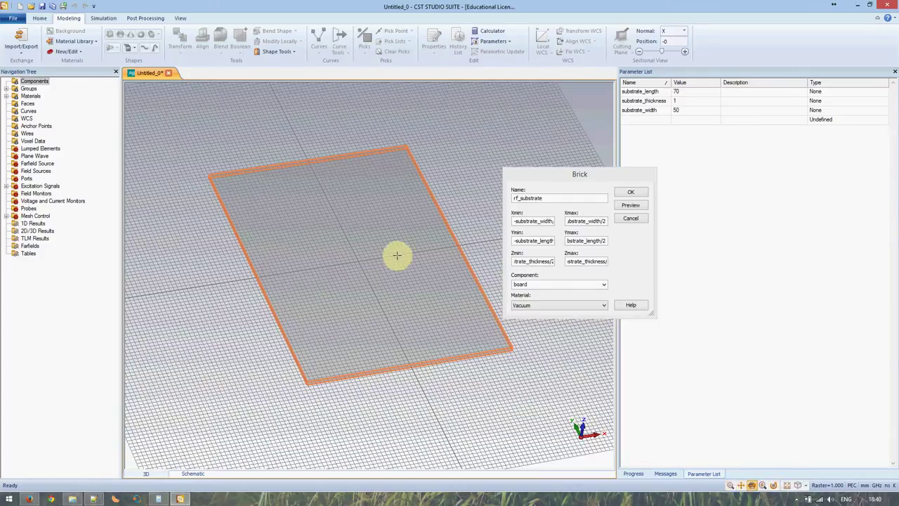
Open the material library for the brick's material, check the substrate name in the Notepad++ notes, and select Rogers RT6002 (lossy)
left_click(524, 307)
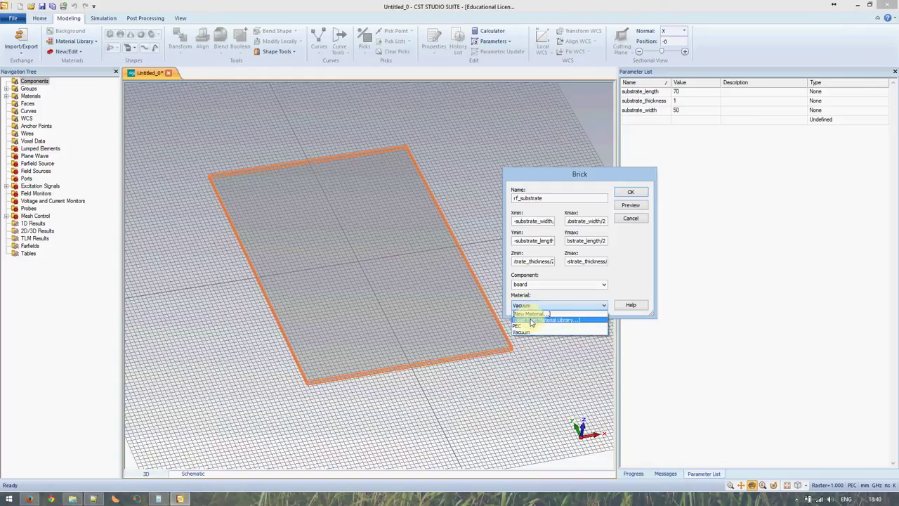
left_click(532, 321)
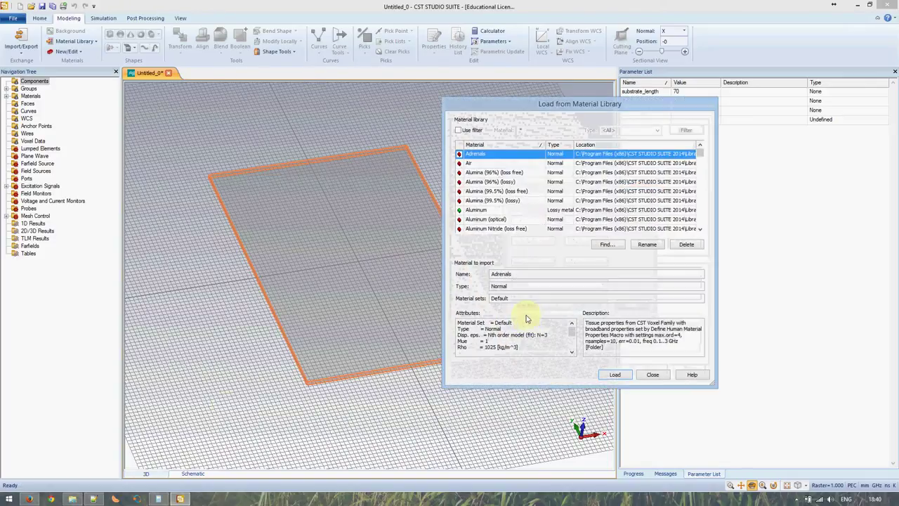
left_click(93, 498)
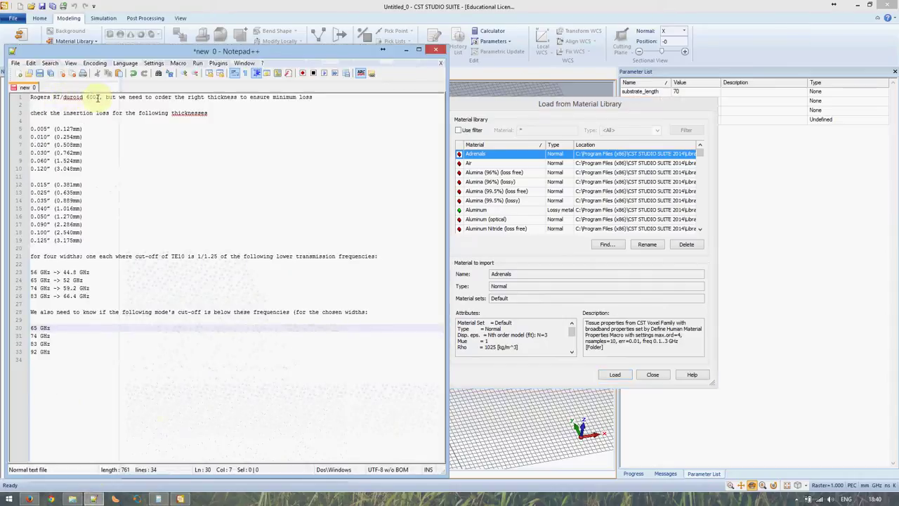
left_click(179, 497)
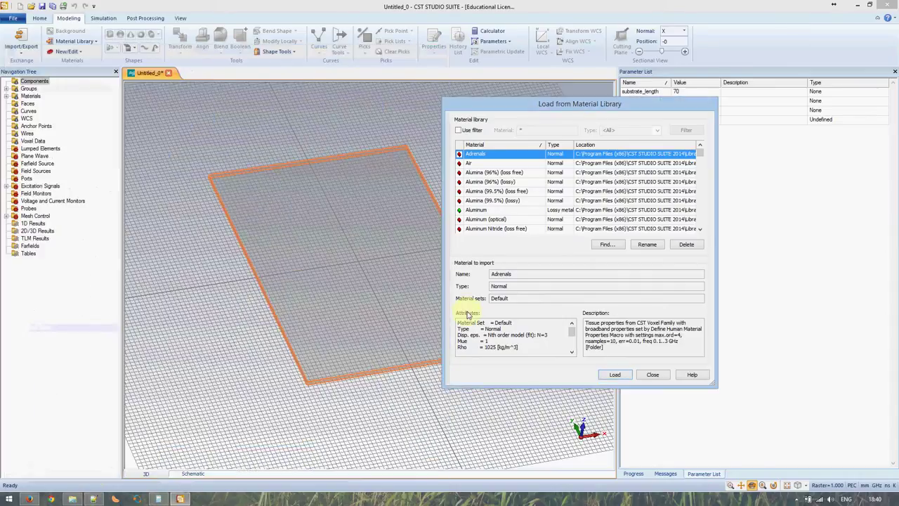
left_click_drag(698, 151, 700, 180)
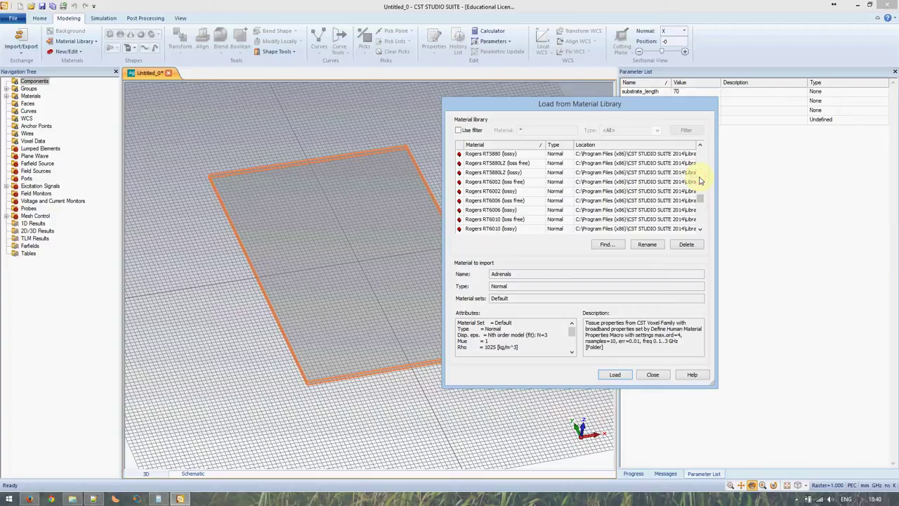
left_click(497, 191)
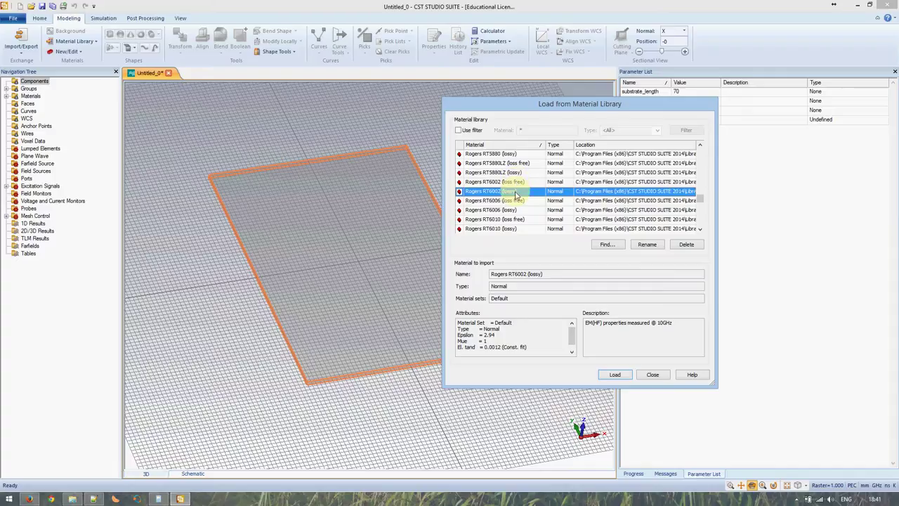
Review the insertion loss note in Notepad++ and the selected Rogers material's permittivity, loss tangent and description in the material library
left_click(93, 499)
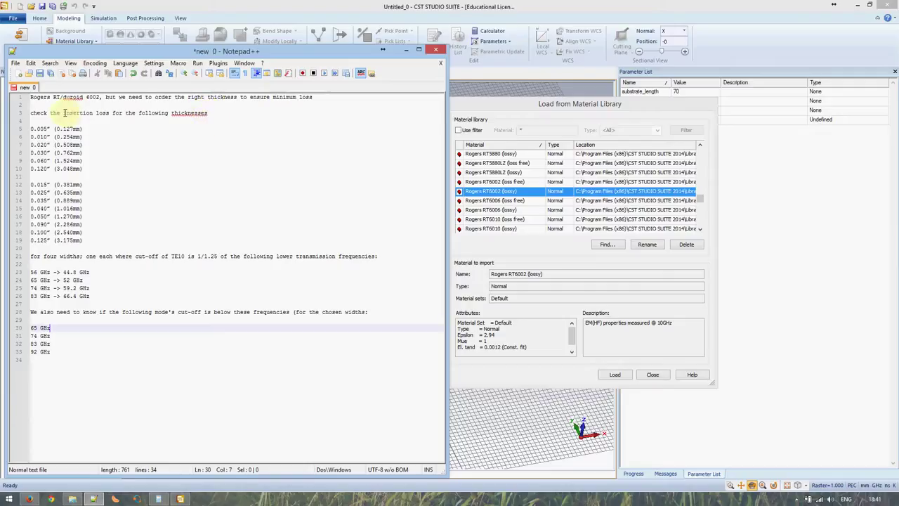
left_click_drag(64, 112, 110, 113)
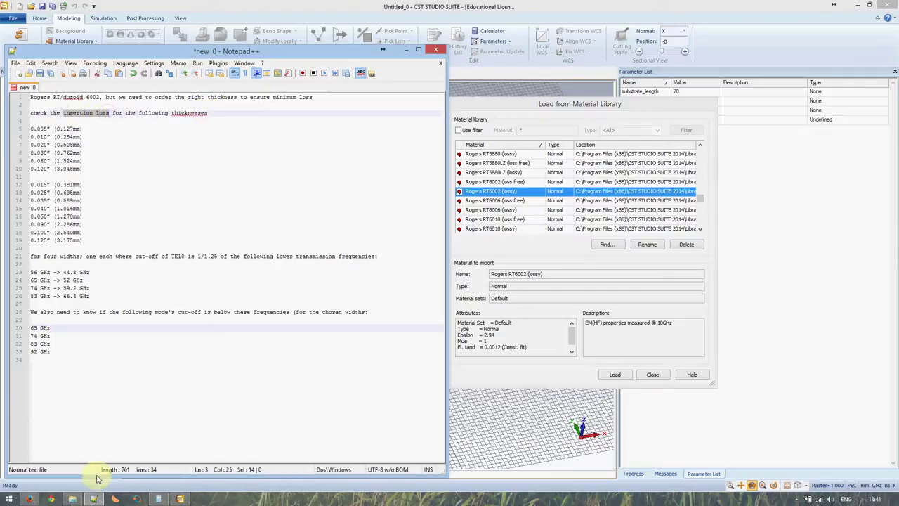
left_click(94, 499)
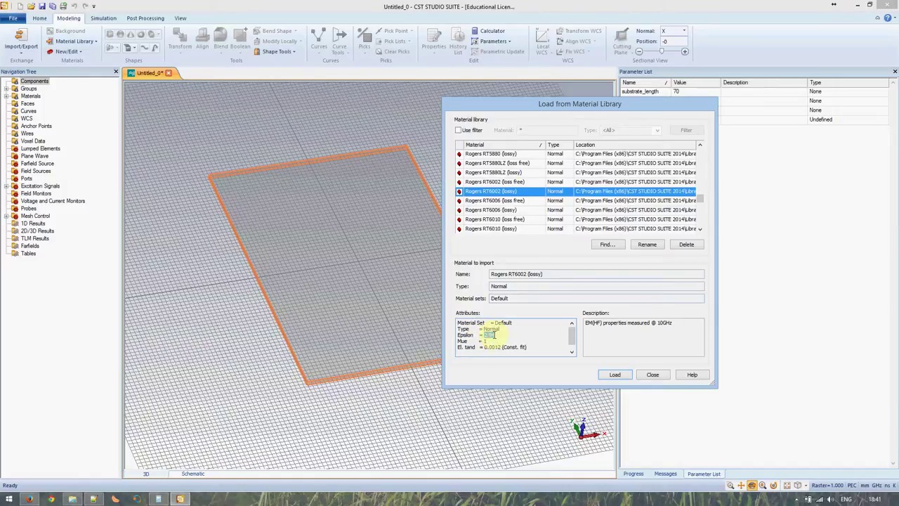
double_click(490, 347)
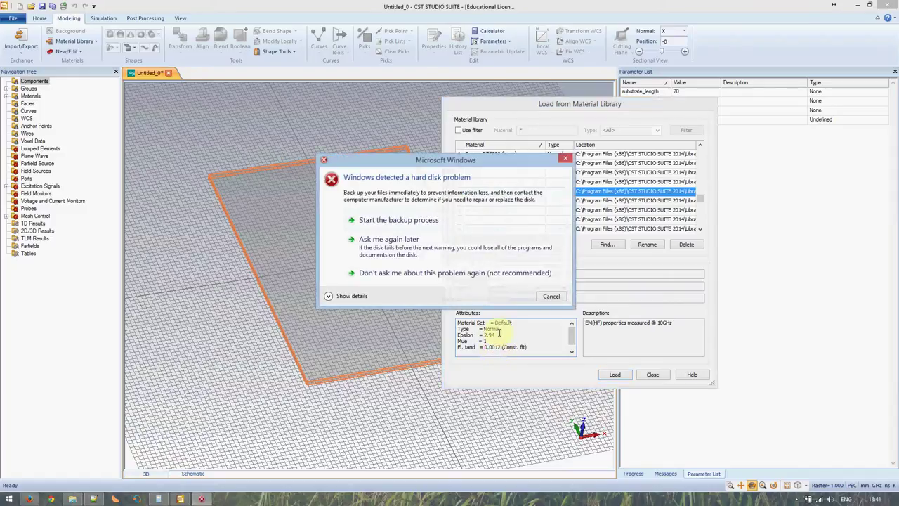
left_click(551, 296)
left_click_drag(502, 347, 490, 351)
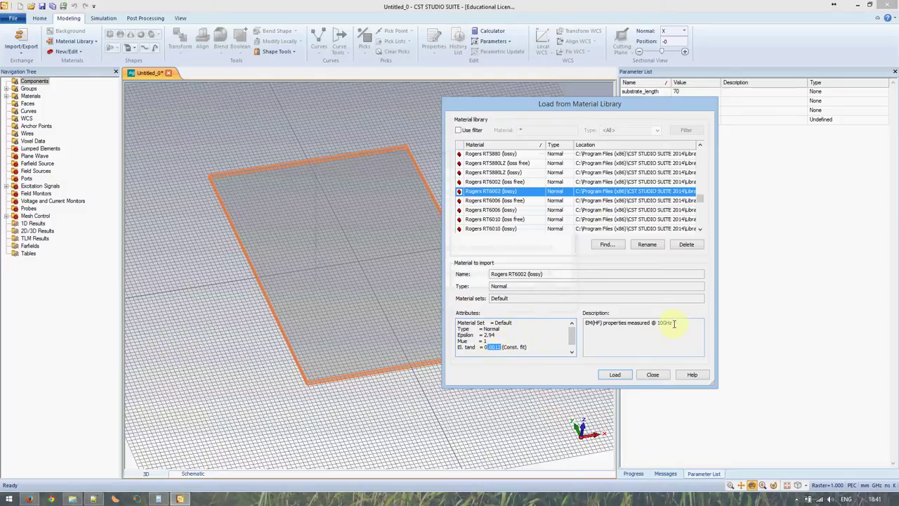
left_click_drag(675, 322, 598, 316)
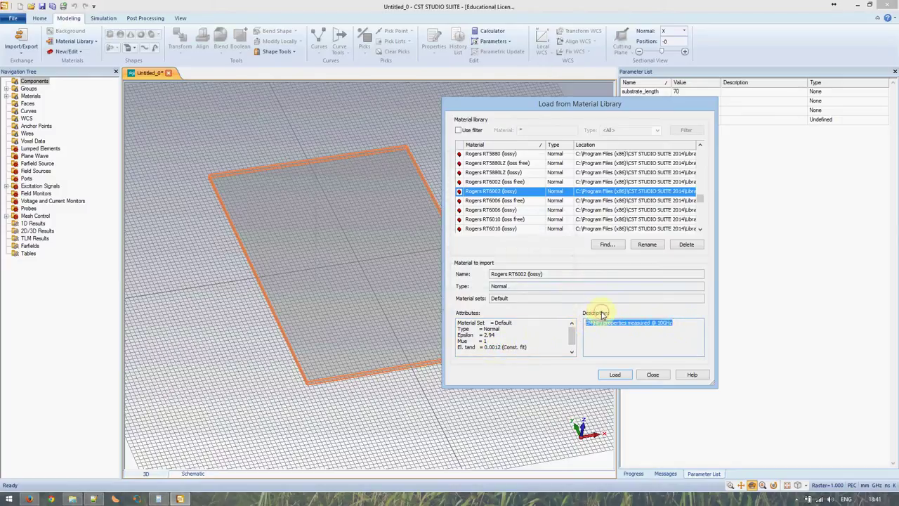
Load Rogers RT6002 (lossy) as the brick's material and create the rf_substrate brick
left_click(614, 375)
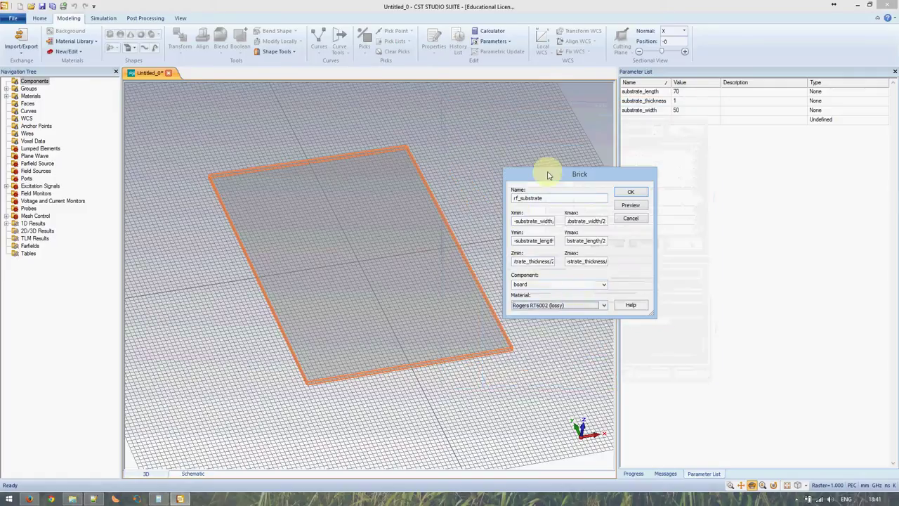
left_click(641, 191)
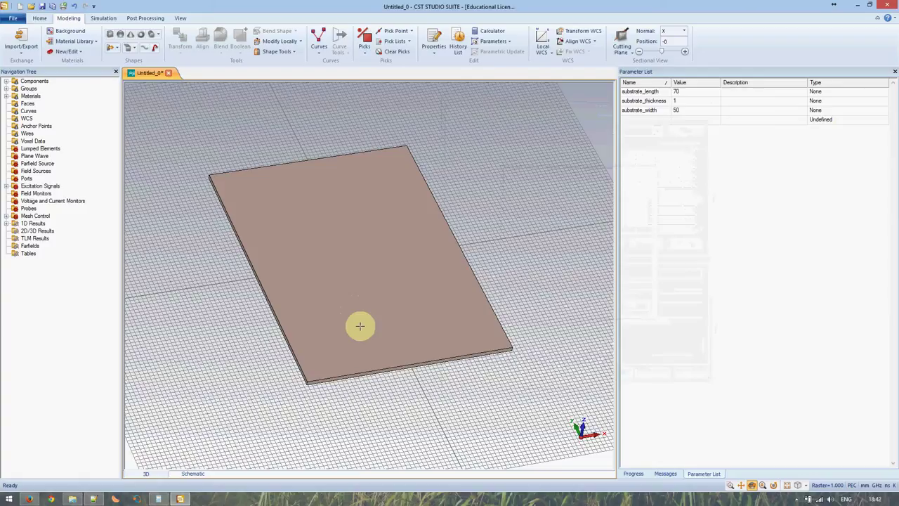
left_click_drag(360, 325, 390, 329)
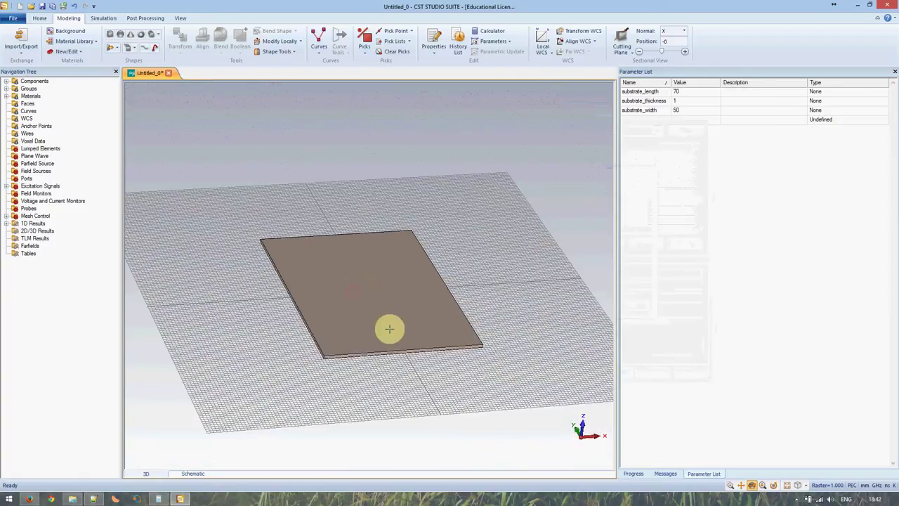
scroll(389, 329, "up", 5)
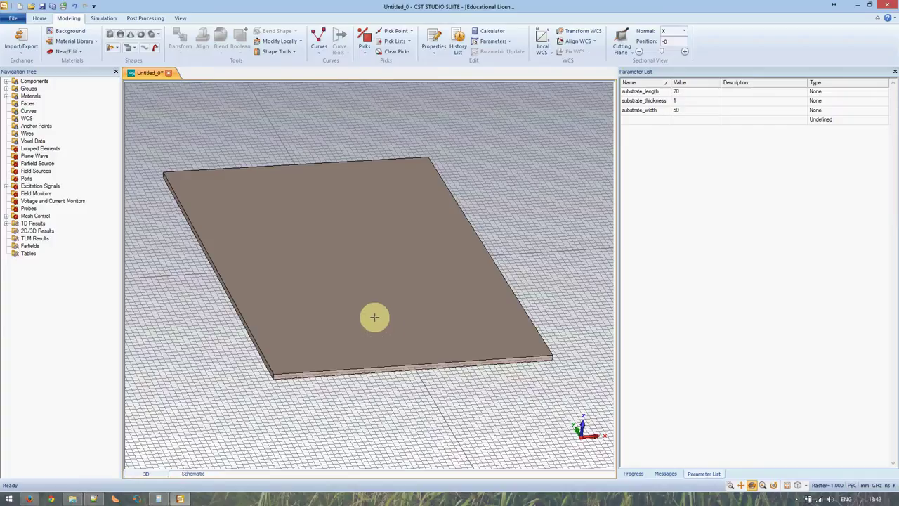
Begin a new brick defined by numeric coordinates and name it top_metal
left_click(110, 34)
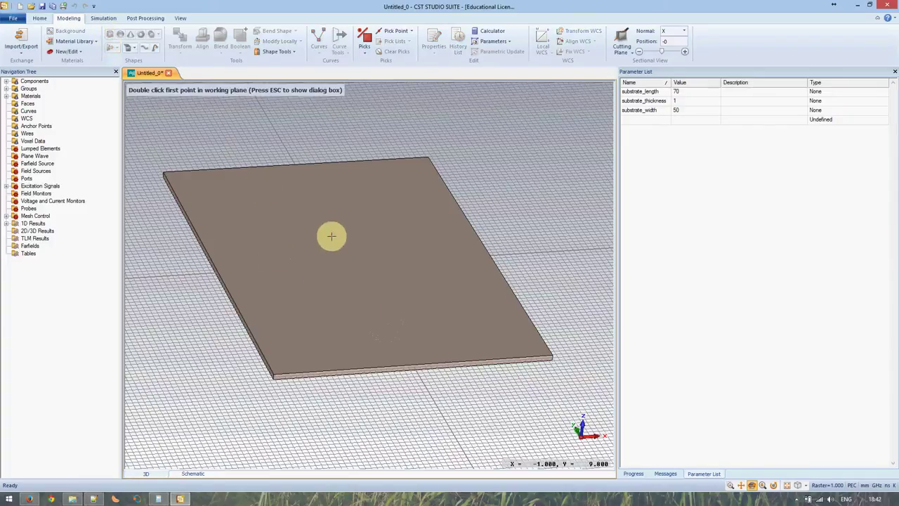
key("Escape")
left_click_drag(800, 19, 519, 193)
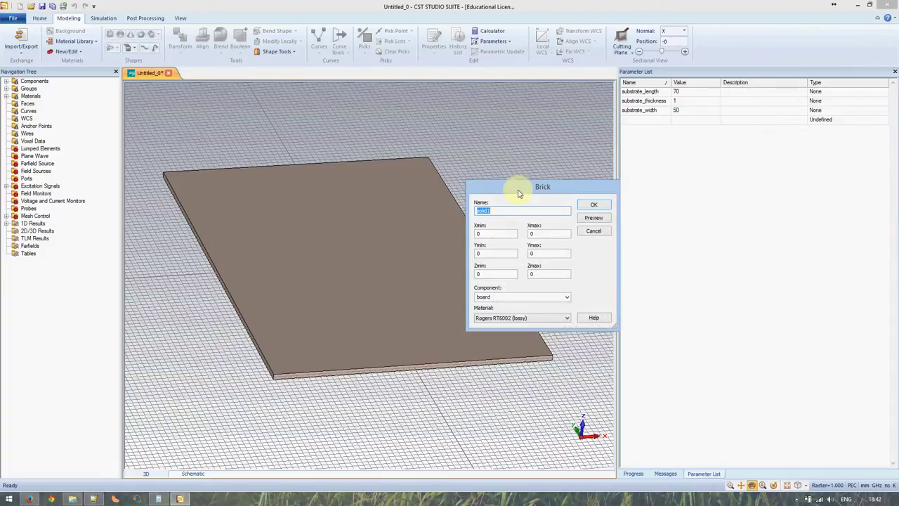
type("top_metal")
key("Tab")
Set the brick's X limits to -substrate_width/2 and substrate_width/2, and its Y limits to -substrate_length/2 and substrate_length/2
type("-substrate_widt")
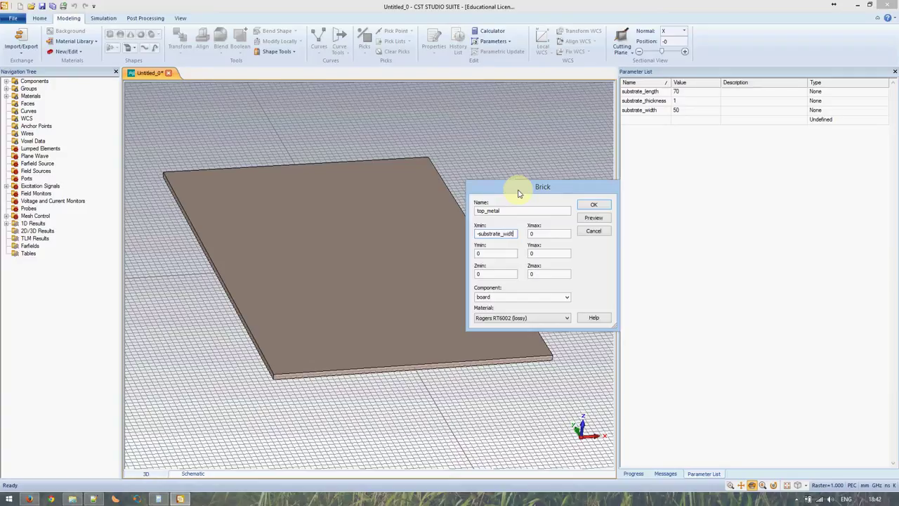
type("h/2")
key("Tab")
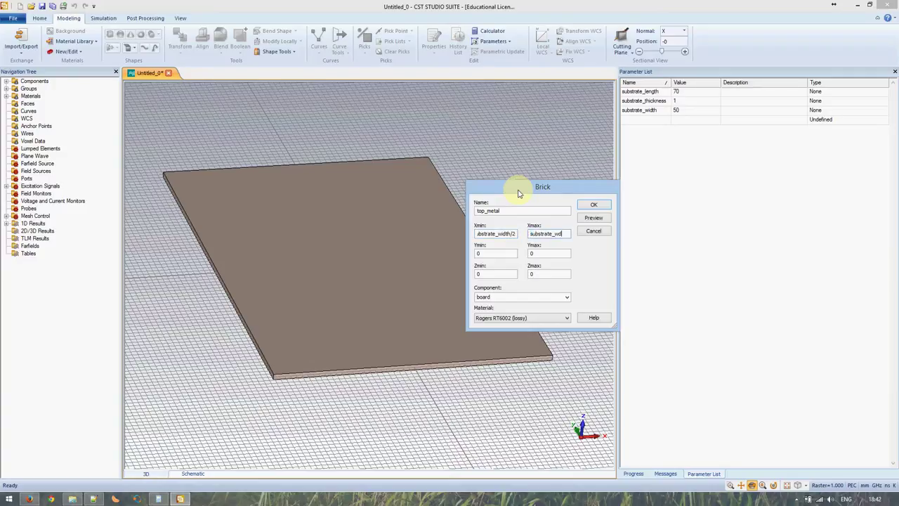
type("/2")
key("Tab")
type("-substrate_length/2")
type("substrate")
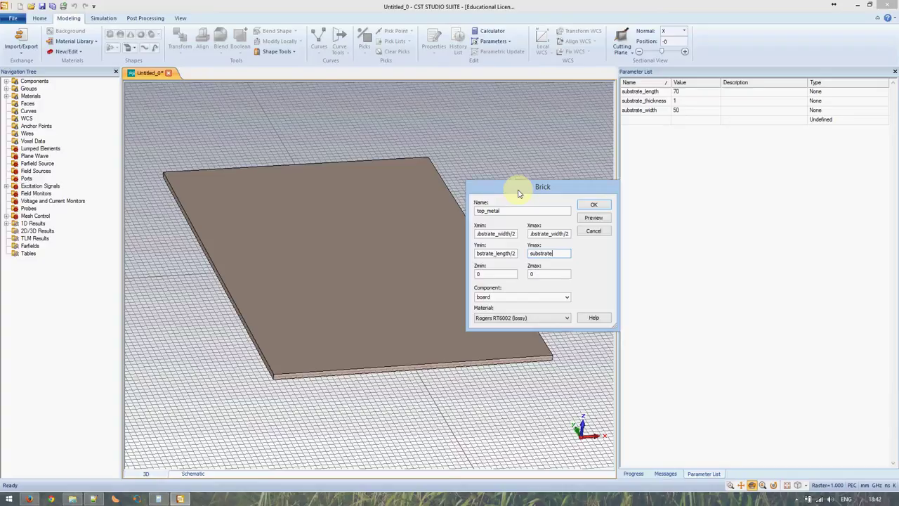
type("_length/2")
Set the brick's Z limits to substrate_thickness/2 and substrate_thickness/2 + metal_thickness
type("ckness")
type("/2")
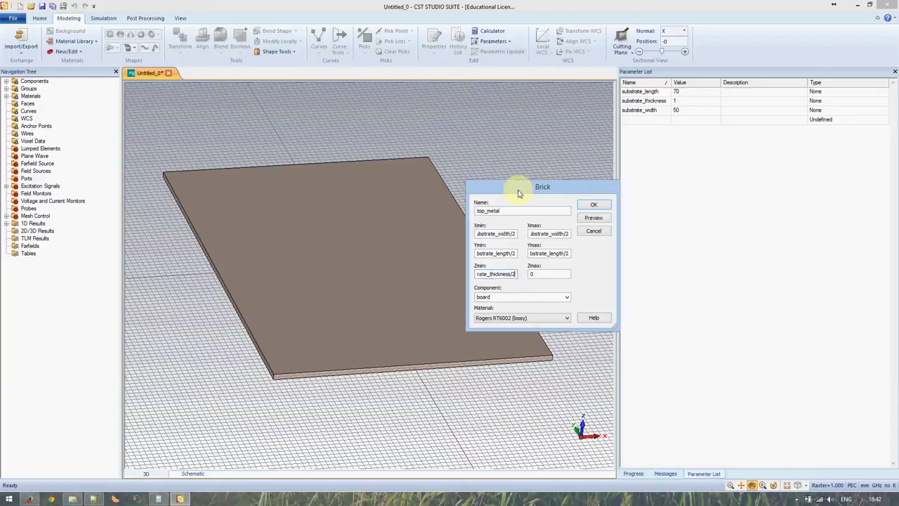
key("Tab")
type("substrate_thickness/2")
type("+ metal_")
type("thic")
type("kness")
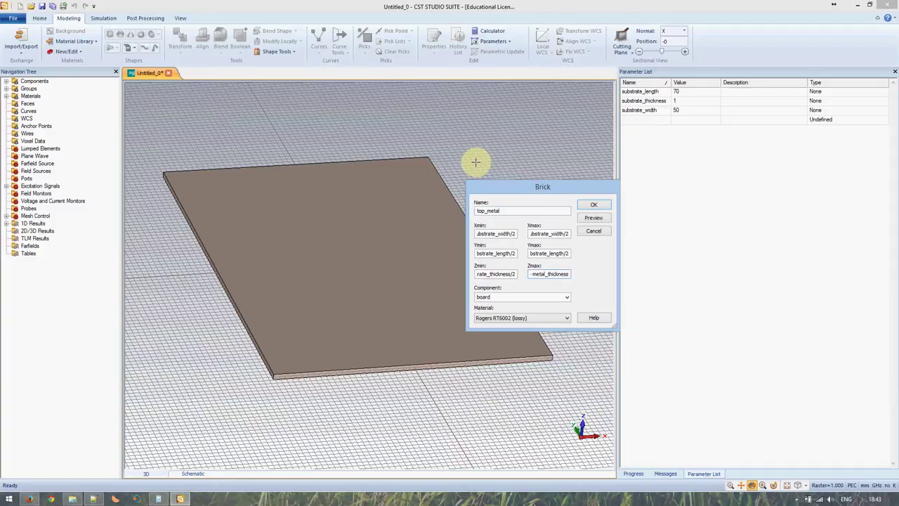
Load Copper (pure) from the material library as the top_metal brick's material and submit the brick definition
left_click(510, 317)
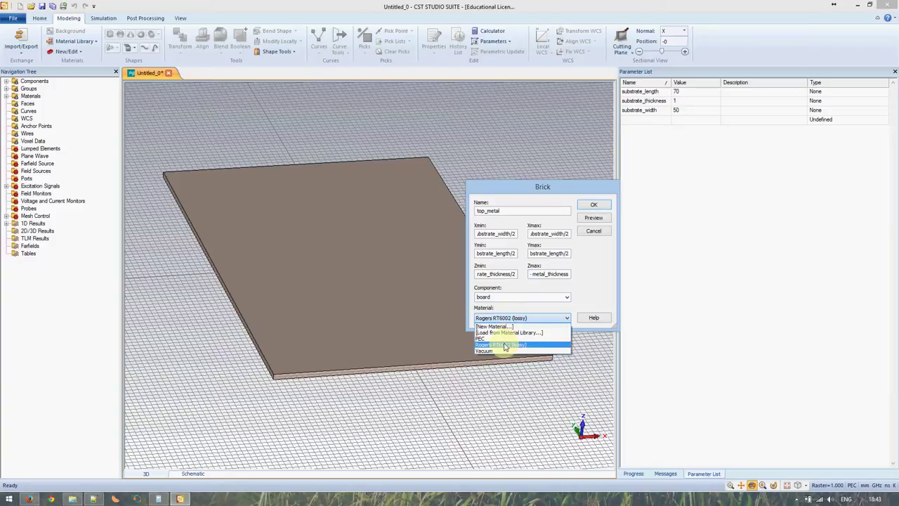
left_click(507, 332)
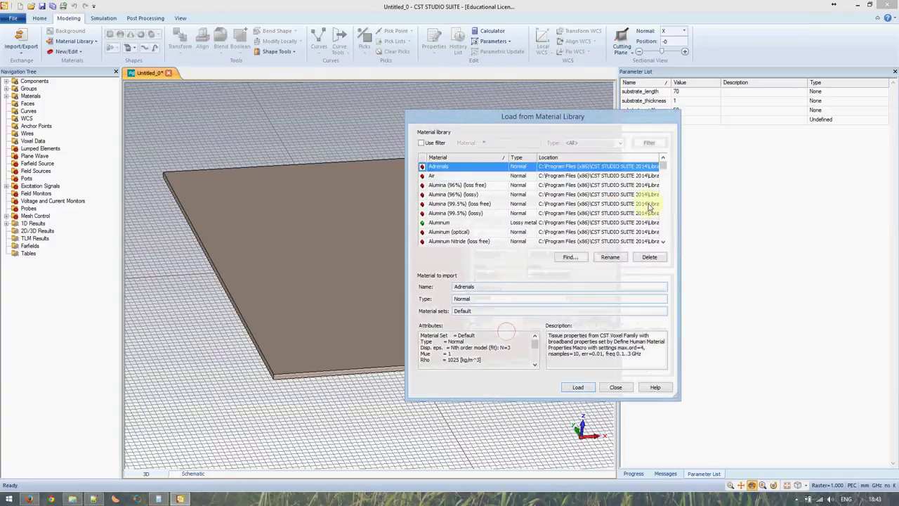
scroll(652, 202, "down", 10)
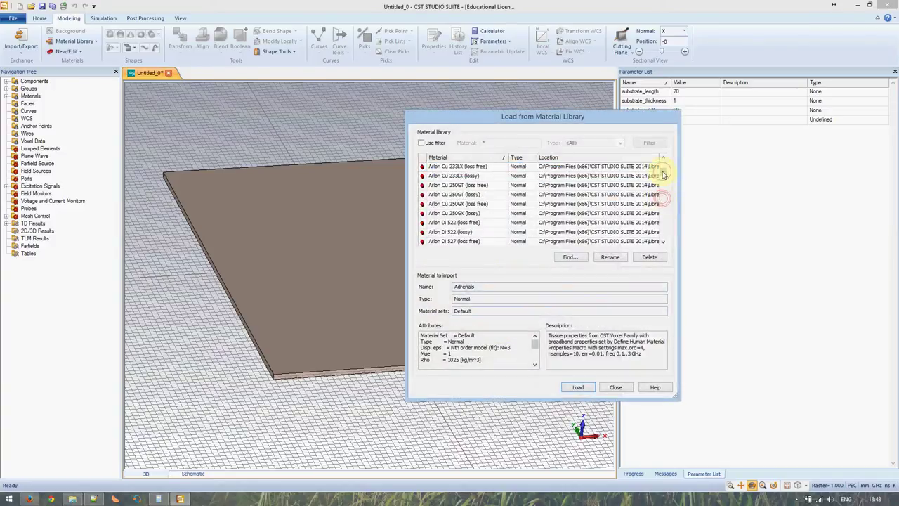
scroll(663, 187, "down", 5)
scroll(664, 180, "down", 5)
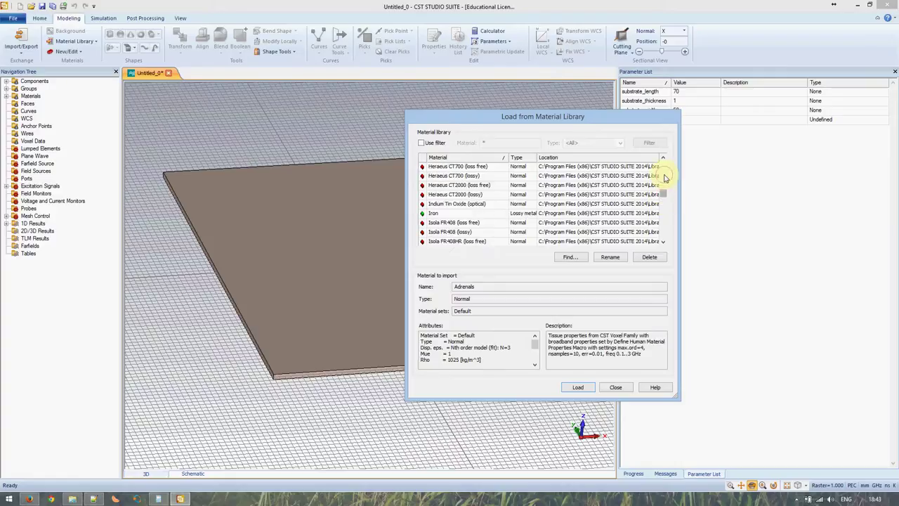
scroll(665, 177, "up", 15)
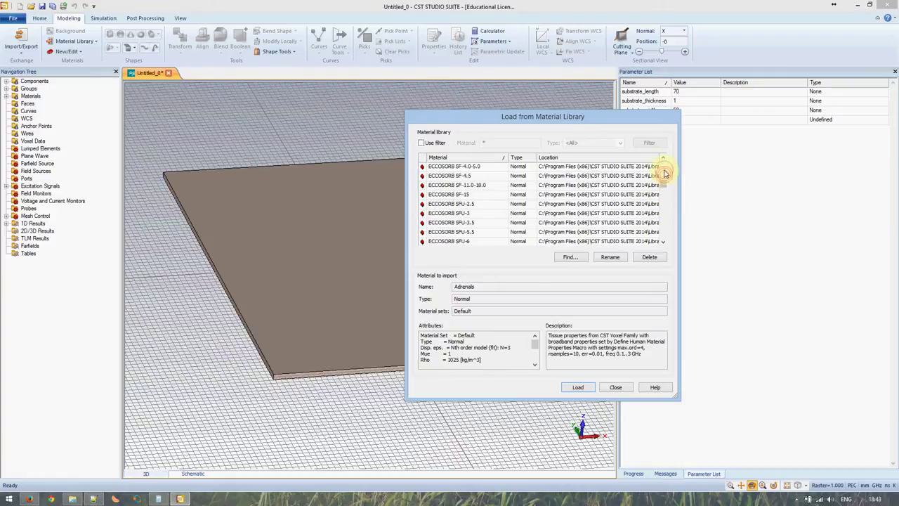
scroll(665, 173, "up", 10)
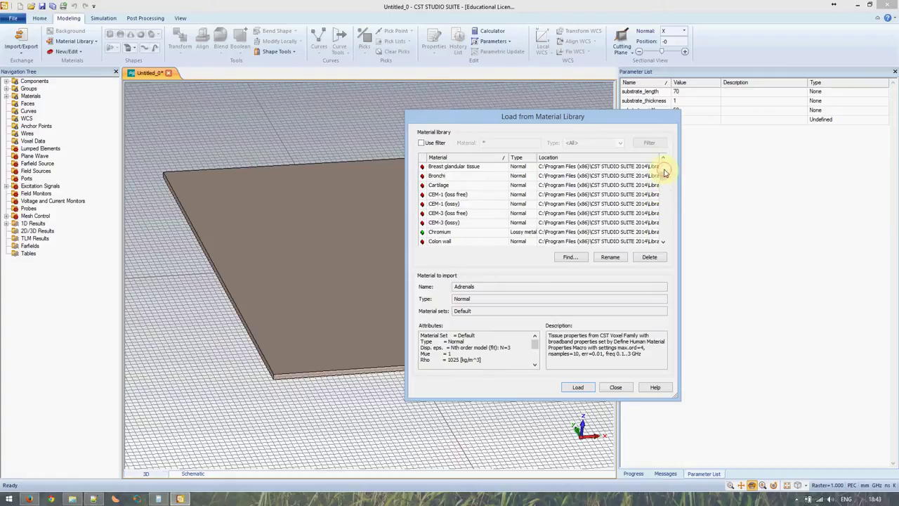
scroll(662, 188, "down", 3)
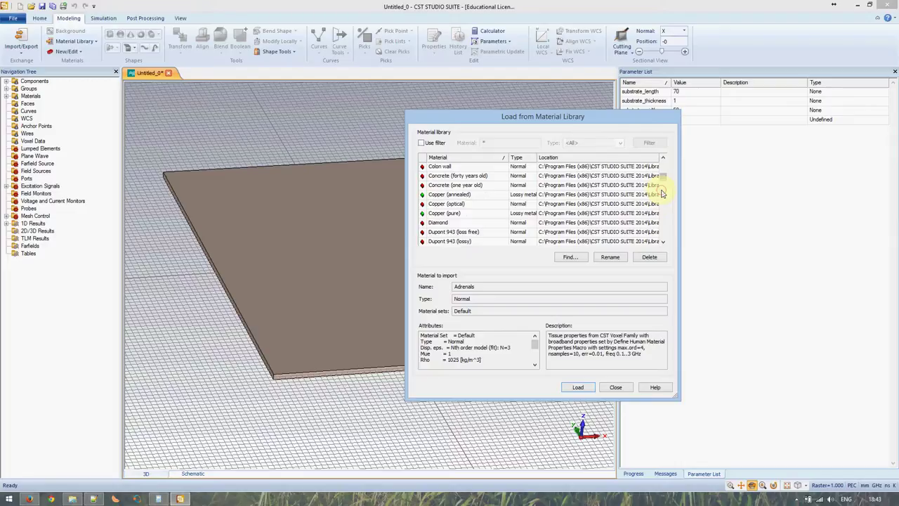
left_click(450, 213)
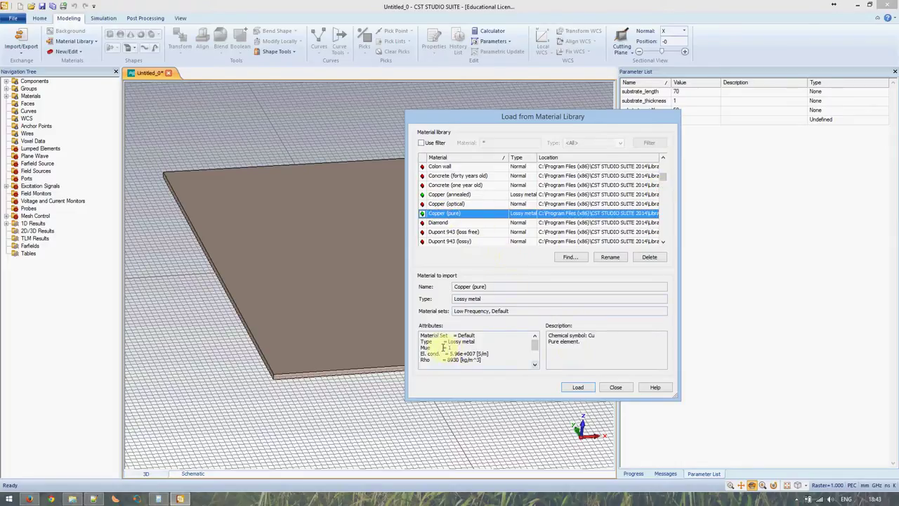
left_click_drag(450, 354, 488, 353)
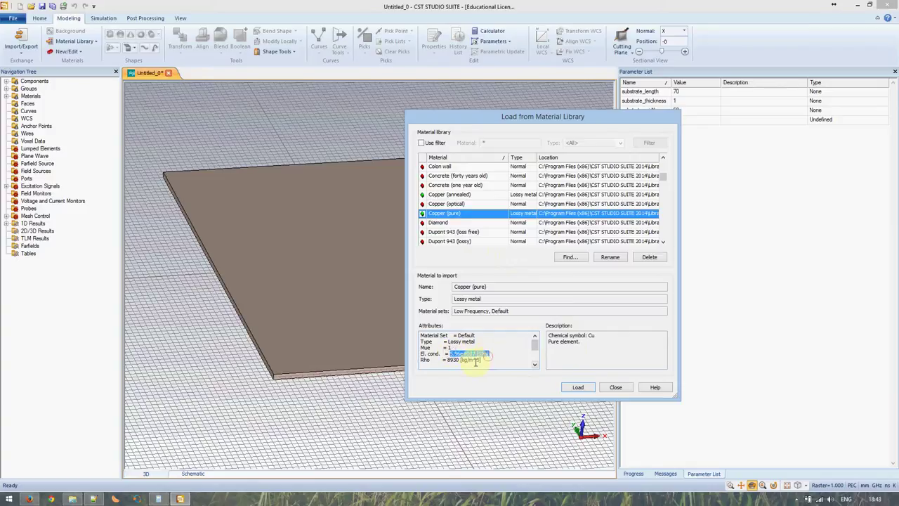
left_click(444, 355)
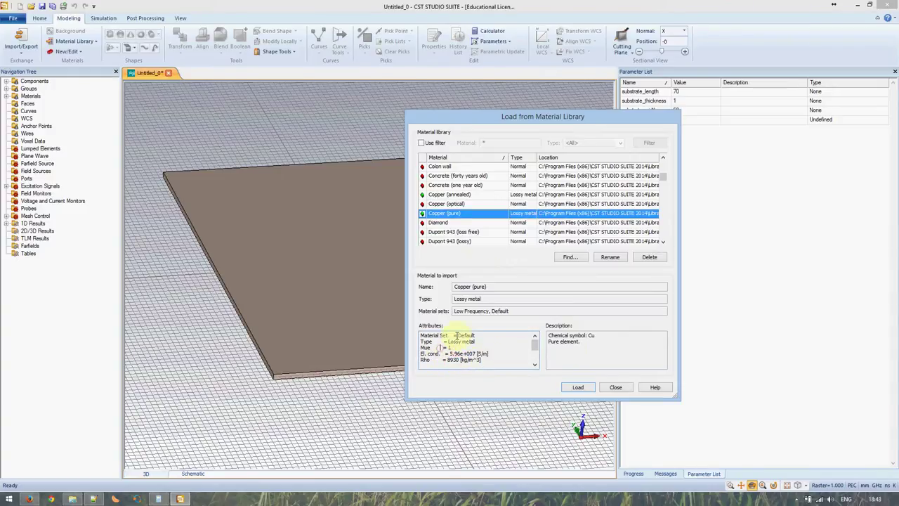
left_click(573, 388)
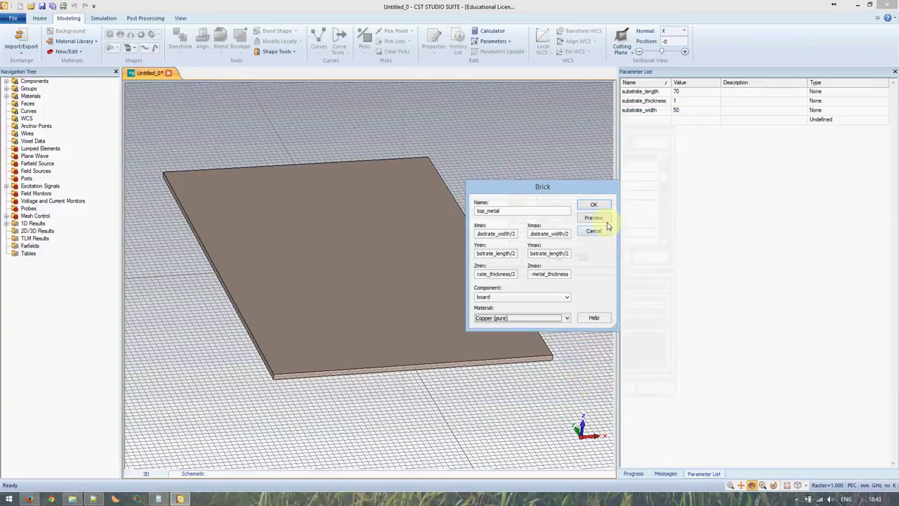
left_click(593, 205)
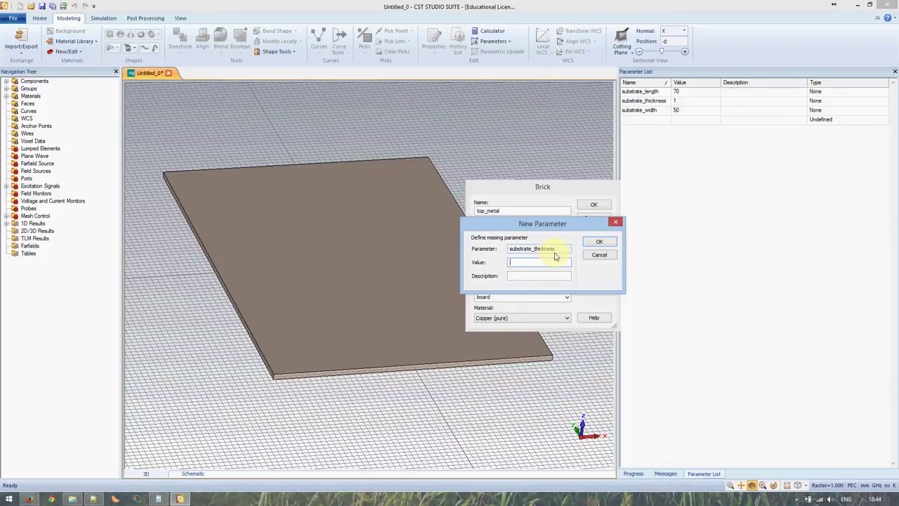
left_click(596, 255)
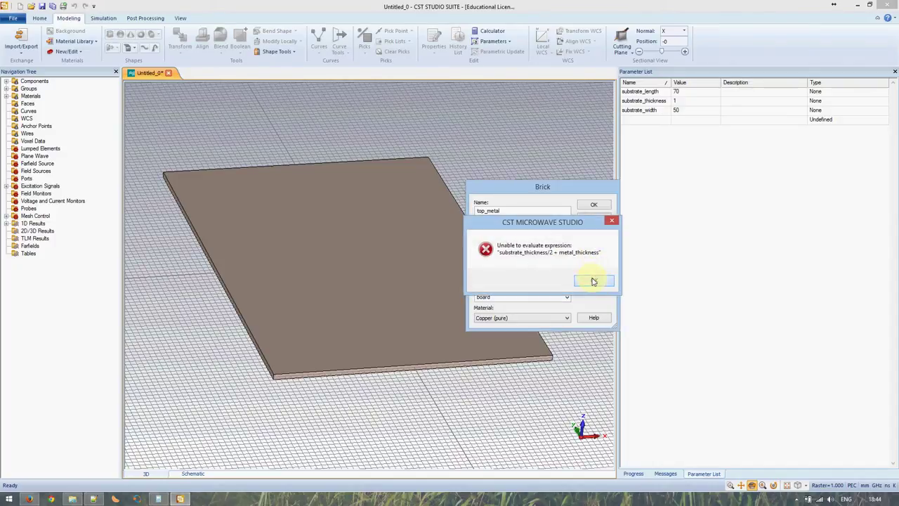
left_click(594, 281)
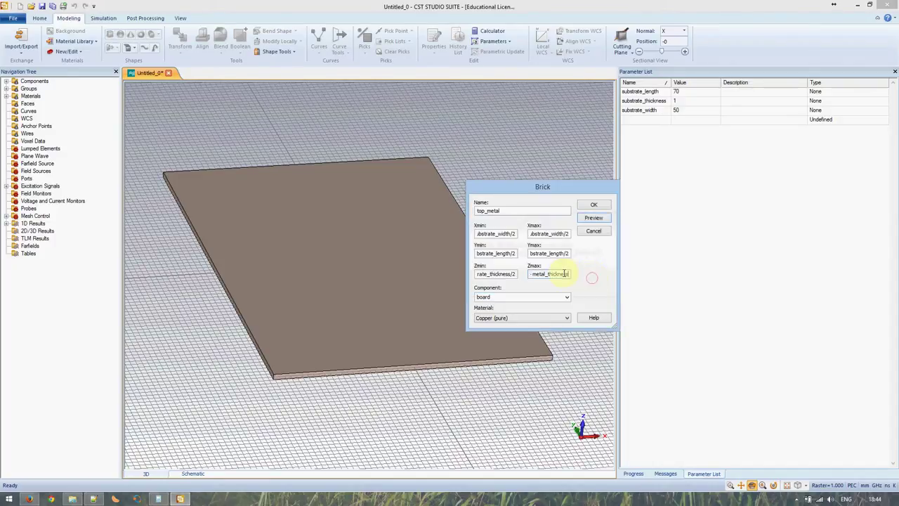
left_click(643, 100)
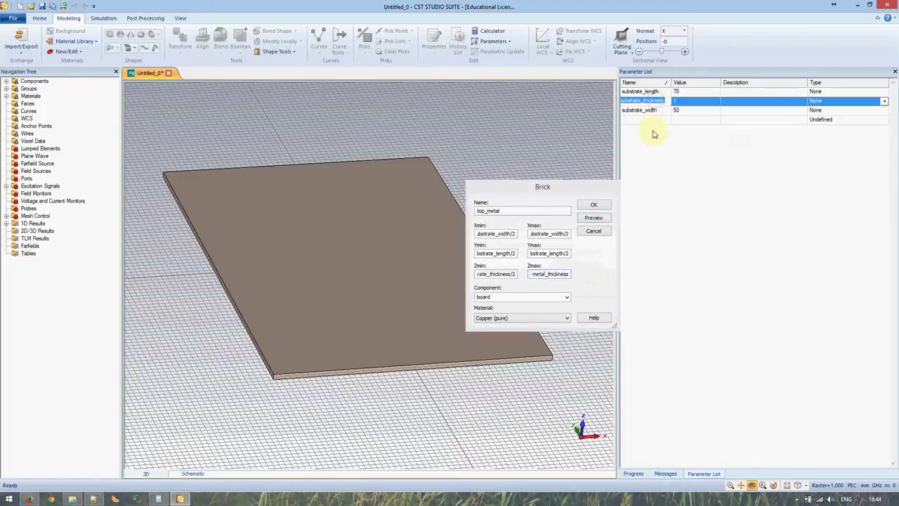
left_click(539, 274)
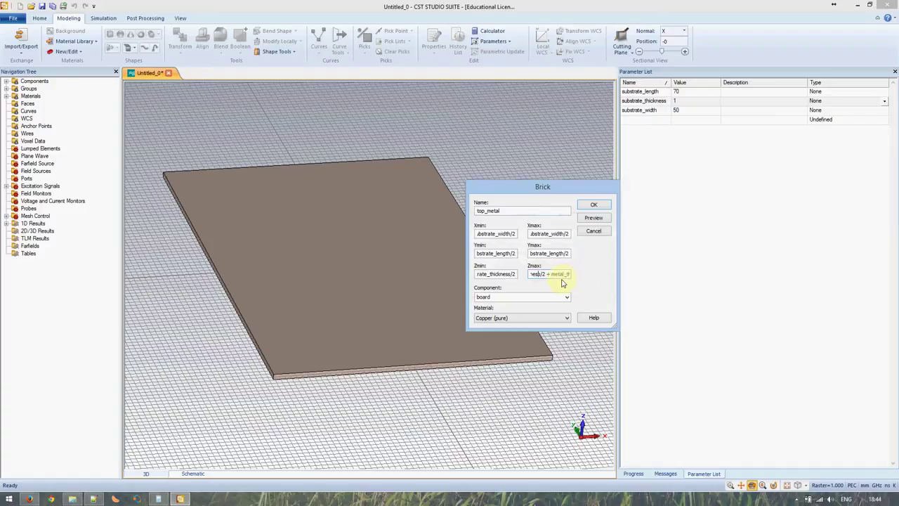
left_click_drag(562, 278, 436, 275)
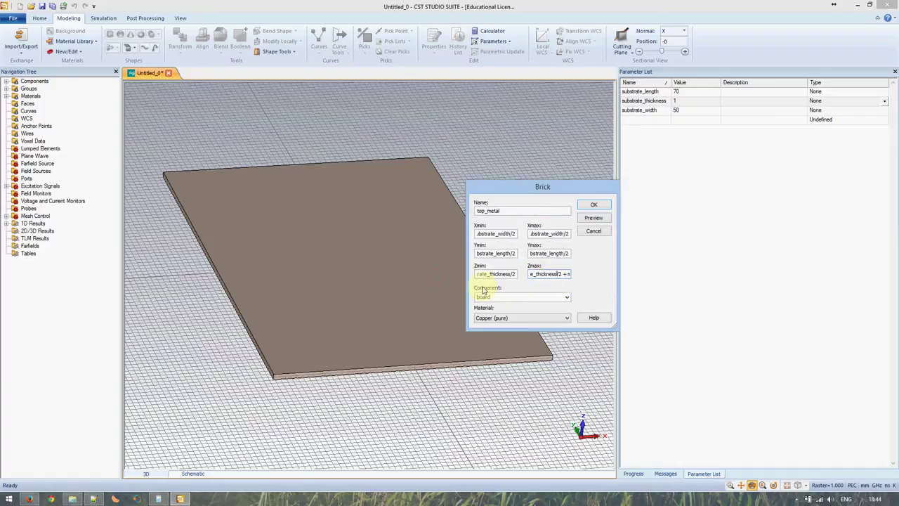
left_click(595, 208)
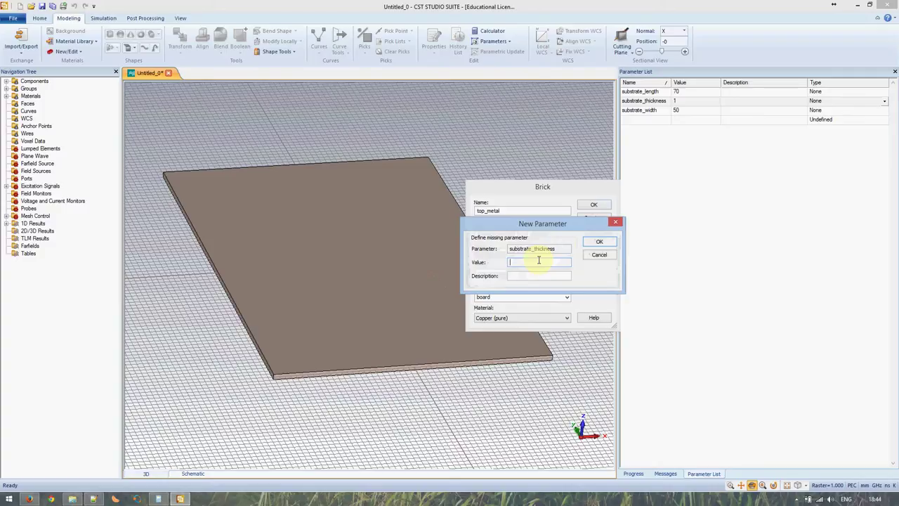
left_click(599, 255)
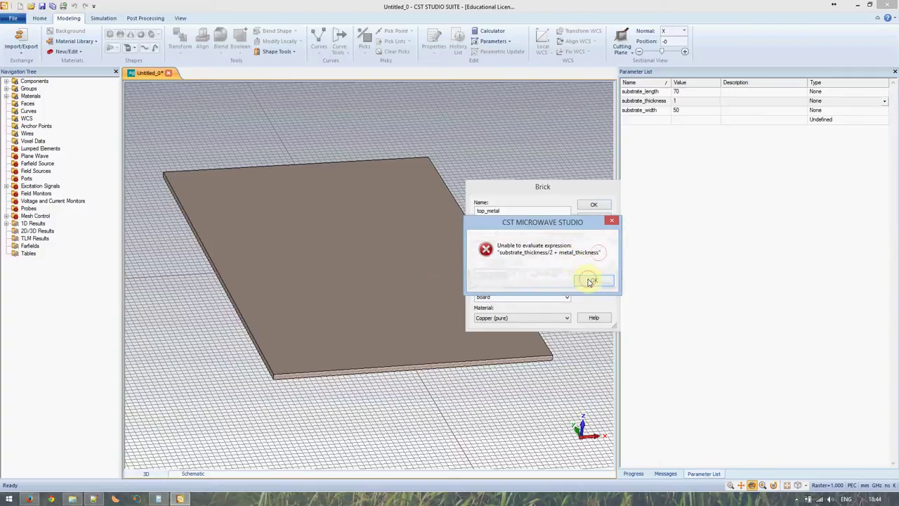
left_click(588, 279)
Preview the top_metal brick and define the missing parameters substrate_thickness as 2 and metal_thickness as 0.1
left_click_drag(507, 273, 466, 275)
left_click(594, 217)
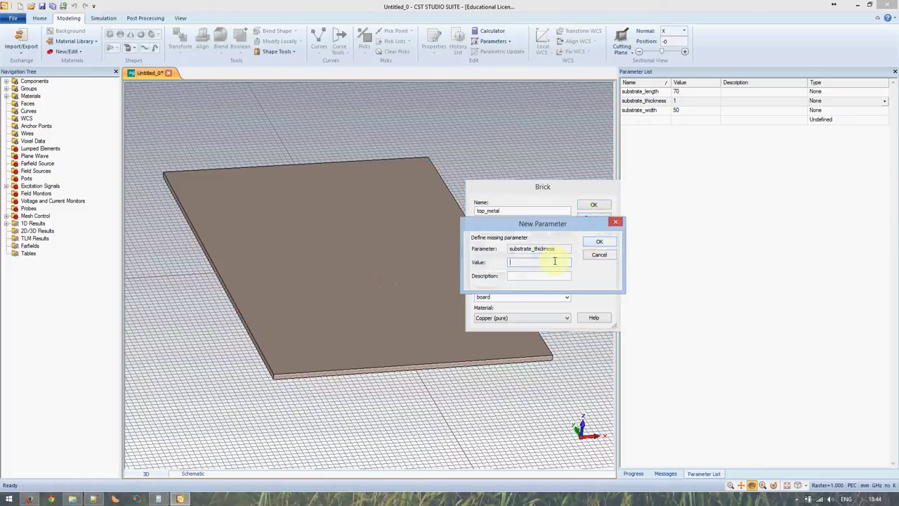
type("2")
left_click(597, 242)
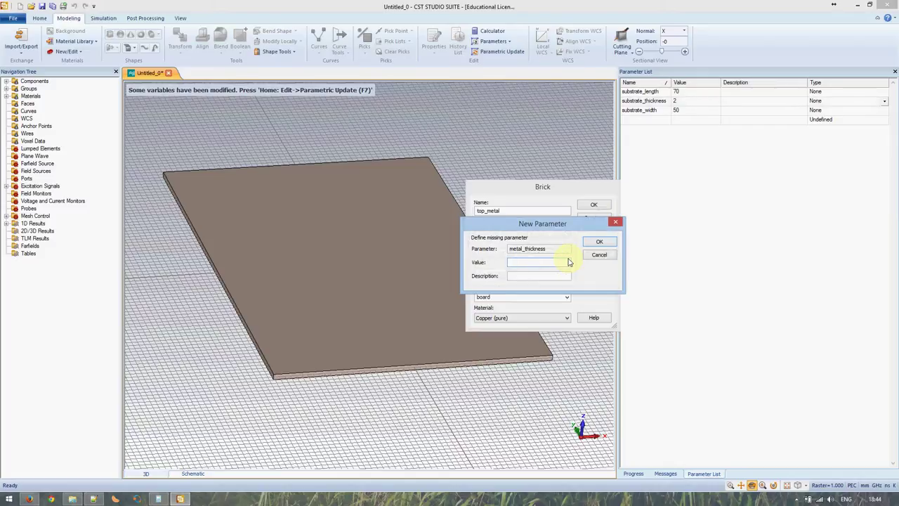
left_click(565, 259)
left_click(599, 242)
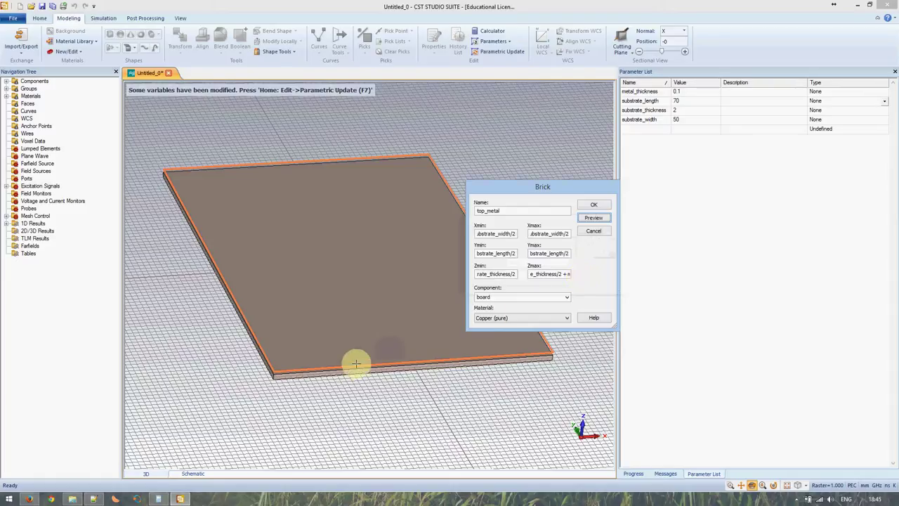
Check the previewed top_metal outline against the substrate's edge and create the brick
mouse_move(351, 366)
left_mouse_down()
mouse_move(395, 299)
mouse_move(361, 343)
left_mouse_up()
scroll(344, 367, "down", 2)
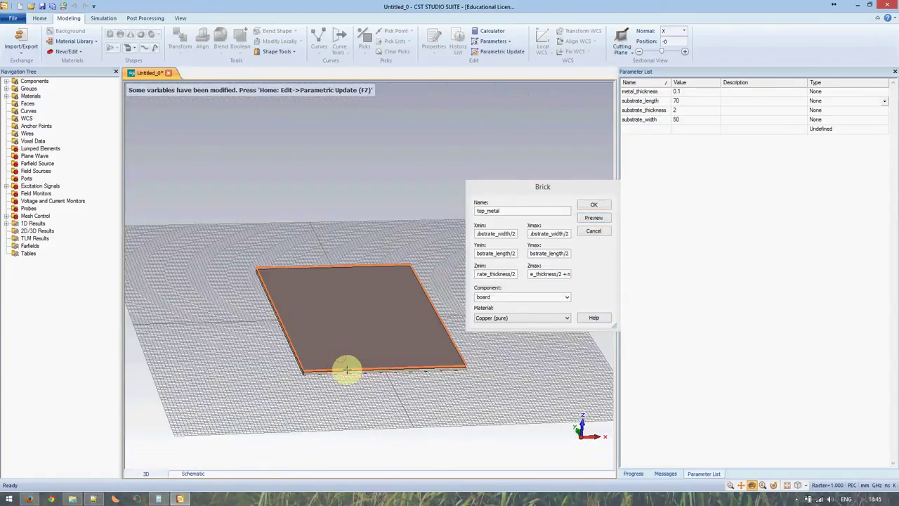
scroll(347, 366, "up", 6)
scroll(347, 360, "up", 4)
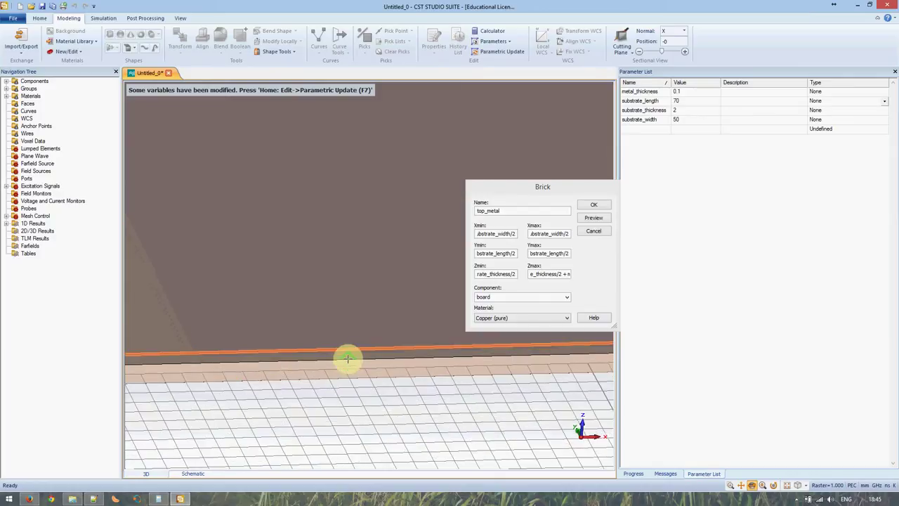
left_click_drag(376, 334, 373, 315)
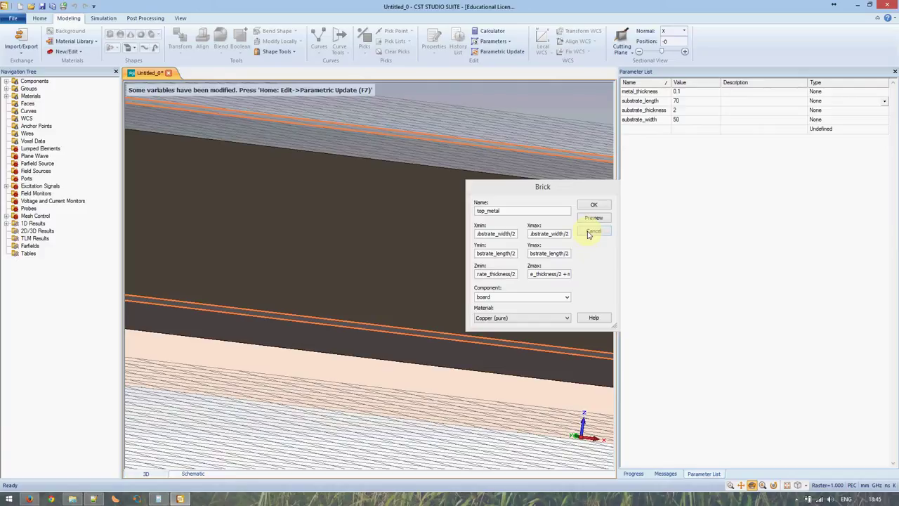
left_click_drag(373, 295, 359, 304)
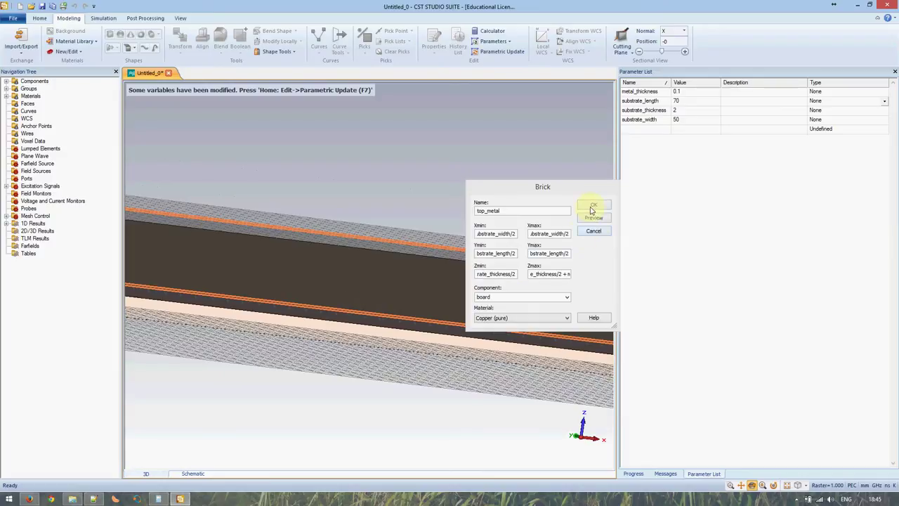
left_click(592, 208)
Set the substrate_thickness parameter to 1 and run a parametric update of the model
left_click(691, 112)
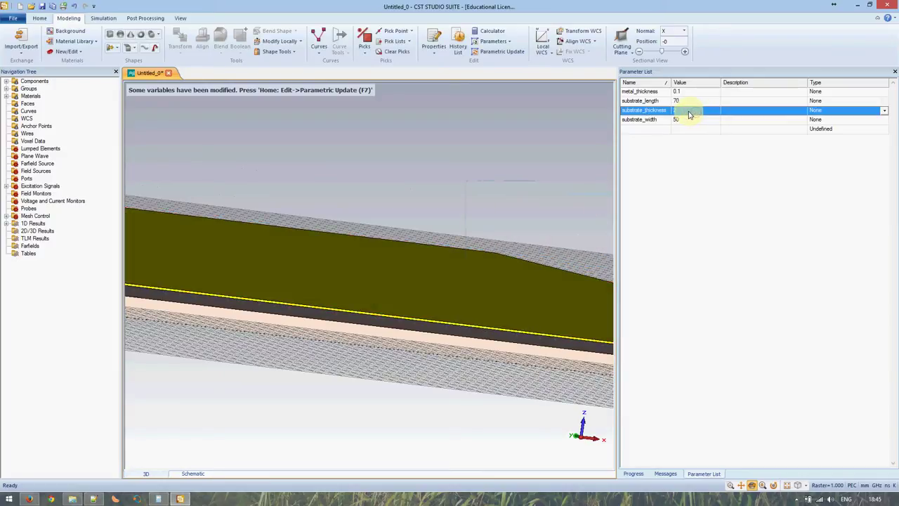
type("1")
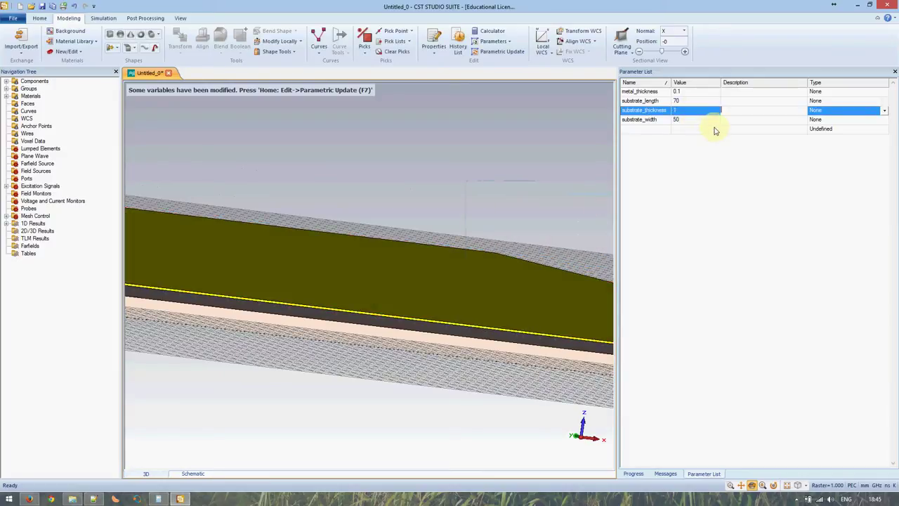
key("Return")
key("F7")
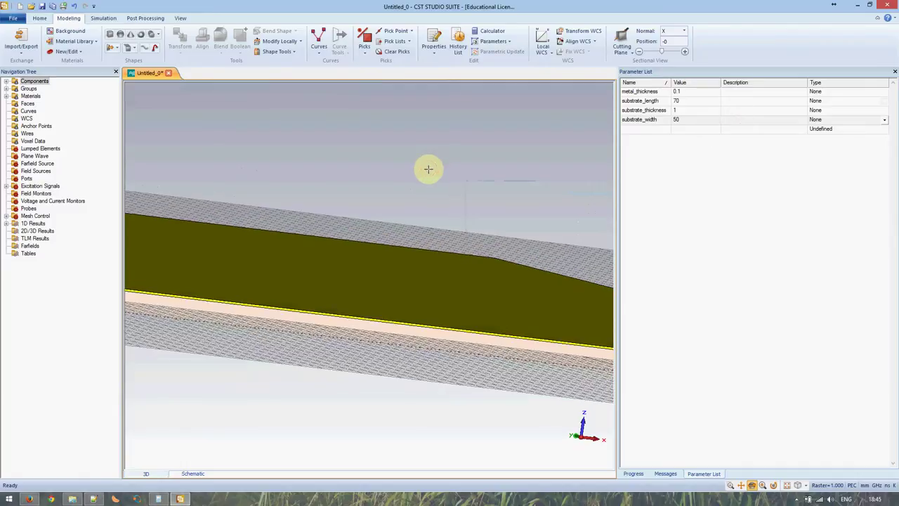
Set the substrate_thickness parameter to 2, rebuild the model and inspect the board's corner
left_click(679, 111)
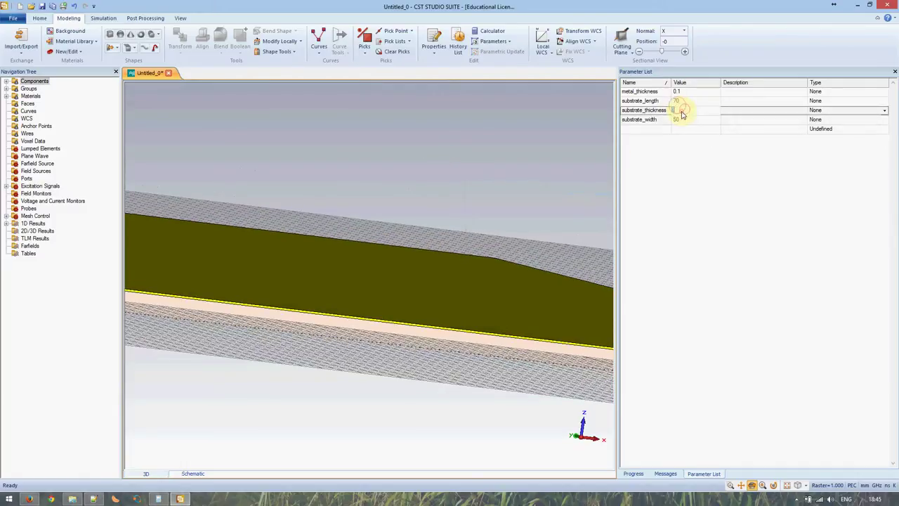
left_click(681, 124)
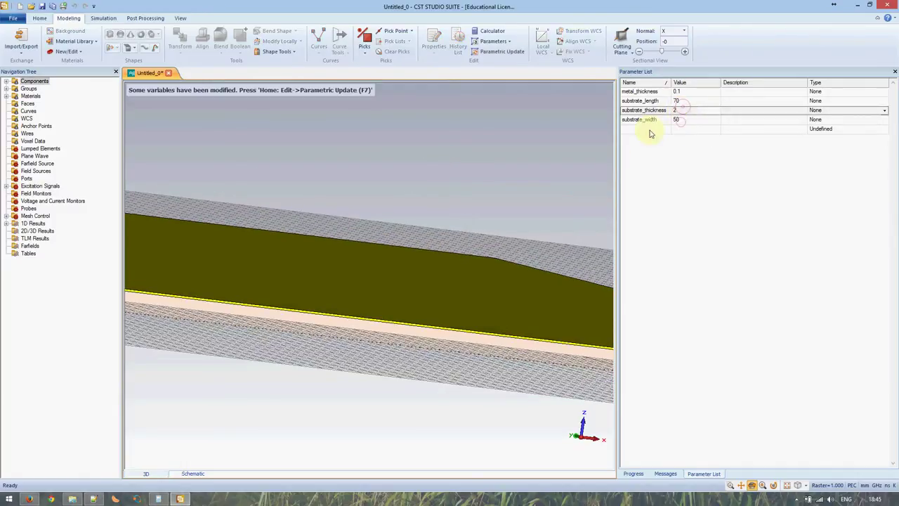
key("F7")
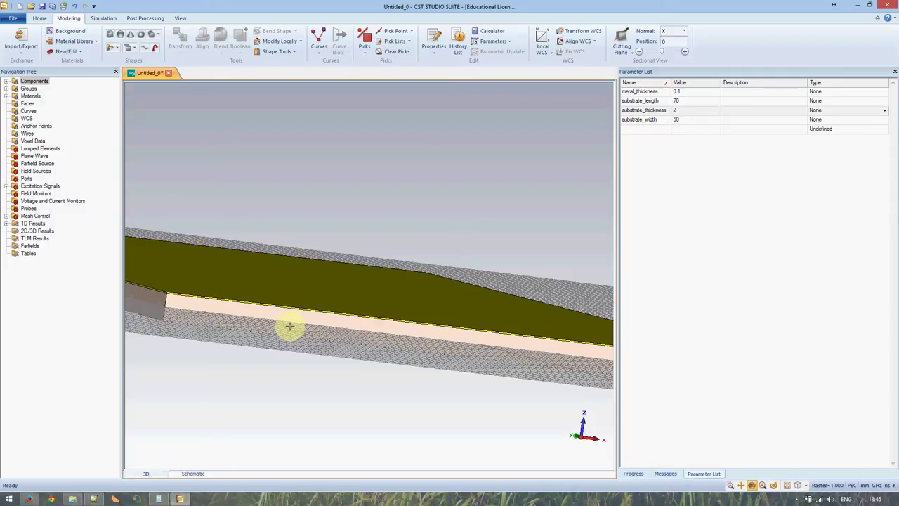
left_click_drag(261, 325, 396, 292)
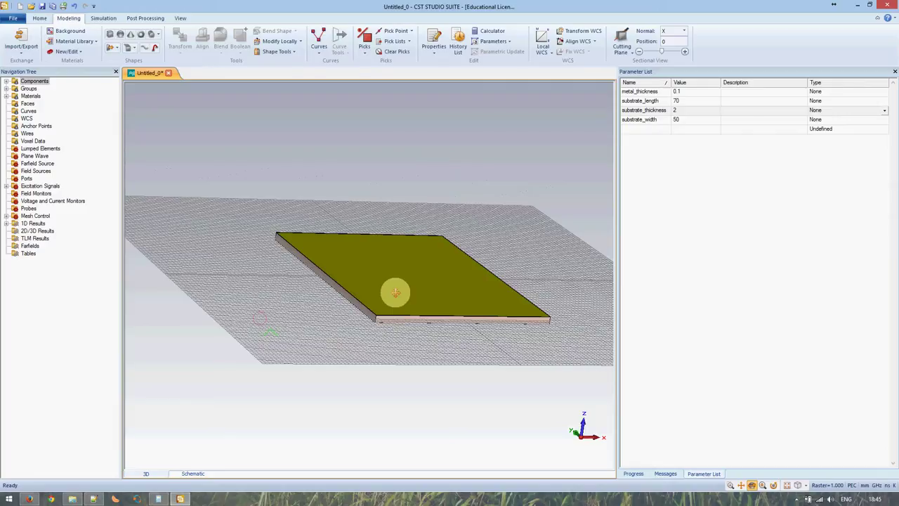
scroll(393, 299, "up", 5)
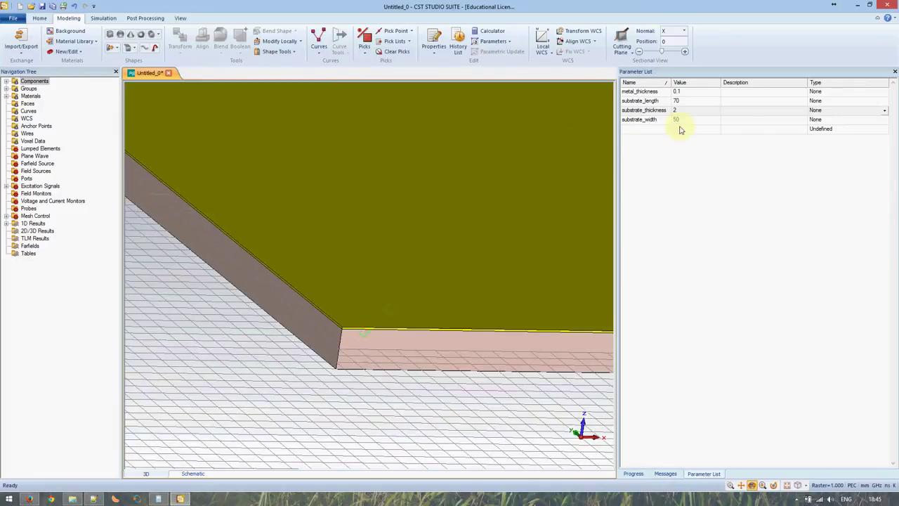
Set the substrate_thickness parameter to 0.5, rebuild the model and check both layers at the board's corner
left_click(680, 115)
left_click(682, 112)
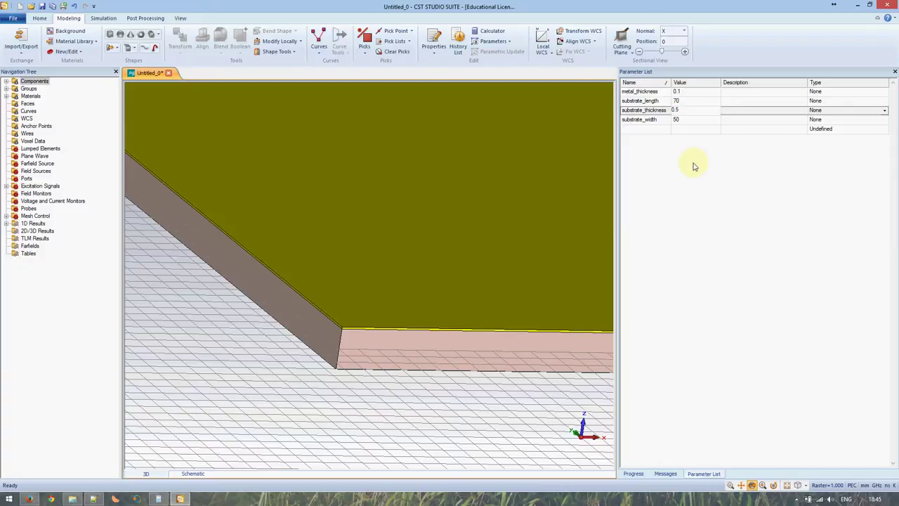
key("Return")
left_click(725, 104)
left_click(699, 119)
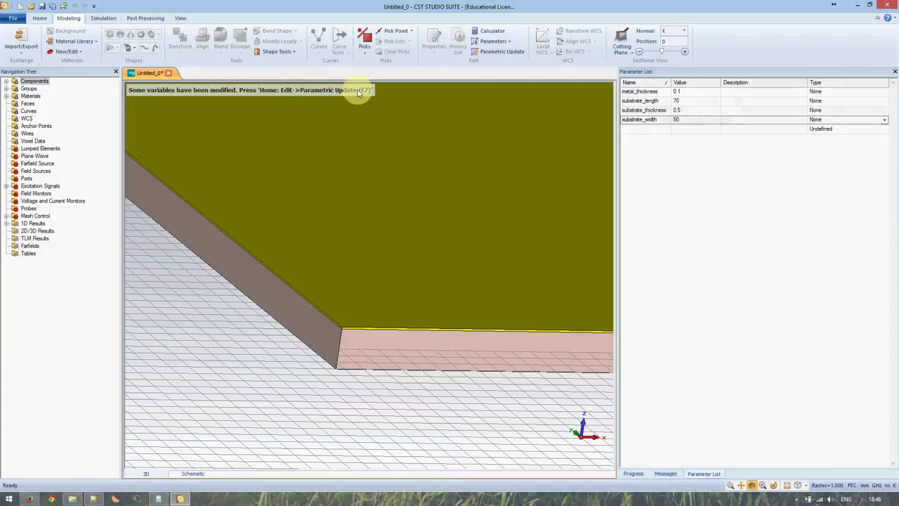
key("F7")
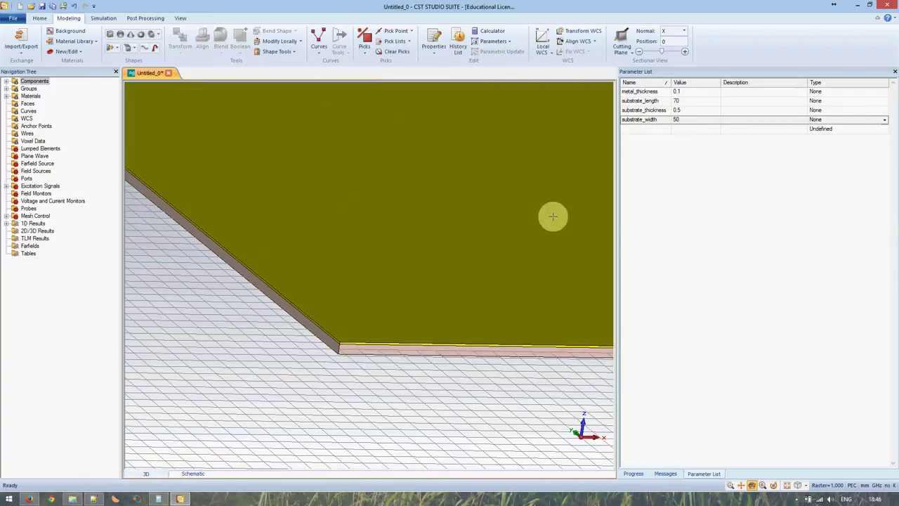
scroll(338, 354, "down", 2)
scroll(338, 353, "up", 4)
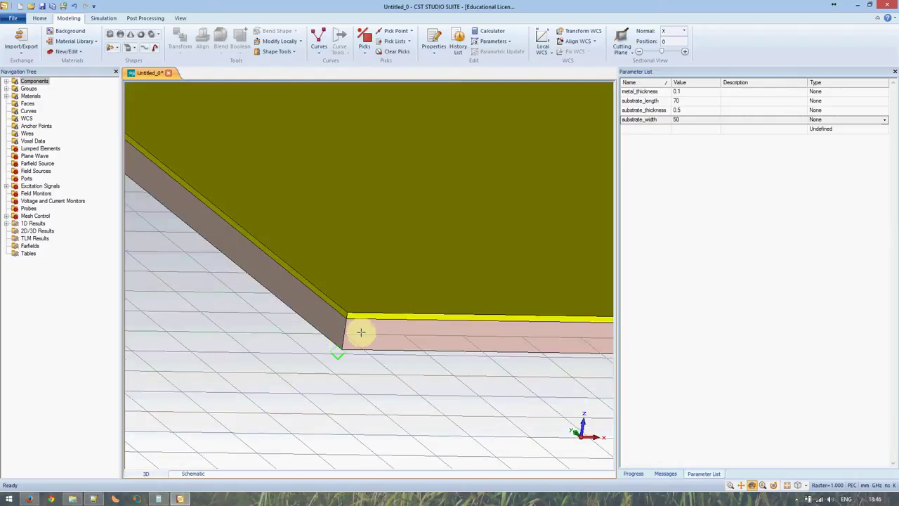
scroll(415, 297, "down", 2)
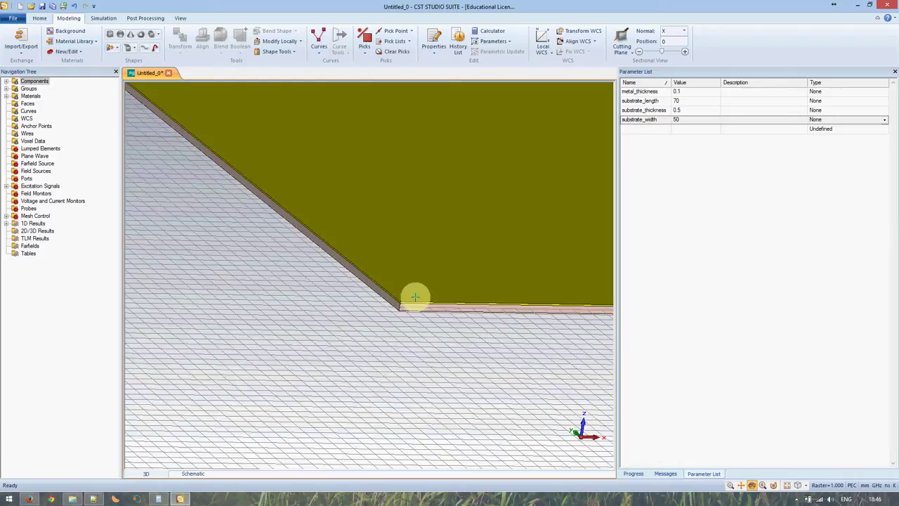
scroll(420, 290, "down", 2)
scroll(422, 289, "up", 2)
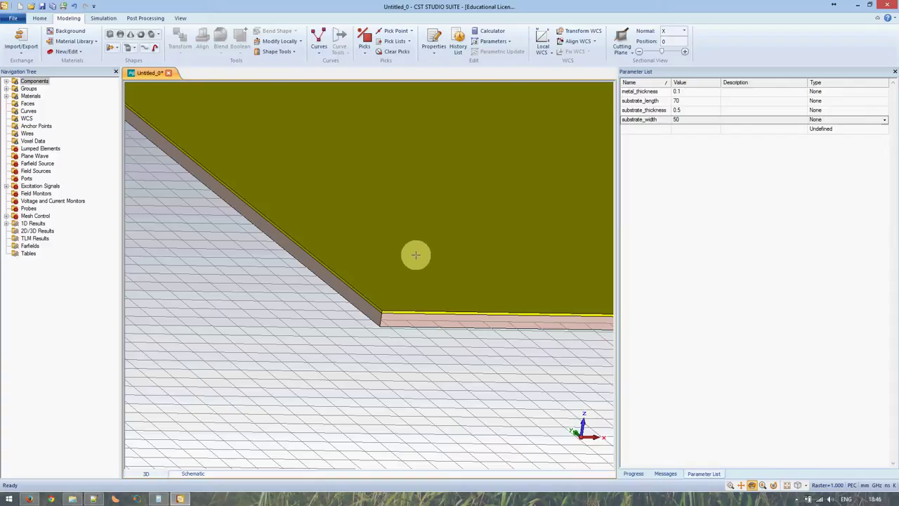
Begin a numerically defined brick named bottom_copper, from -substrate_width/2 to substrate_width/2 in X and -substrate_length/2 to substrate_length/2 in Y
left_click(109, 34)
key("Escape")
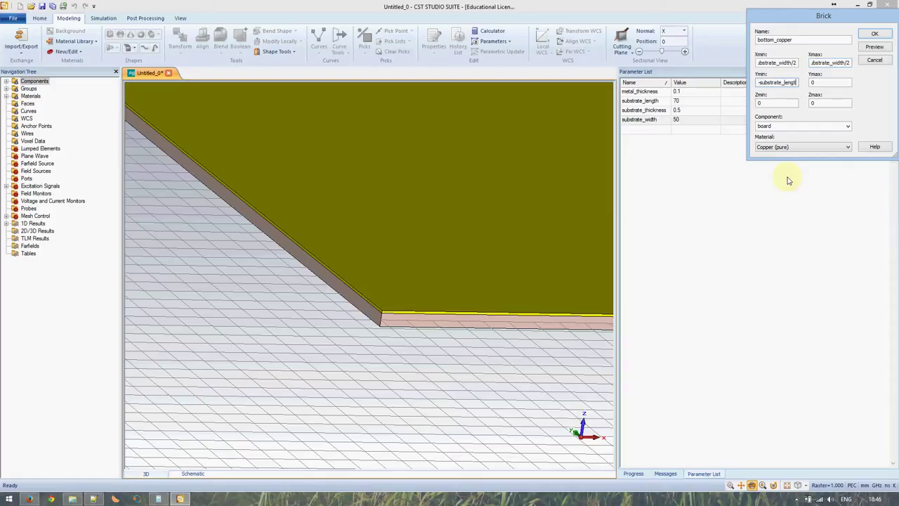
key("Tab")
type("su")
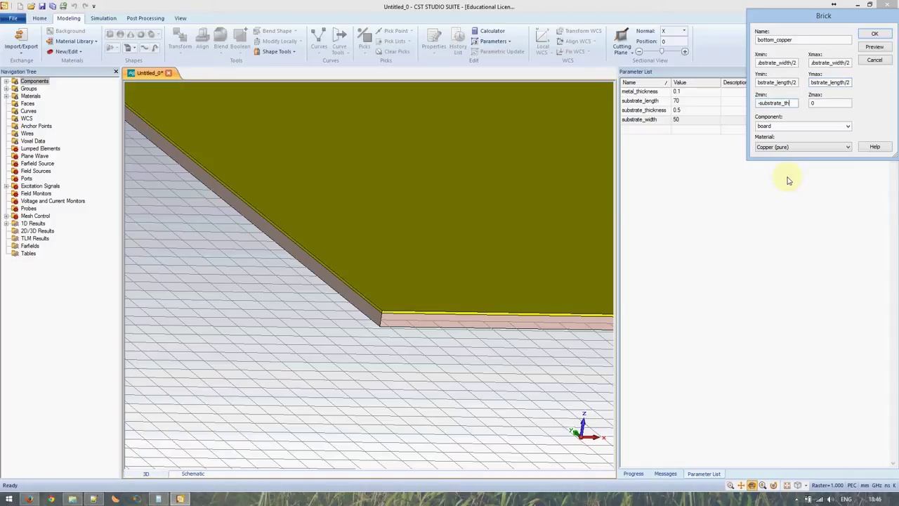
Set the bottom_copper brick's Z limits to -substrate_thickness/2 - metal_thickness and -substrate_thickness/2
type("- metal_thickness")
key("Tab")
type("-substrate_thickne")
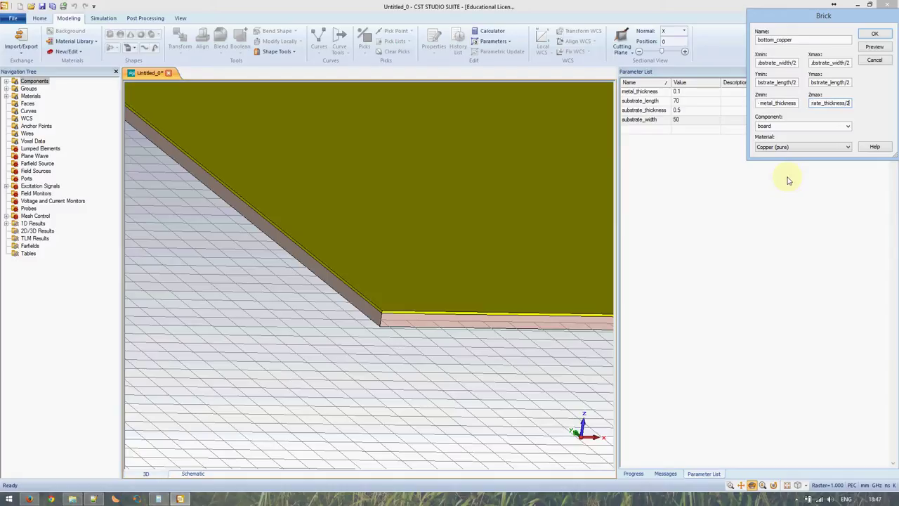
Preview the bottom_copper brick, check its outline on the board's underside and create it in Copper (pure)
left_click(875, 46)
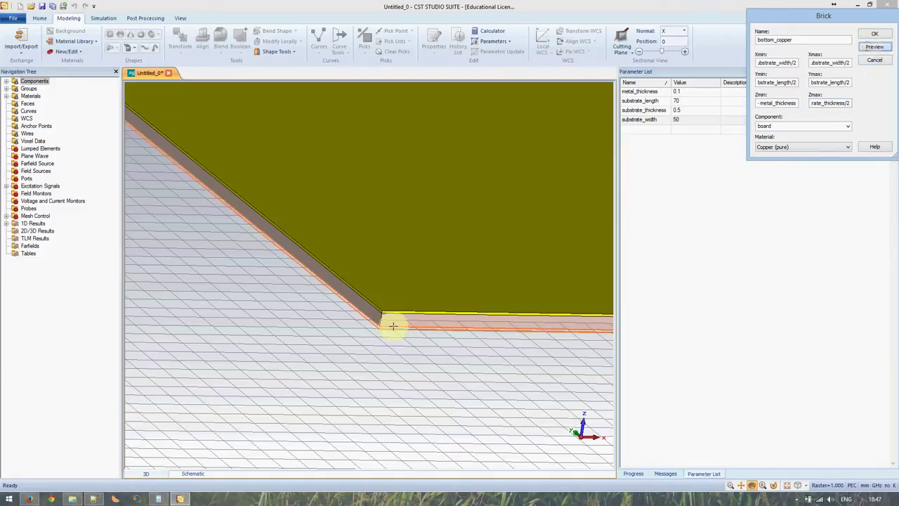
left_click_drag(394, 325, 415, 175)
scroll(415, 174, "up", 6)
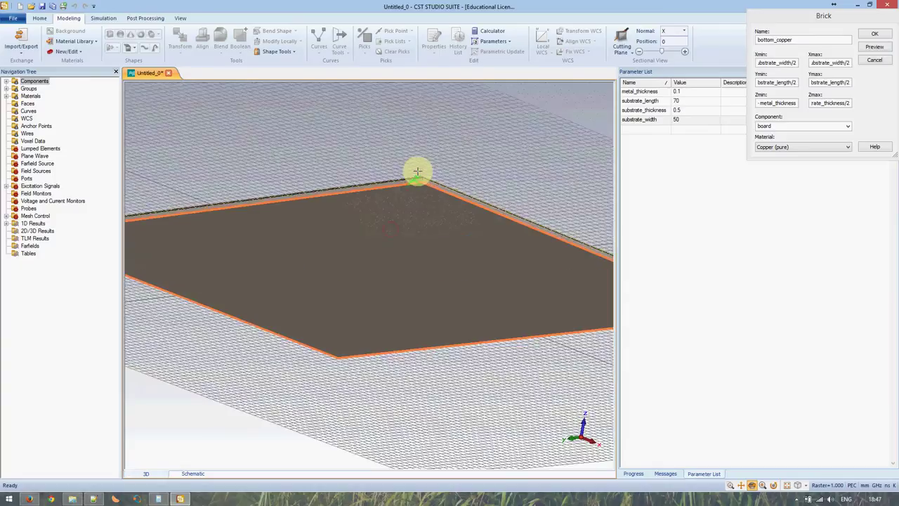
mouse_move(426, 207)
left_mouse_down()
mouse_move(412, 218)
mouse_move(416, 239)
mouse_move(424, 208)
mouse_move(429, 220)
mouse_move(378, 187)
mouse_move(381, 176)
mouse_move(375, 187)
mouse_move(394, 177)
left_mouse_up()
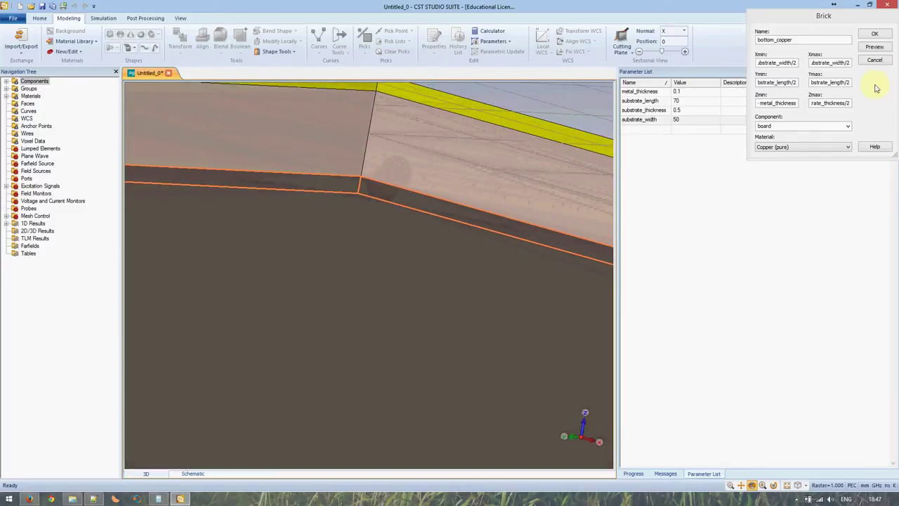
left_click(873, 35)
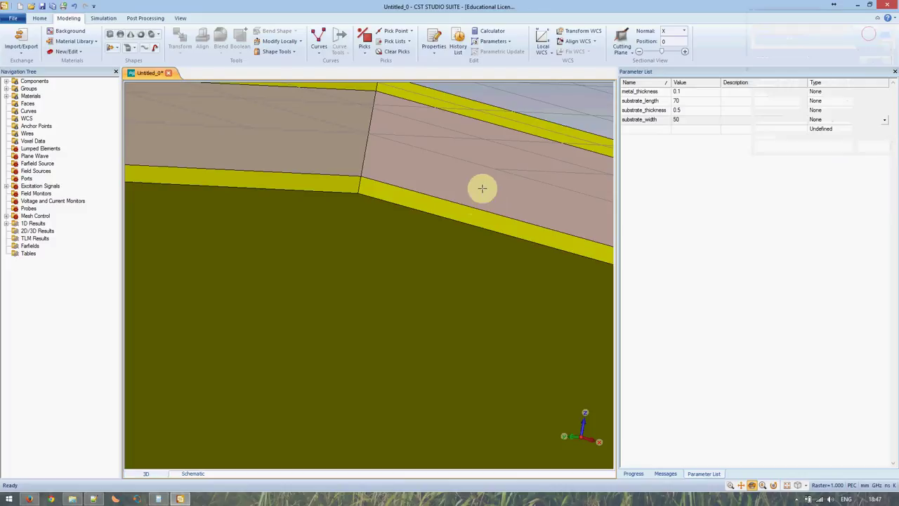
Set the substrate_width parameter to 40, rebuild the model and bring the whole board into view
left_click_drag(430, 166, 313, 241)
scroll(320, 235, "down", 3)
left_click_drag(482, 180, 338, 267)
scroll(335, 243, "down", 3)
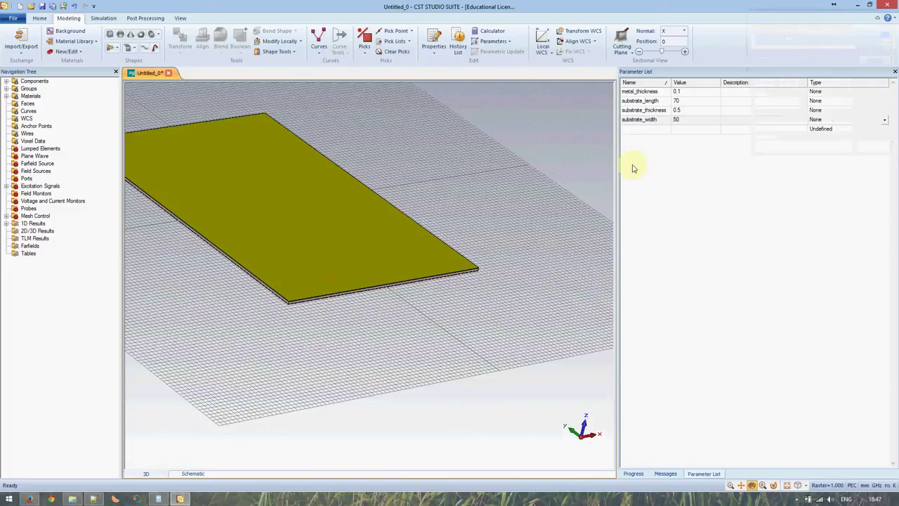
left_click(685, 122)
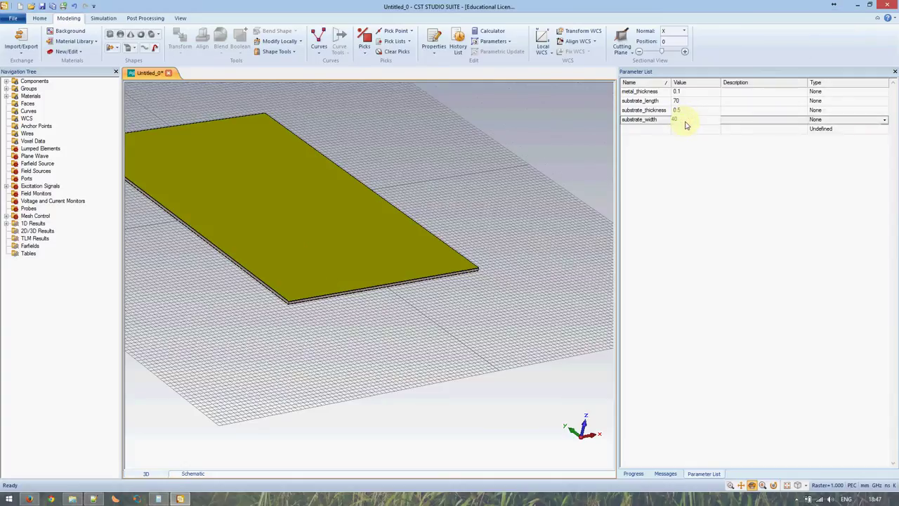
key("Return")
left_click(680, 110)
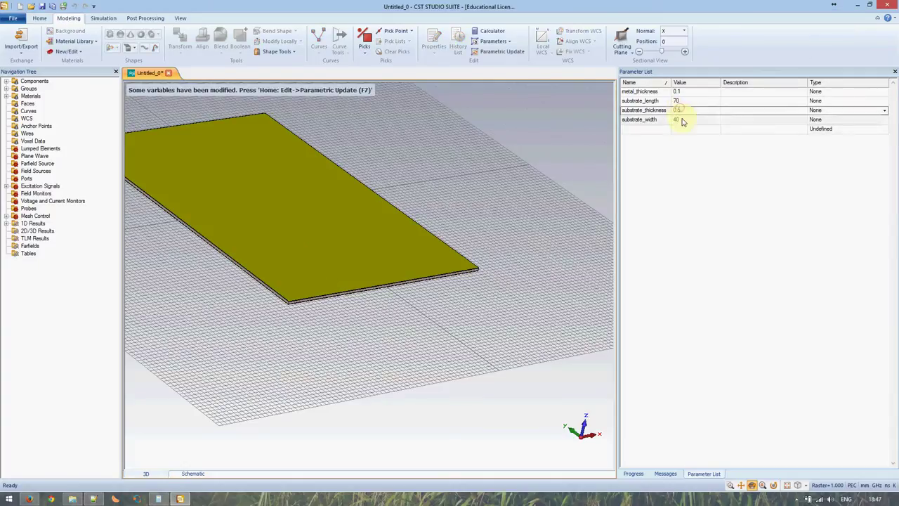
left_click(503, 194)
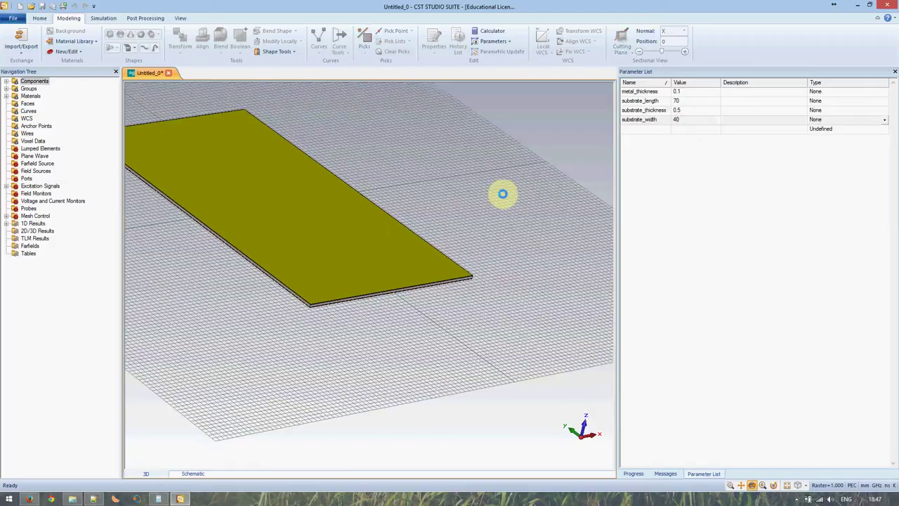
mouse_move(309, 243)
left_mouse_down()
mouse_move(382, 311)
mouse_move(382, 297)
mouse_move(372, 288)
mouse_move(373, 311)
mouse_move(393, 315)
mouse_move(352, 259)
mouse_move(420, 247)
mouse_move(387, 253)
left_mouse_up()
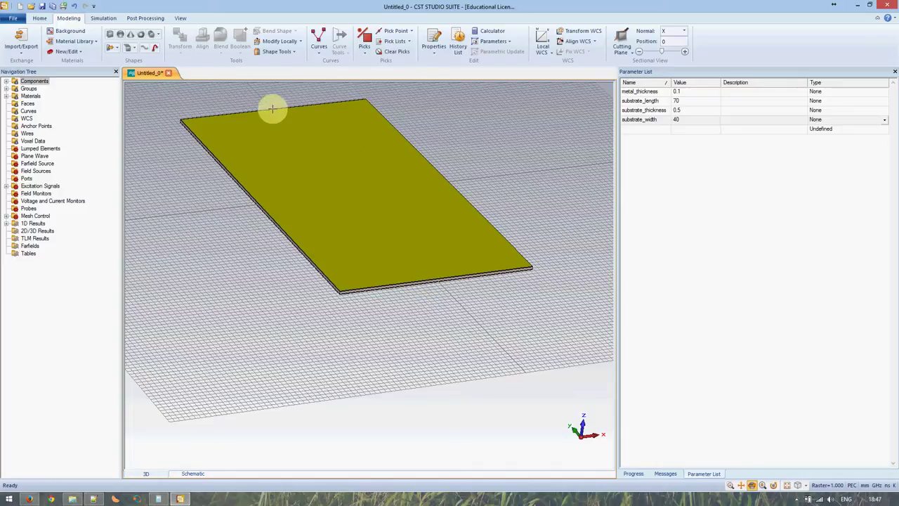
Begin a numerically defined Z-oriented cylinder named via, with via_radius as its outer radius
left_click(151, 35)
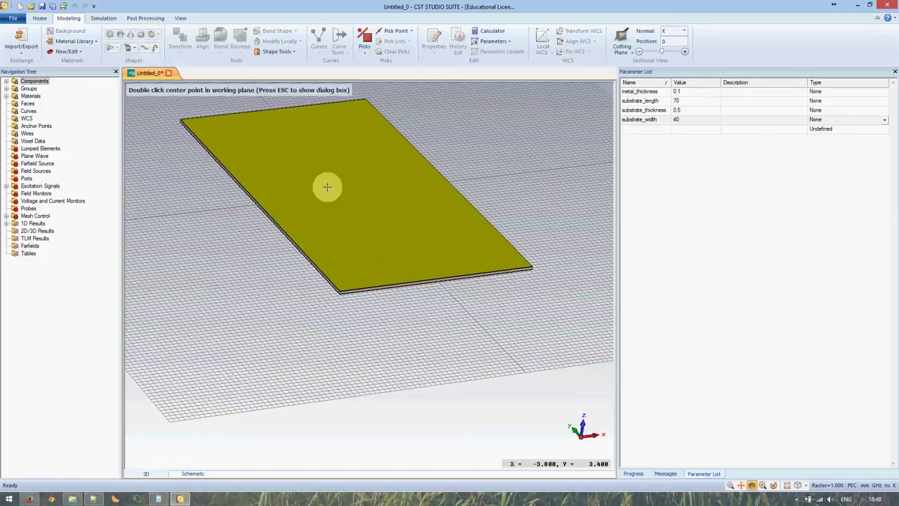
key("Escape")
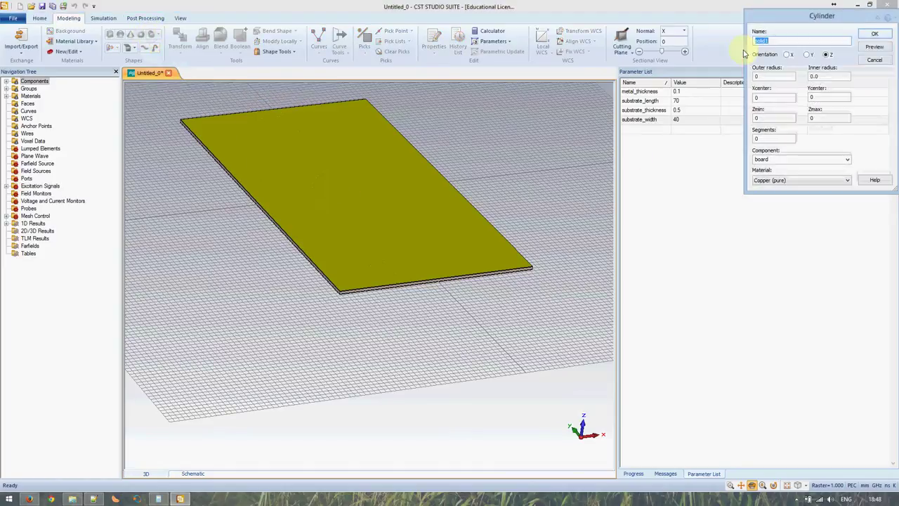
left_click_drag(784, 23, 433, 163)
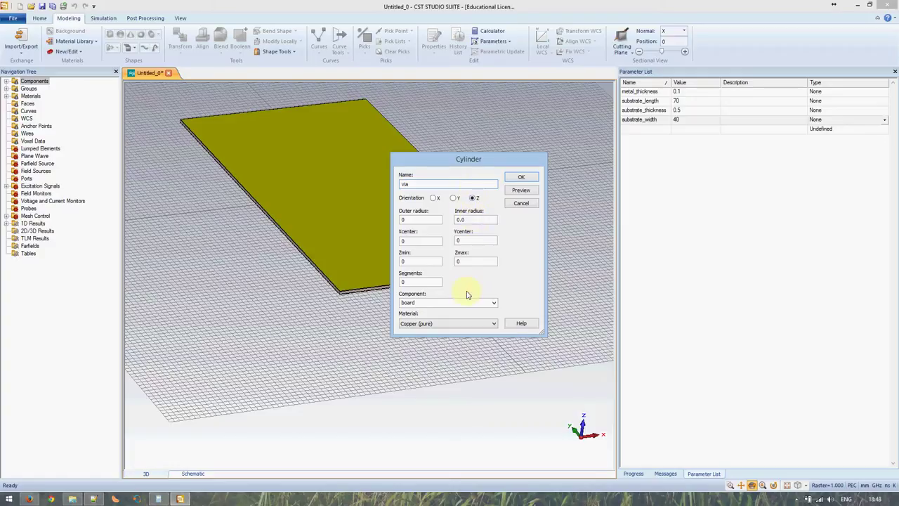
double_click(419, 219)
type("via_radius")
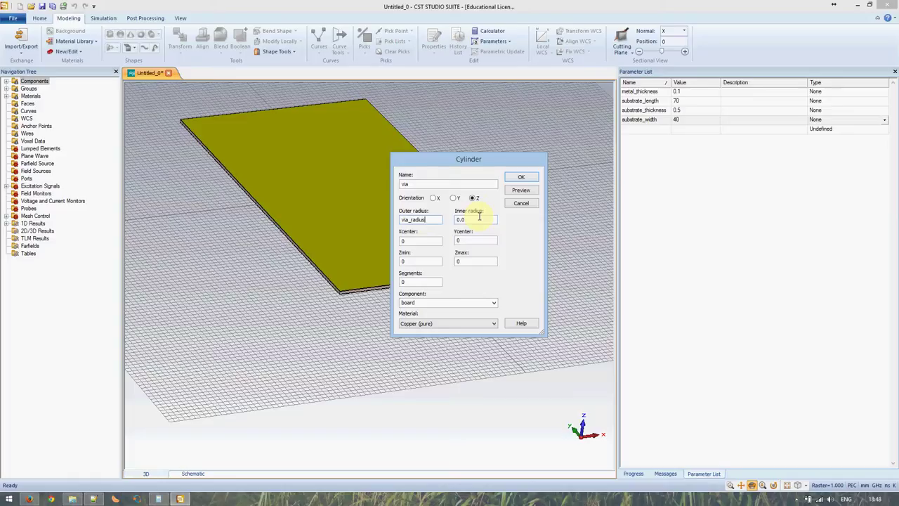
double_click(479, 220)
Set the via cylinder's X center to -SIW_width/2
key("Tab")
type("s")
type("ubstrate")
key("BackSpace")
key("BackSpace")
key("BackSpace")
key("BackSpace")
key("BackSpace")
key("BackSpace")
key("BackSpace")
key("BackSpace")
key("BackSpace")
key("BackSpace")
type("SIW_")
key("BackSpace")
key("BackSpace")
key("BackSpace")
key("BackSpace")
type("-SIW_width/2")
key("Tab")
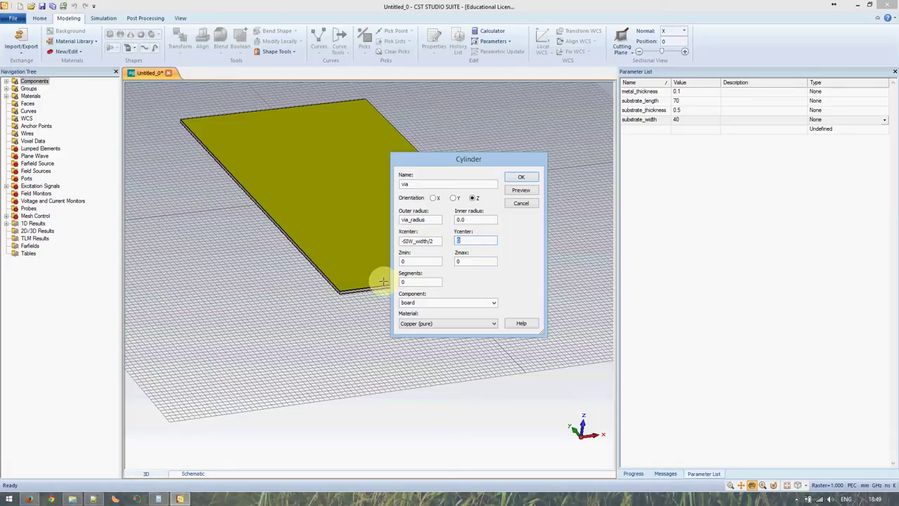
Set the via cylinder's Y center to -substrate_length/2 + 3*via_radius
type("-")
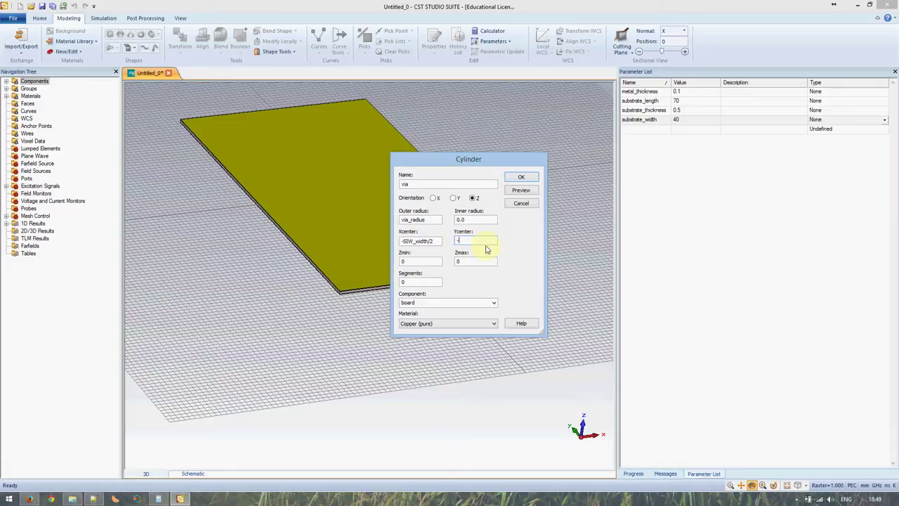
type("substrate_le")
type("ngth/2 +")
type(" 3*via_ra")
type("dius")
key("Tab")
Set the via's Z limits to -substrate_thickness/2 - metal_thickness and substrate_thickness/2 + metal_thickness, and check the upper expression
type("-subs")
type("trate_thickness")
type(" / 2")
key("BackSpace")
key("BackSpace")
key("BackSpace")
key("BackSpace")
type("/2")
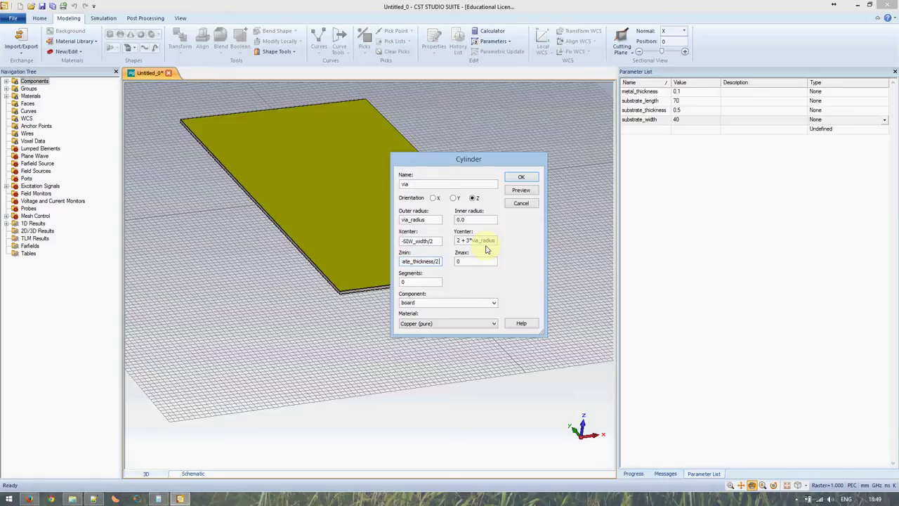
type(" - metal_thickness")
key("Tab")
type("substrate_thickness/2 + metal_thickness")
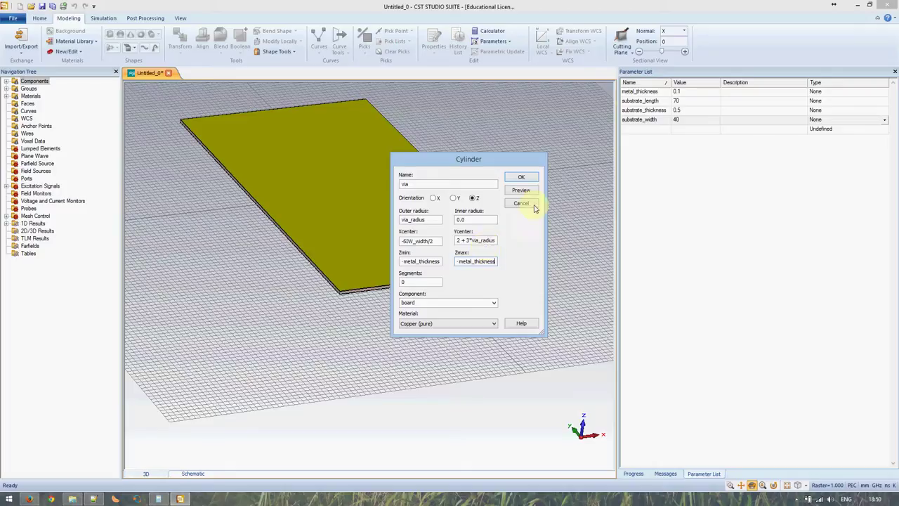
left_click(470, 260)
left_click_drag(473, 261, 477, 261)
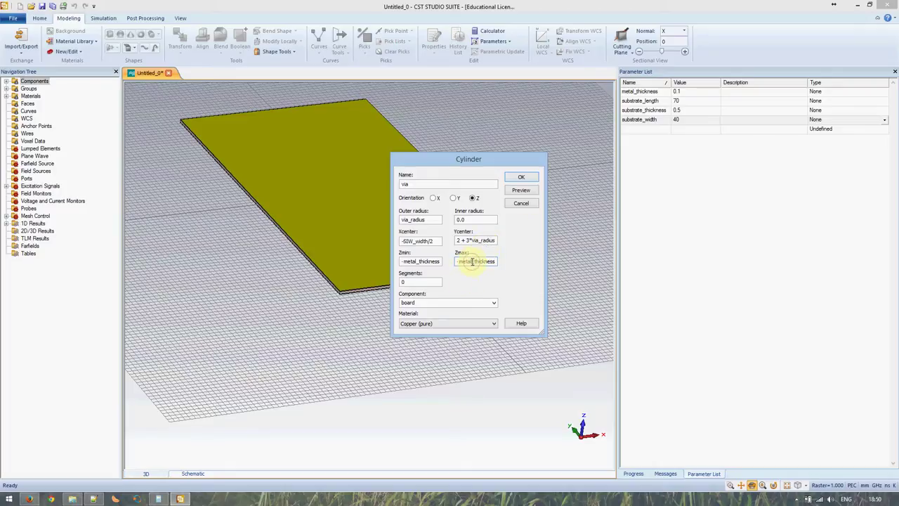
left_click(431, 184)
left_click(476, 262)
left_click(422, 281)
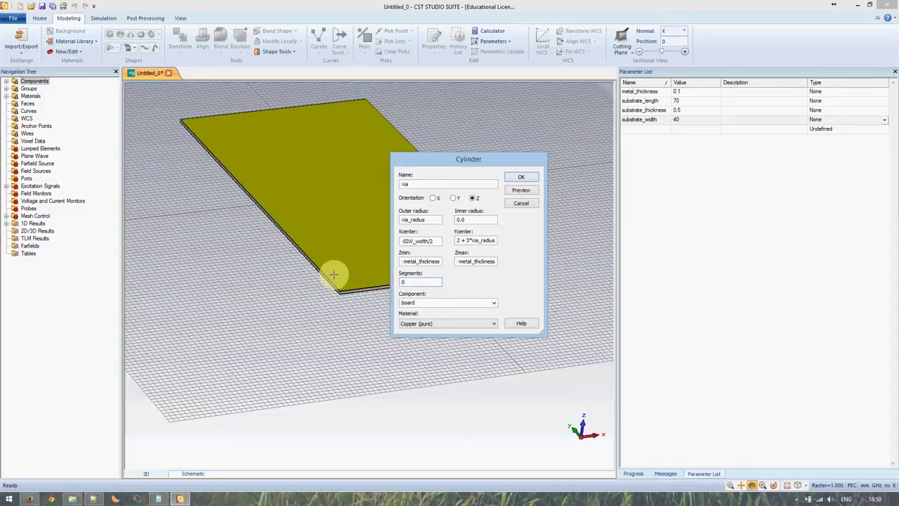
Preview the via cylinder and define the missing via_radius parameter as 0.2
left_click(519, 190)
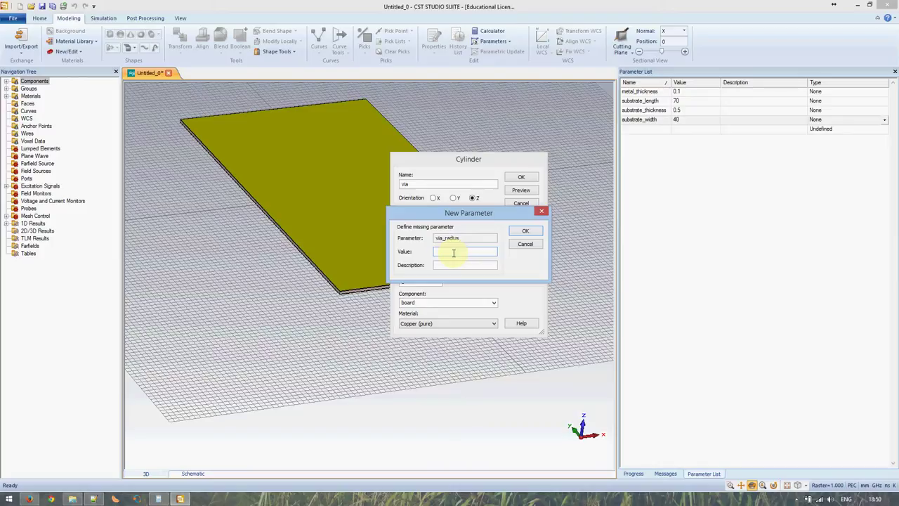
type("0.2")
key("Return")
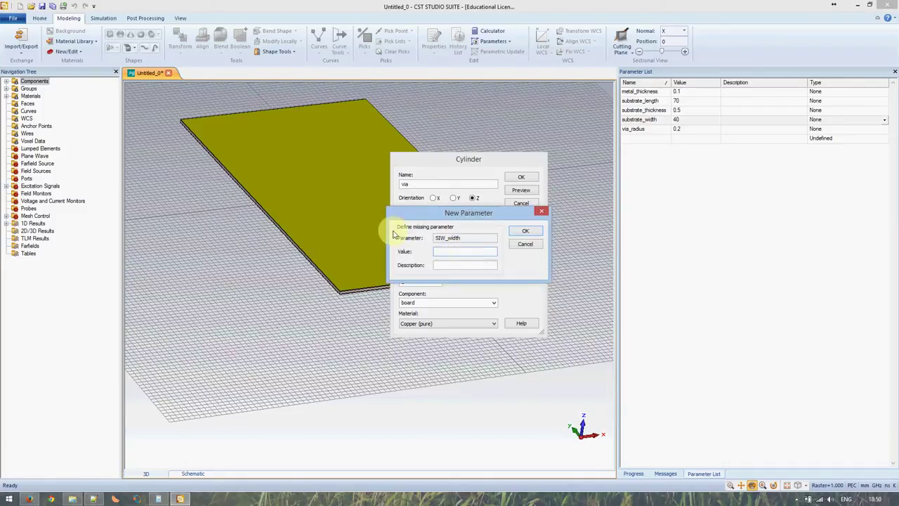
Review the substrate thickness and cut-off frequency notes in Notepad++, return to CST and define the missing SIW_width parameter as 10
left_click(94, 499)
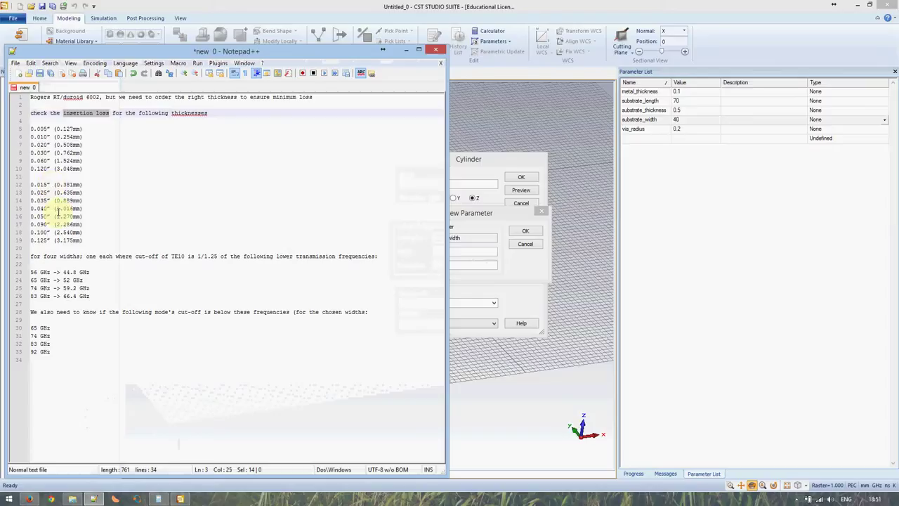
left_click_drag(83, 209, 39, 209)
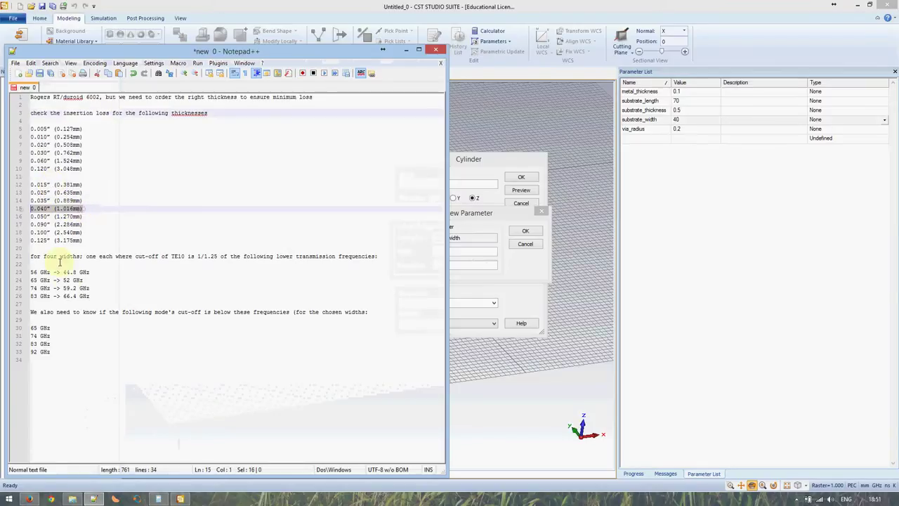
left_click_drag(90, 272, 39, 274)
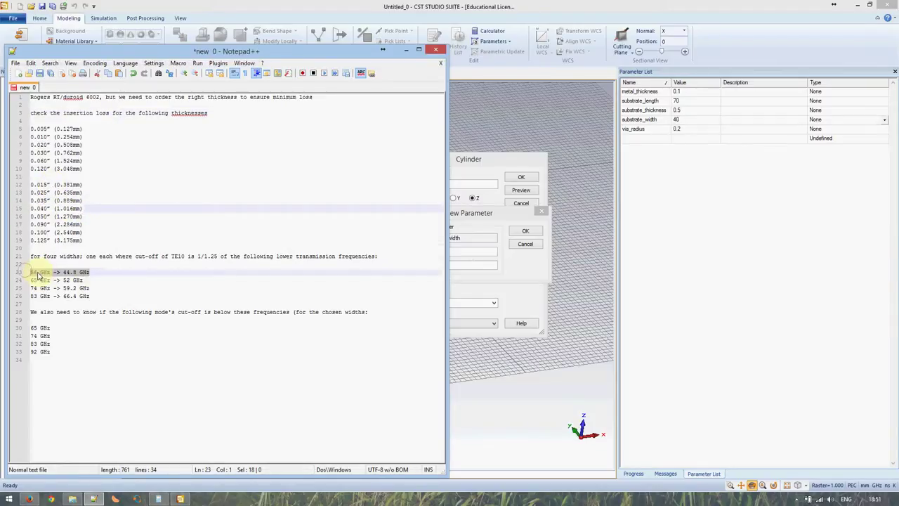
left_click(93, 499)
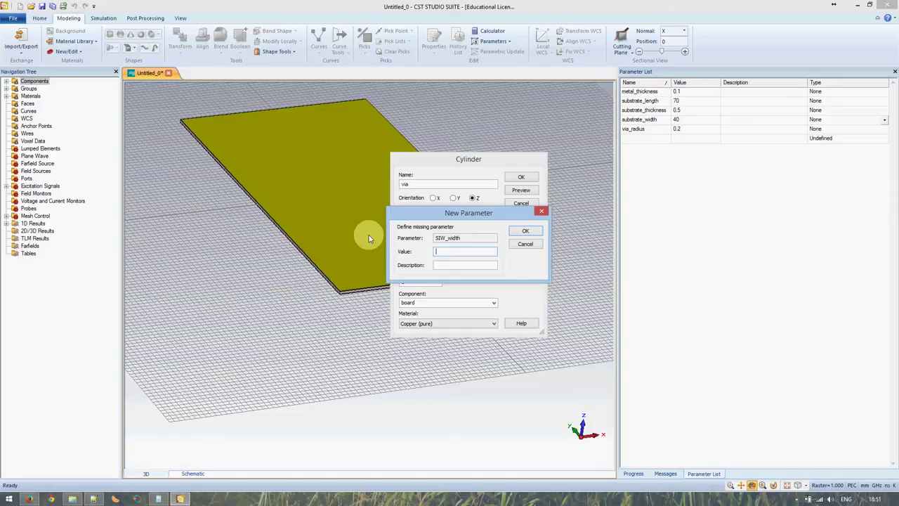
type("10")
left_click(525, 230)
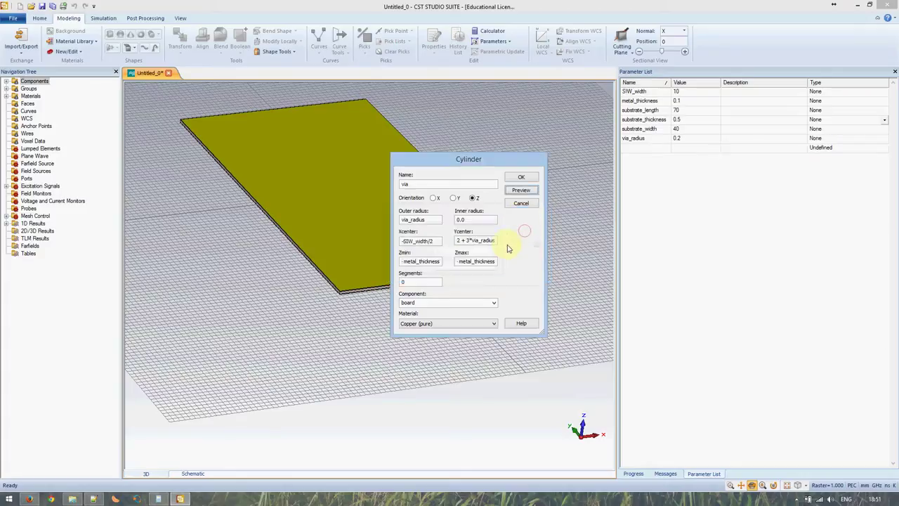
Inspect the previewed via near the board's front edge and create it in Copper (pure) within the board component
left_click_drag(488, 161, 551, 159)
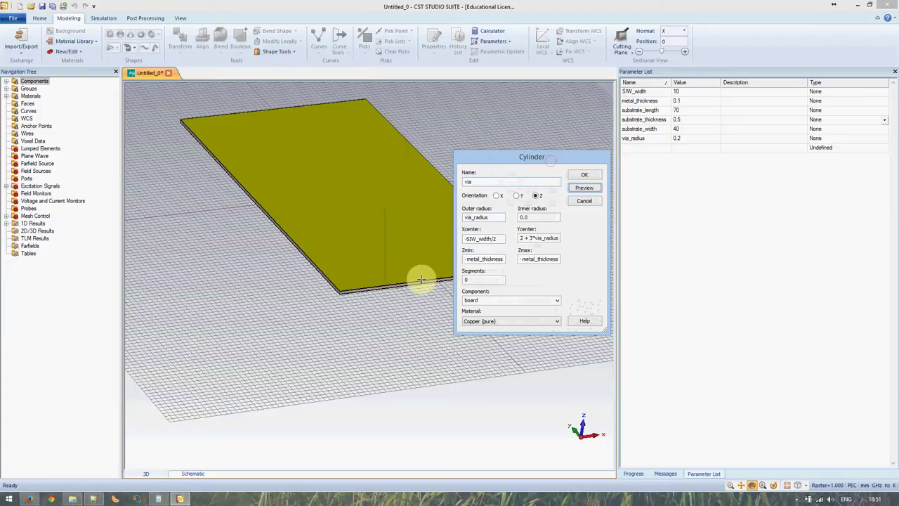
scroll(410, 281, "up", 5)
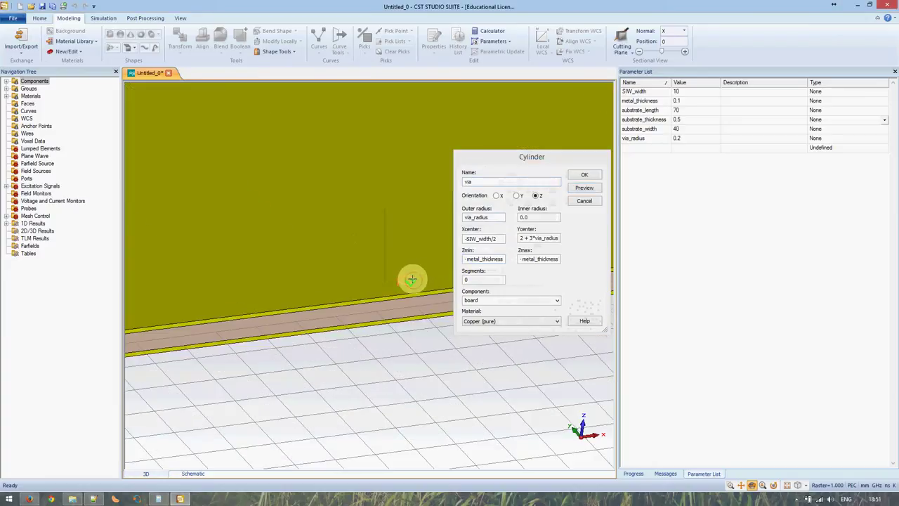
left_click_drag(406, 331, 403, 295)
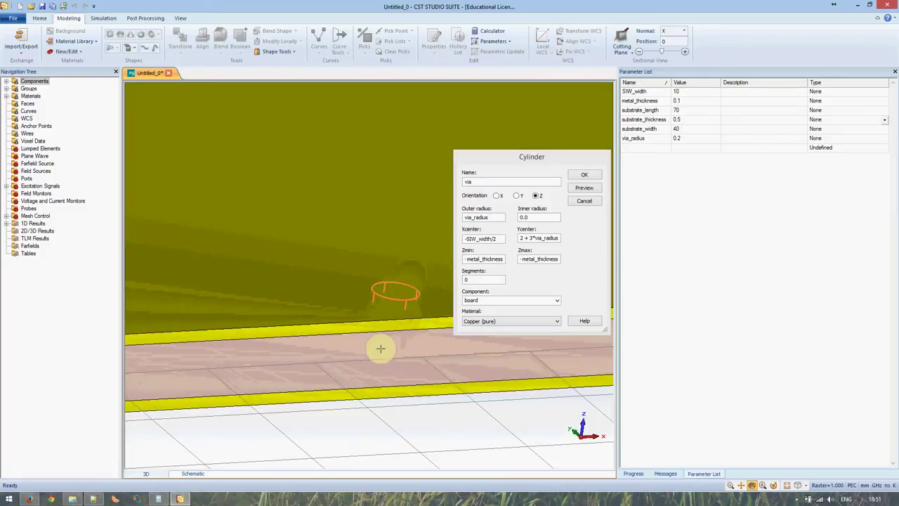
left_click(358, 281)
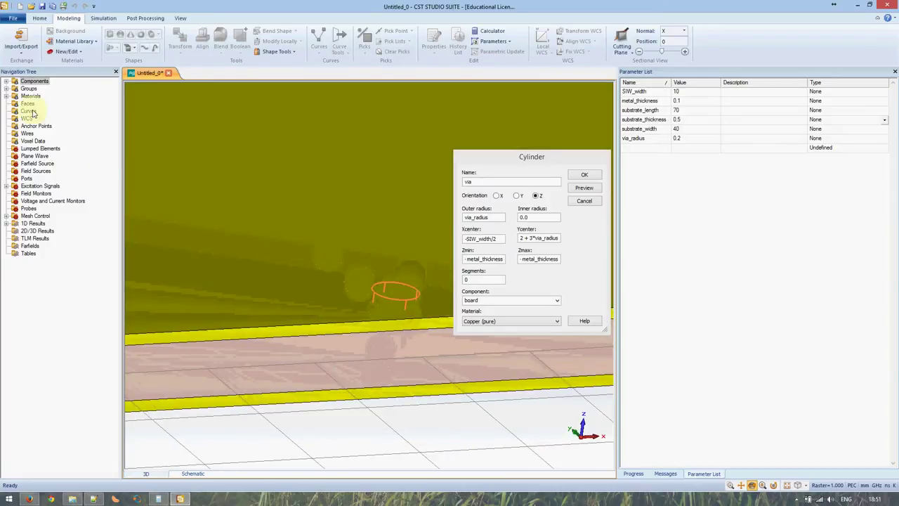
left_click(14, 80)
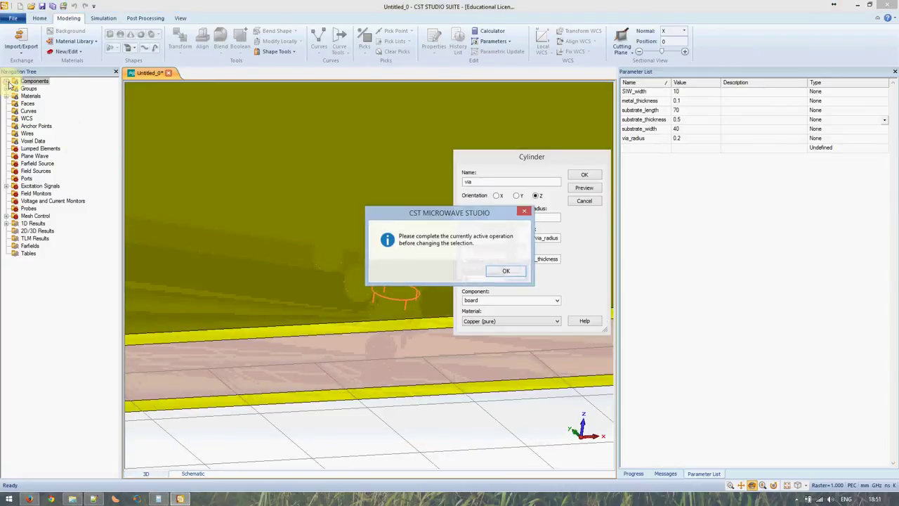
left_click(514, 273)
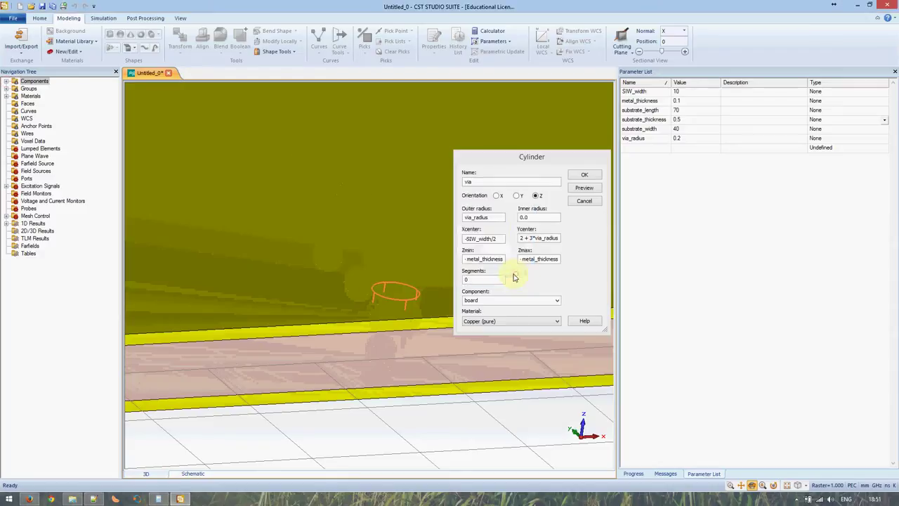
left_click(583, 175)
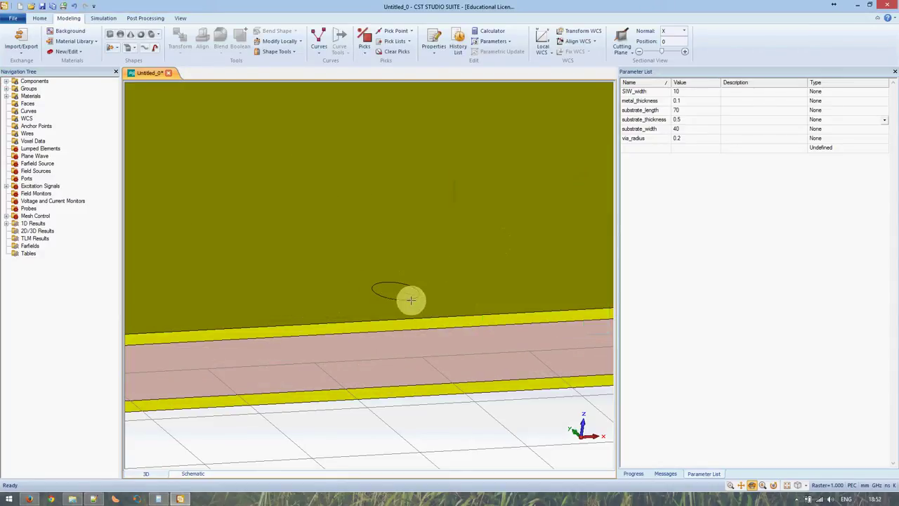
List the board component's solids, isolate rf_substrate and examine how the via passes through the layers
left_click(8, 92)
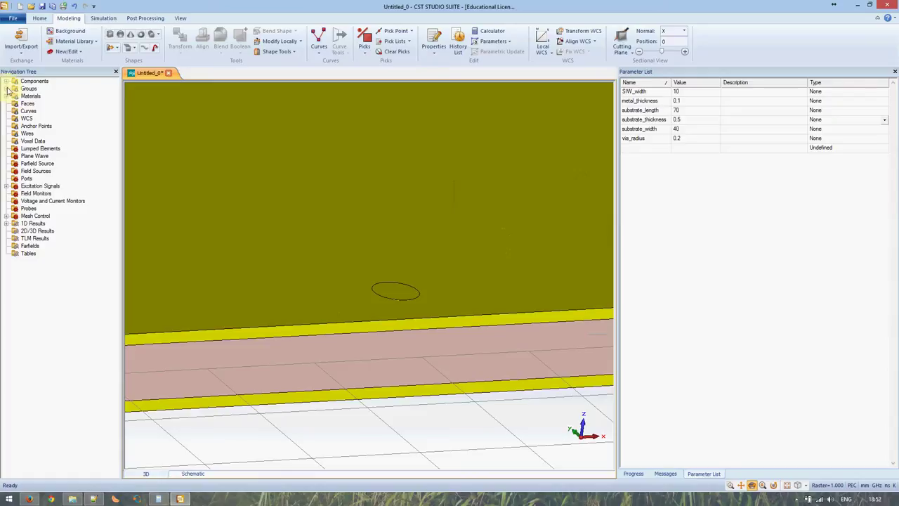
left_click(13, 82)
left_click(6, 81)
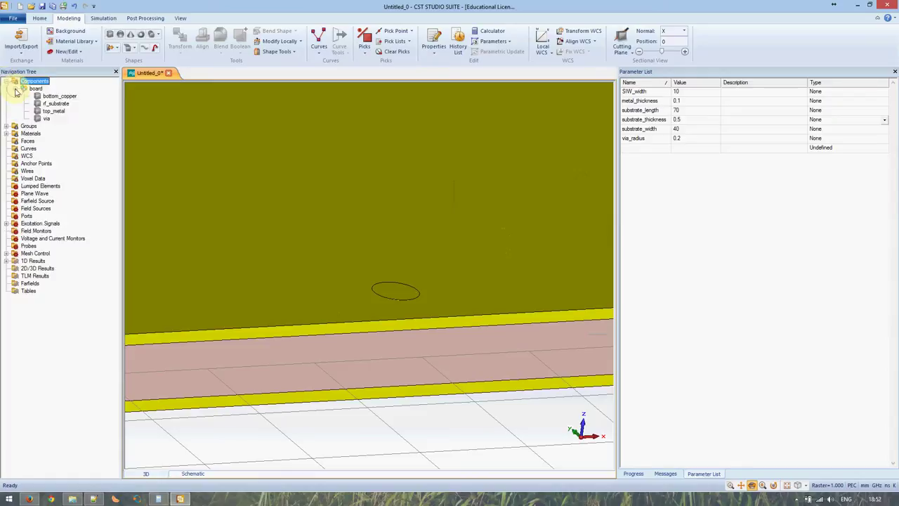
left_click(55, 104)
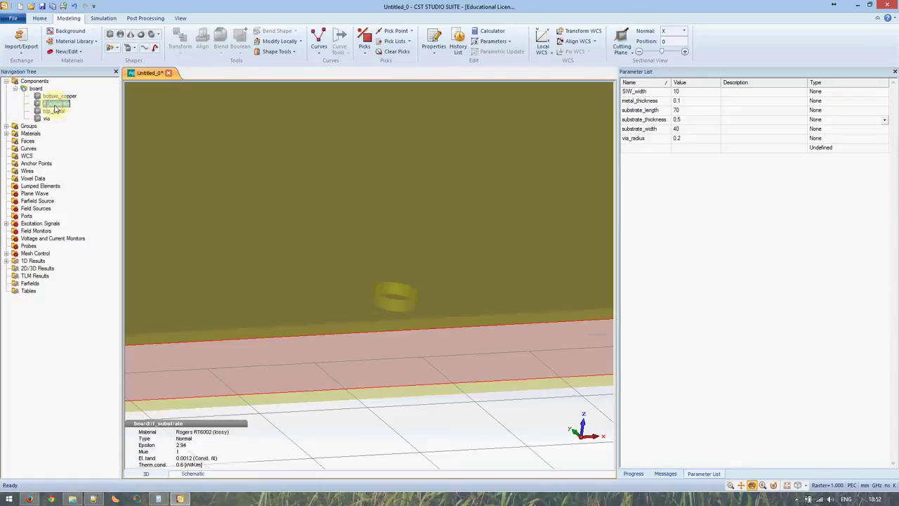
left_click(291, 237)
left_click(395, 302)
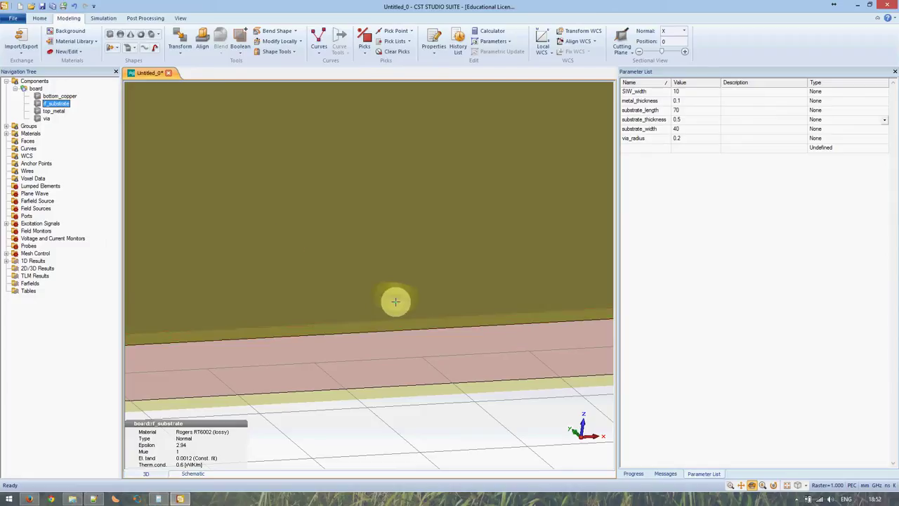
scroll(393, 304, "down", 5)
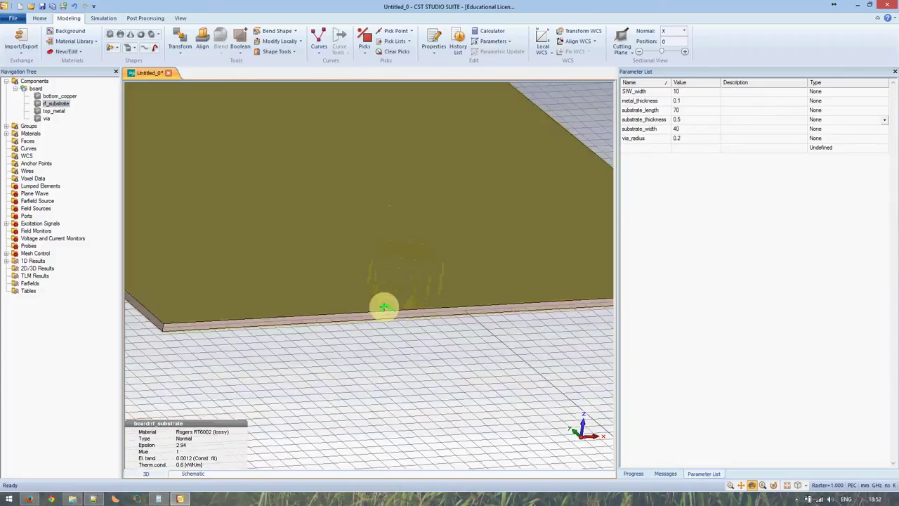
scroll(384, 307, "down", 1)
scroll(384, 305, "up", 5)
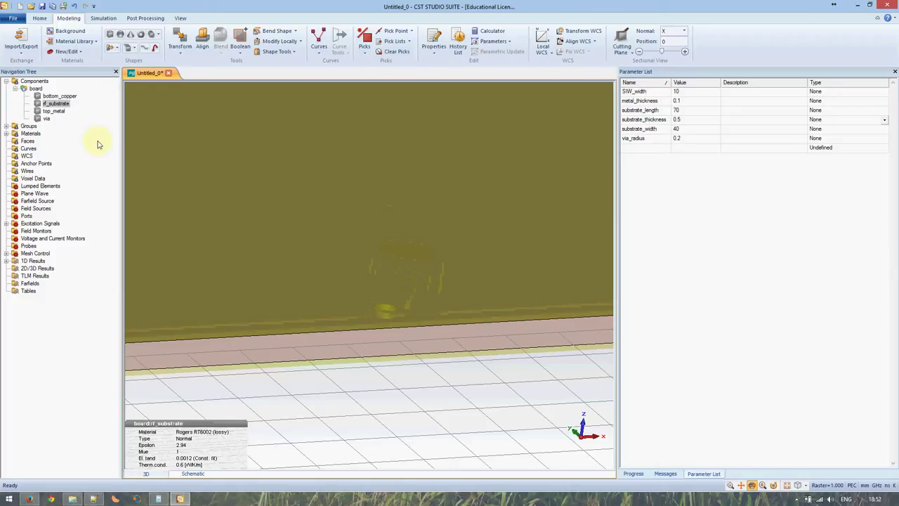
Hide the rf_substrate solid and inspect the via between the top and bottom copper layers
right_click(49, 103)
right_click(46, 103)
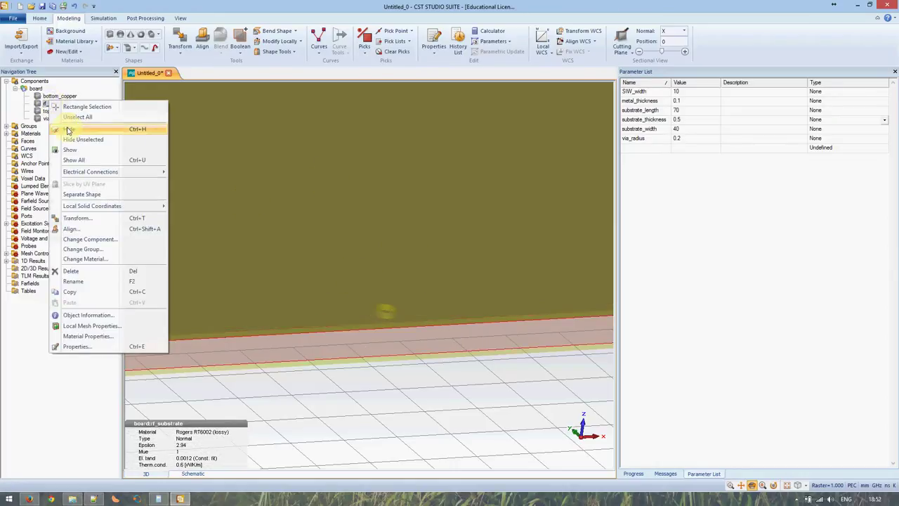
left_click(69, 130)
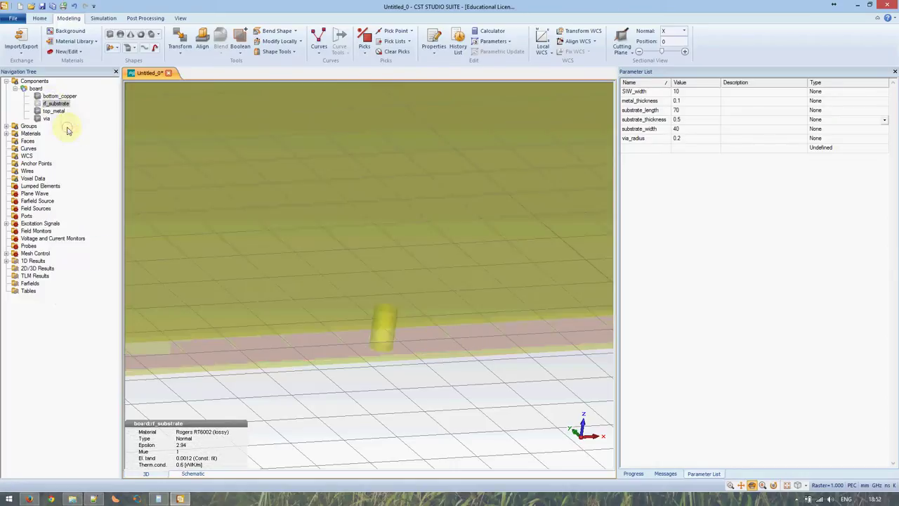
left_click(37, 83)
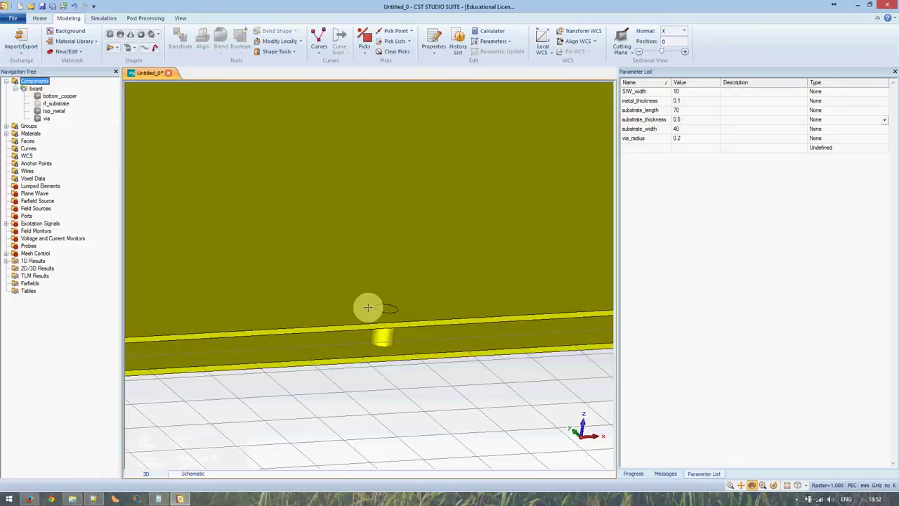
scroll(405, 312, "up", 2)
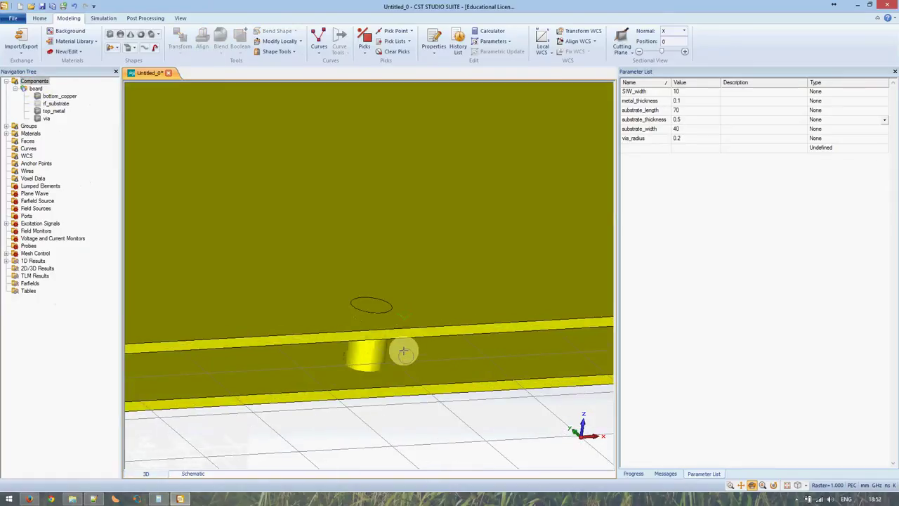
right_click(386, 340)
key("Escape")
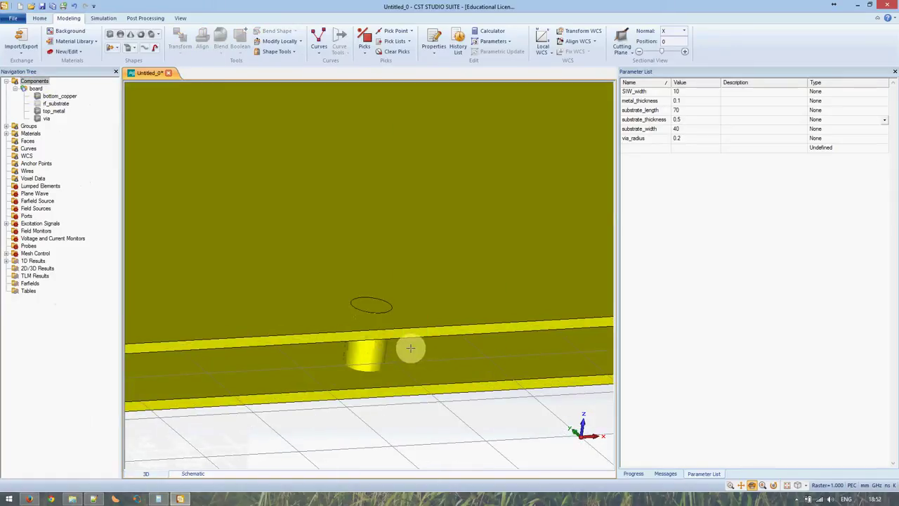
left_click_drag(439, 329, 418, 317)
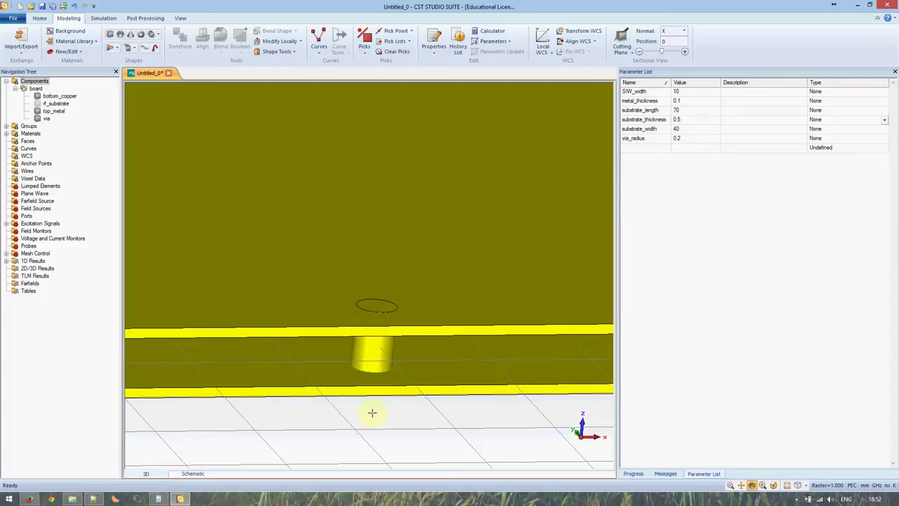
left_click_drag(386, 384, 345, 337)
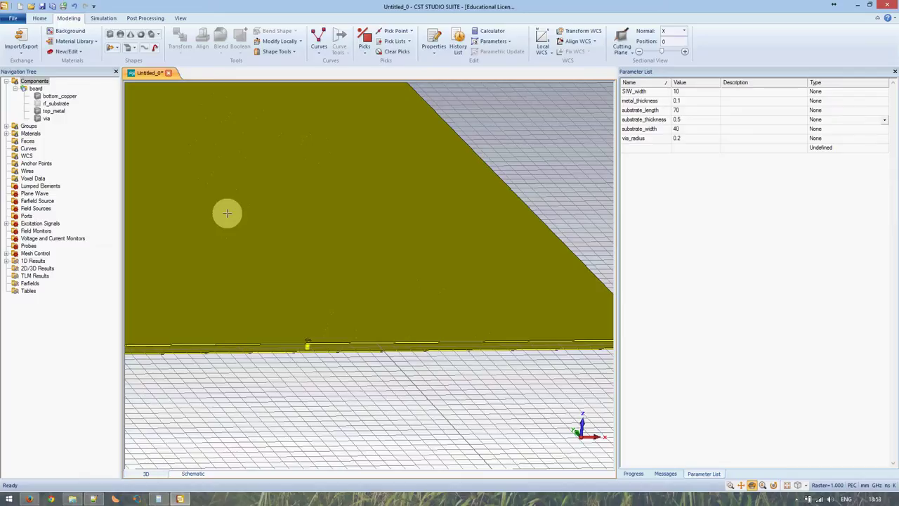
Set up a united translate copy of the via with repetition factor (substrate_length/via_spacing)-1 and a Y translation of via_spacing
left_click(47, 118)
right_click(47, 119)
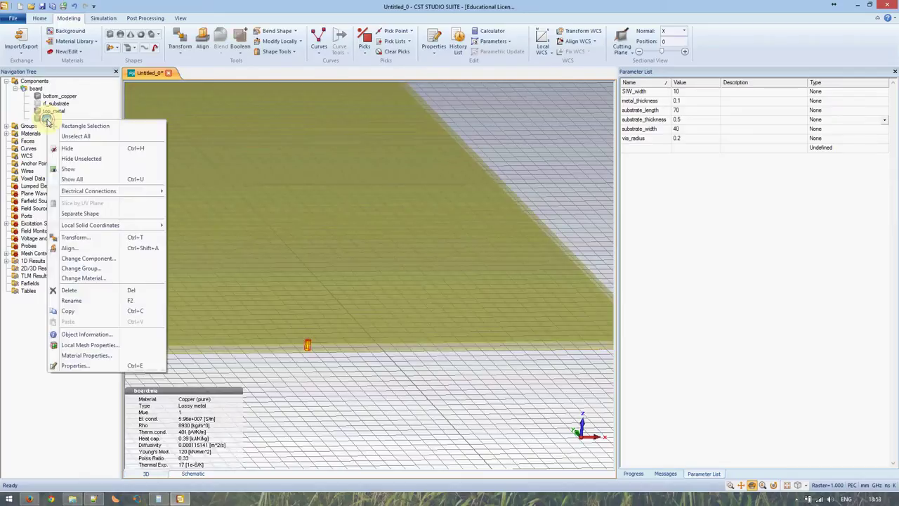
left_click(114, 239)
left_click_drag(728, 24, 541, 185)
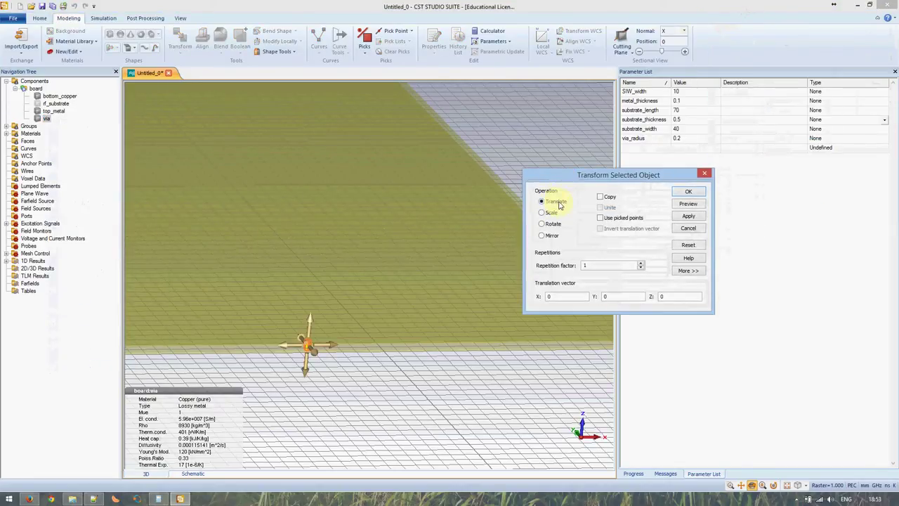
left_click(600, 197)
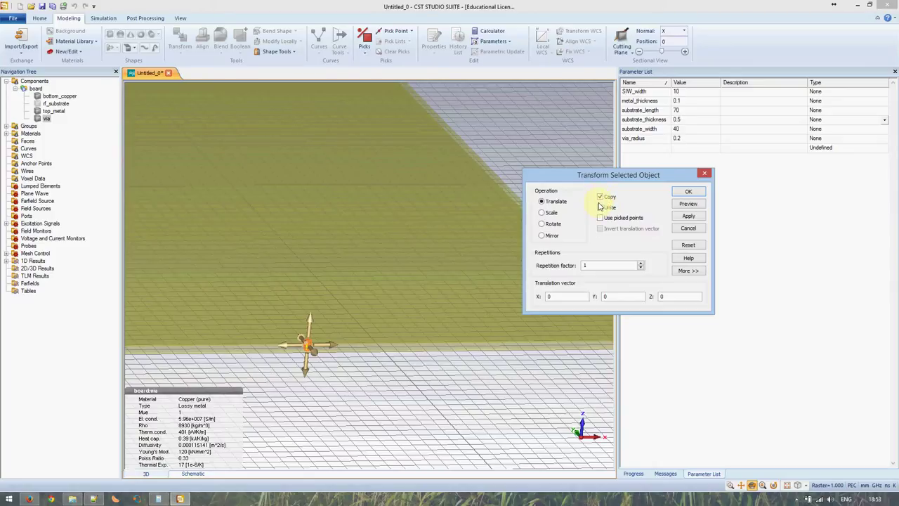
left_click(600, 207)
double_click(596, 265)
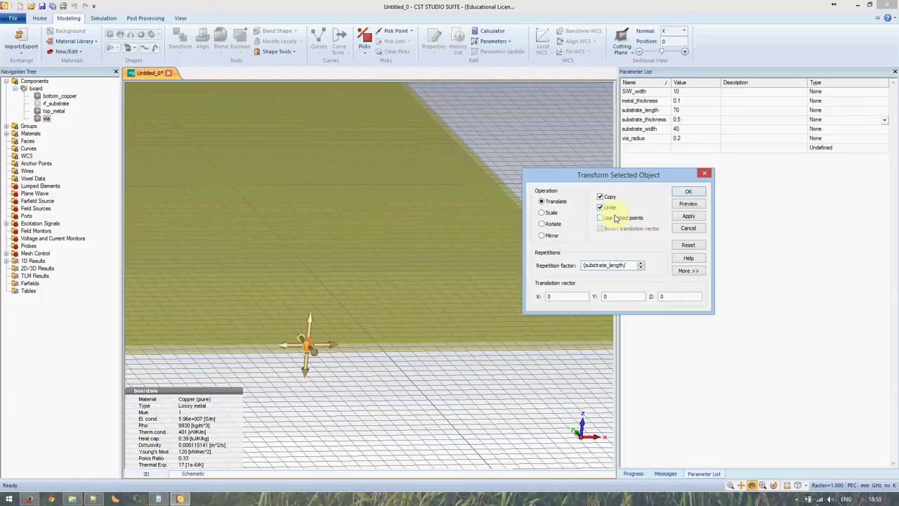
type("spacing)-1")
key("Tab")
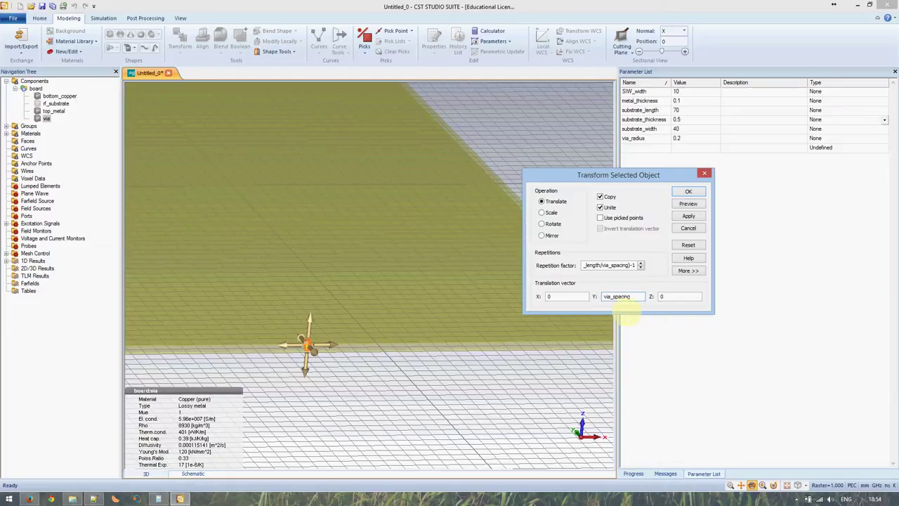
Define the missing via_spacing parameter as 4*via_radius and preview the translated row of vias
left_click(694, 216)
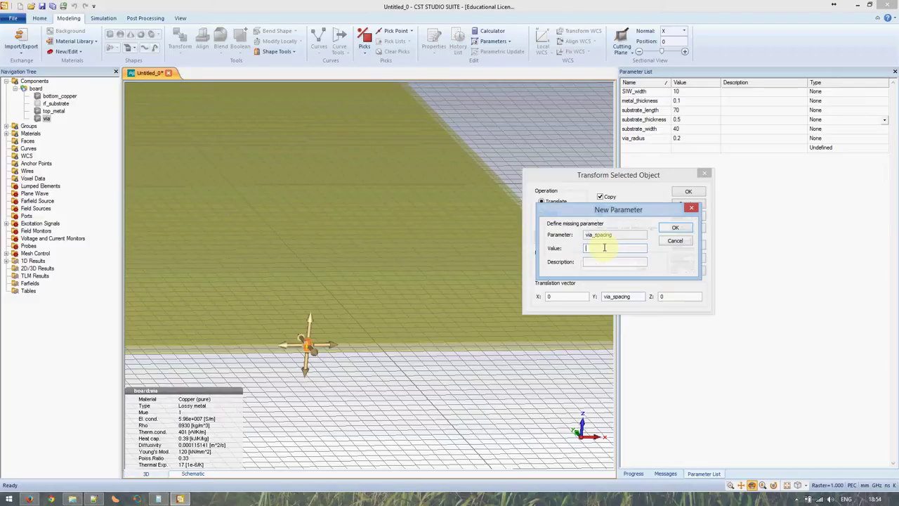
left_click(604, 247)
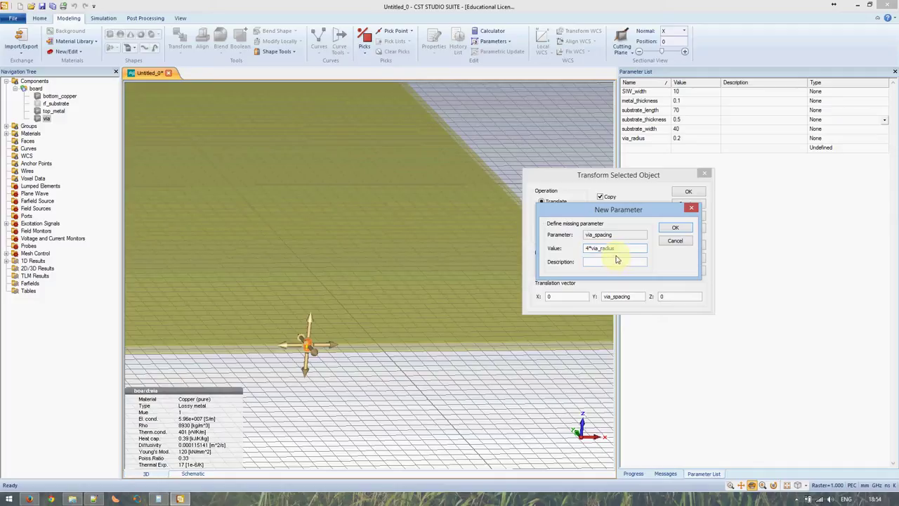
left_click(662, 229)
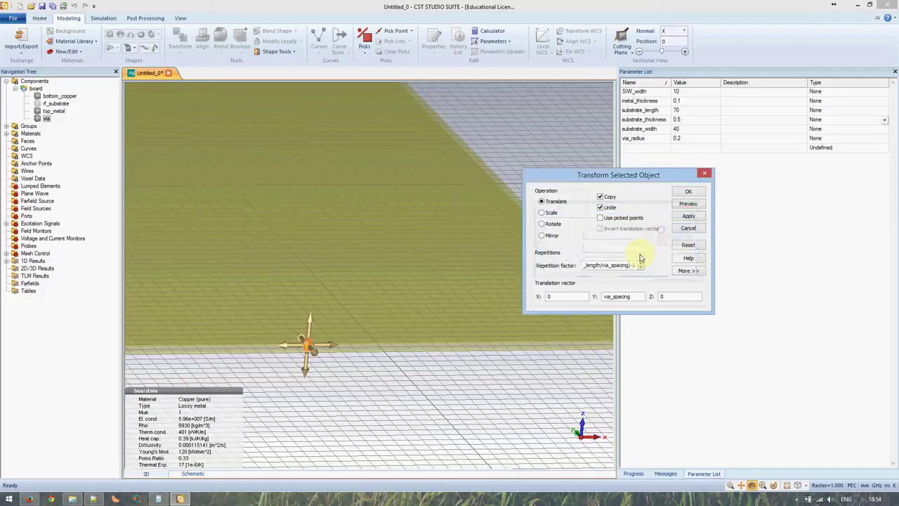
left_click(687, 205)
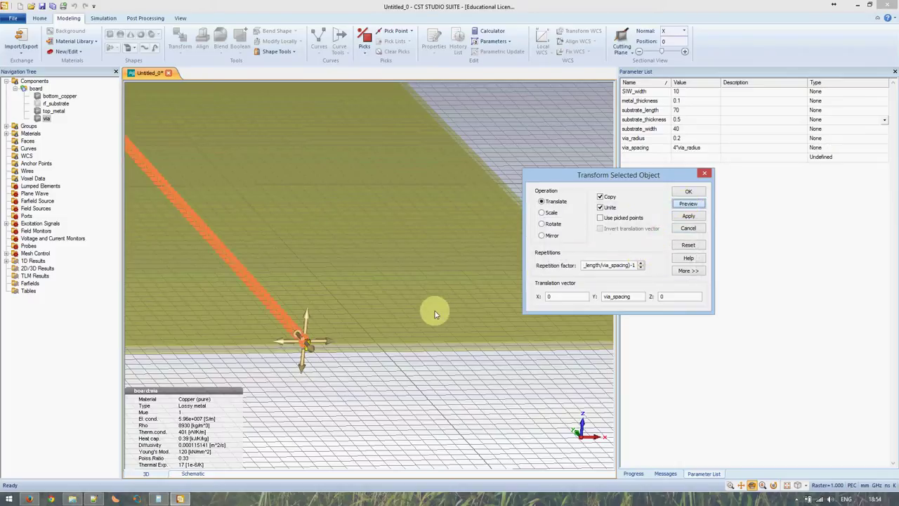
Check the row's far end, change the repetition factor to (substrate_length/via_spacing)-2 and apply the translation to create the via row
left_click(345, 301)
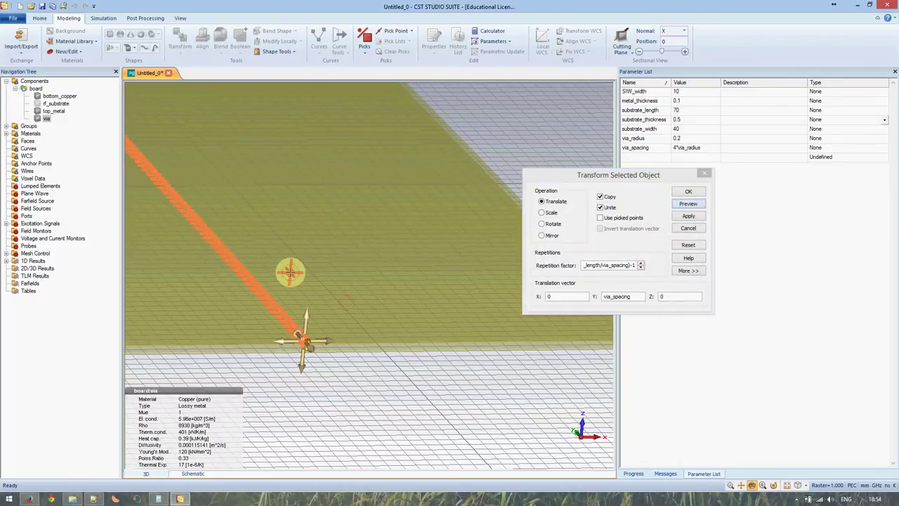
left_click_drag(281, 267, 416, 353)
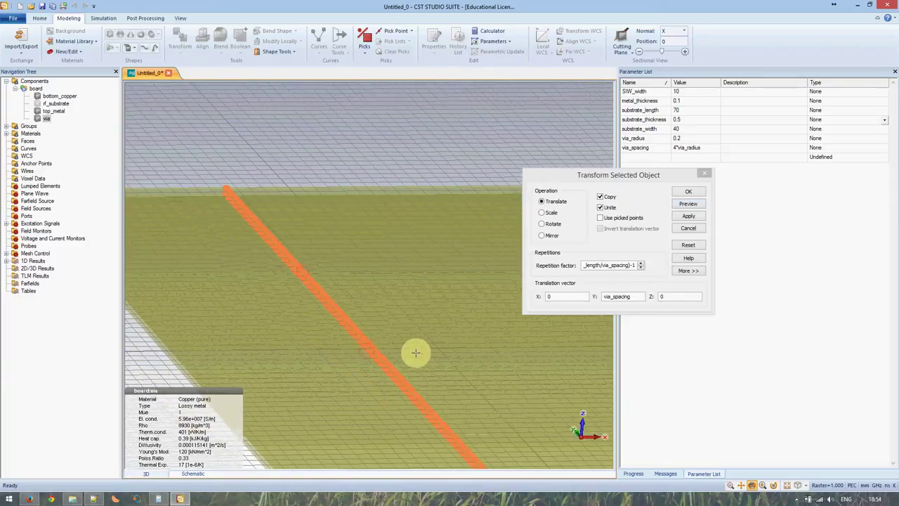
left_click_drag(241, 209, 218, 190)
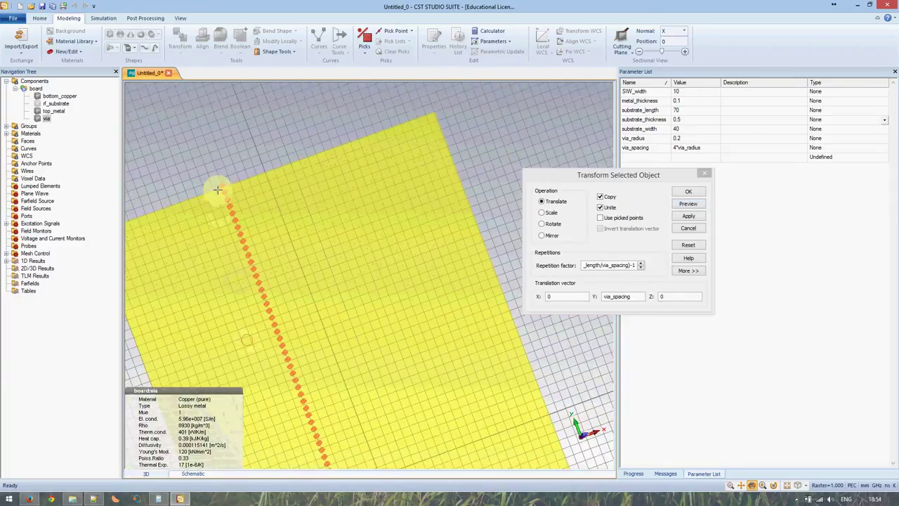
scroll(218, 190, "up", 5)
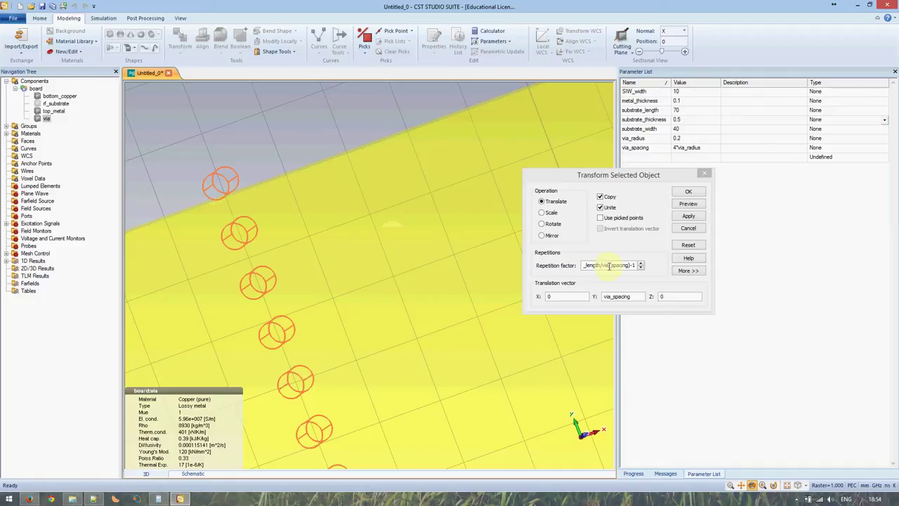
left_click(635, 266)
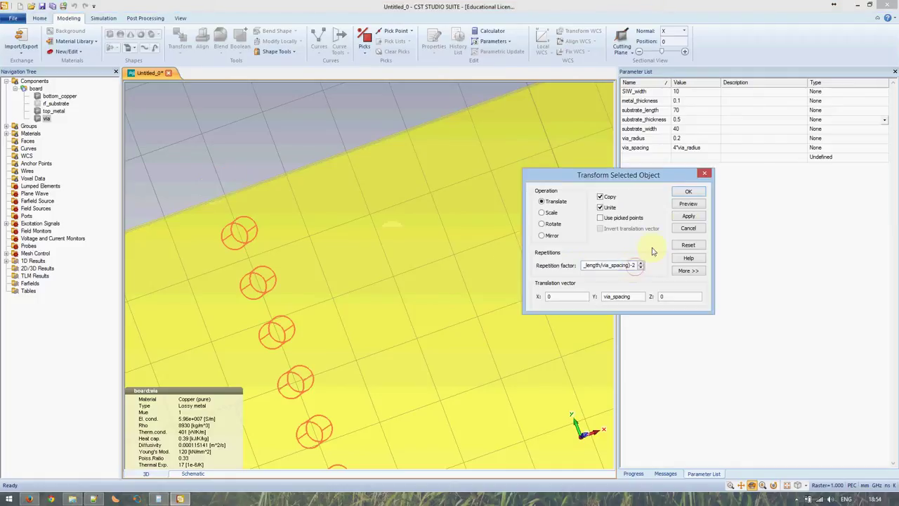
left_click(689, 203)
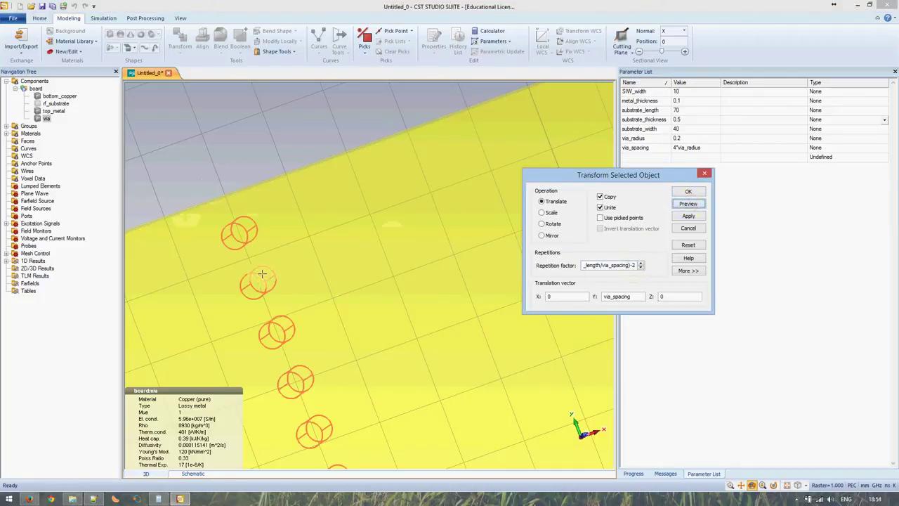
left_click(696, 217)
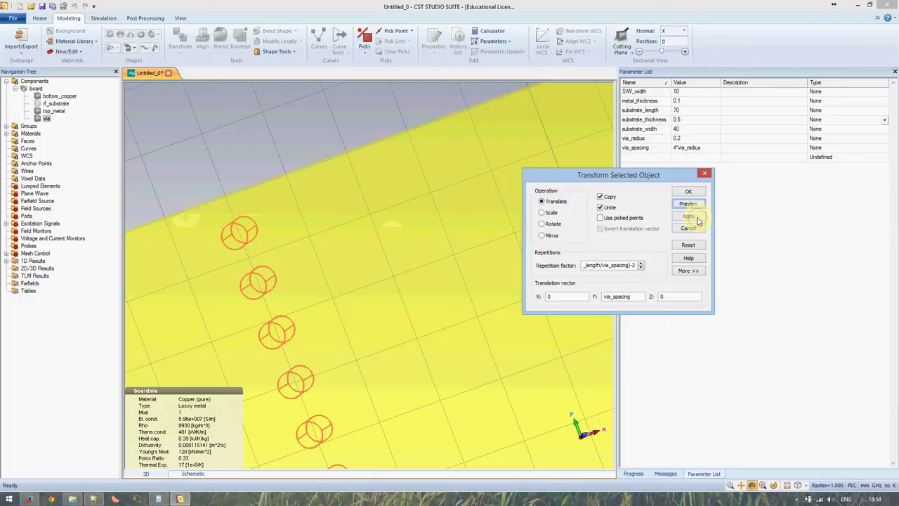
left_click(697, 220)
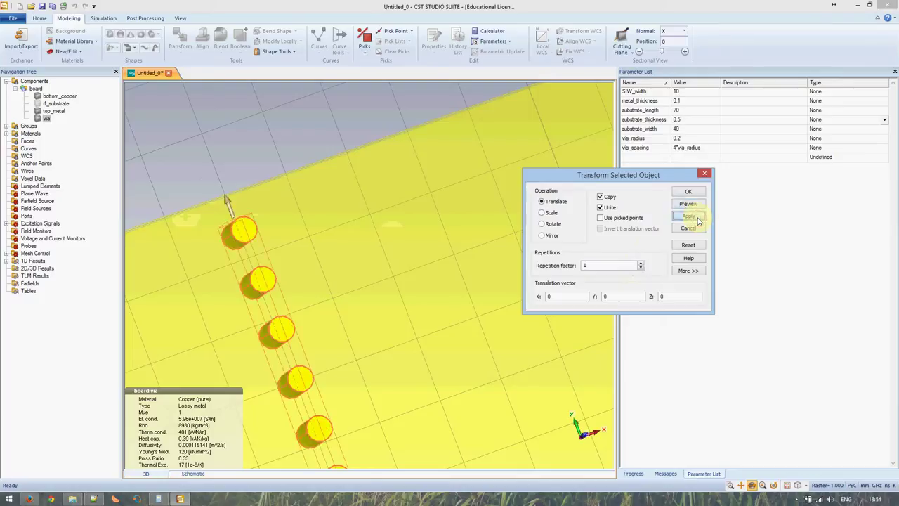
Set up a united mirror copy of the via row with plane normal X 1, Y 0, Z 0 and preview it
left_click(372, 342)
scroll(372, 342, "down", 3)
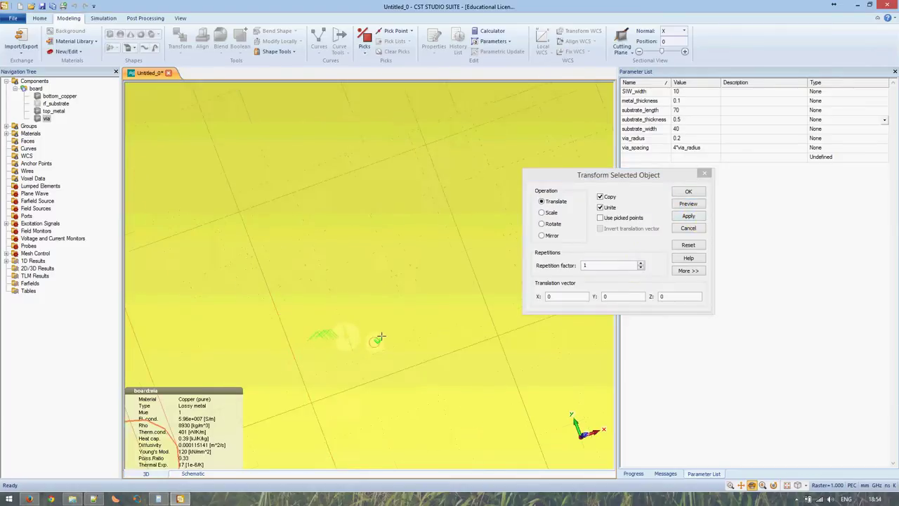
left_click_drag(421, 402, 382, 288)
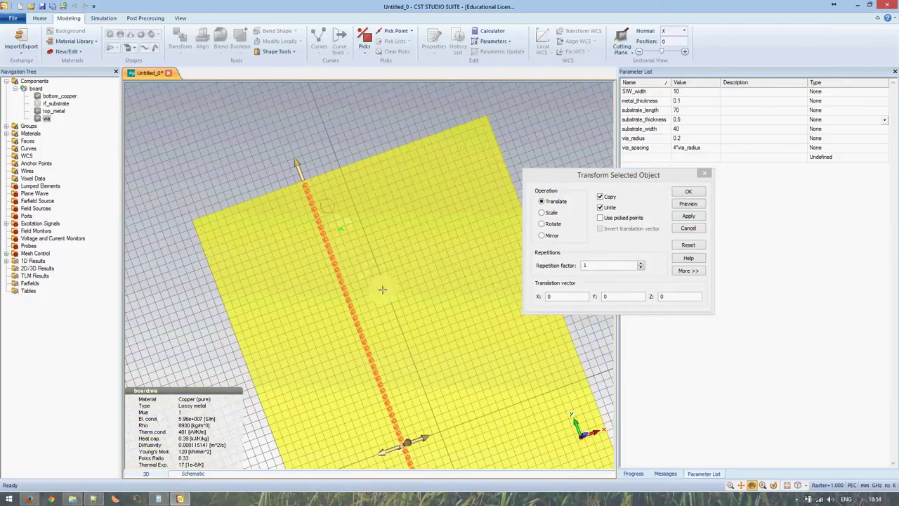
left_click_drag(424, 385, 467, 349)
left_click_drag(470, 438, 347, 315)
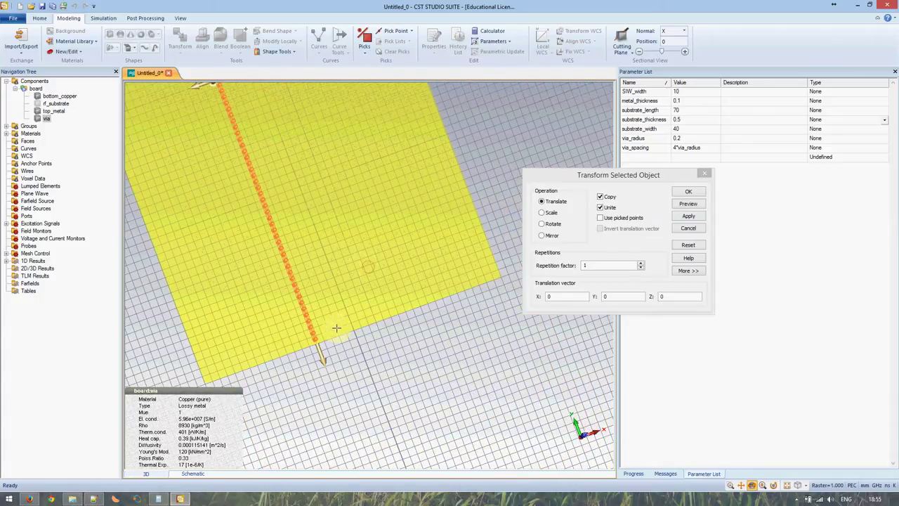
left_click(548, 236)
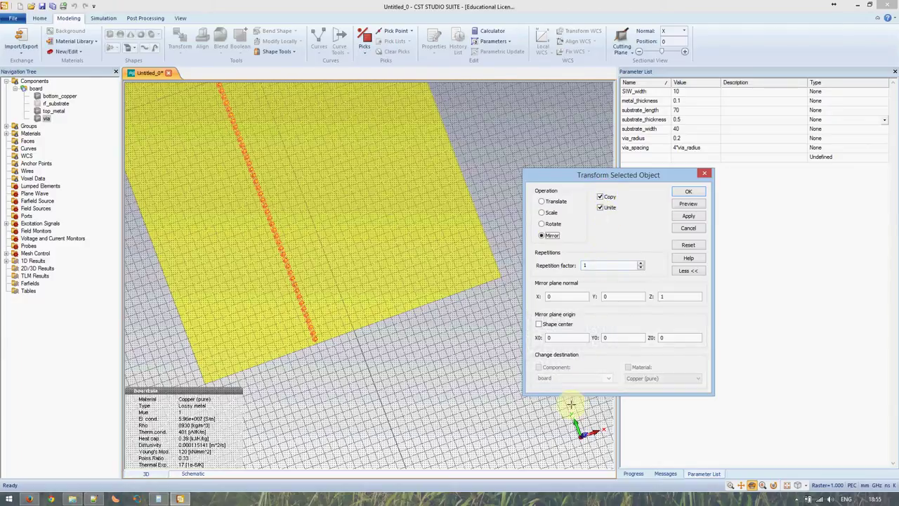
left_click_drag(391, 322, 409, 316)
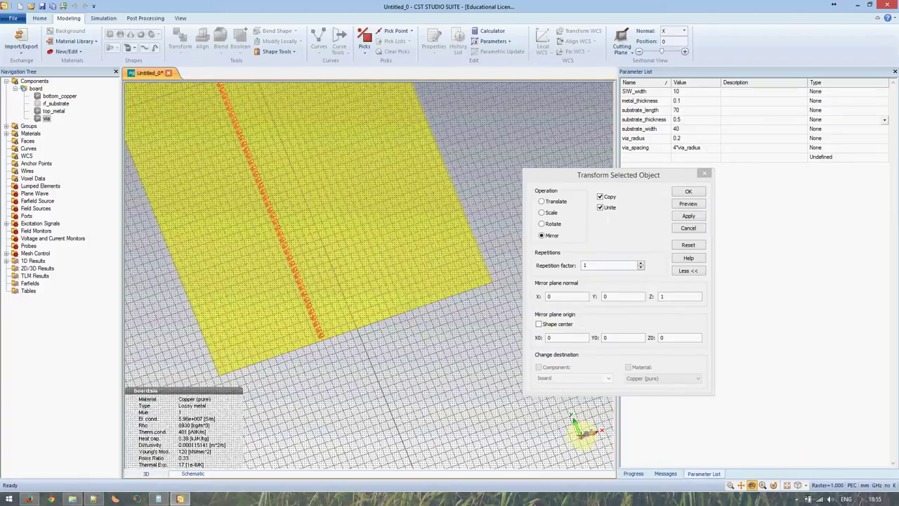
left_click(553, 295)
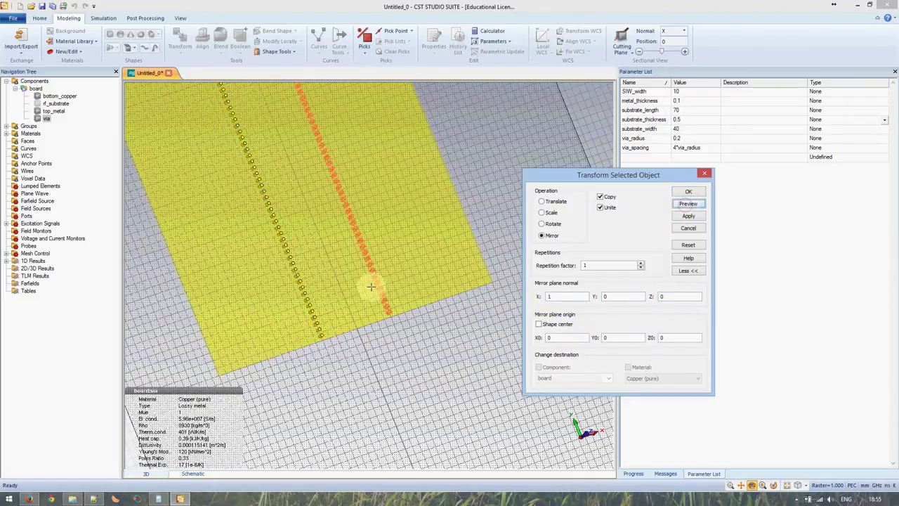
Examine the previewed mirrored via row along the board and at its far edge
left_click_drag(366, 181, 506, 283)
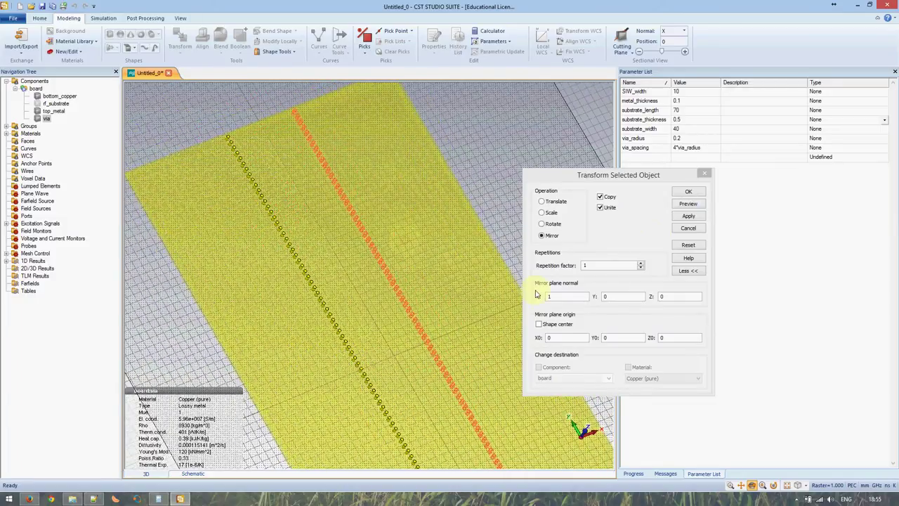
key("space")
scroll(311, 136, "up", 5)
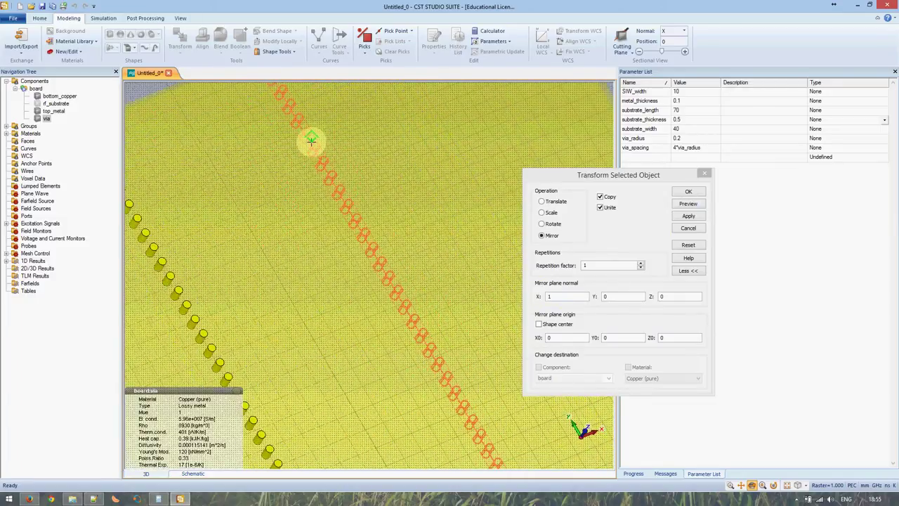
left_click_drag(312, 136, 374, 341)
scroll(374, 341, "up", 8)
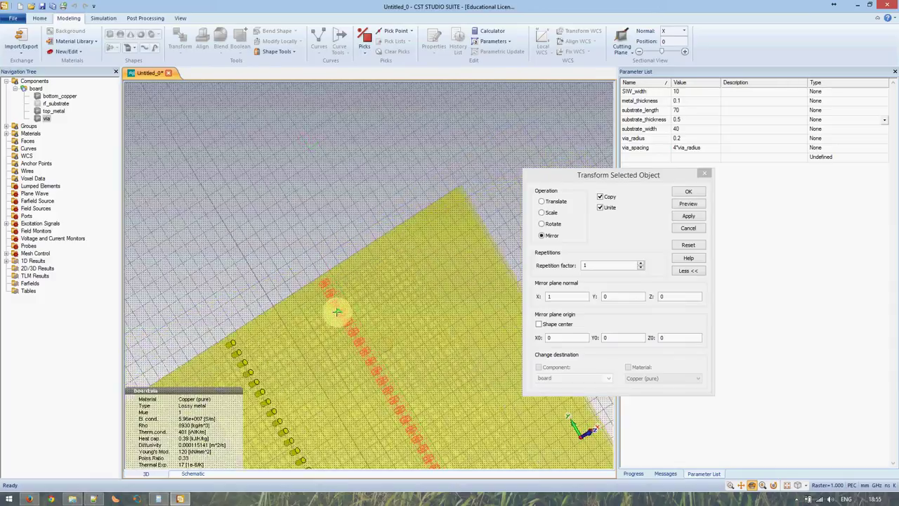
mouse_move(298, 279)
left_mouse_down()
mouse_move(371, 298)
mouse_move(384, 317)
mouse_move(250, 270)
mouse_move(333, 351)
mouse_move(321, 351)
left_mouse_up()
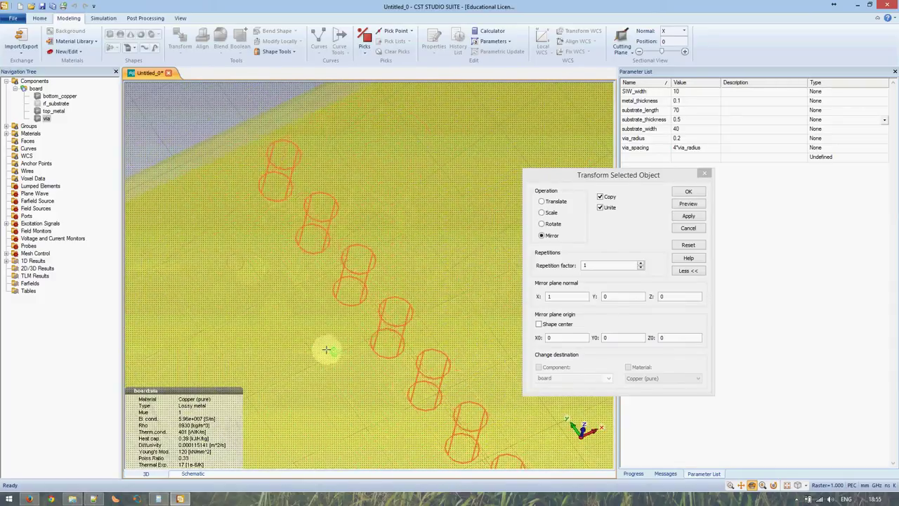
scroll(336, 367, "down", 6)
left_click_drag(375, 420, 328, 144)
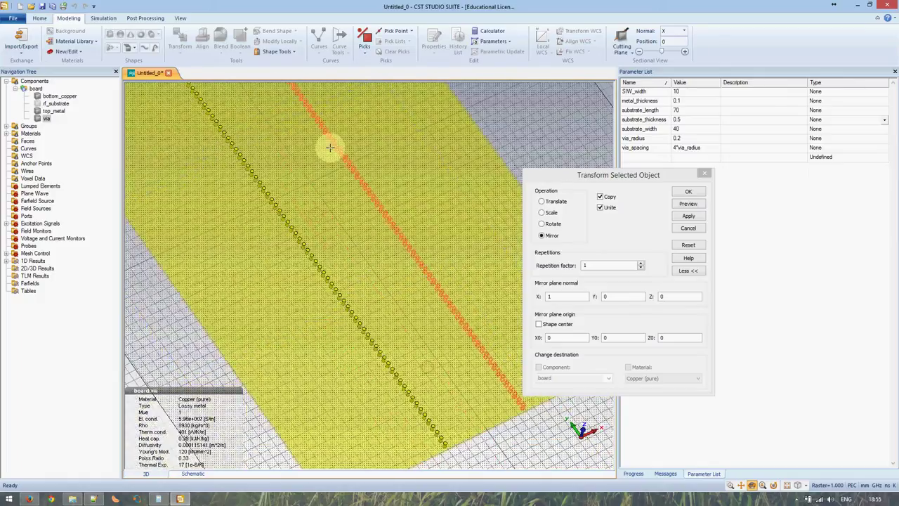
Apply the mirror to create the second via row and check both rows at the board's front edge
left_click(689, 192)
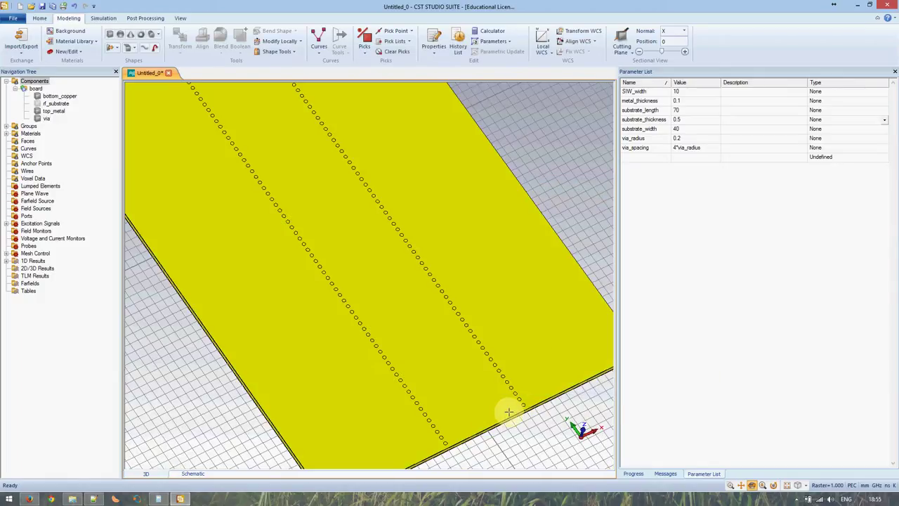
left_click_drag(490, 414, 447, 373)
scroll(447, 373, "up", 10)
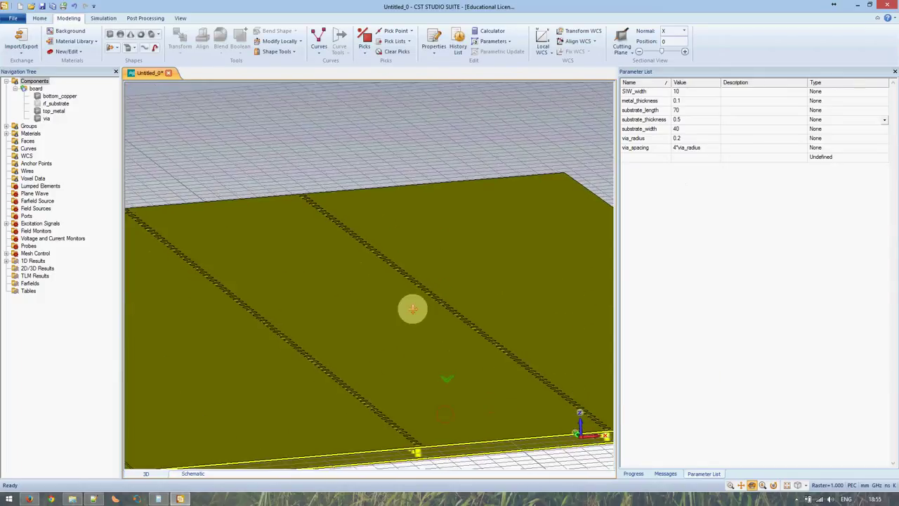
scroll(380, 248, "down", 2)
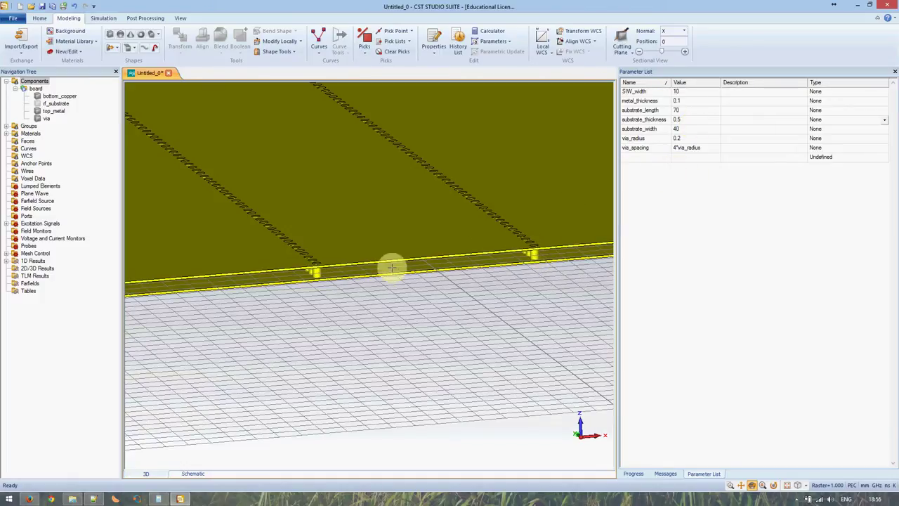
Set via_radius to 0.3, update the parametric model and check the via rows at both board ends
left_click(676, 139)
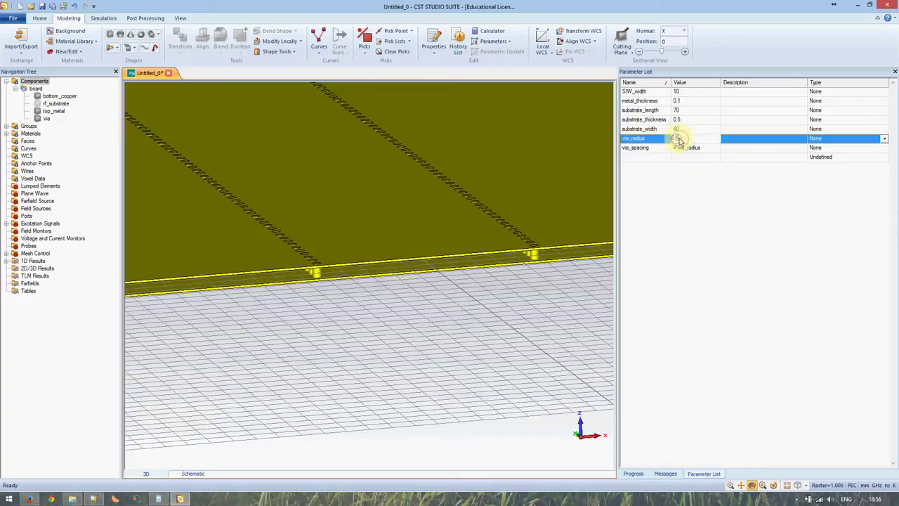
left_click(683, 129)
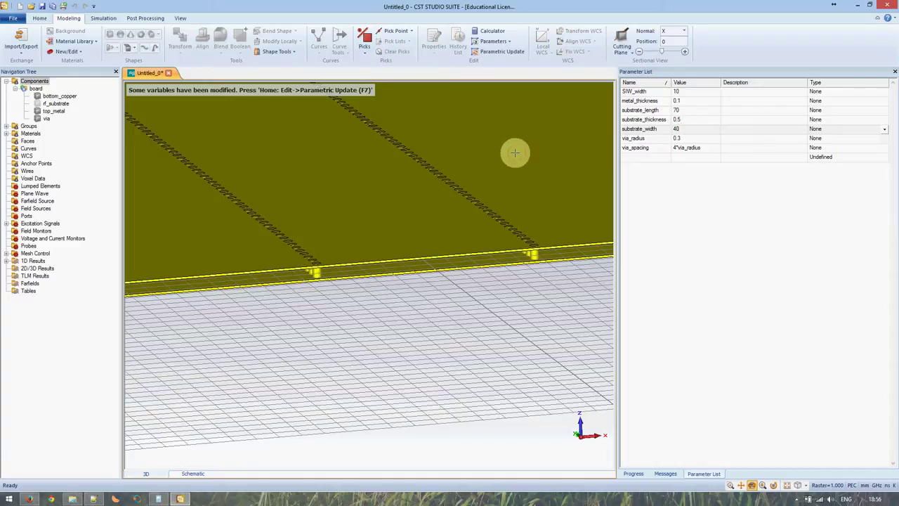
key("F7")
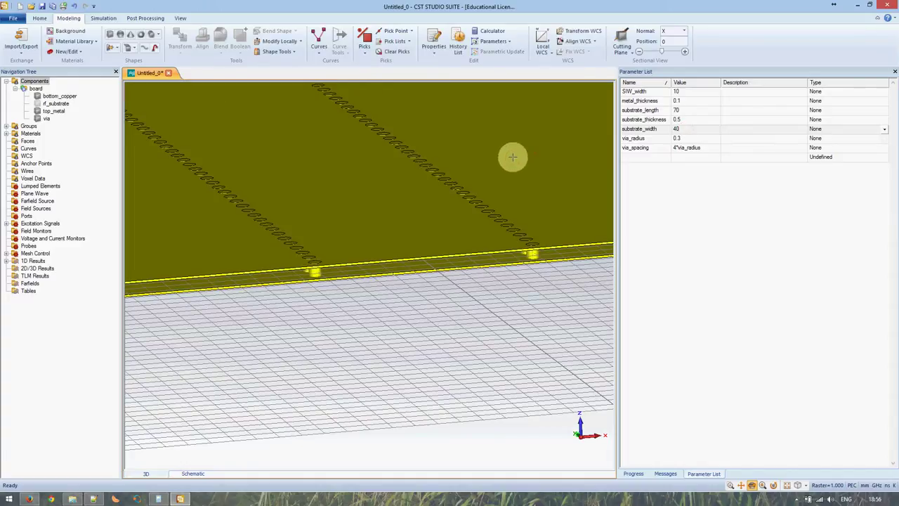
scroll(347, 243, "down", 3)
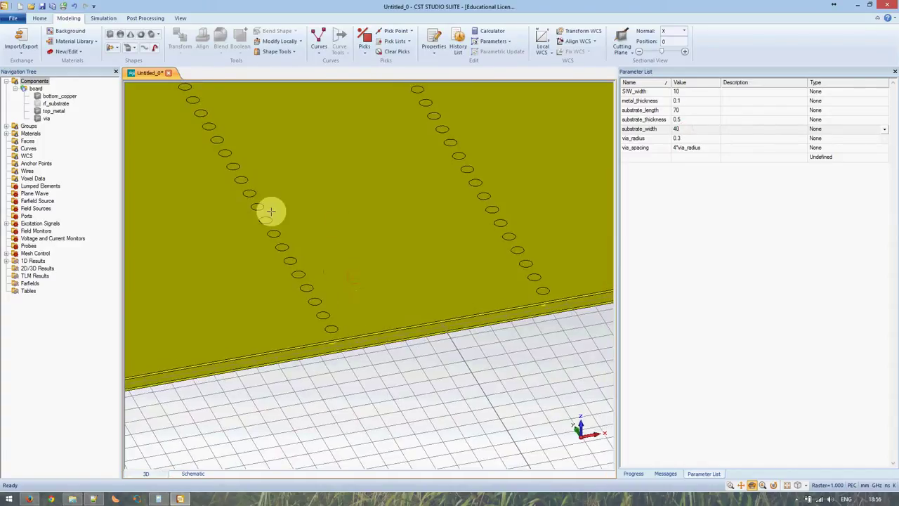
scroll(270, 209, "down", 2)
scroll(280, 204, "down", 5)
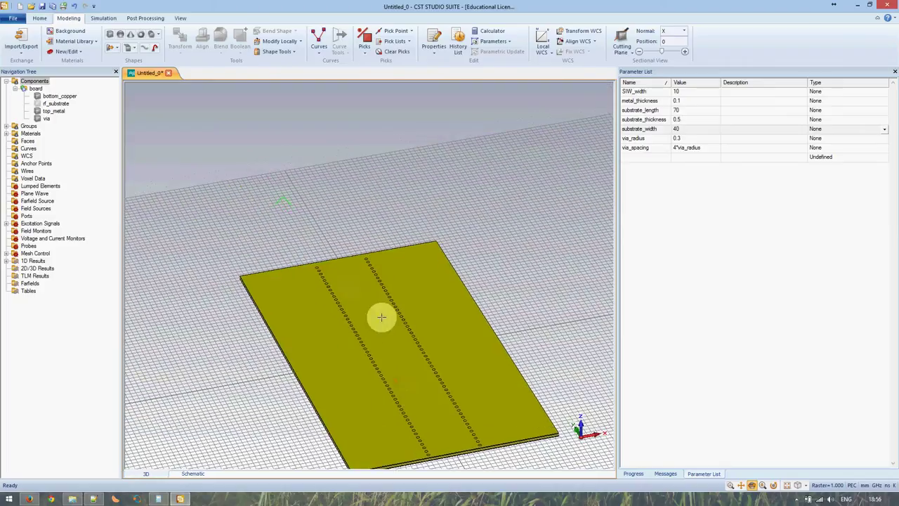
scroll(313, 265, "up", 6)
scroll(318, 267, "up", 4)
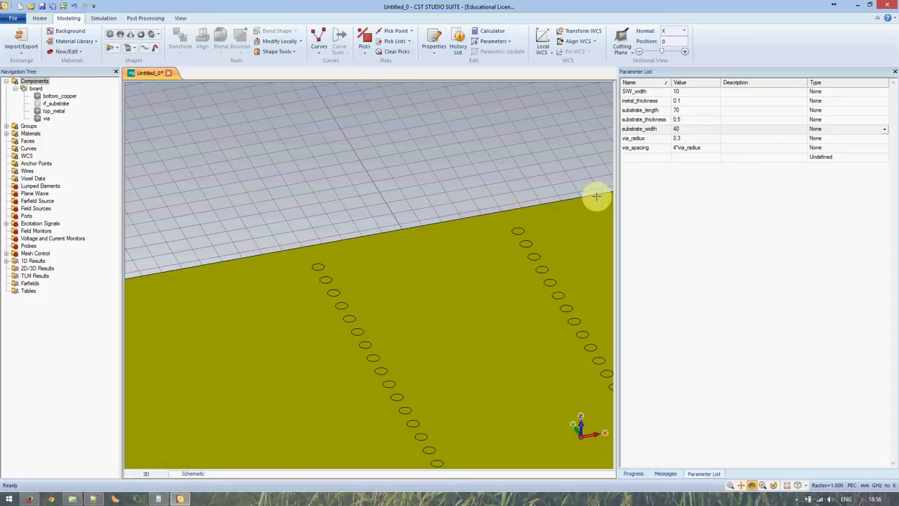
Set substrate_length to 69, update the parametric model and dismiss the Windows hard disk warning
left_click(679, 111)
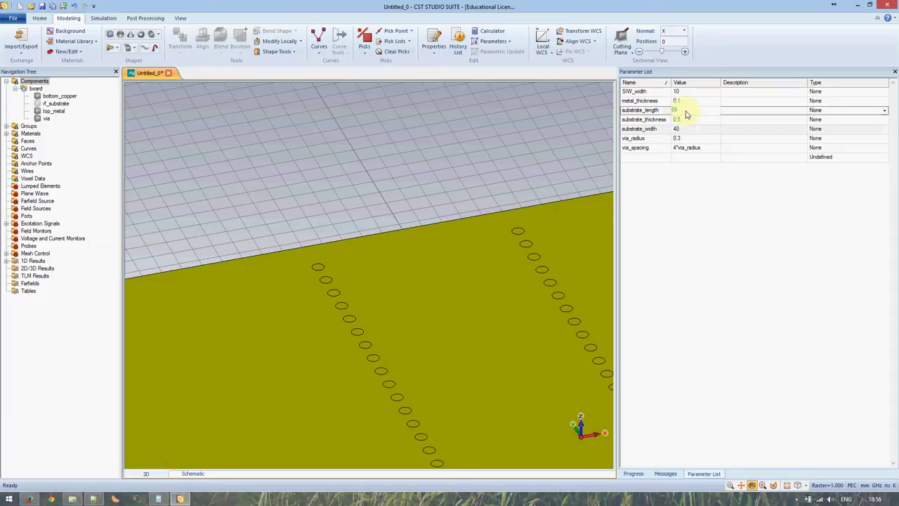
key("Tab")
left_click(740, 119)
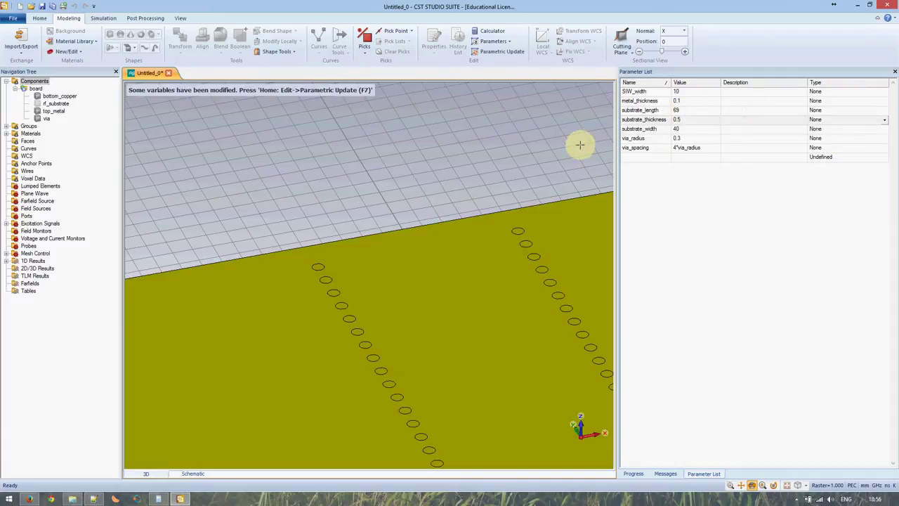
key("F7")
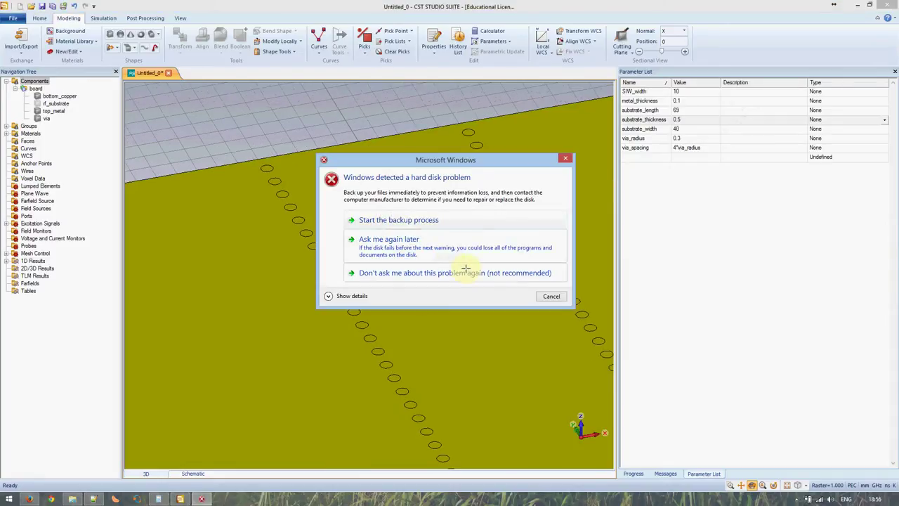
left_click(546, 298)
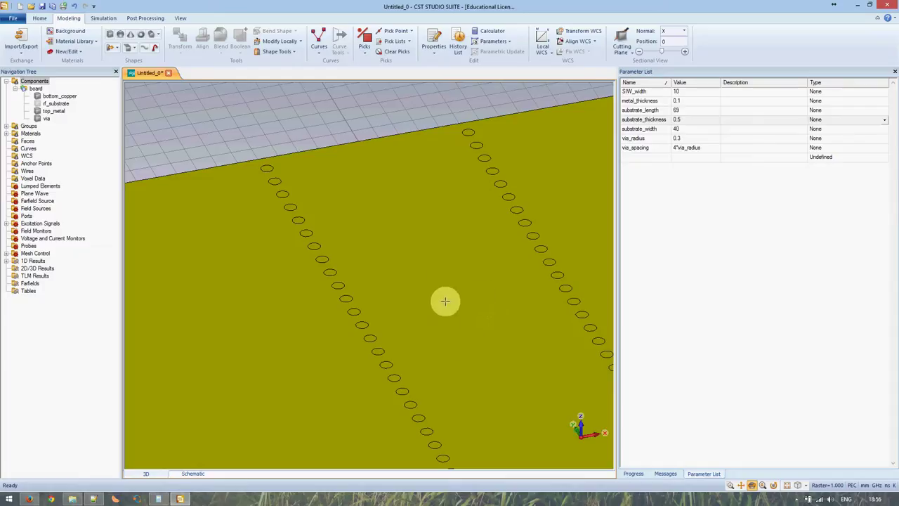
Examine the two updated via rows along the board and at its edges
scroll(452, 314, "down", 2)
left_click_drag(468, 363, 408, 234)
scroll(408, 236, "up", 3)
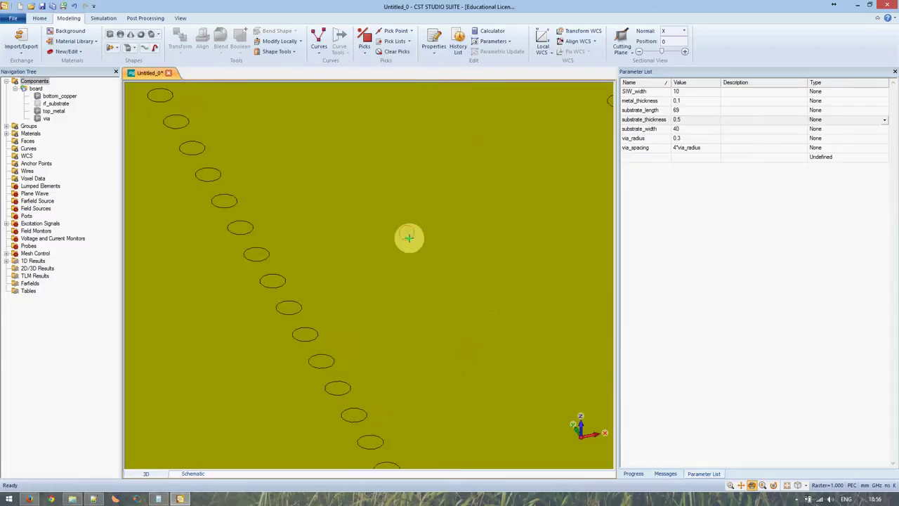
scroll(408, 238, "down", 2)
scroll(468, 353, "down", 3)
scroll(393, 237, "up", 2)
left_click_drag(467, 353, 388, 304)
scroll(433, 303, "down", 2)
scroll(433, 301, "up", 2)
scroll(385, 288, "up", 2)
Change the background material type to Normal
left_click(97, 21)
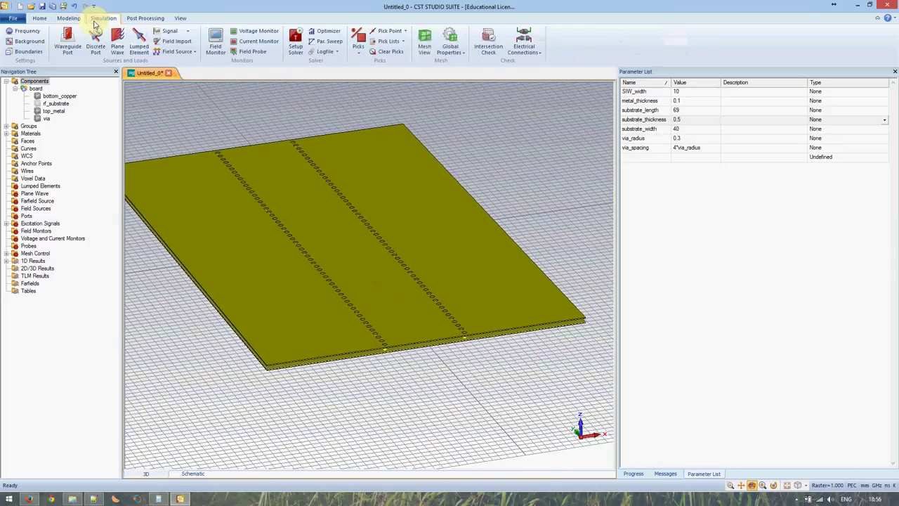
left_click(29, 41)
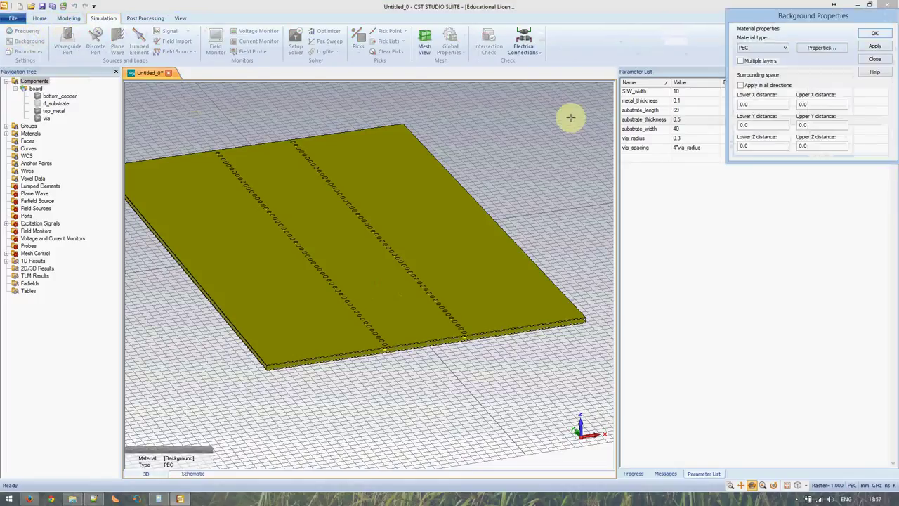
left_click(773, 47)
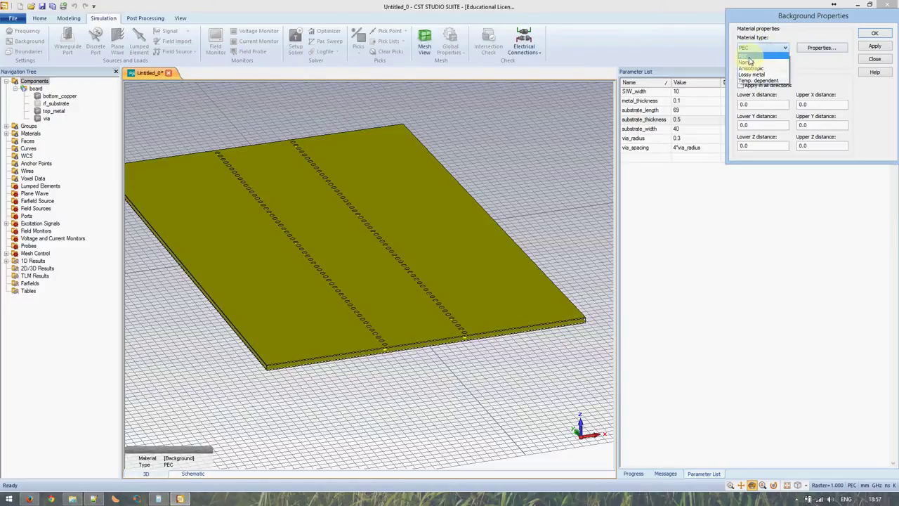
left_click(751, 63)
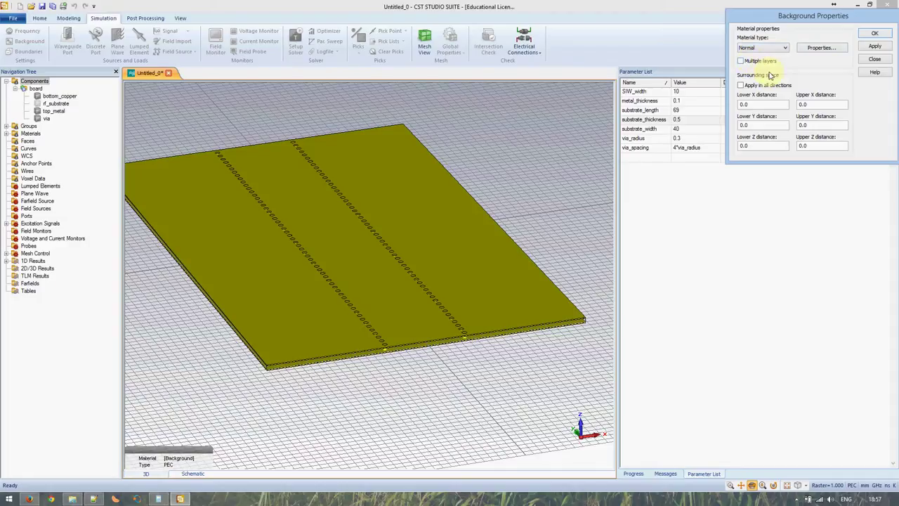
left_click(875, 35)
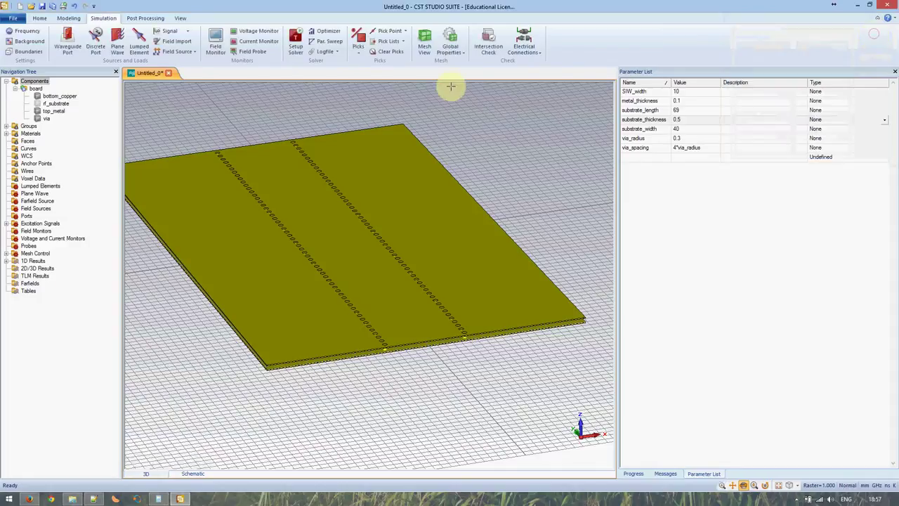
Open the boundary conditions, inspect the board's underside and choose electric (Et = 0) for Zmin
left_click(21, 52)
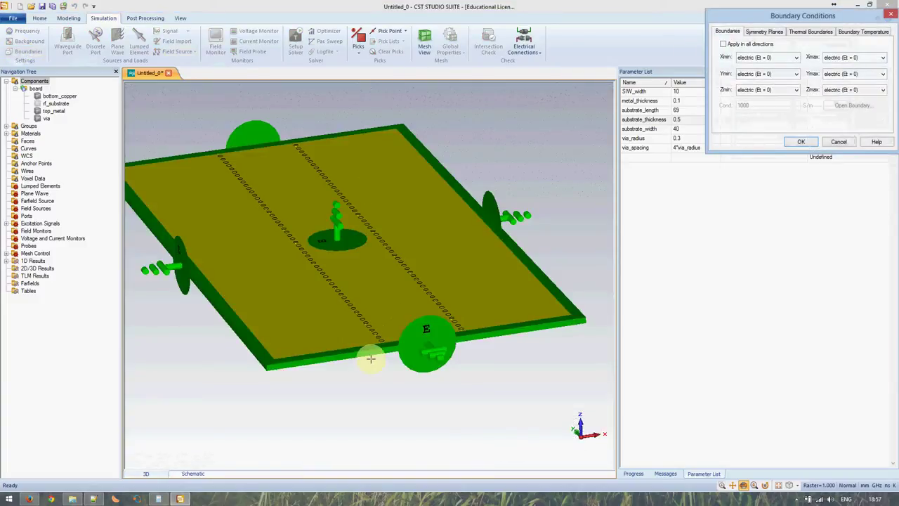
left_click_drag(352, 382, 362, 251)
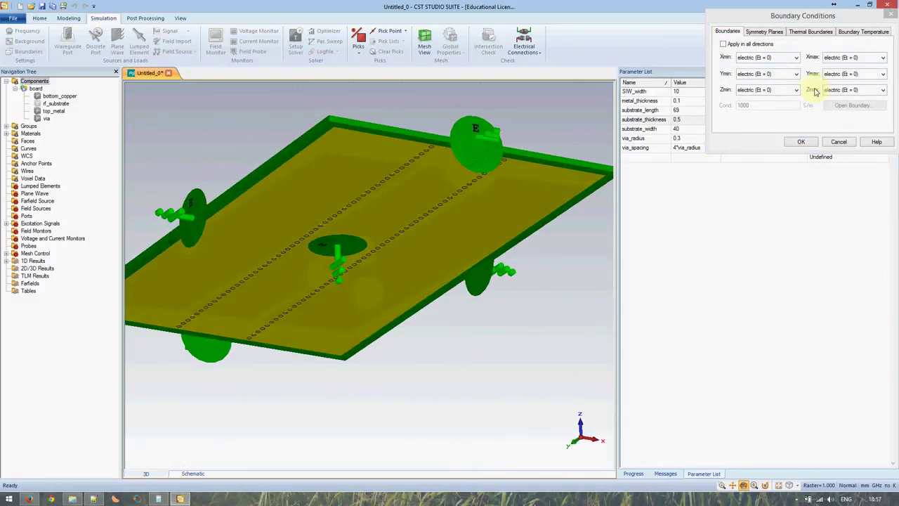
left_click(774, 90)
left_click(769, 101)
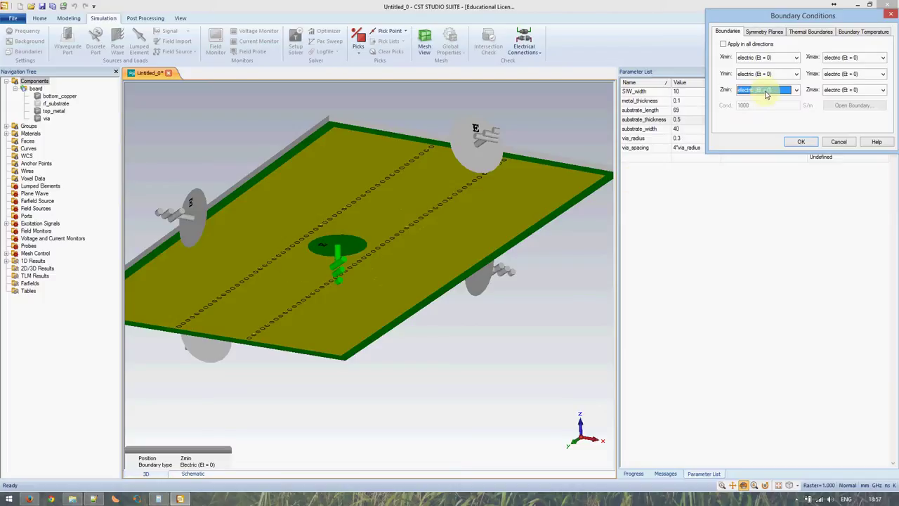
mouse_move(405, 177)
left_mouse_down()
mouse_move(369, 293)
mouse_move(390, 335)
mouse_move(404, 328)
left_mouse_up()
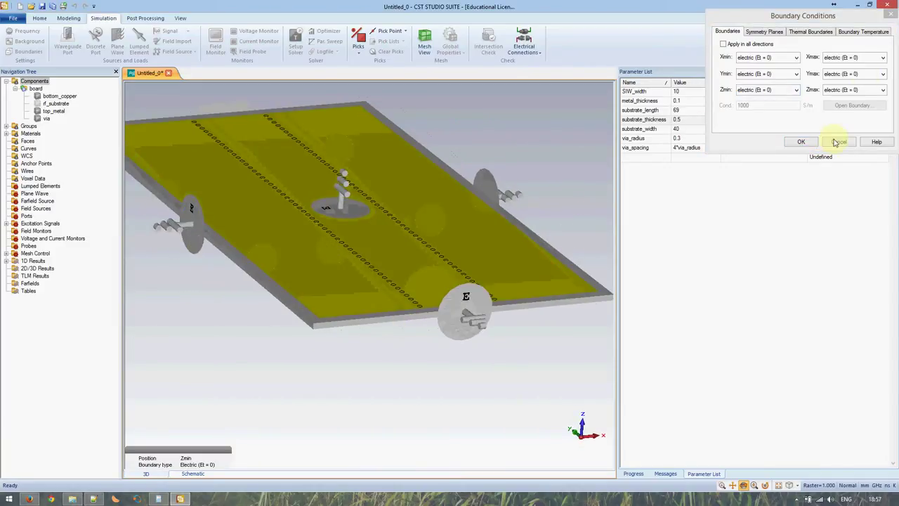
Set the Xmin and Xmax boundaries to open
left_click(796, 57)
left_click(759, 79)
left_click(844, 57)
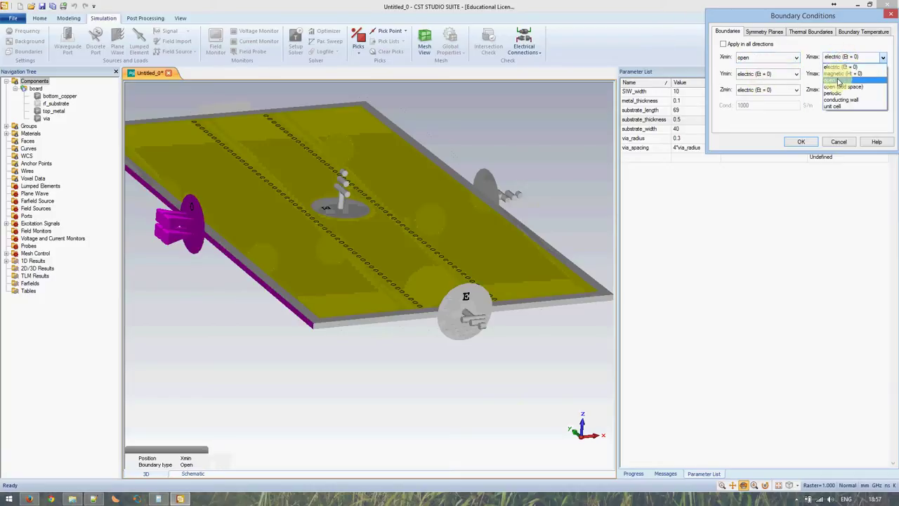
left_click(838, 82)
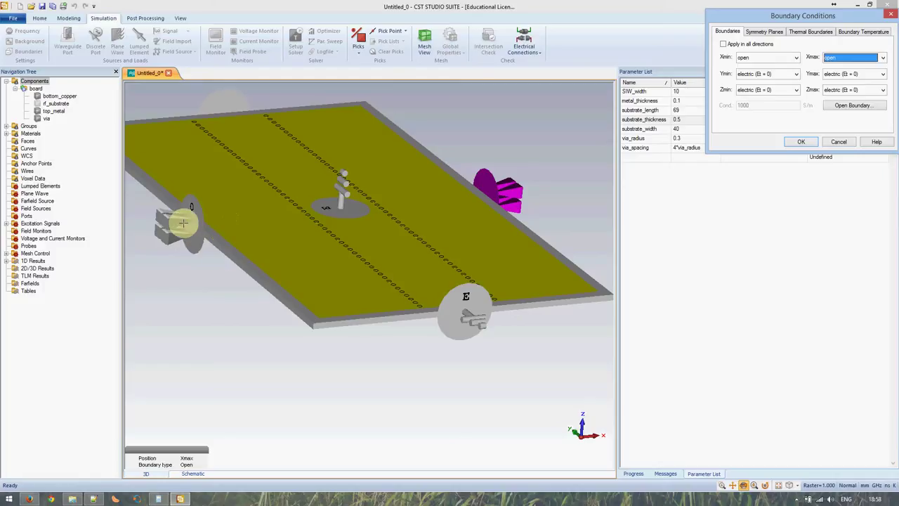
left_click(329, 208)
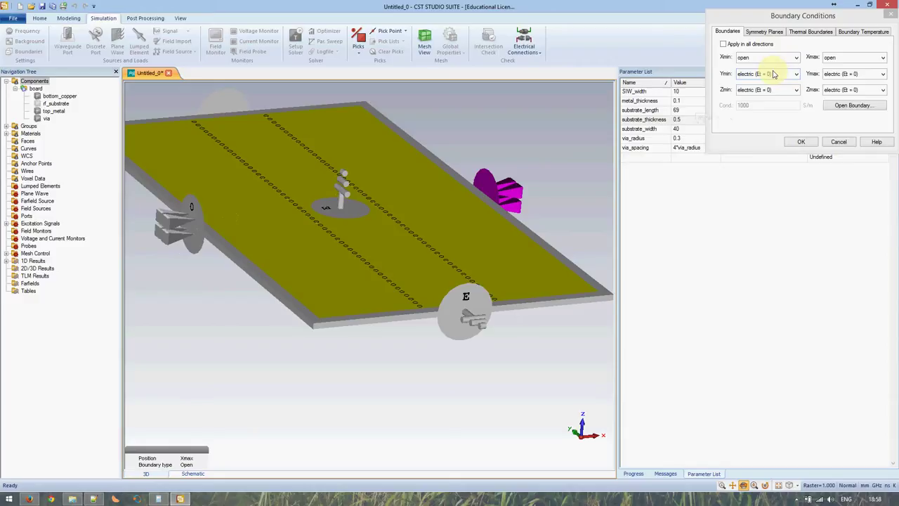
Set the Zmax boundary to open (add space)
left_click(850, 90)
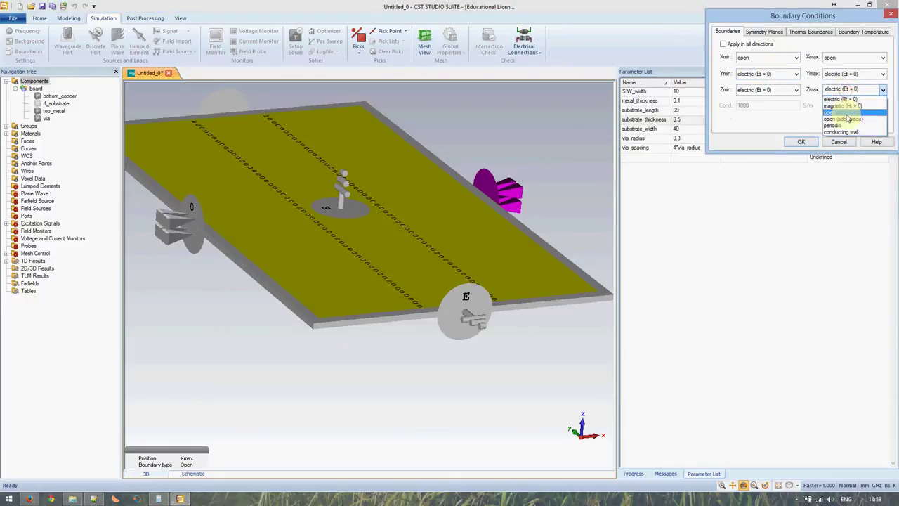
left_click(848, 119)
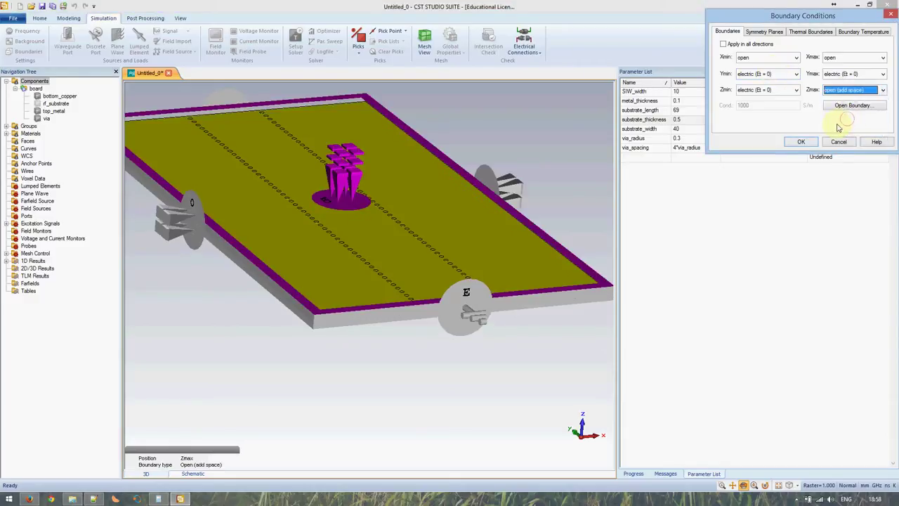
left_click(588, 191)
Examine the added space above the board and the boundary symbols on its sides
left_click_drag(424, 255, 342, 193)
scroll(305, 171, "up", 5)
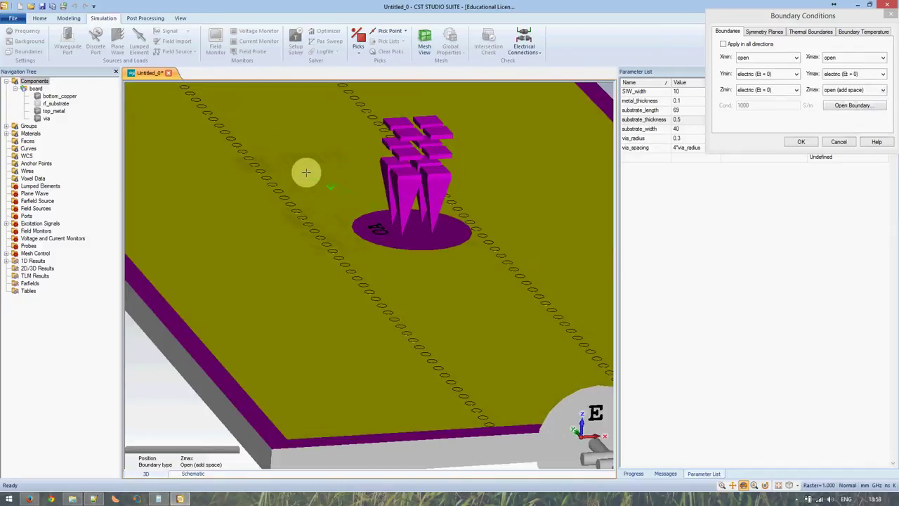
left_click_drag(289, 219, 288, 217)
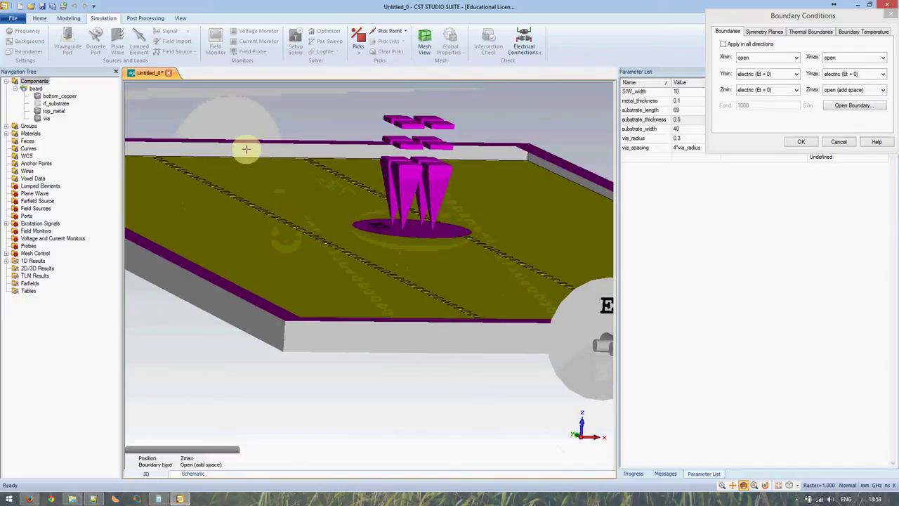
middle_click_drag(279, 249, 292, 312)
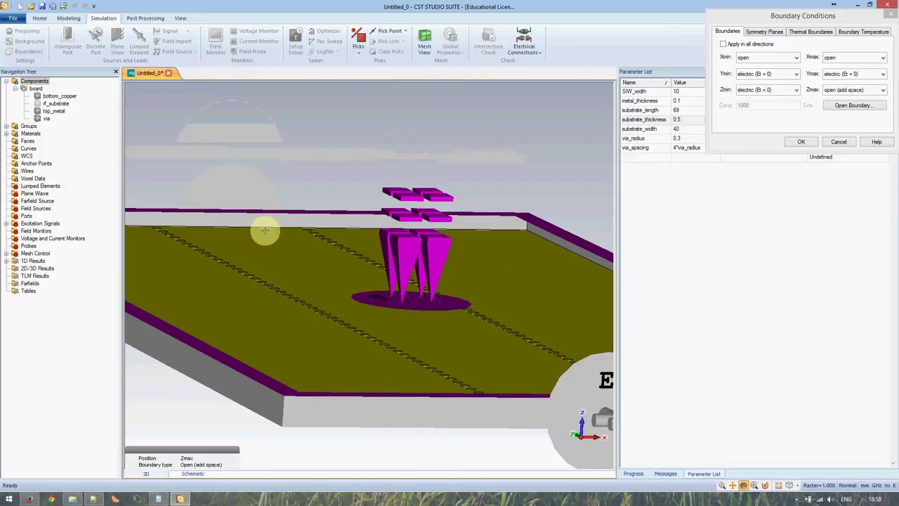
left_click_drag(265, 235, 321, 304)
scroll(321, 304, "up", 3)
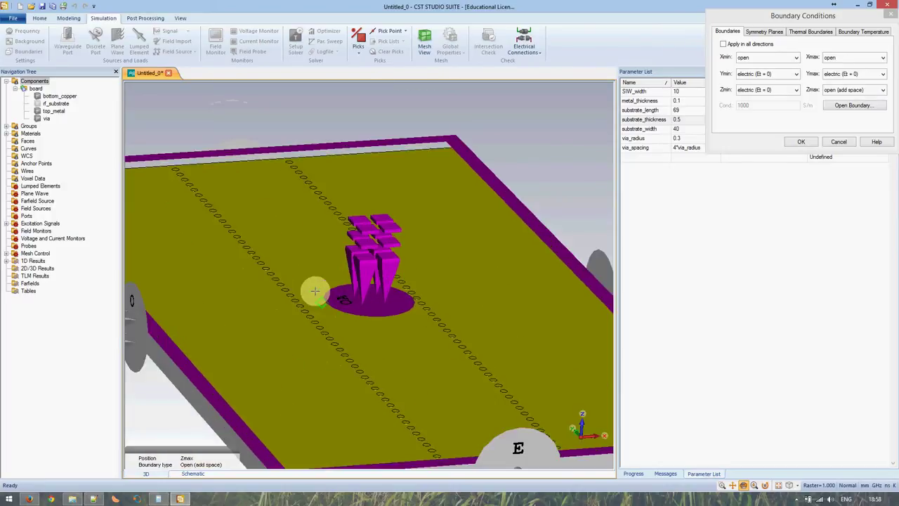
scroll(271, 194, "up", 1)
scroll(271, 195, "down", 2)
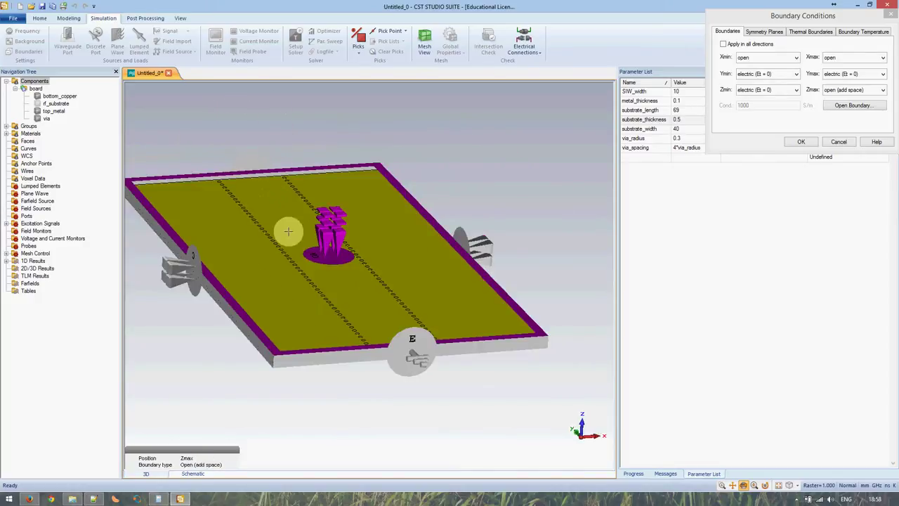
scroll(288, 232, "up", 1)
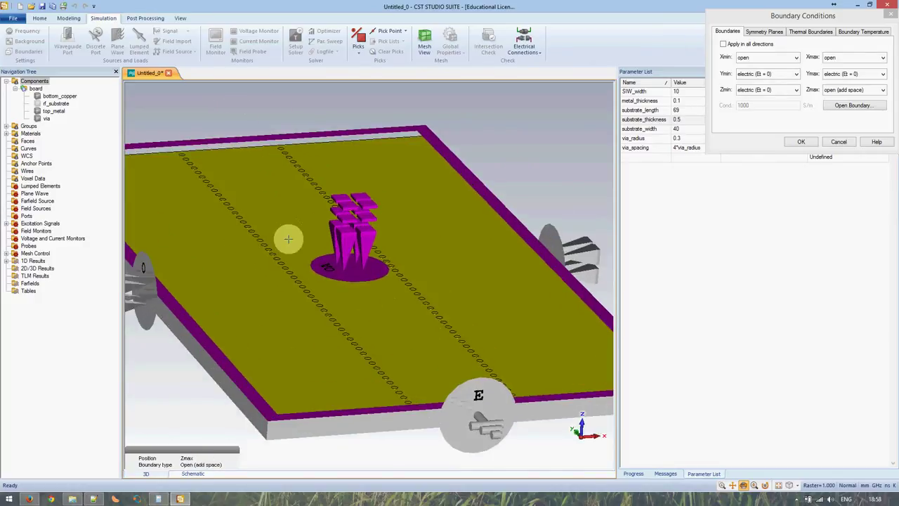
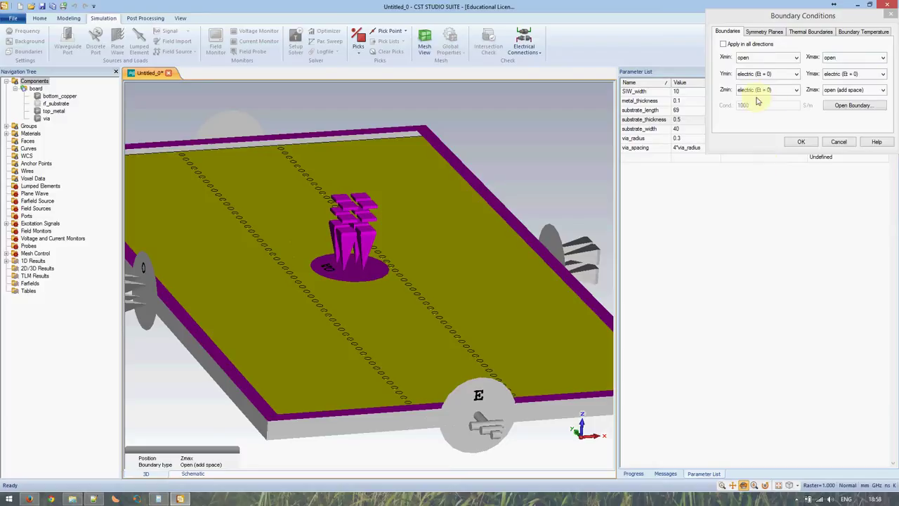
Set the YZ symmetry plane to magnetic (Ht = 0), inspect it between the via rows and apply the boundary conditions
left_click(759, 33)
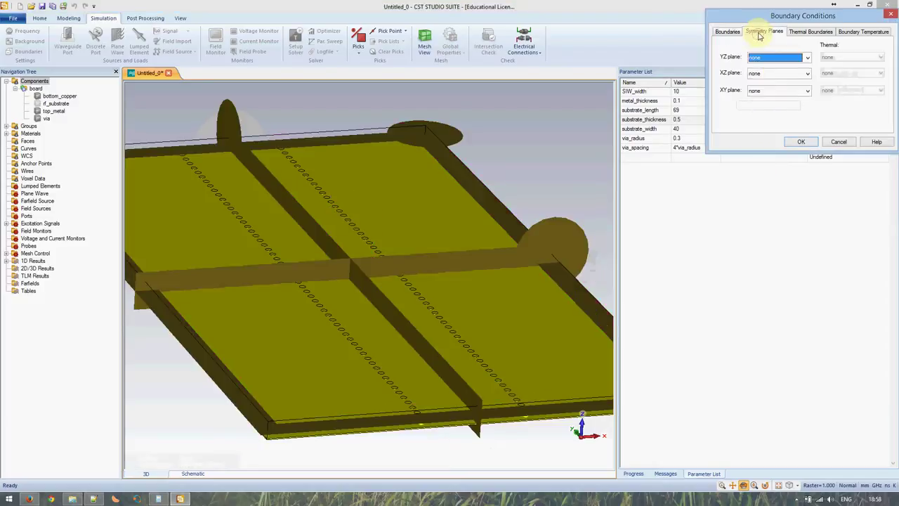
left_click(766, 57)
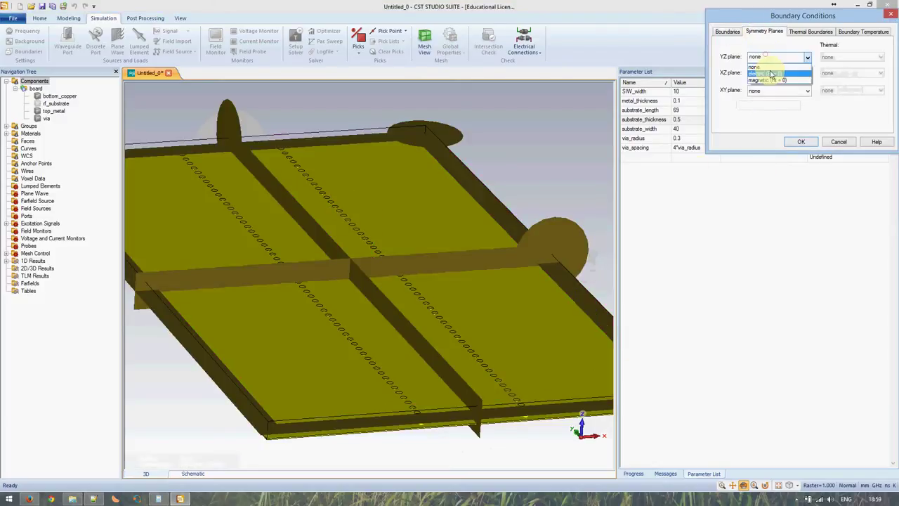
left_click(768, 80)
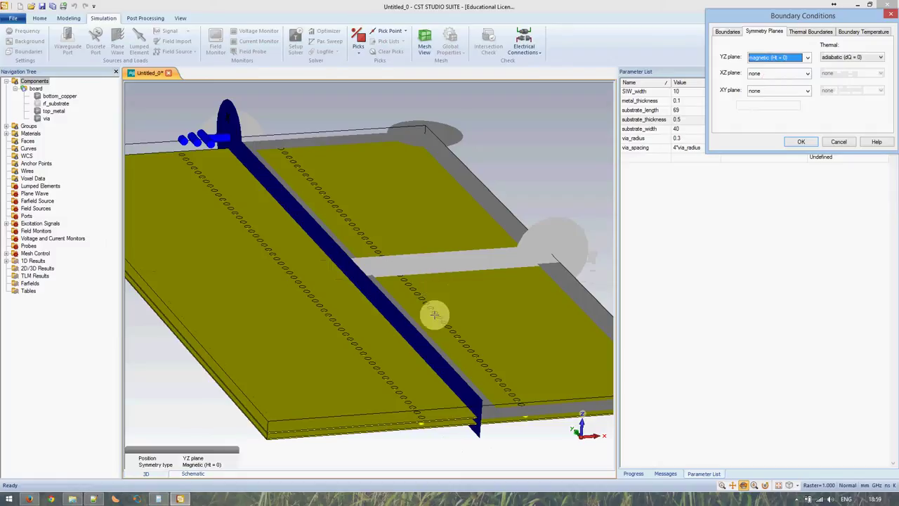
left_click_drag(450, 339, 424, 163)
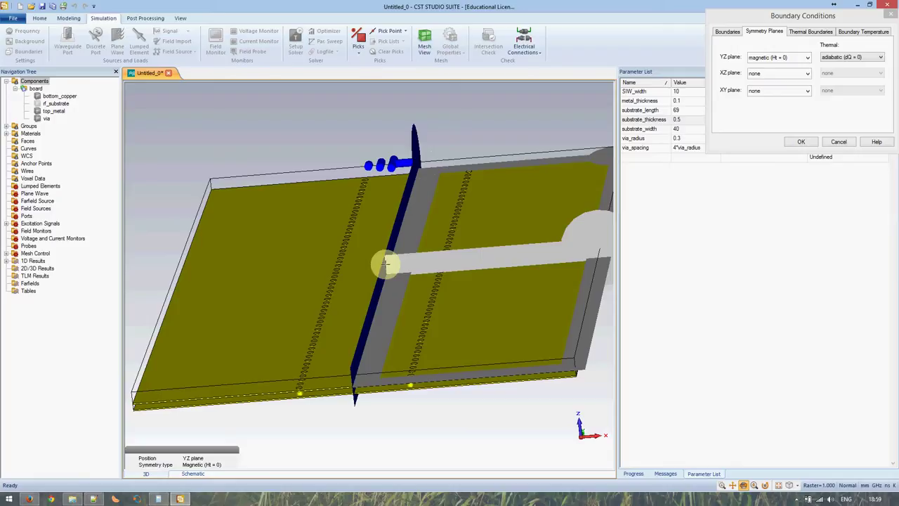
left_click_drag(397, 351, 445, 337)
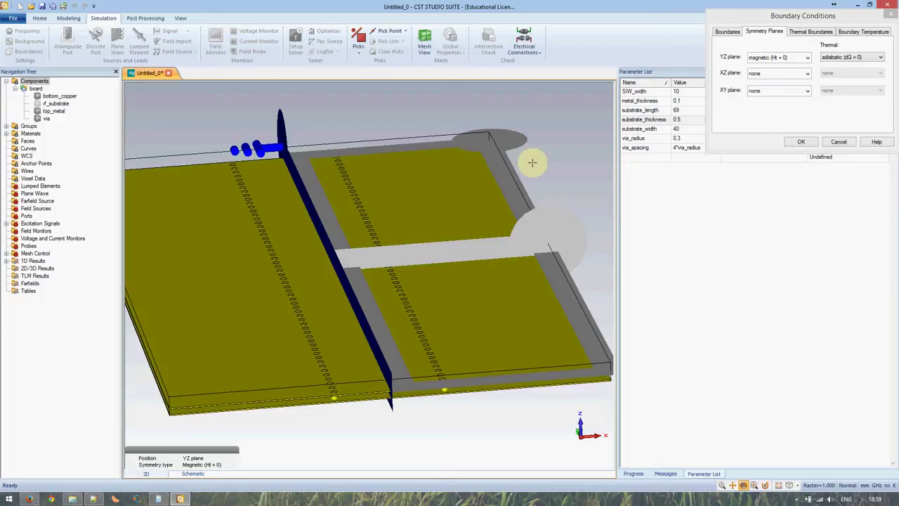
left_click(803, 141)
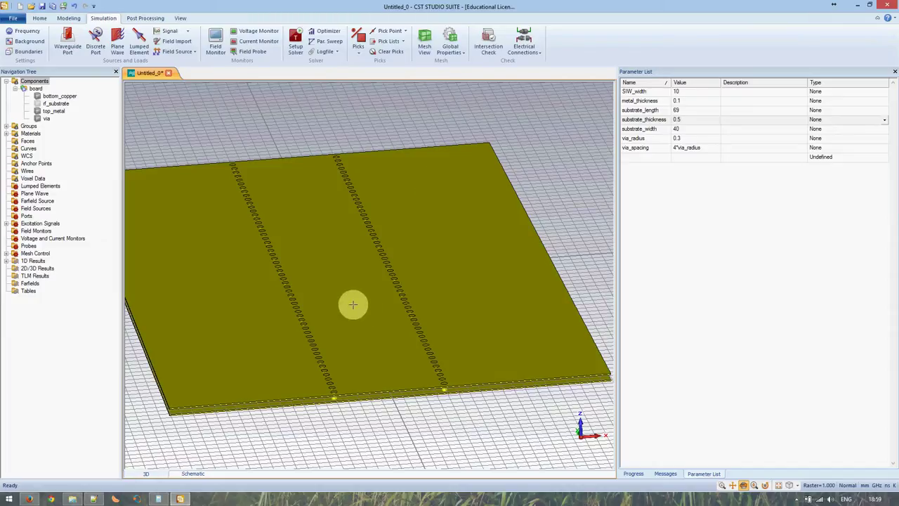
Start defining a waveguide port and inspect its proposed plane and direction relative to the two via rows
scroll(358, 274, "up", 2)
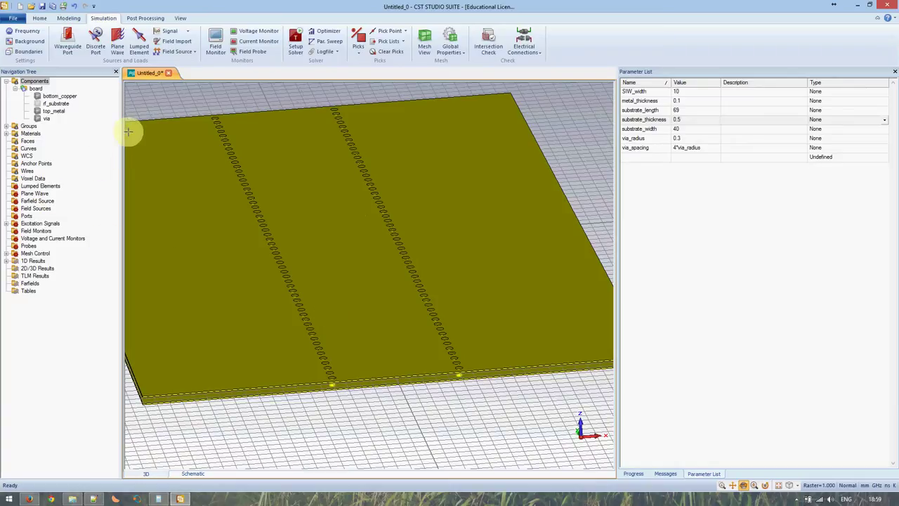
left_click(68, 42)
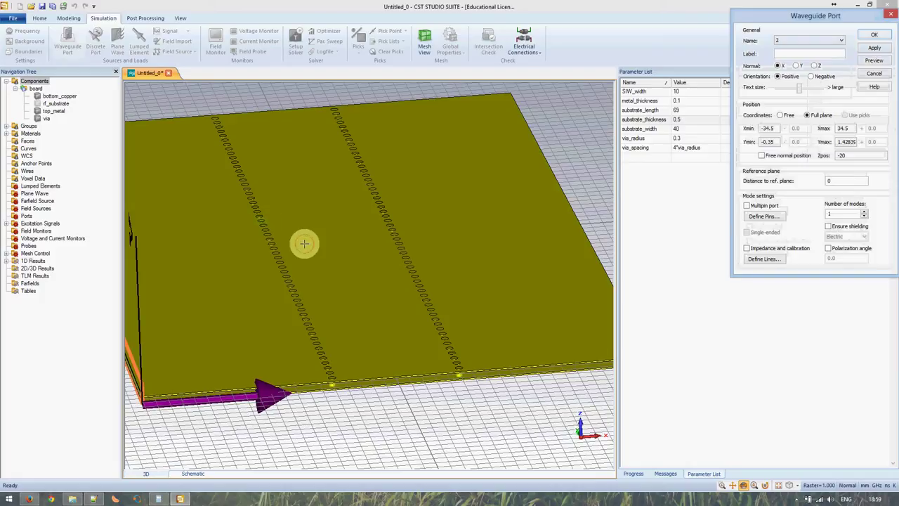
scroll(304, 244, "down", 3)
scroll(304, 244, "down", 1)
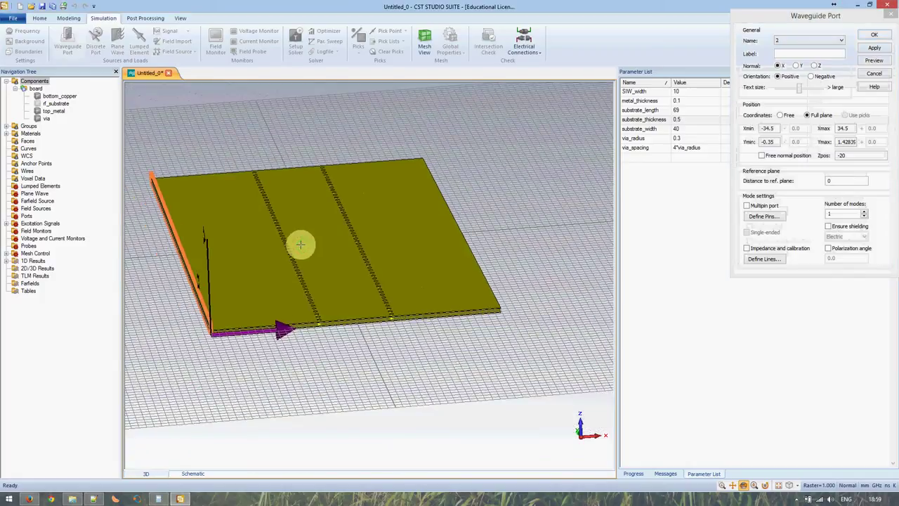
scroll(300, 244, "up", 5)
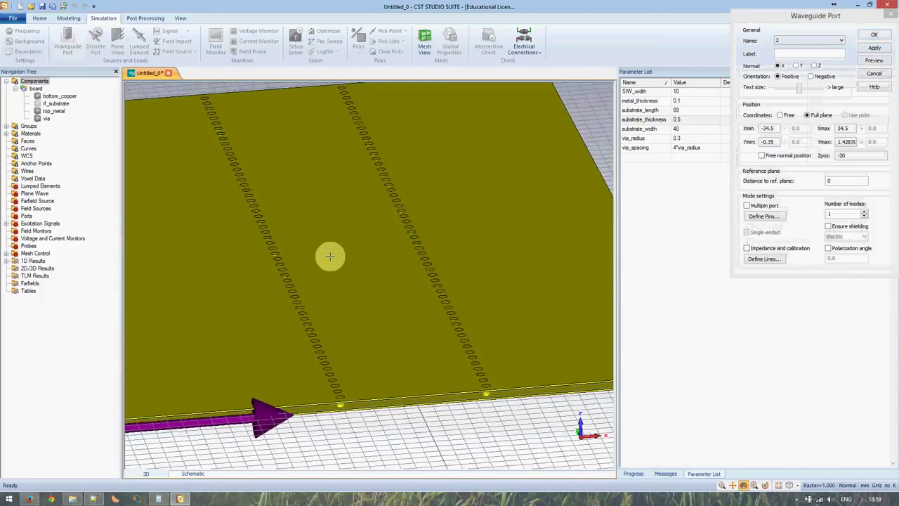
Set the waveguide port's normal direction to Y and its name to 1
left_click(796, 66)
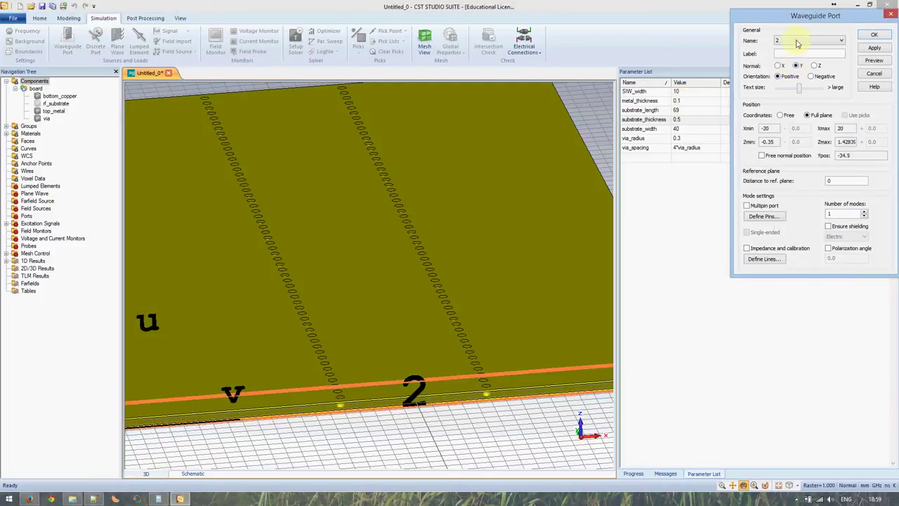
left_click(798, 41)
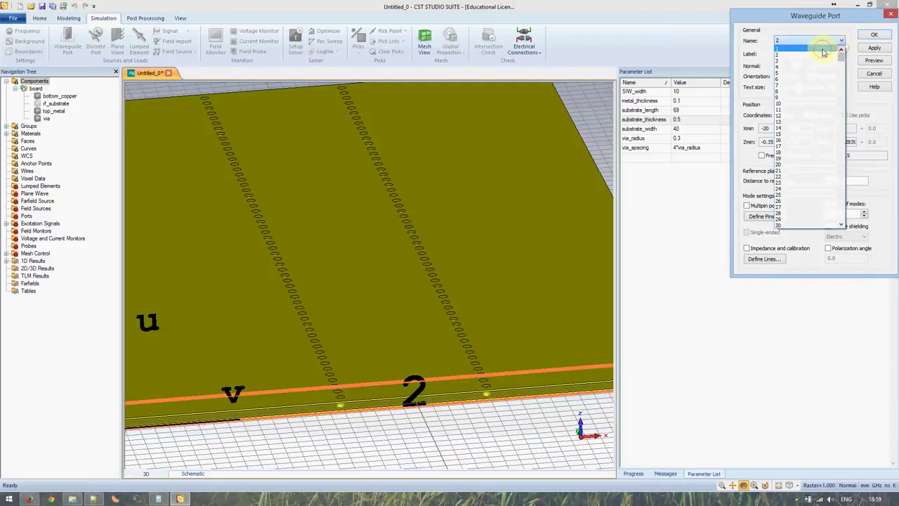
left_click(833, 60)
key("1")
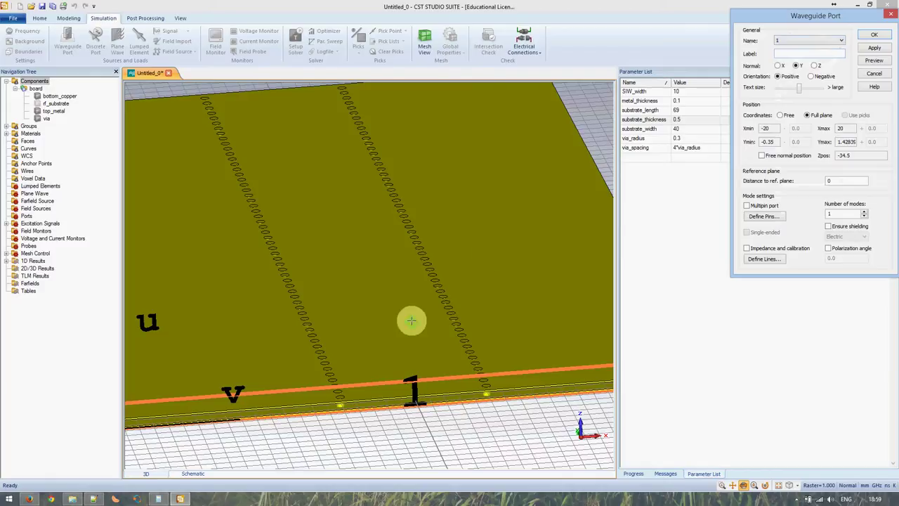
Switch the port to free coordinates and set its X limits to -SIW_width/2 and +SIW_width/2
scroll(412, 321, "down", 3)
scroll(412, 321, "up", 2)
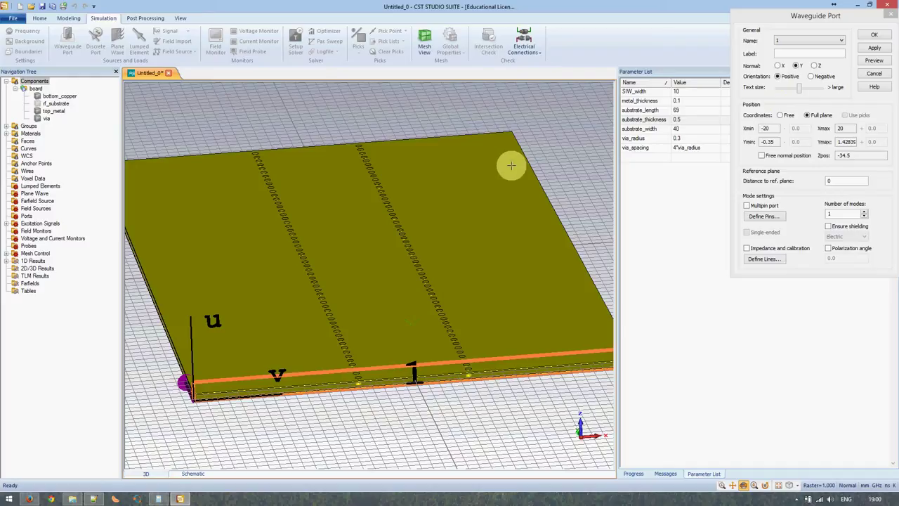
left_click(782, 115)
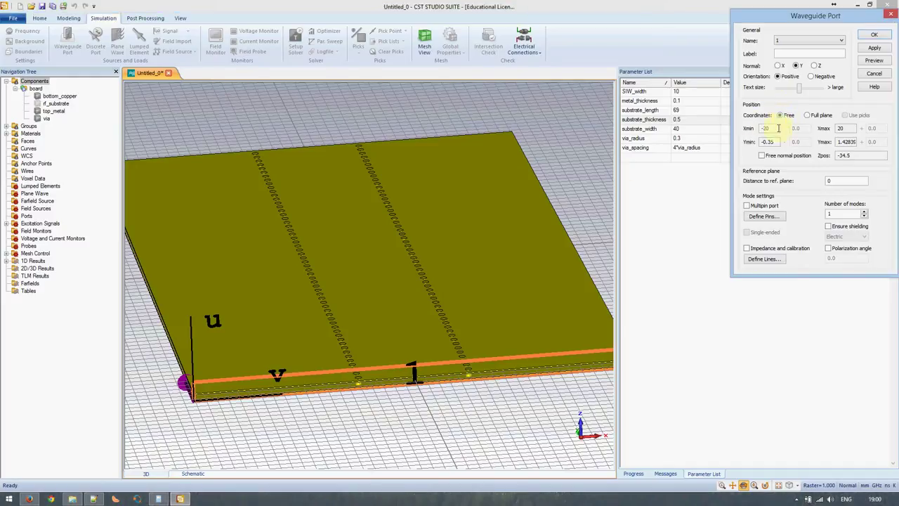
left_click_drag(779, 129, 728, 126)
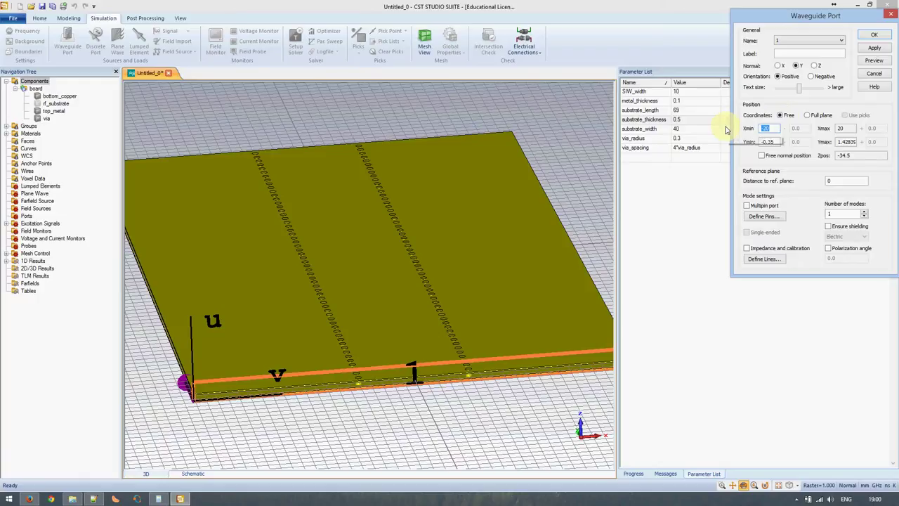
type("-")
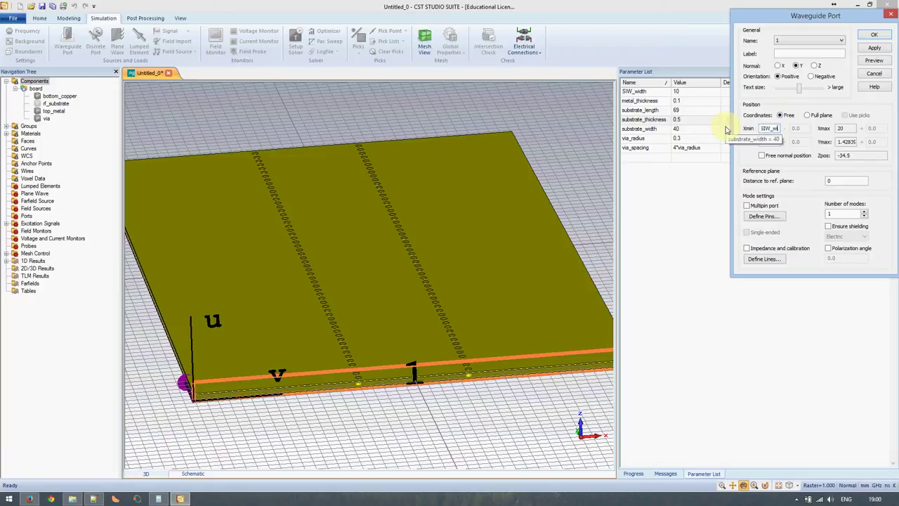
type("/2")
key("Tab")
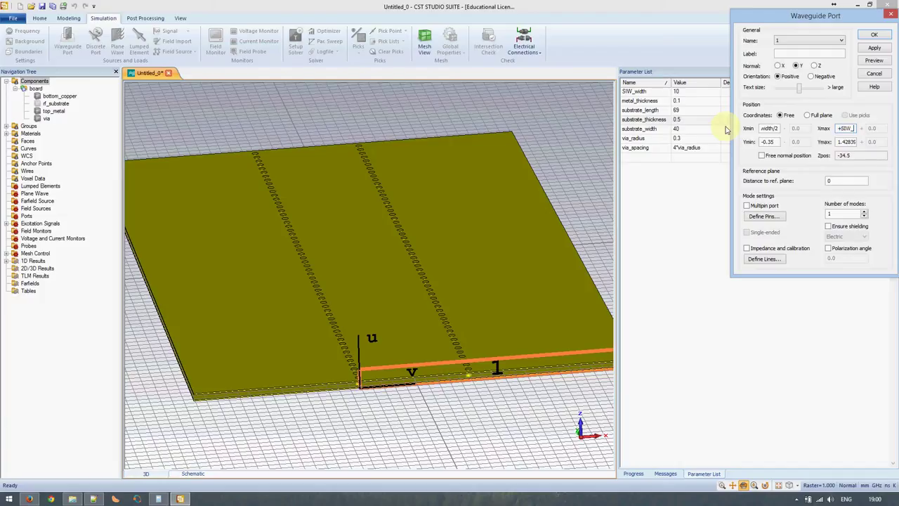
key("Tab")
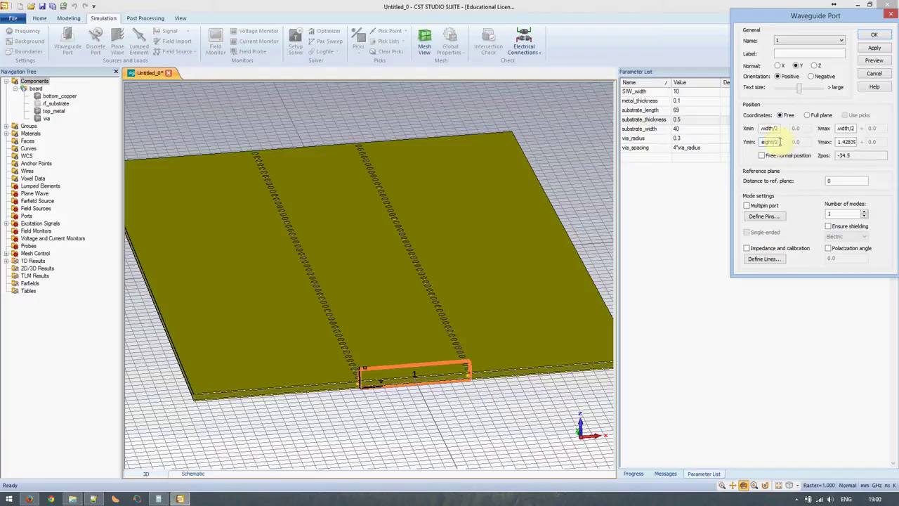
Limit port 1's height to substrate_thickness/2 below and above centre, and check its fit between the metal layers and vias
key("Tab")
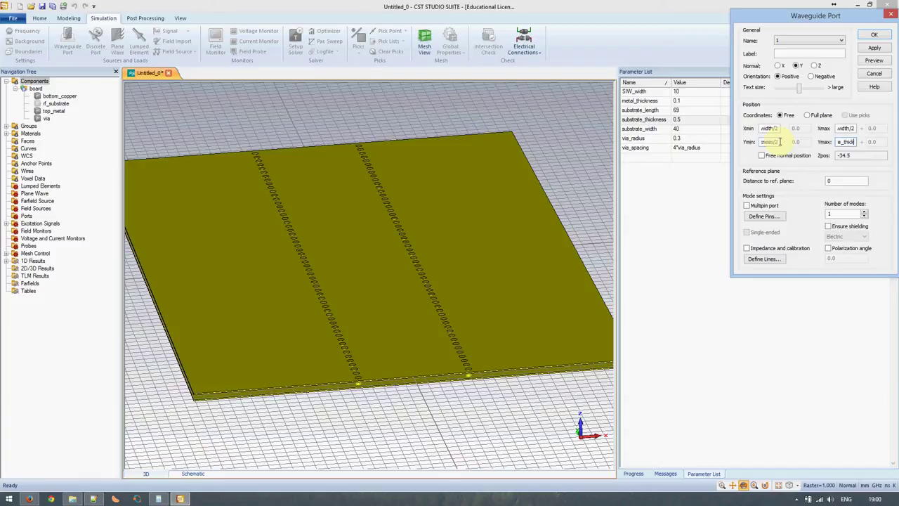
key("Tab")
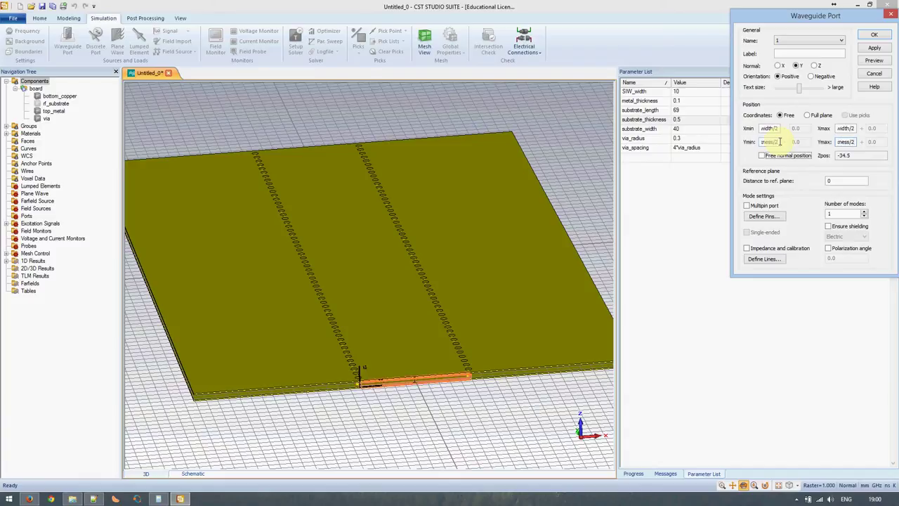
scroll(412, 377, "up", 5)
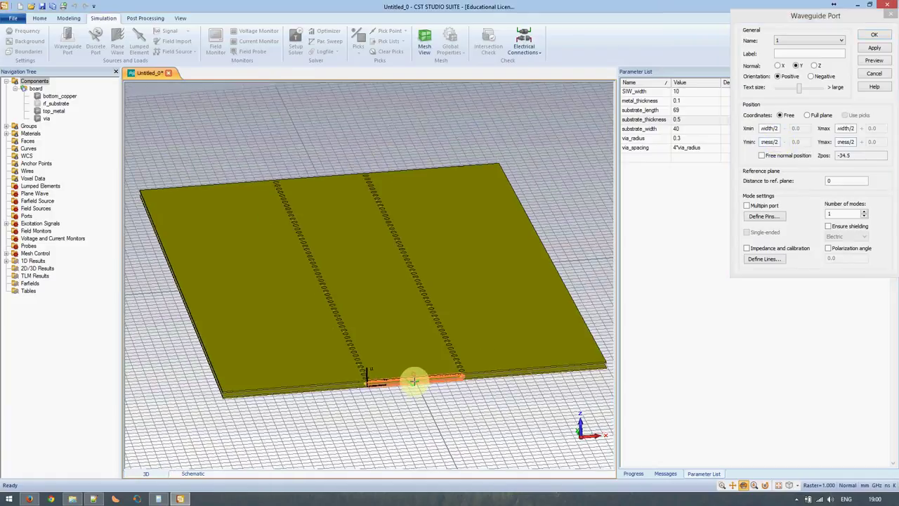
scroll(407, 381, "up", 3)
scroll(327, 375, "up", 4)
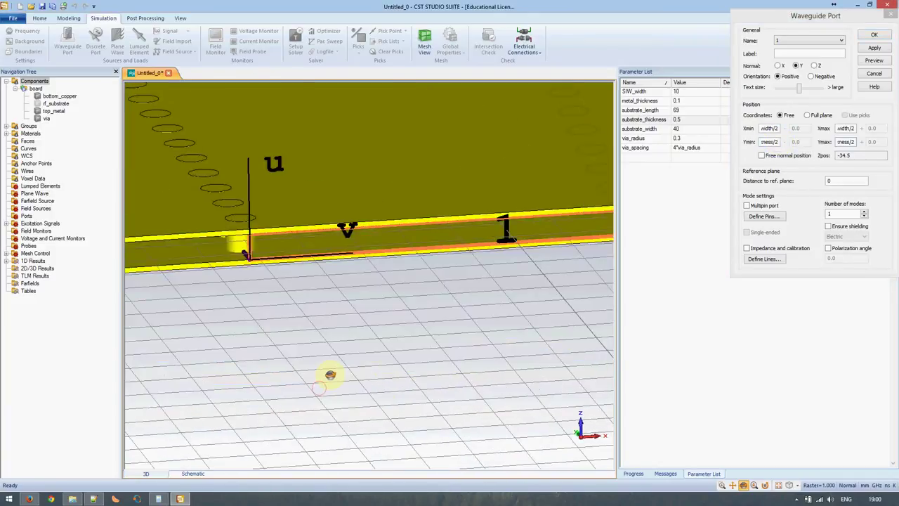
middle_click_drag(317, 224, 288, 277)
scroll(284, 279, "up", 6)
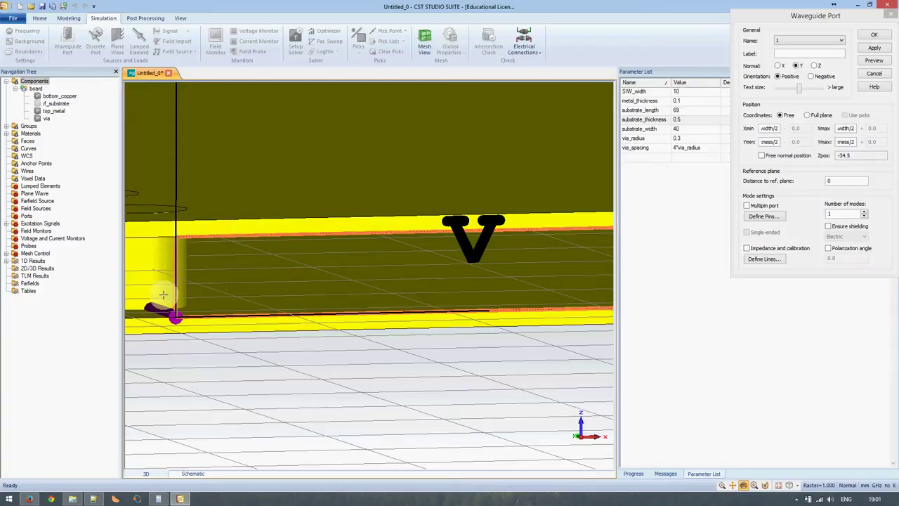
double_click(174, 317)
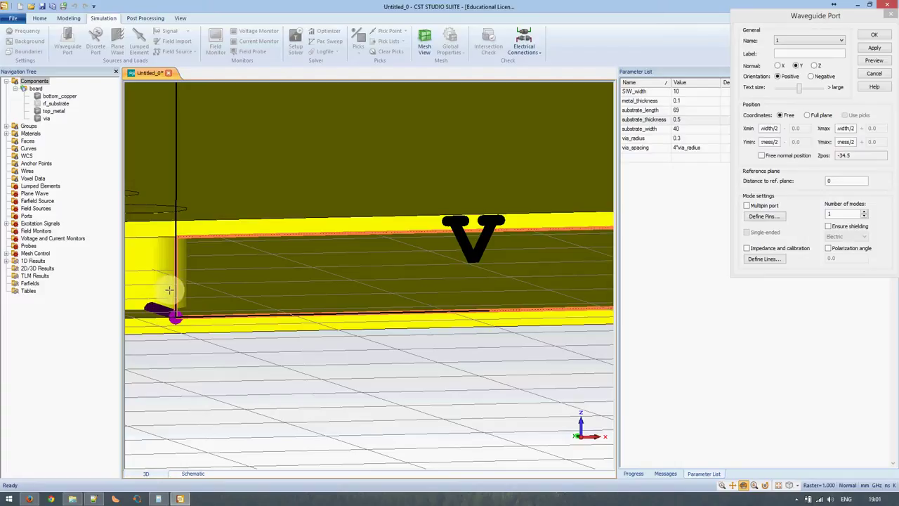
Set the number of modes for port 1 to 2
left_click(801, 184)
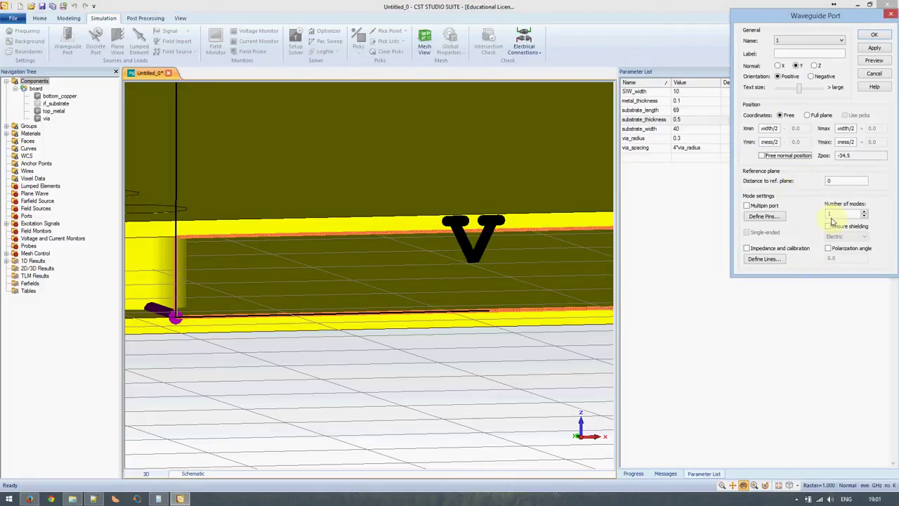
left_click(864, 215)
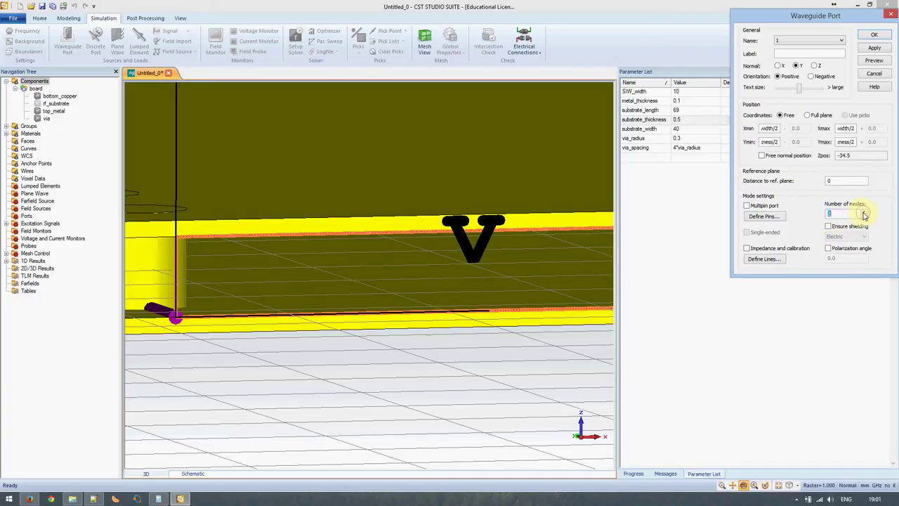
left_click(864, 214)
left_click(865, 216)
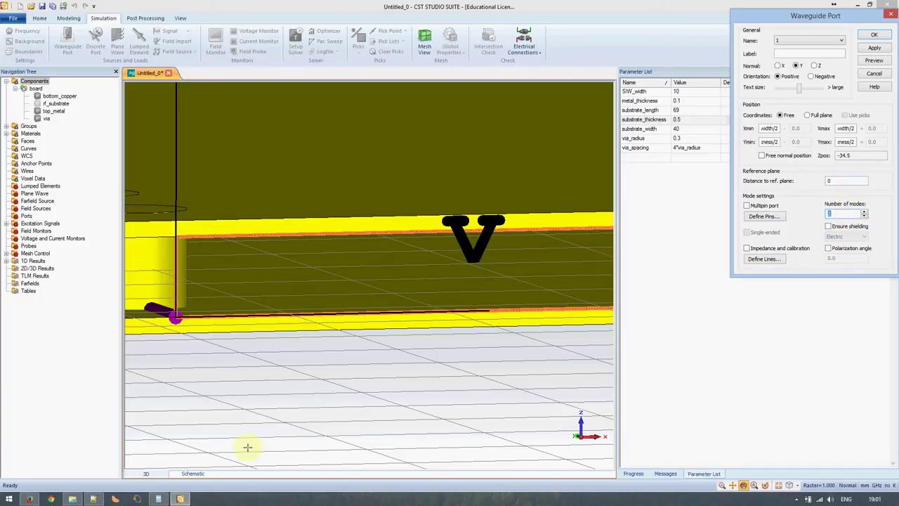
Switch to the Notepad++ notes and examine the TE10 and next-mode cut-off frequency requirements for the four widths
left_click(93, 499)
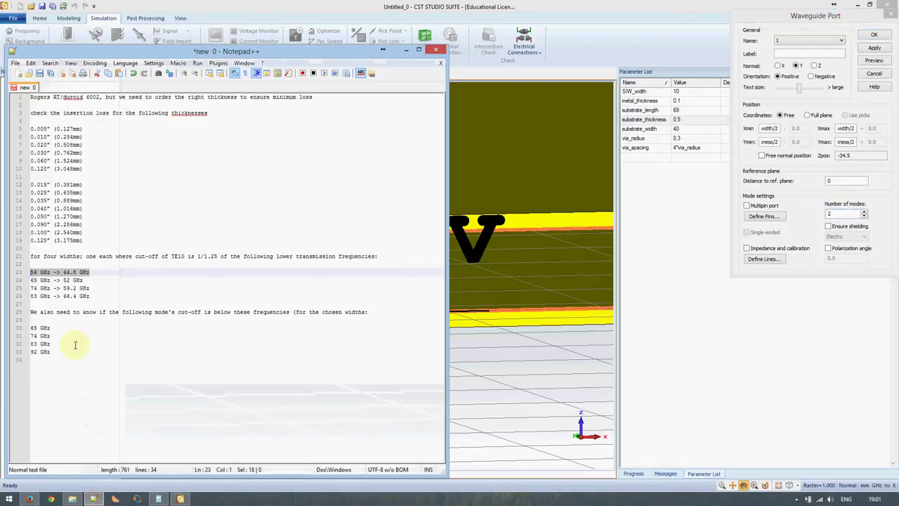
left_click(80, 357)
key("shift+Up")
key("shift+Up")
key("shift+Up")
key("shift+Up")
key("shift+Up")
key("shift+Up")
key("shift+Up")
key("shift+Up")
key("shift+Up")
key("shift+Up")
key("shift+Up")
key("shift+Up")
key("shift+Up")
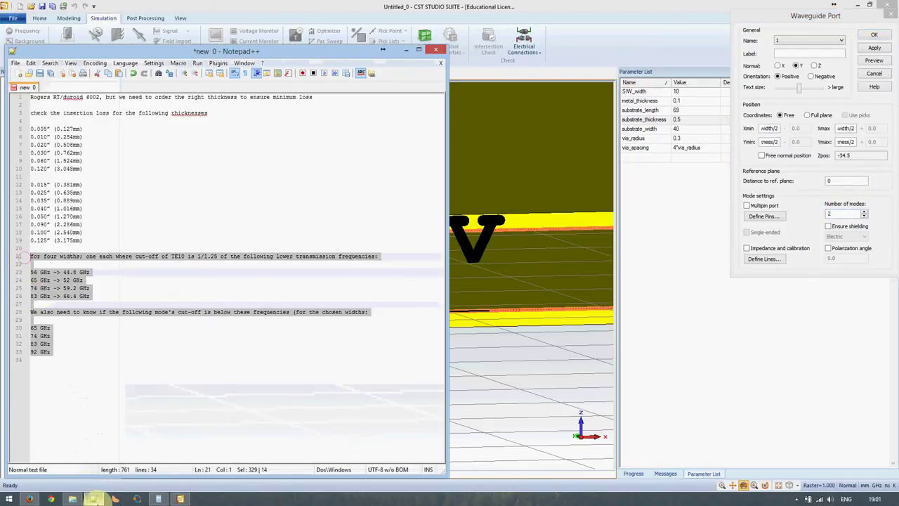
left_click(94, 499)
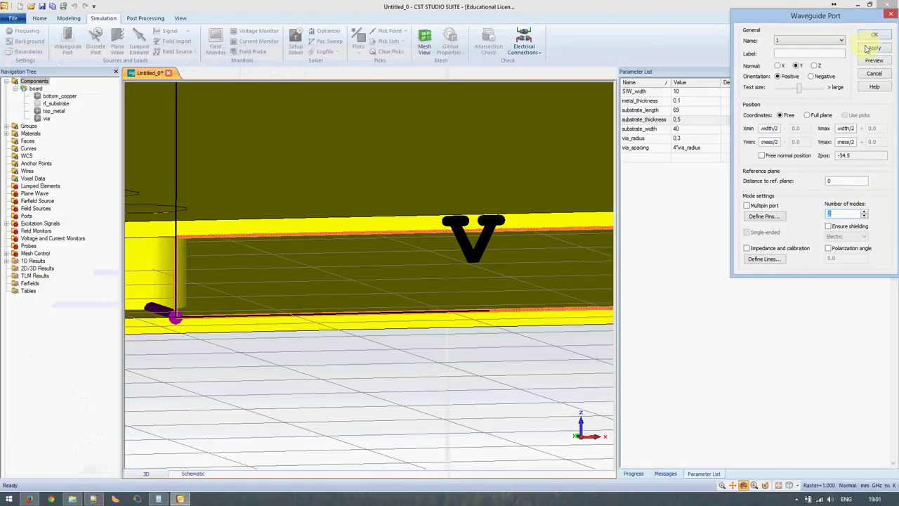
Apply port 1, and create port 2 with a Y normal and negative orientation at the opposite end of the waveguide
left_click(871, 48)
mouse_move(458, 237)
left_mouse_down()
mouse_move(442, 158)
mouse_move(429, 155)
mouse_move(358, 293)
mouse_move(331, 287)
mouse_move(408, 297)
left_mouse_up()
left_click(780, 65)
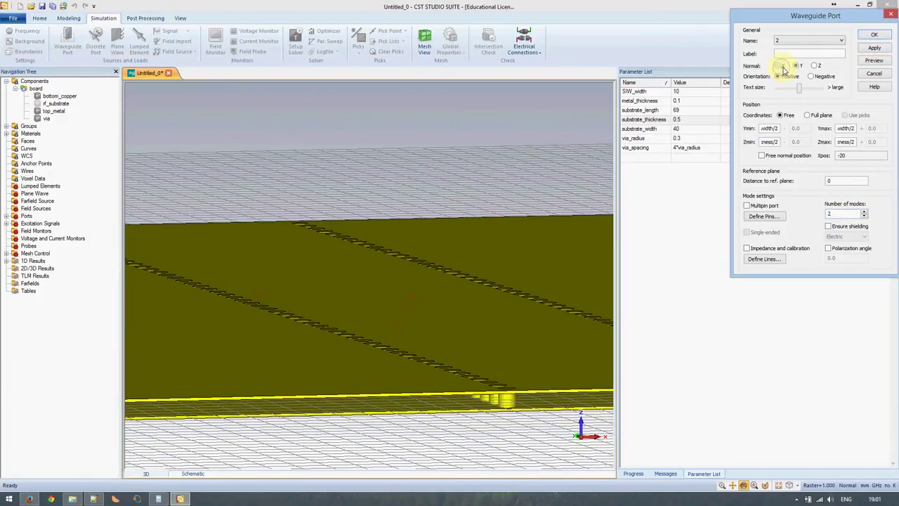
left_click(796, 65)
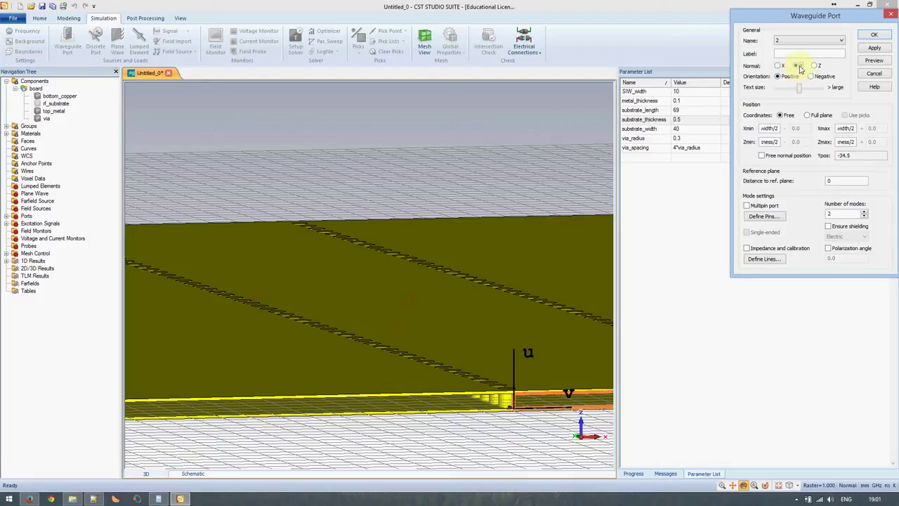
left_click(798, 66)
left_click(815, 77)
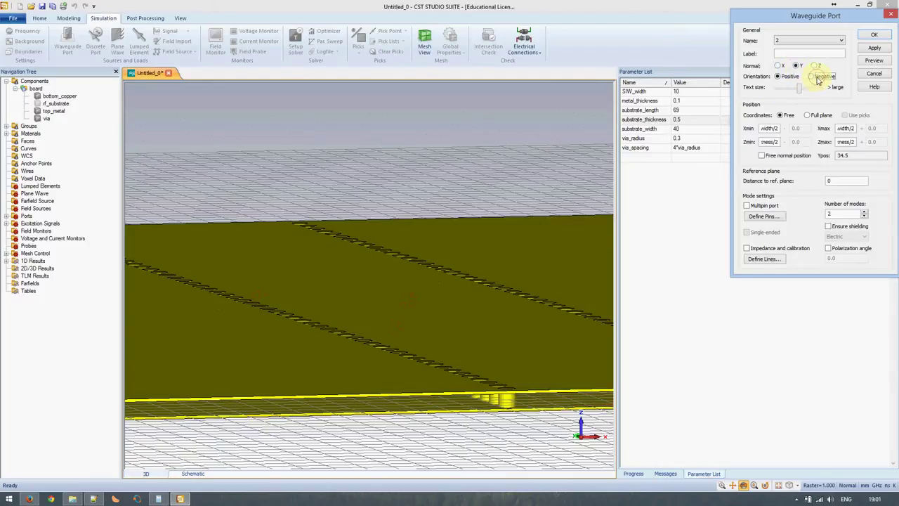
left_click_drag(261, 298, 570, 357)
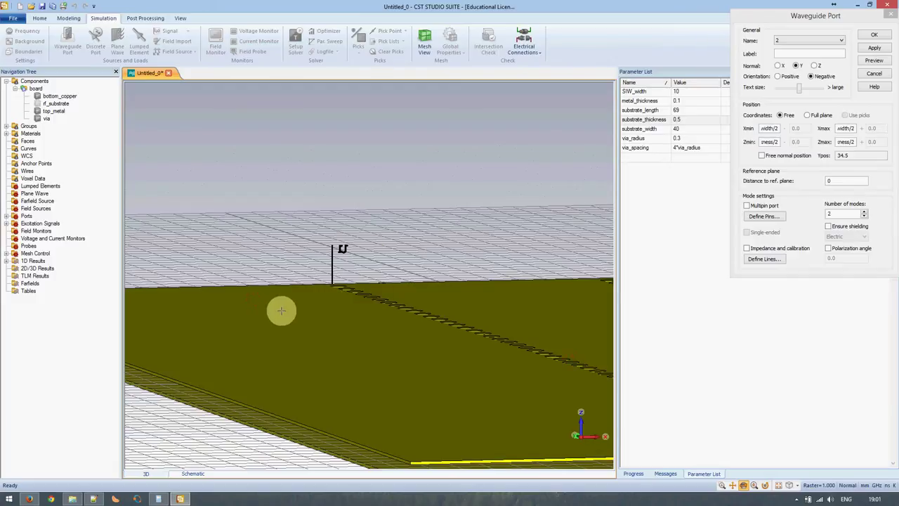
mouse_move(281, 311)
left_mouse_down()
mouse_move(476, 352)
mouse_move(287, 315)
mouse_move(334, 324)
mouse_move(302, 327)
mouse_move(311, 361)
mouse_move(358, 387)
mouse_move(384, 365)
mouse_move(368, 382)
mouse_move(390, 223)
left_mouse_up()
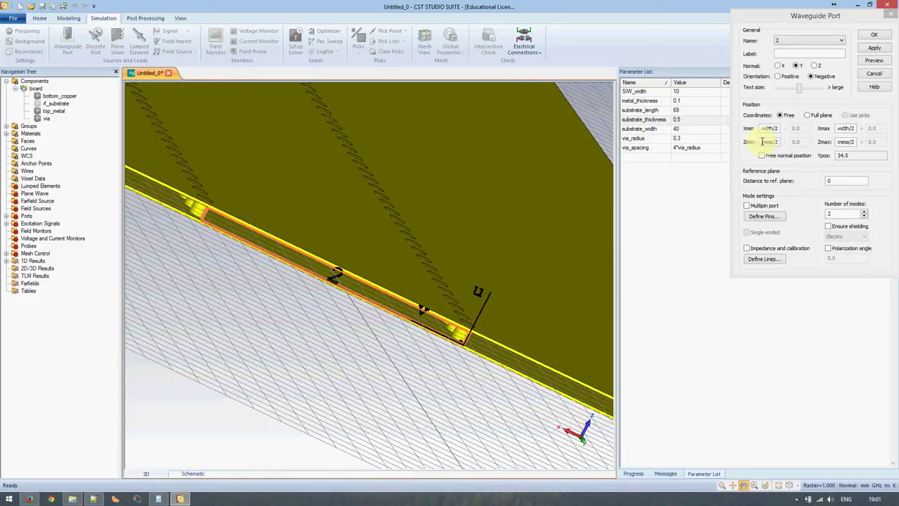
left_click(874, 35)
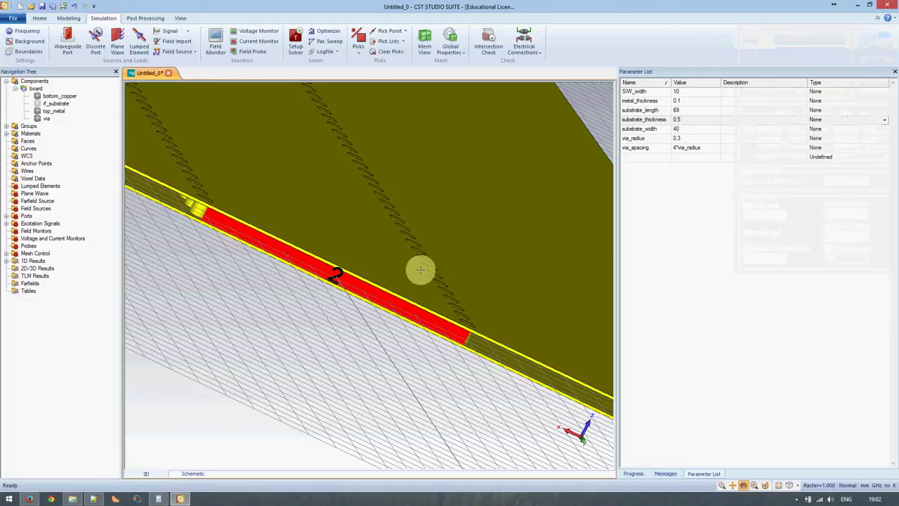
Start the time domain solver with only port modes calculated, and show the calculation progress
left_click_drag(457, 257, 389, 250)
scroll(389, 251, "down", 2)
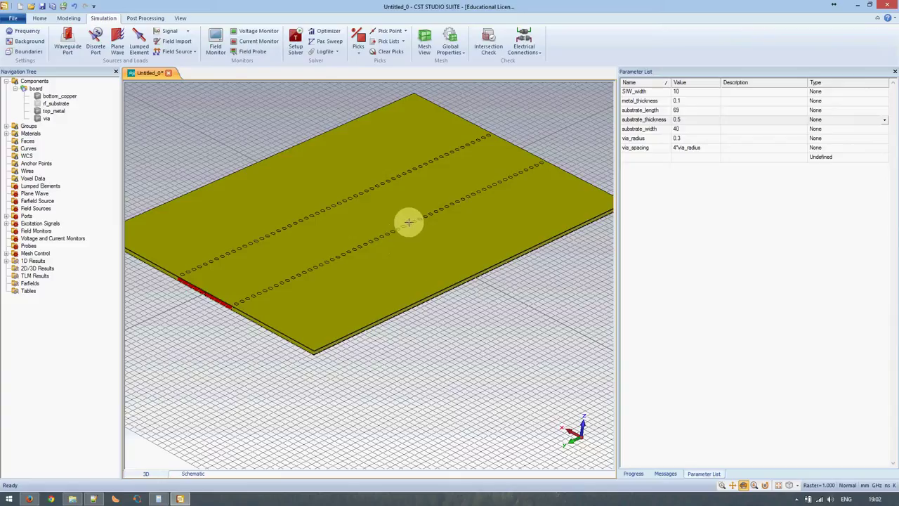
scroll(460, 223, "up", 1)
scroll(482, 204, "down", 2)
left_click_drag(482, 205, 478, 180)
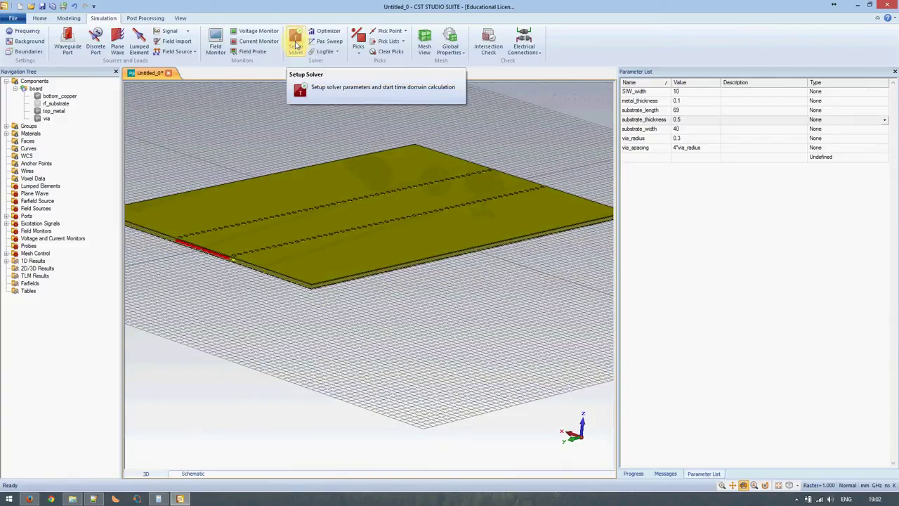
left_click(295, 43)
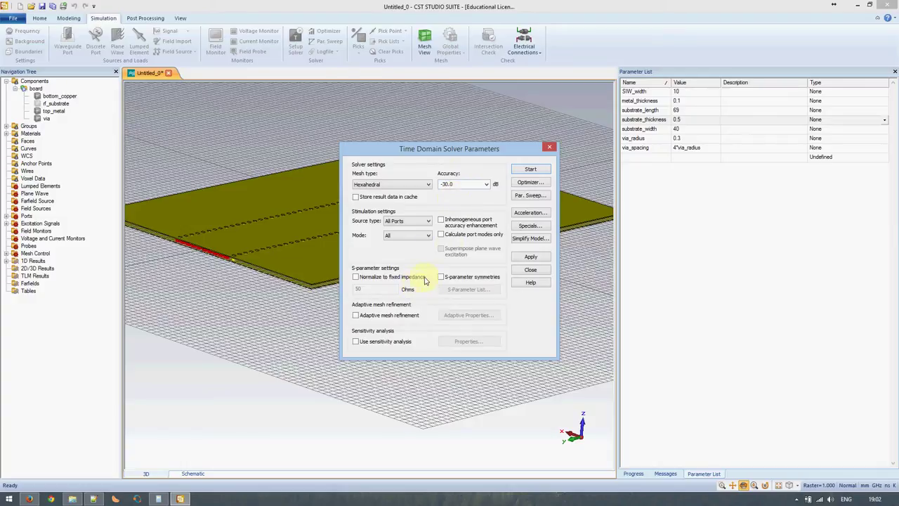
left_click(457, 238)
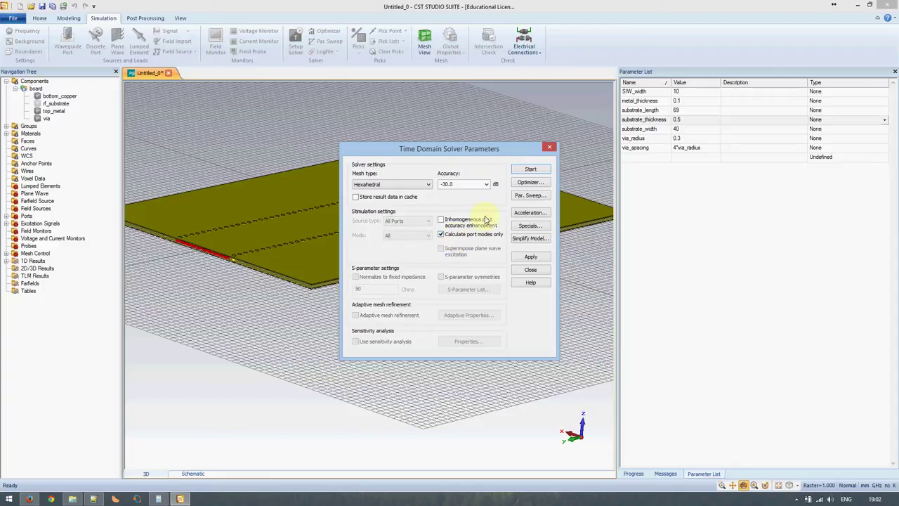
left_click(525, 171)
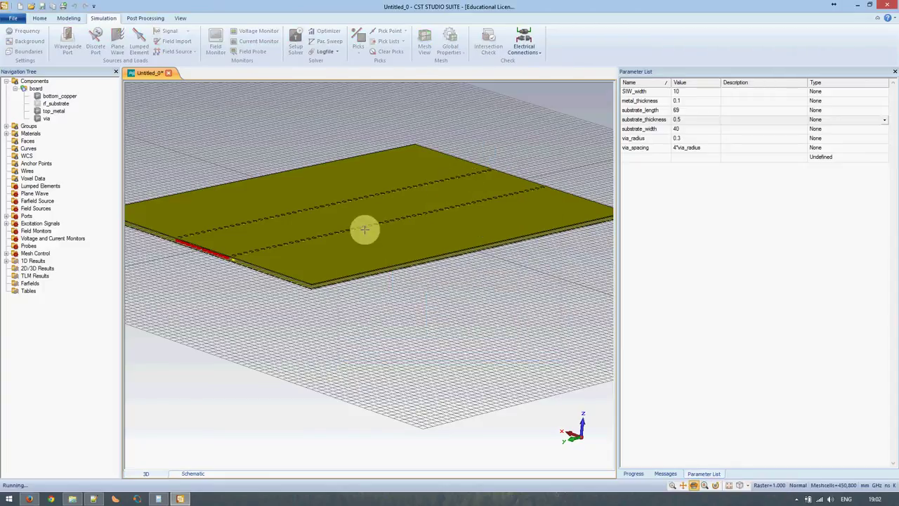
left_click(635, 474)
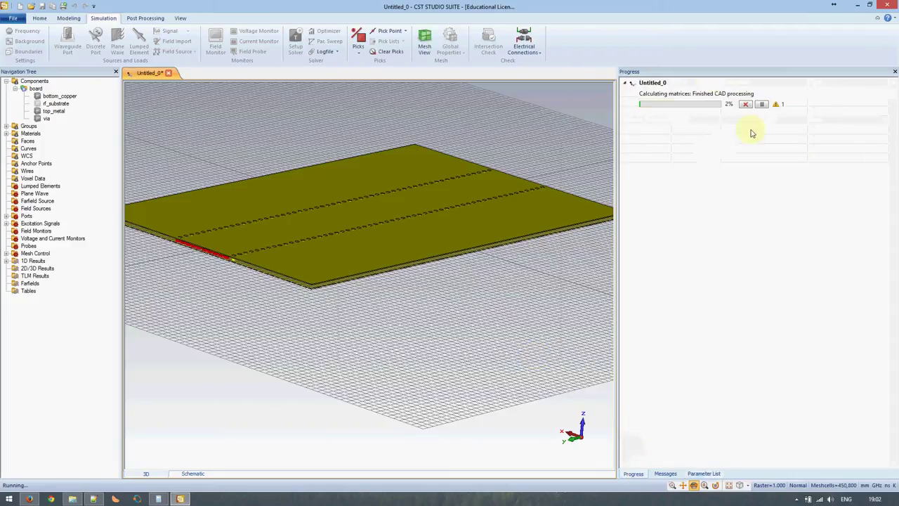
Display port 1's first electric port mode (e1) and examine its field pattern and cut-off frequency
left_click_drag(508, 201, 368, 272)
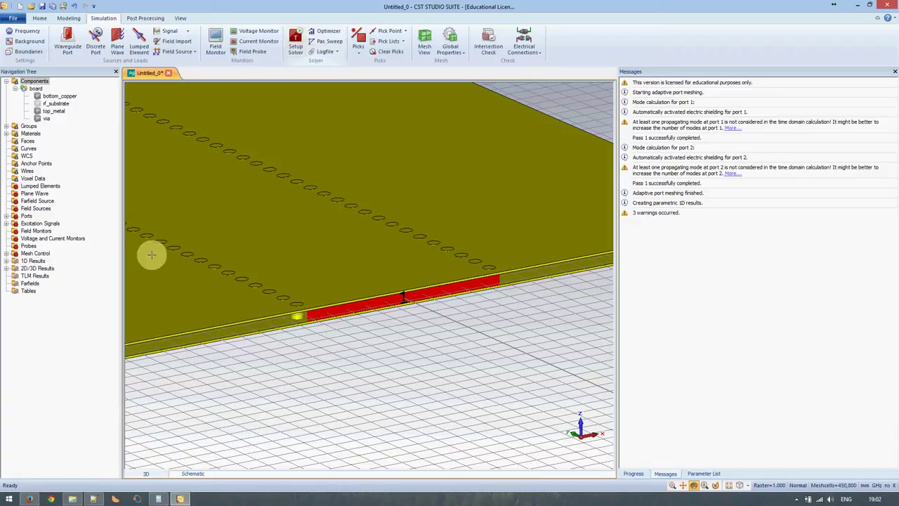
left_click(6, 261)
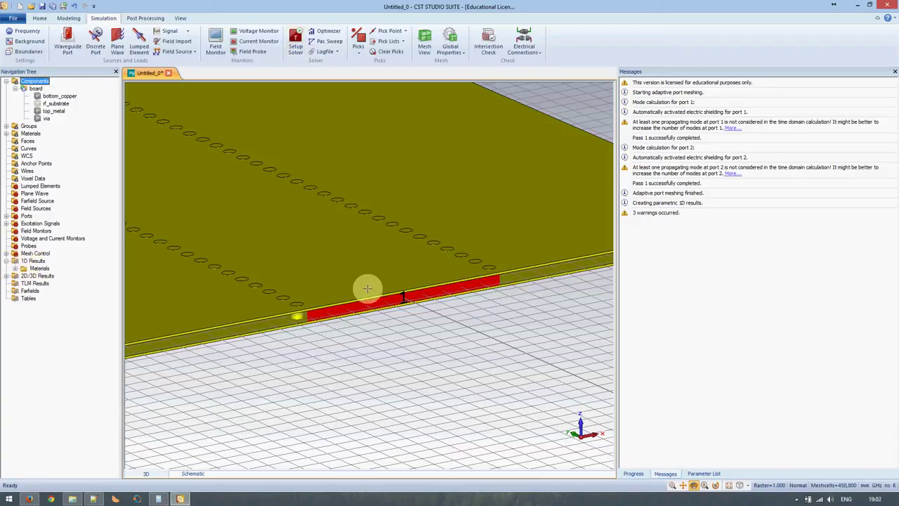
scroll(399, 297, "down", 6)
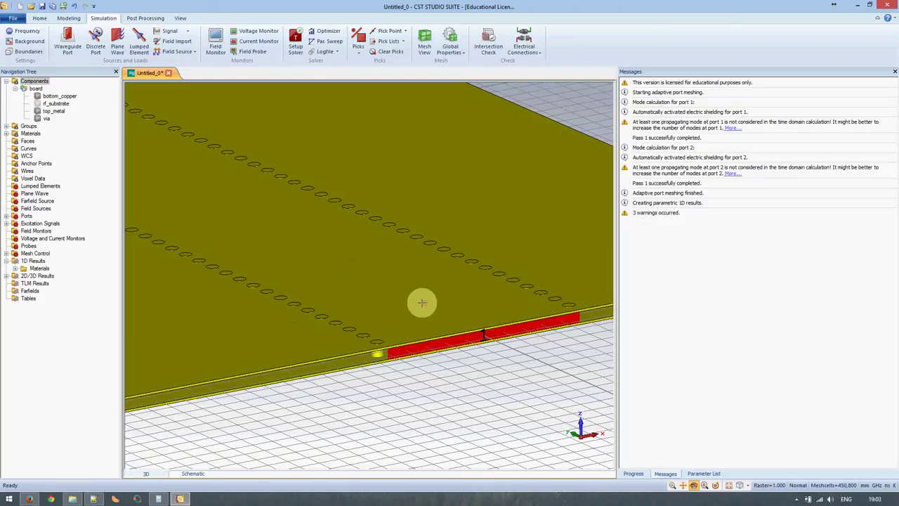
middle_click_drag(227, 207, 362, 275)
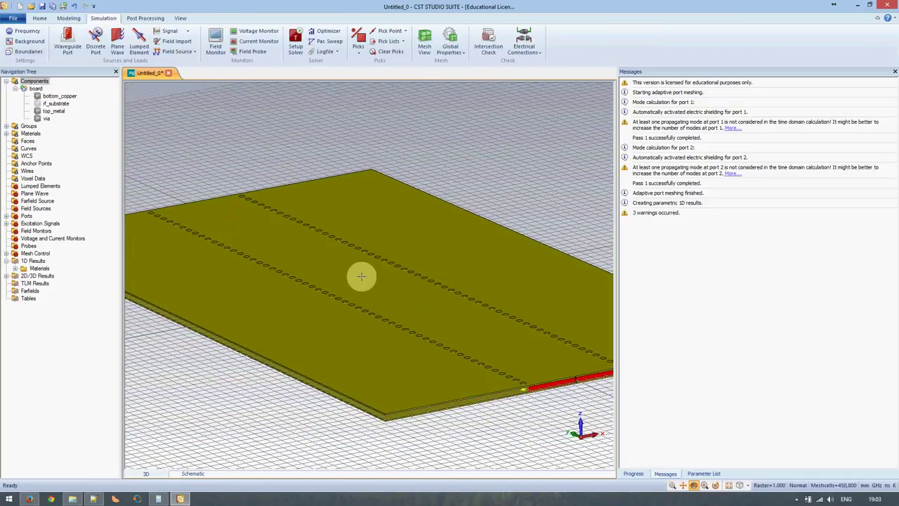
middle_click_drag(516, 359, 375, 308)
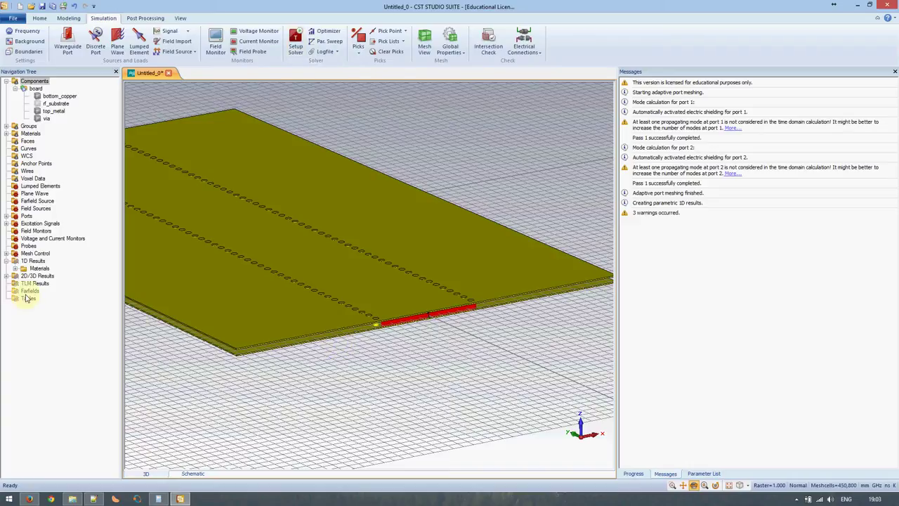
left_click(7, 277)
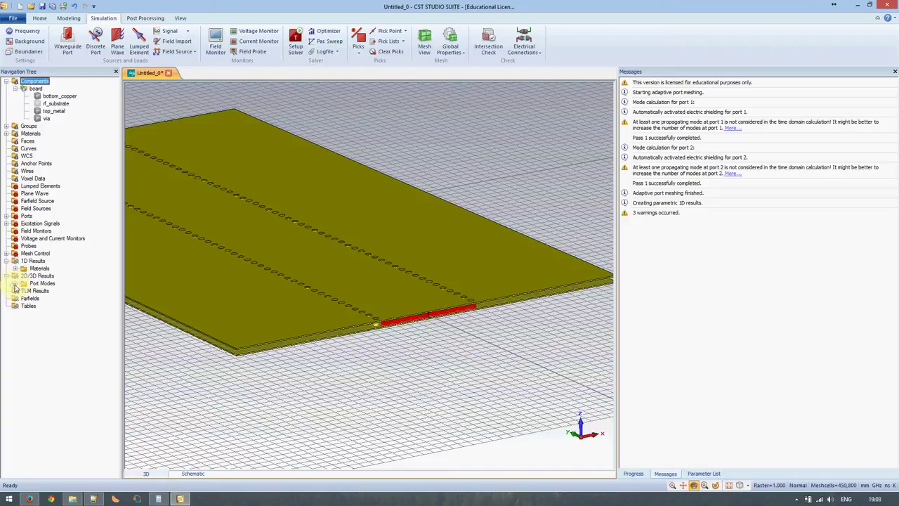
left_click(15, 284)
left_click(24, 291)
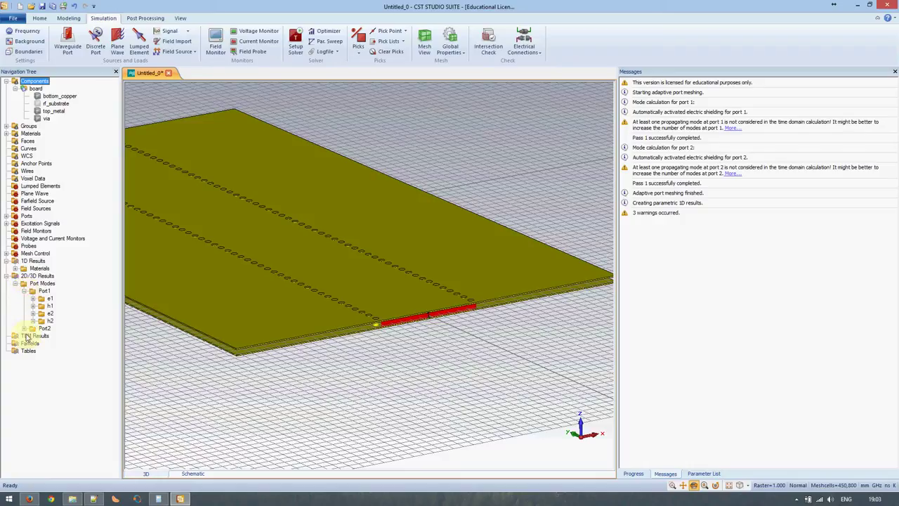
left_click(42, 299)
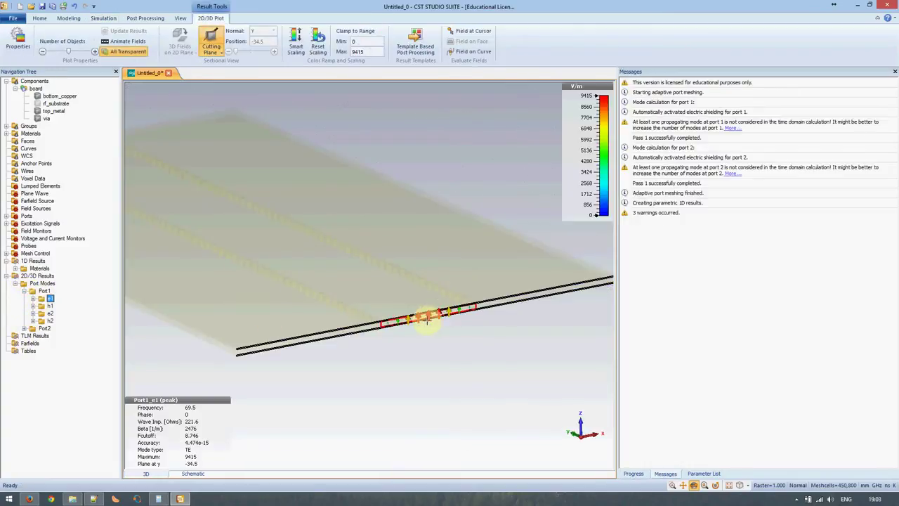
scroll(425, 317, "up", 3)
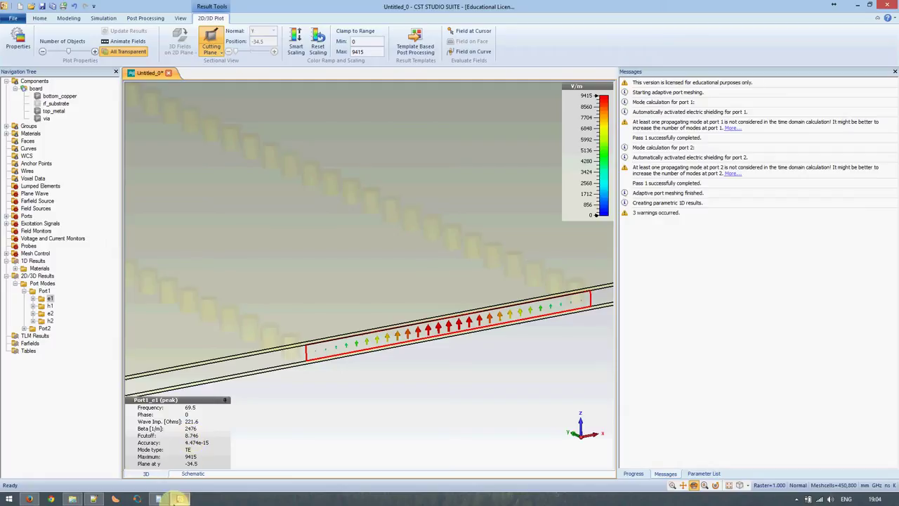
Check the target cut-off frequencies in the Notepad++ notes, and examine port 1's second electric mode (e2) against them
left_click(94, 499)
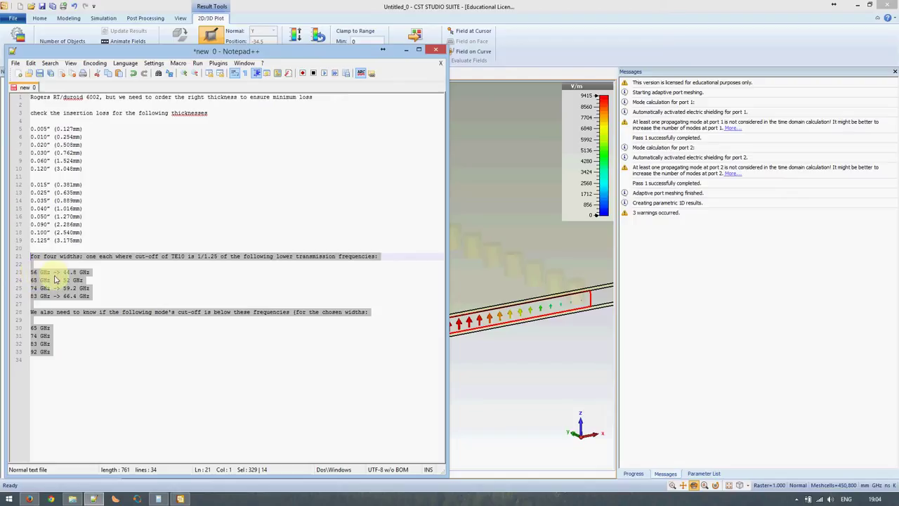
left_click(94, 498)
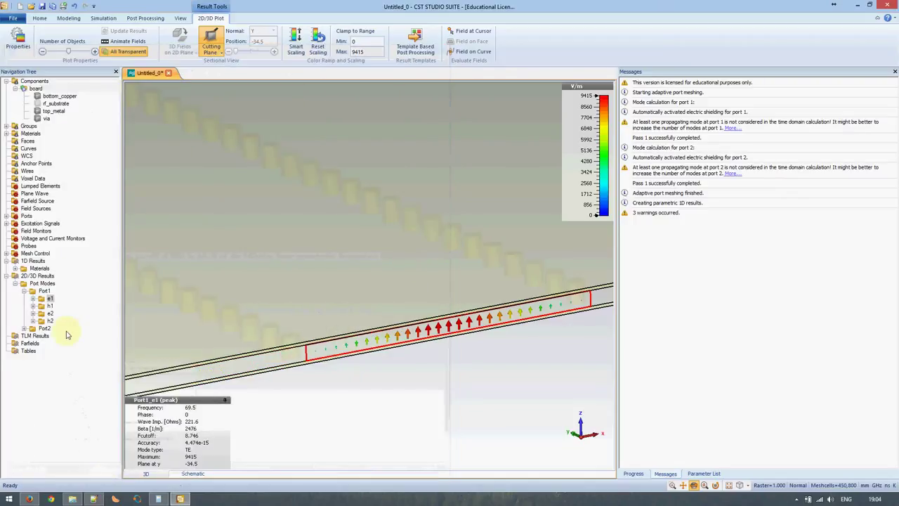
left_click(49, 313)
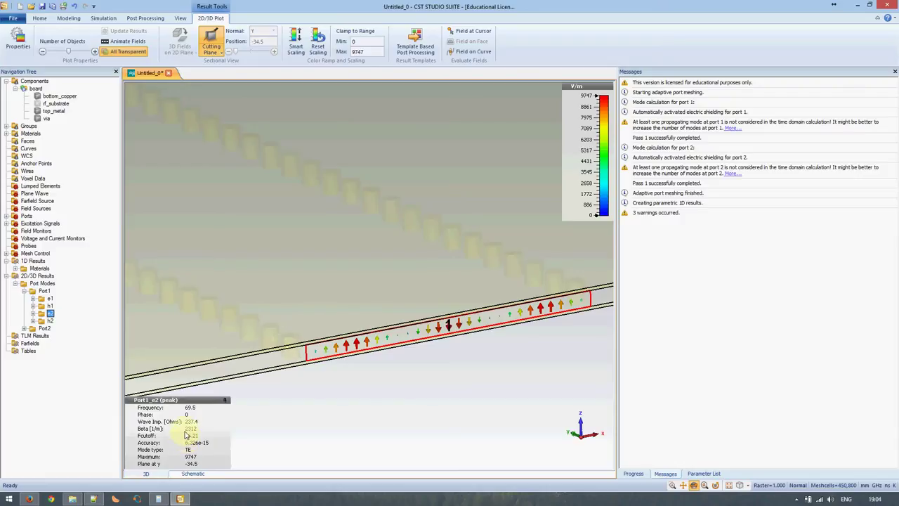
left_click(34, 81)
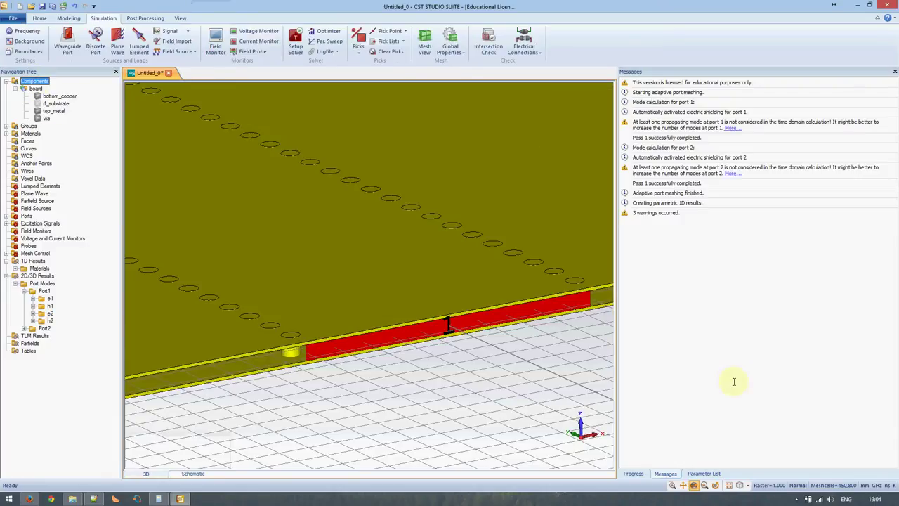
Set the via_radius parameter to 0.15 and delete the current results
left_click(692, 474)
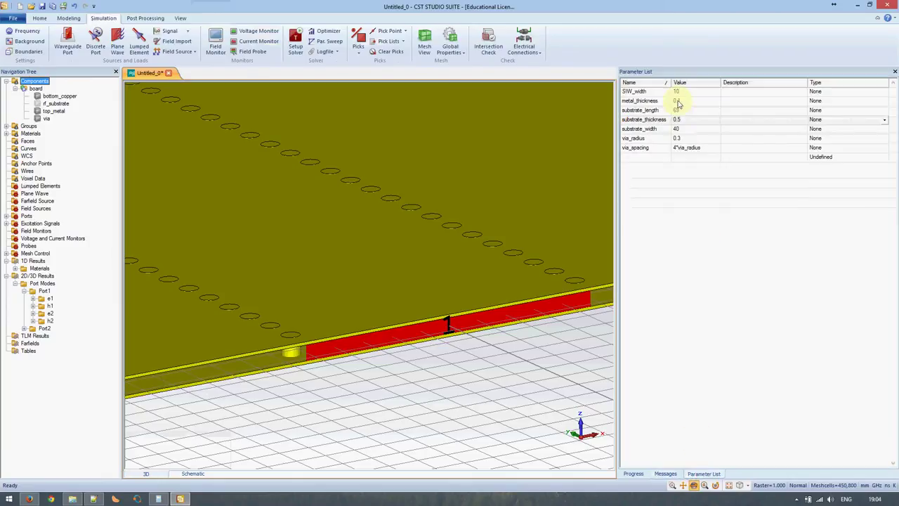
double_click(679, 139)
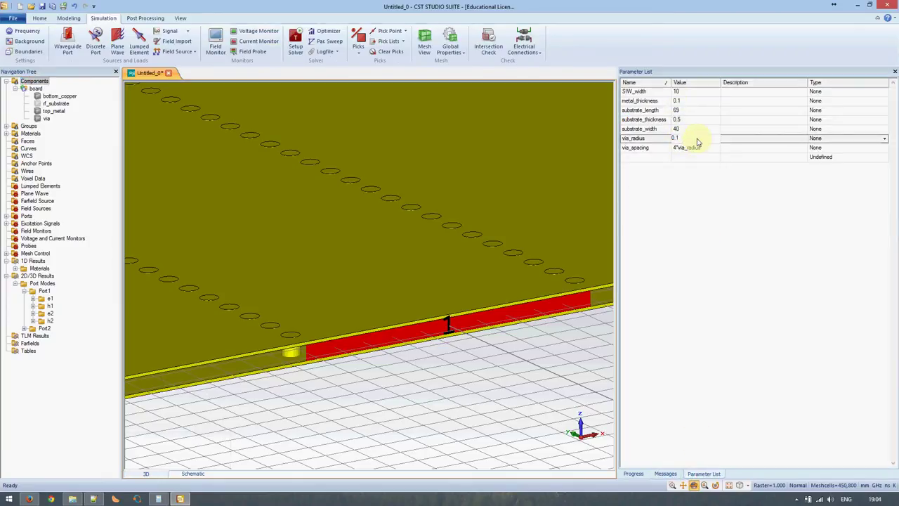
key("Return")
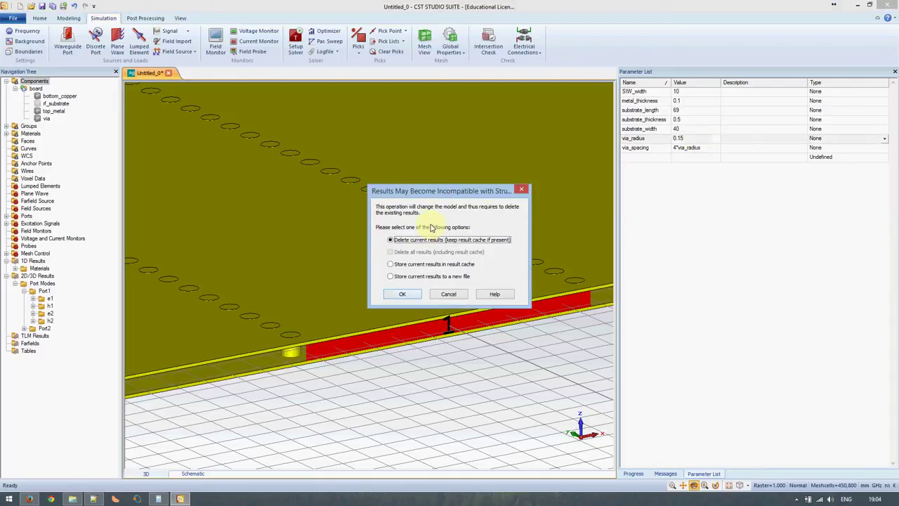
left_click(403, 294)
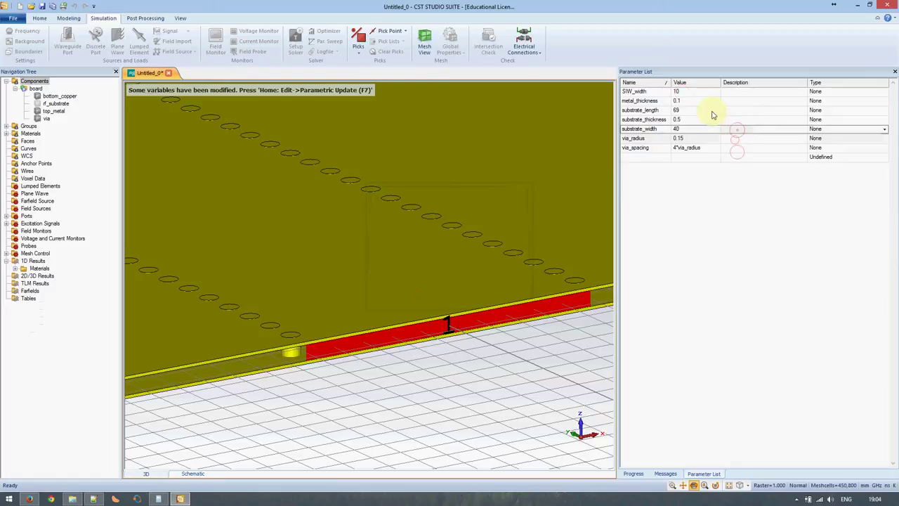
Set the SIW_width parameter to 4 and update the parametric model
left_click(683, 95)
left_click(683, 95)
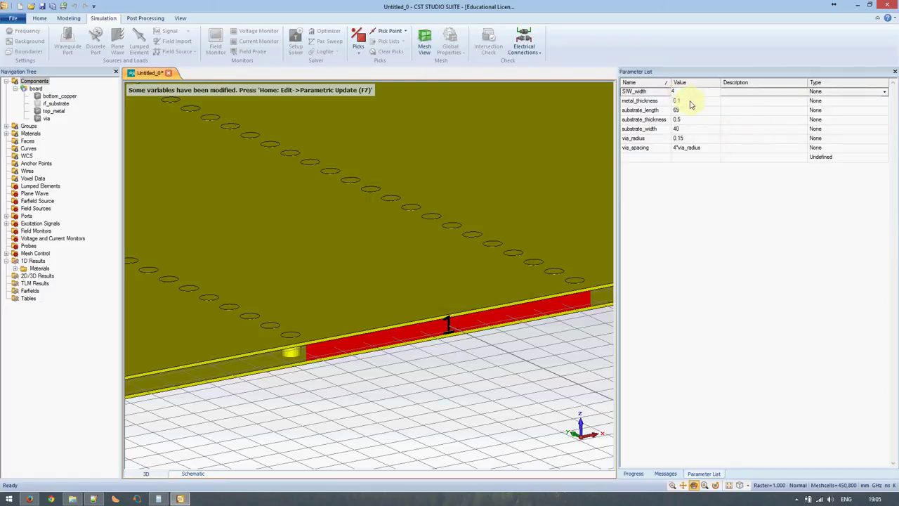
type("4")
left_click(693, 102)
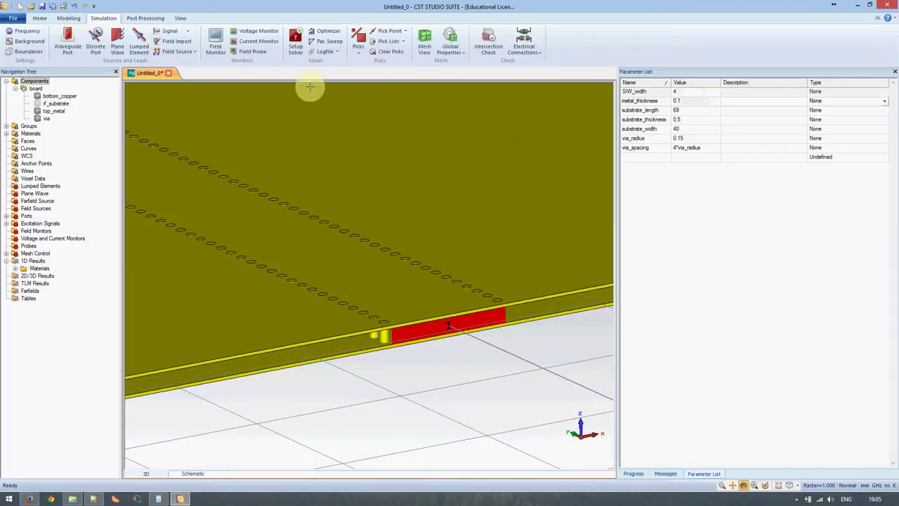
Rerun the time domain solver with port modes only, and examine port 1's e1 mode and its cut-off frequency
left_click(296, 44)
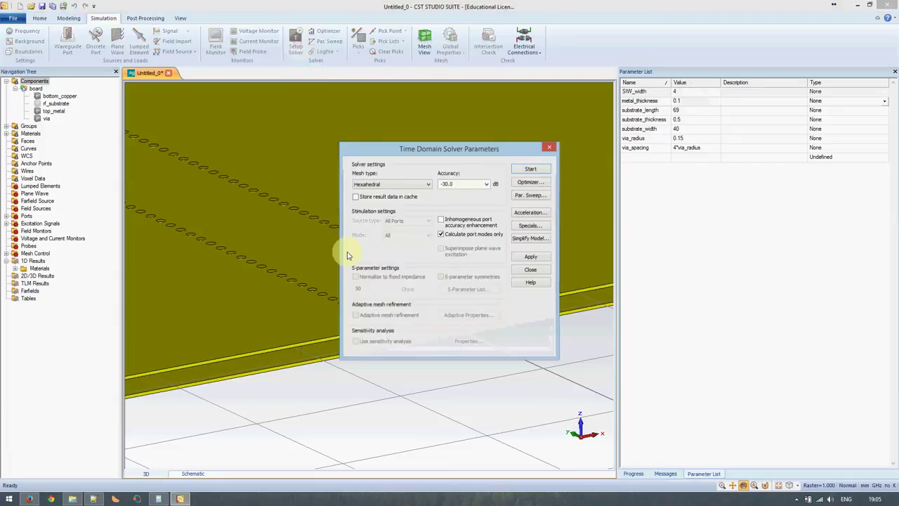
left_click(530, 170)
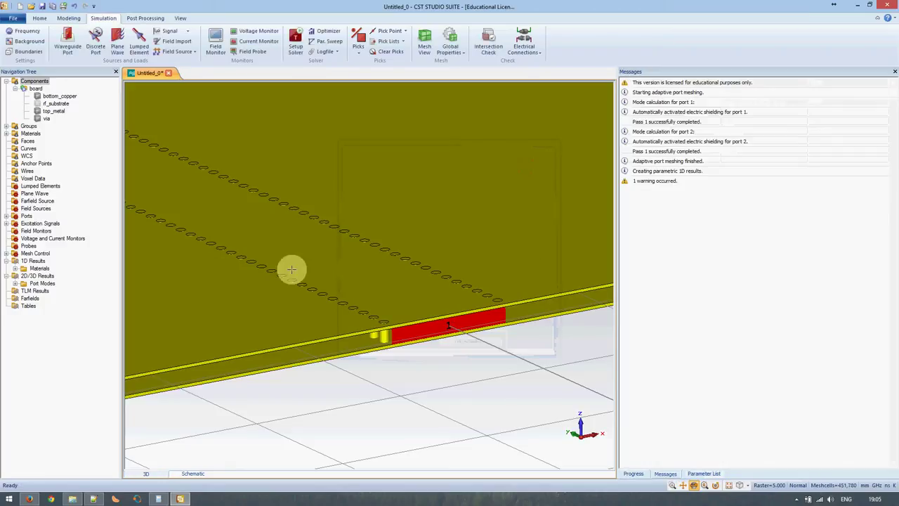
left_click(16, 284)
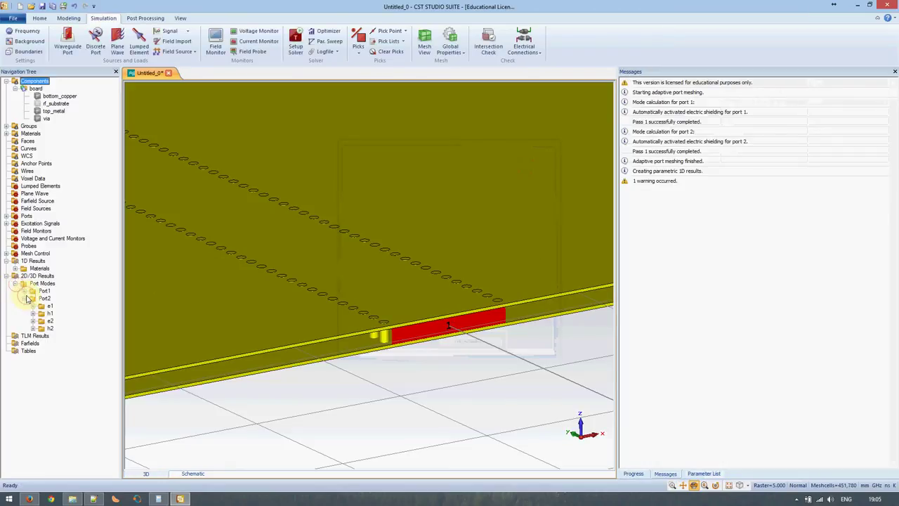
left_click(24, 291)
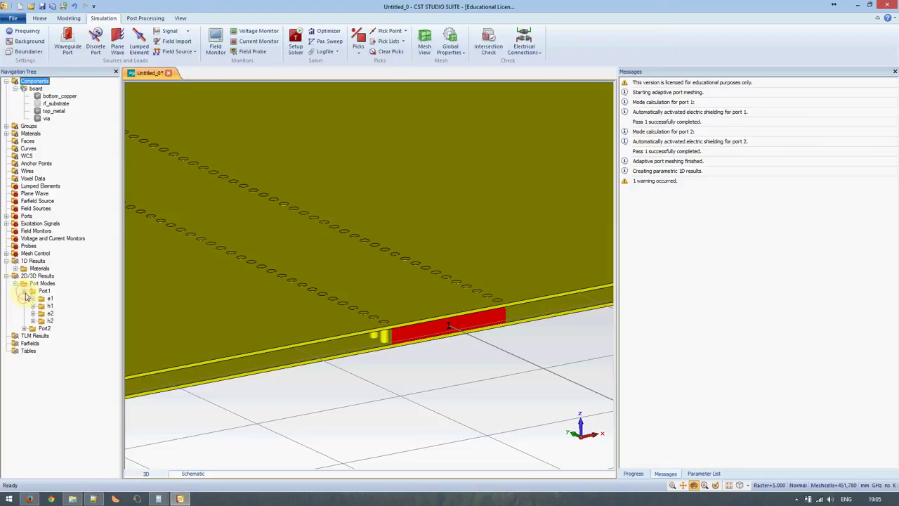
left_click(43, 298)
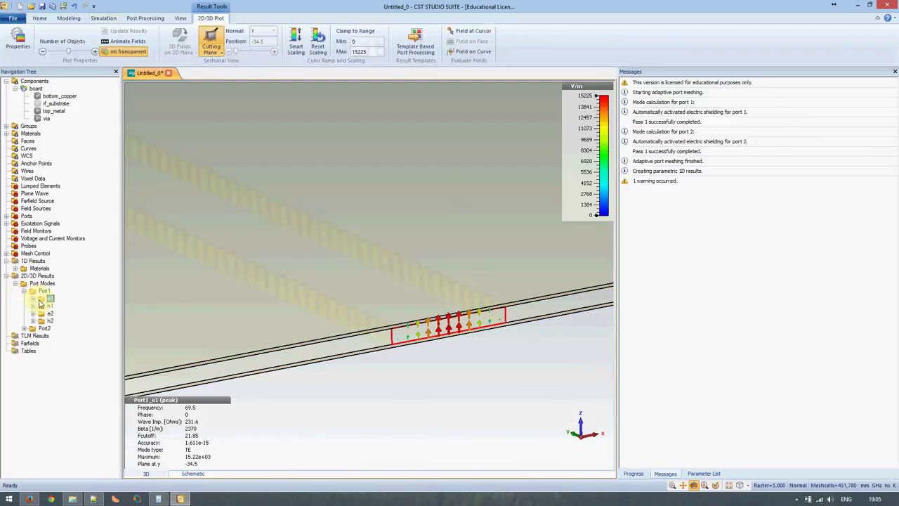
left_click(189, 443)
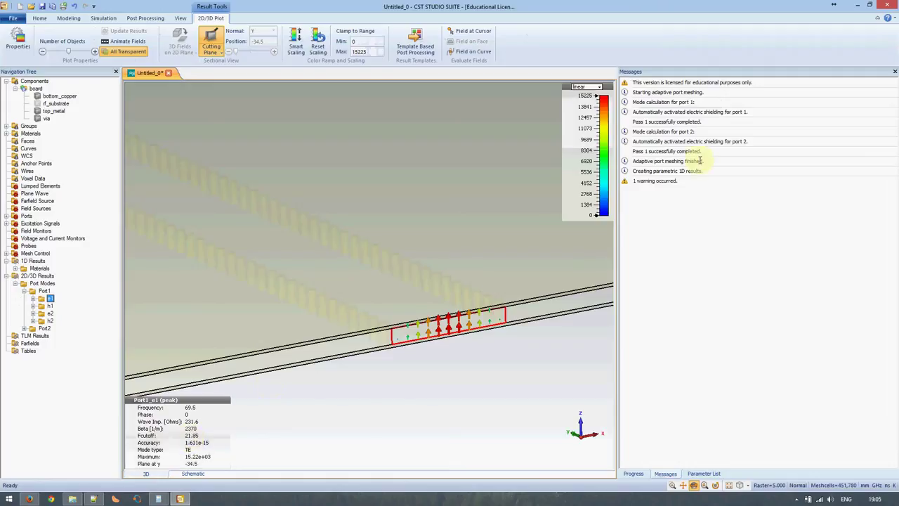
scroll(409, 300, "up", 2)
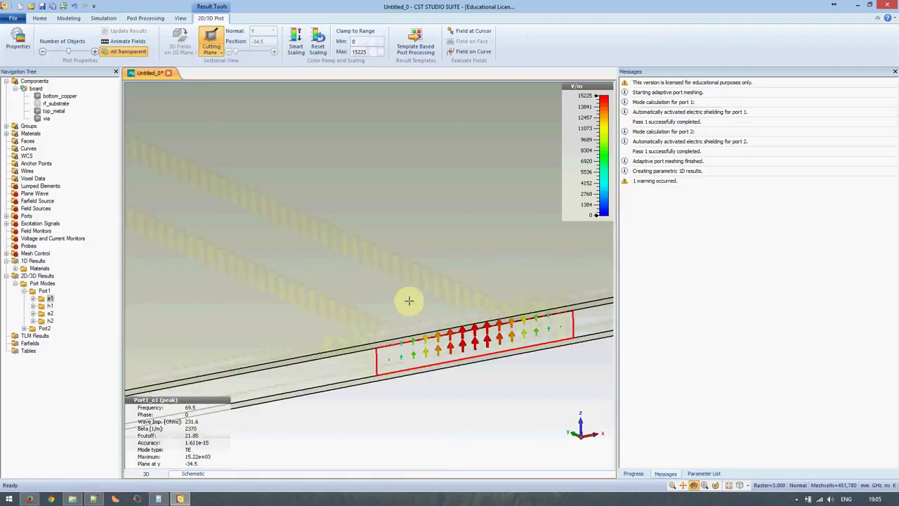
scroll(409, 301, "down", 1)
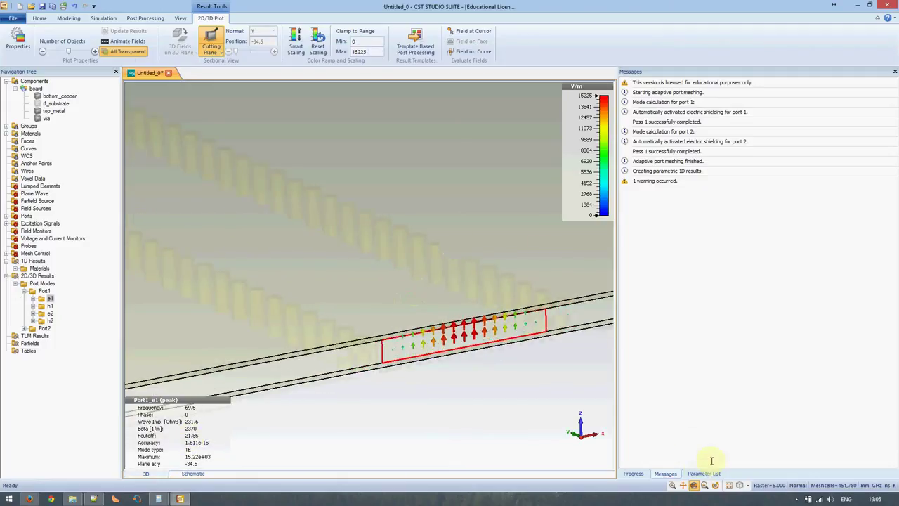
Set the SIW_width parameter to 2, delete the current results and update the parametric model
left_click(633, 474)
left_click(702, 474)
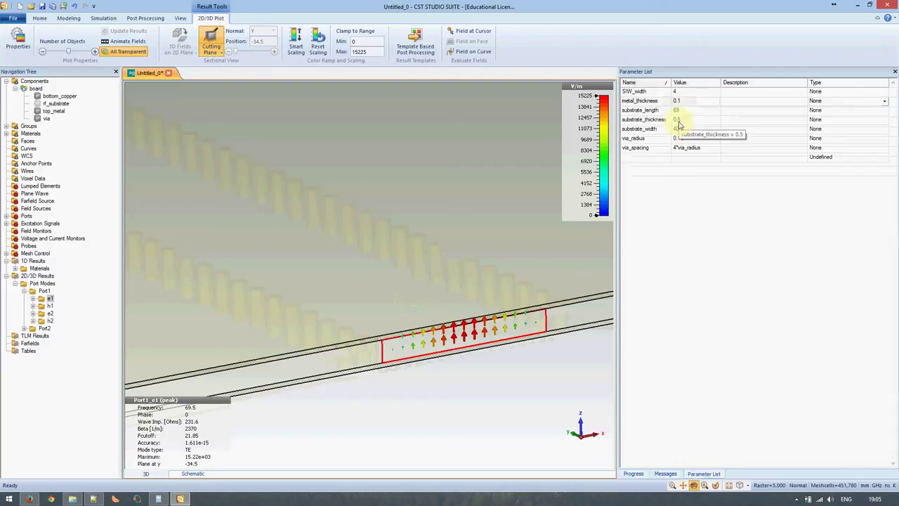
left_click(678, 92)
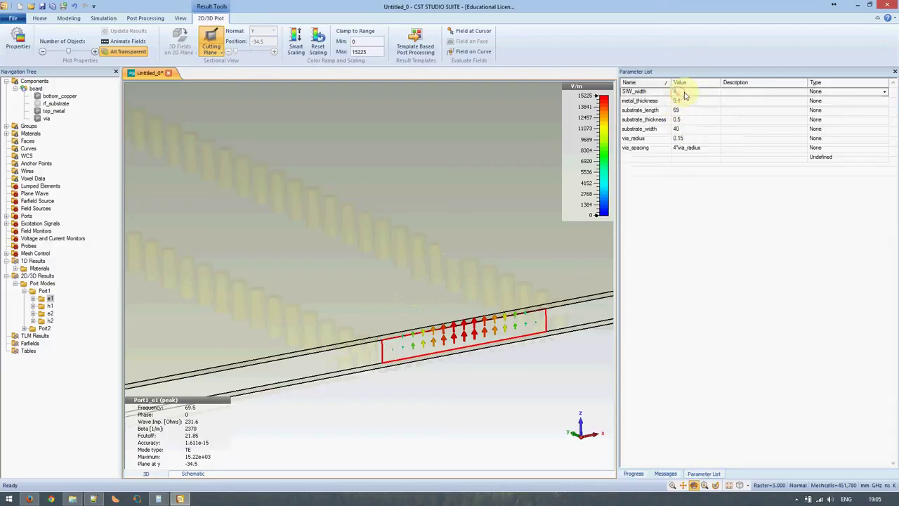
left_click(685, 92)
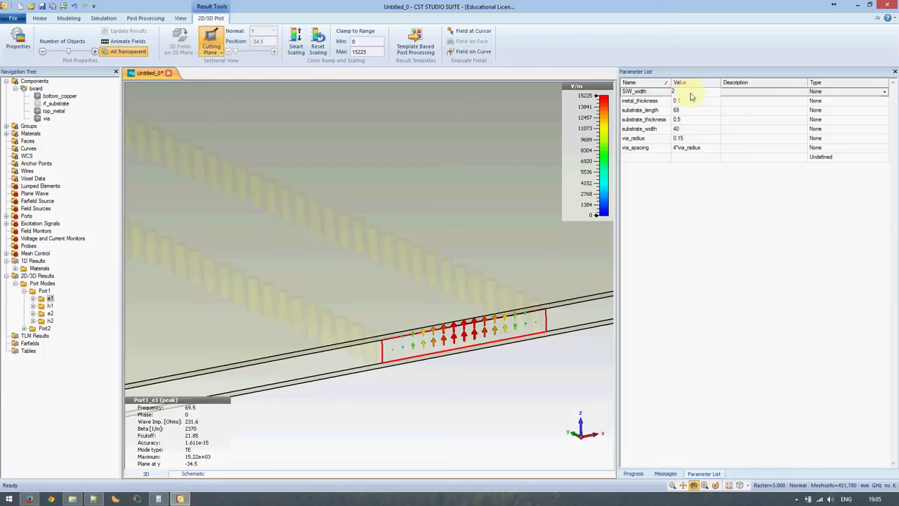
key("Return")
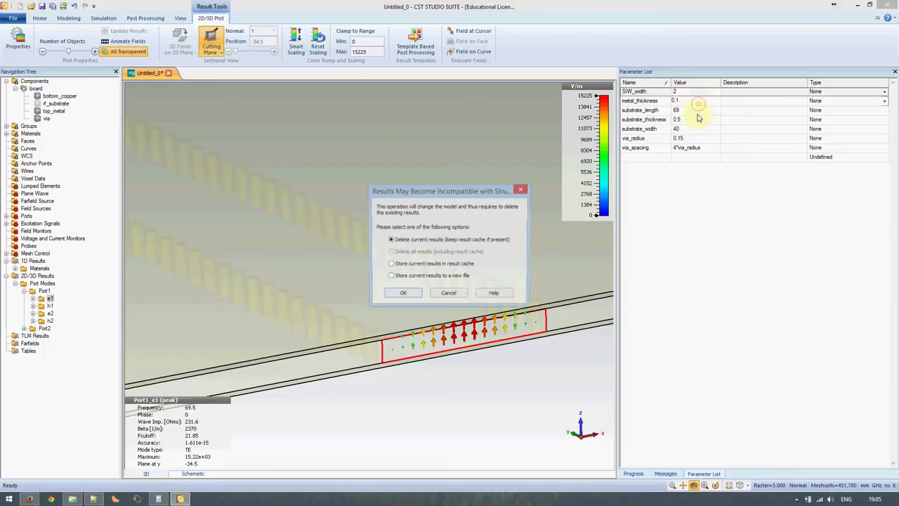
left_click(415, 298)
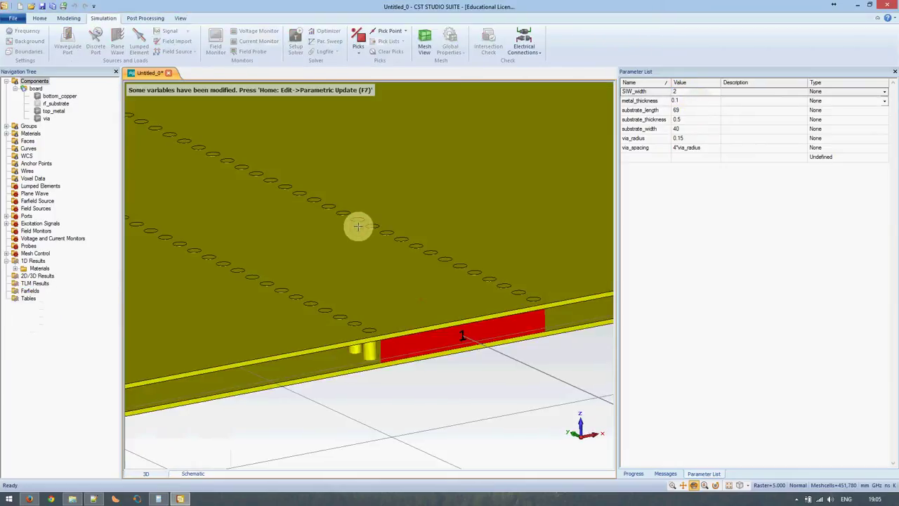
key("F7")
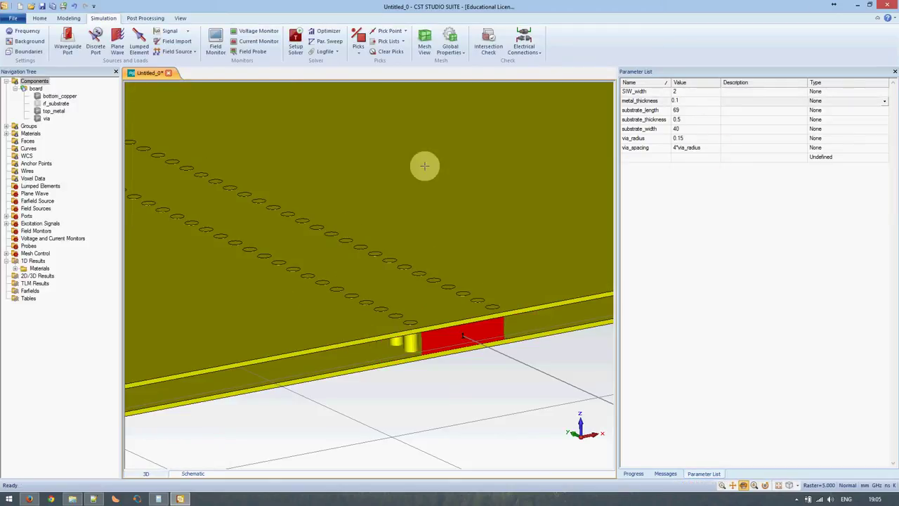
Recalculate the port modes of the narrowed waveguide with the time domain solver
left_click(296, 40)
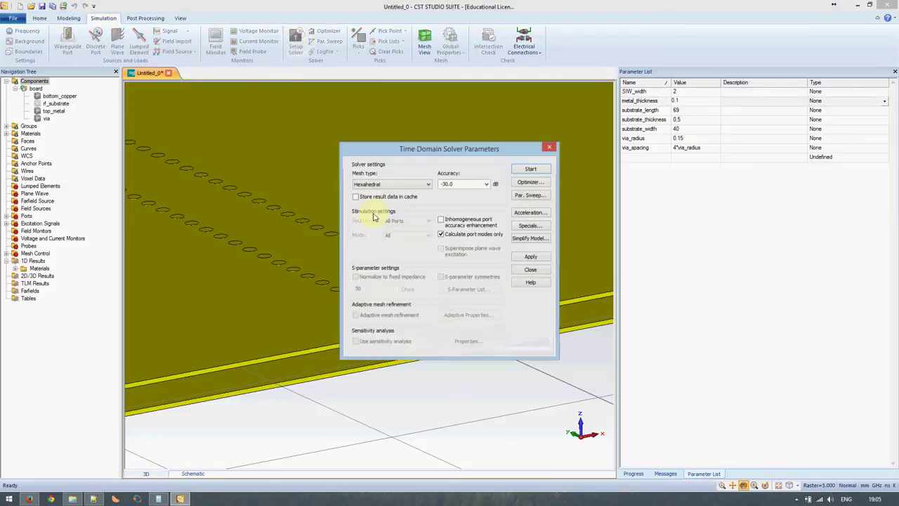
left_click(532, 170)
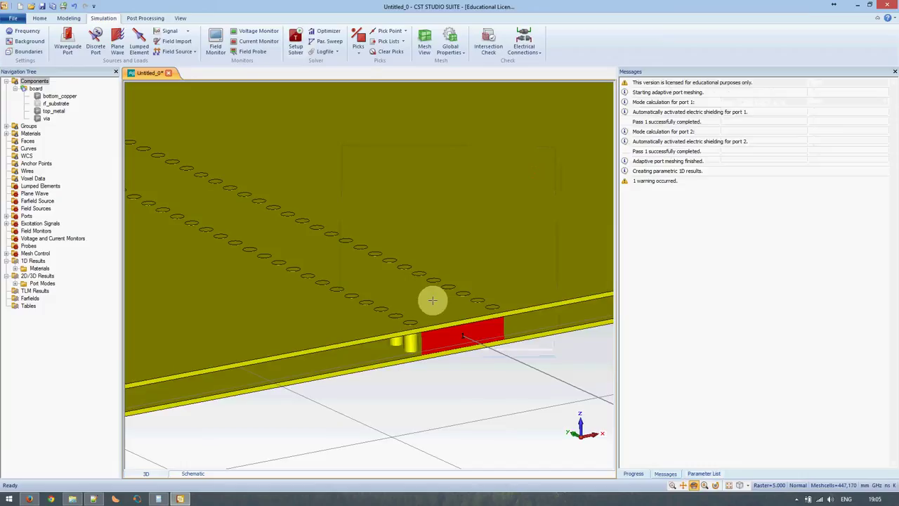
Display port 1's e1 mode for the narrowed waveguide and examine its cut-off frequency
left_click(23, 283)
left_click(33, 291)
left_click(47, 298)
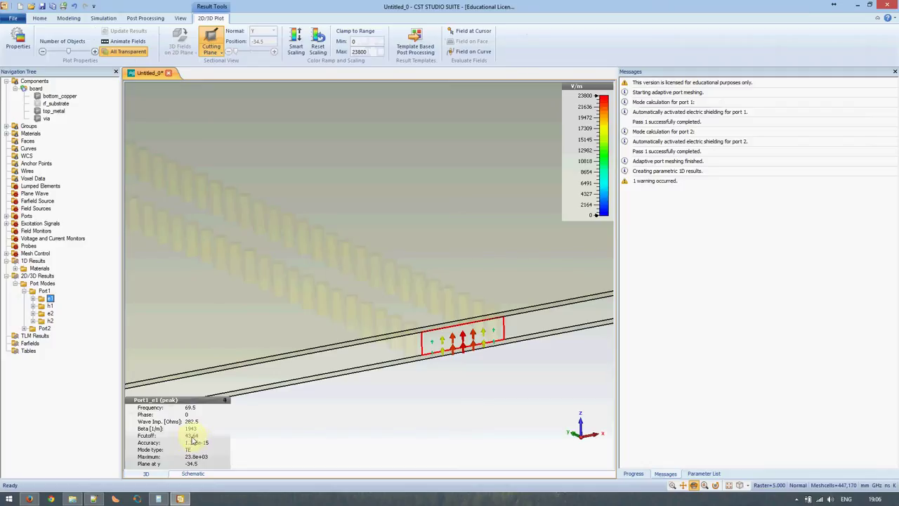
Switch to the Notepad++ notes and check the TE10 cut-off required for the 56 GHz lower transmission frequency, including the 1/1.25 factor
left_click(93, 498)
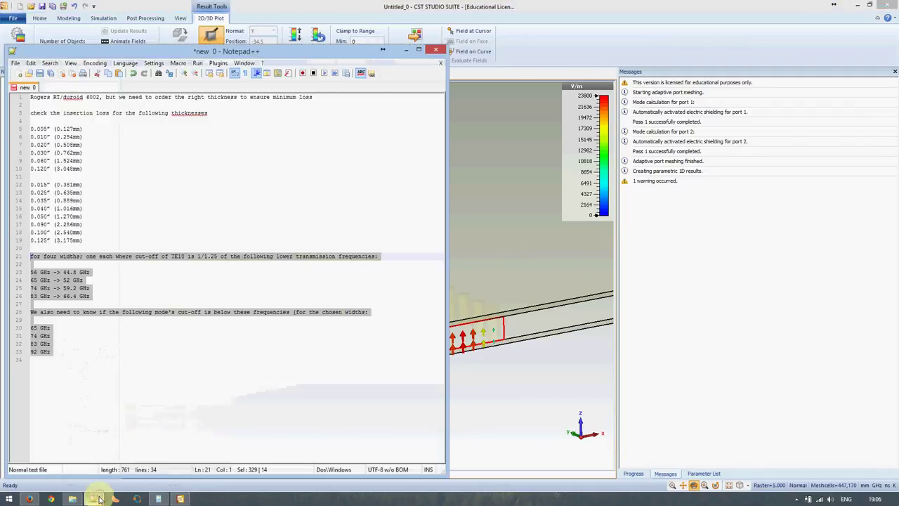
left_click(99, 265)
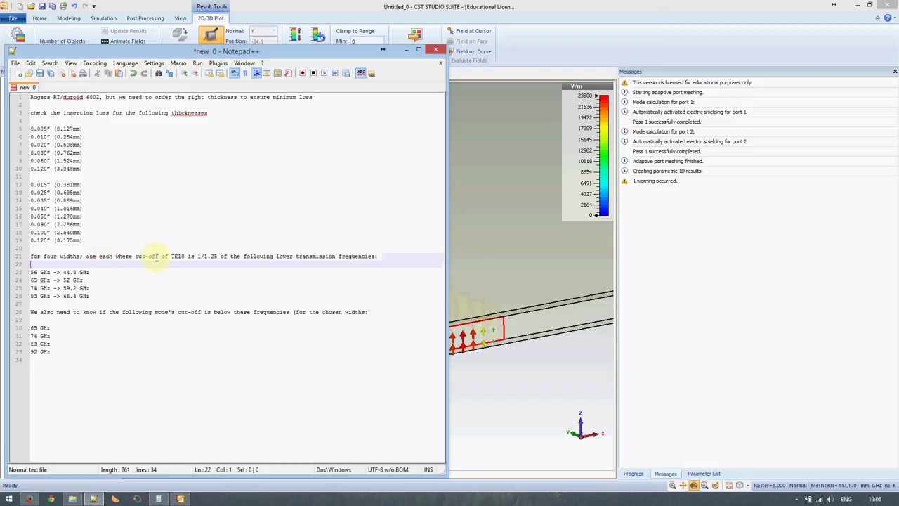
left_click(204, 256)
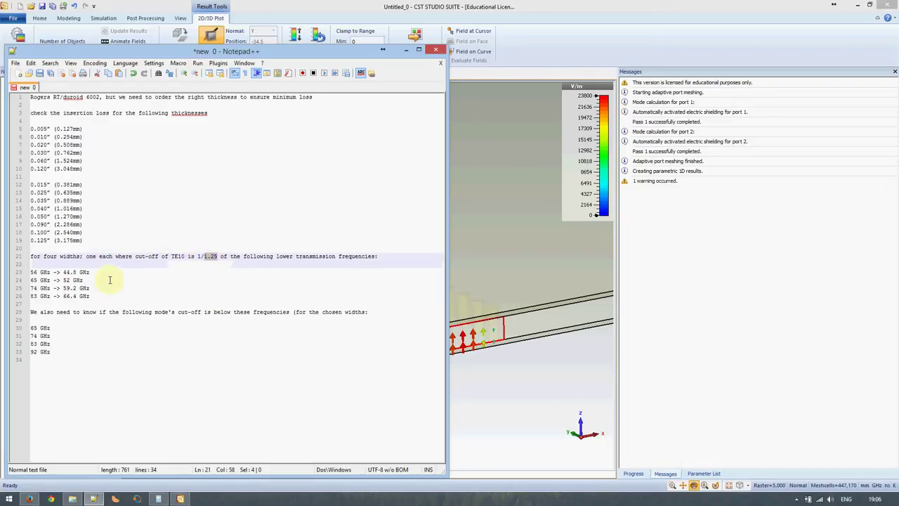
double_click(34, 272)
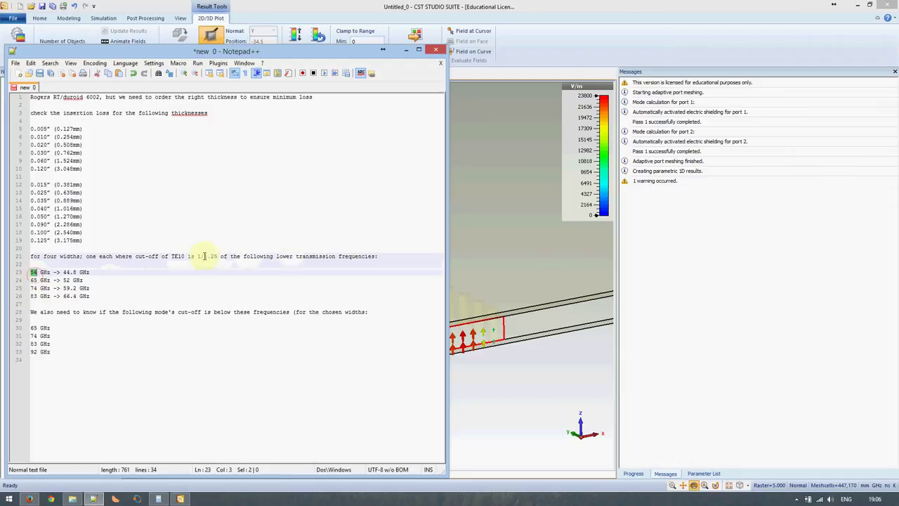
left_click_drag(203, 256, 215, 256)
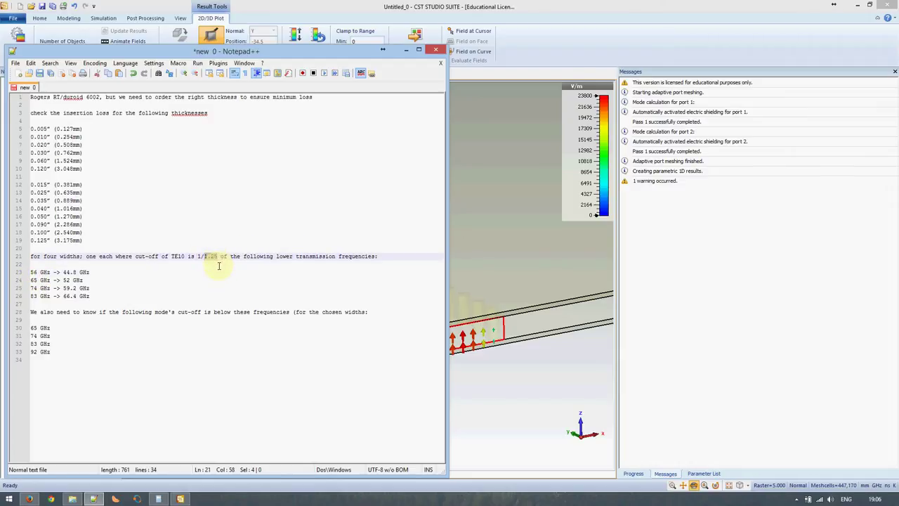
double_click(67, 272)
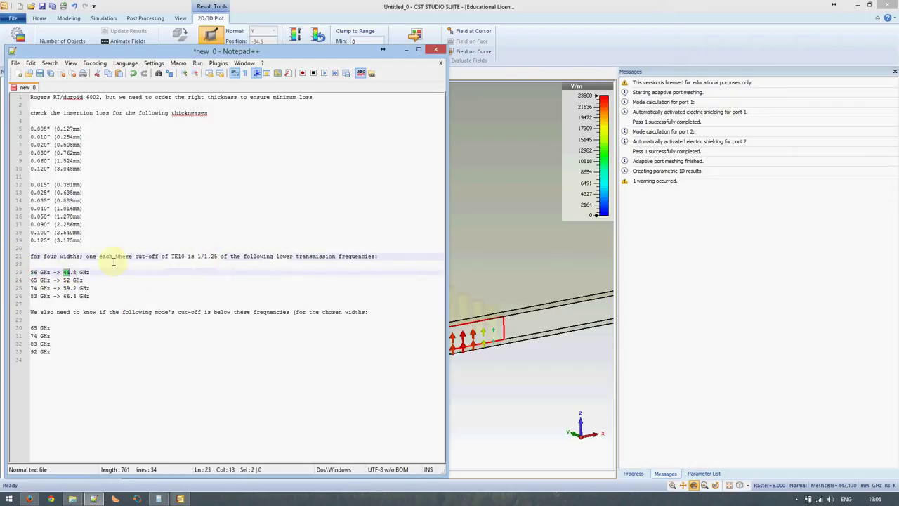
left_click(407, 51)
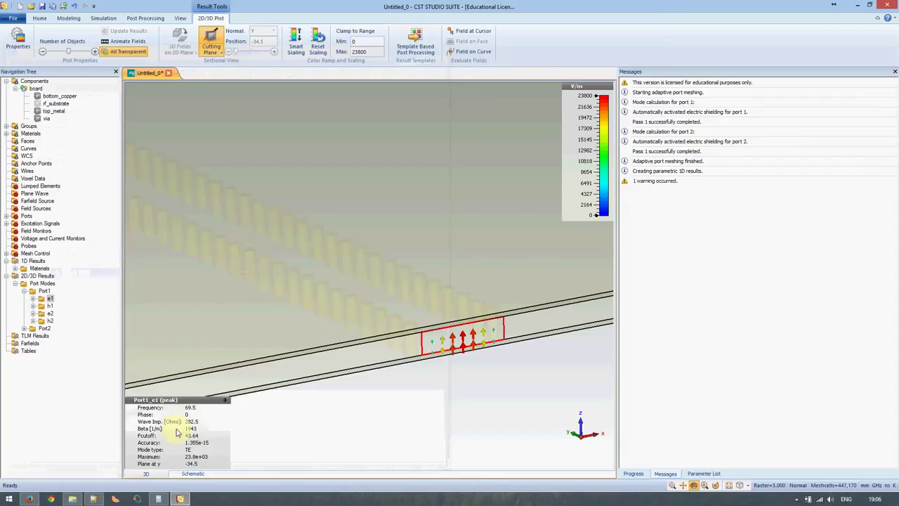
Display port 1's e2 mode and compare its cut-off frequency with the 65 GHz limit in the Notepad++ notes
left_click(48, 313)
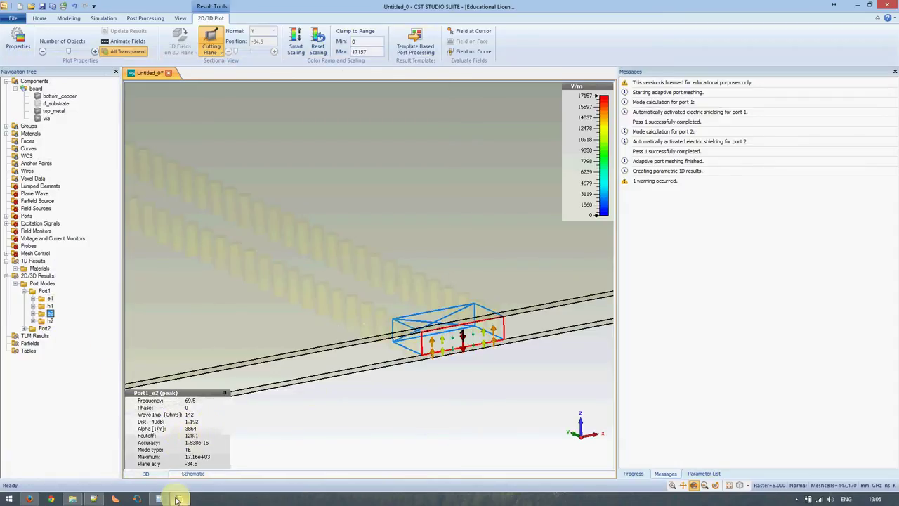
left_click(94, 498)
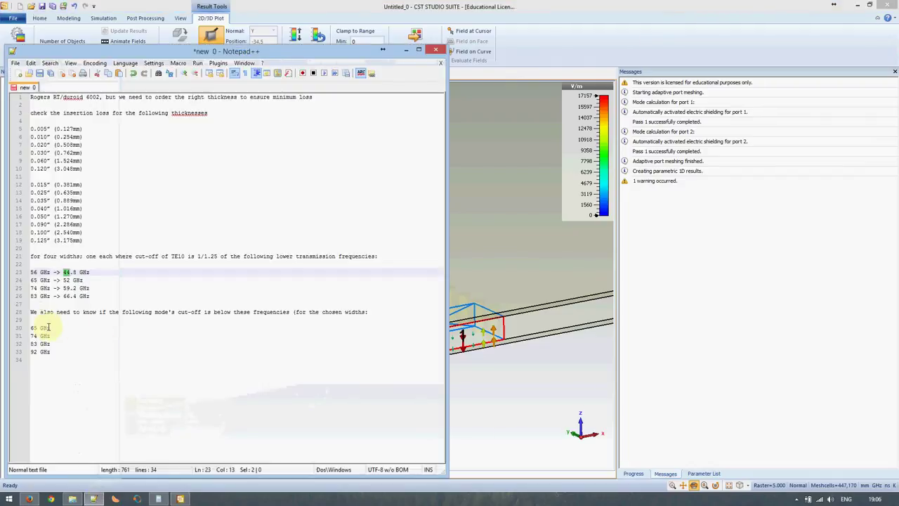
left_click(34, 327)
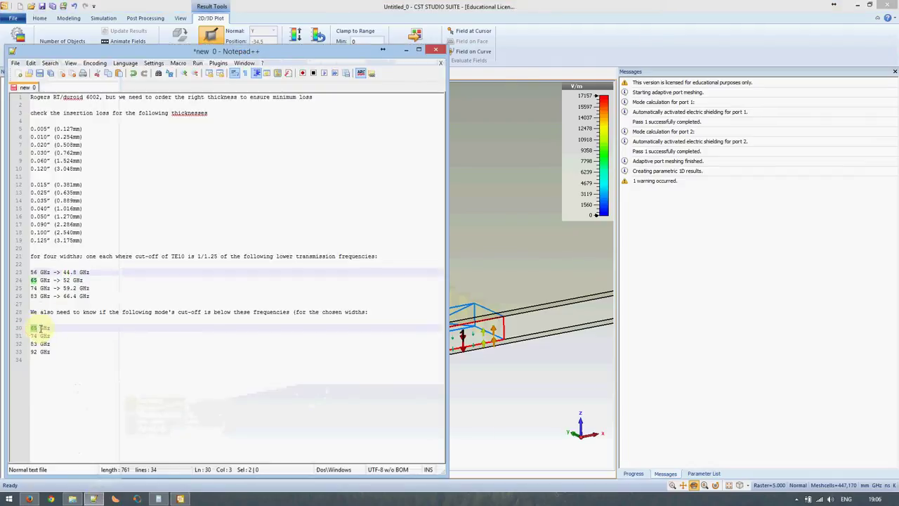
left_click_drag(51, 328, 30, 329)
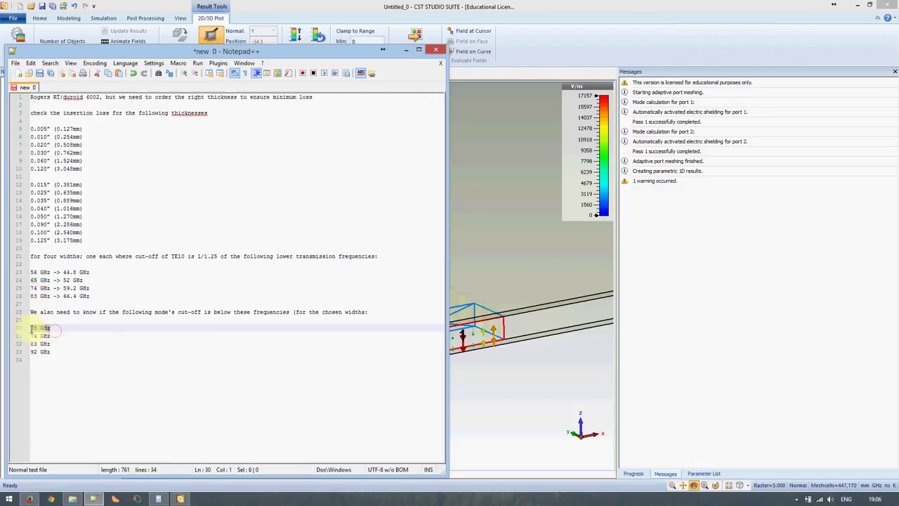
left_click(106, 498)
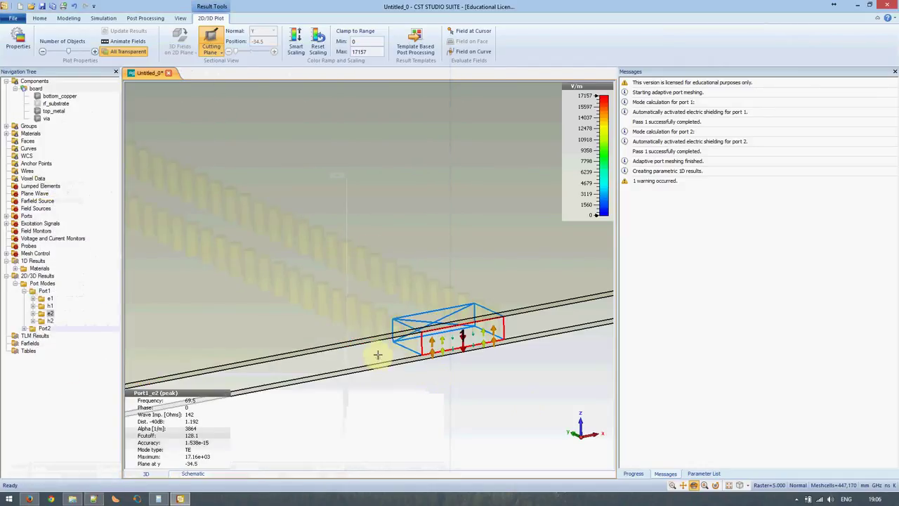
Return to the board's component view and review the frequency range settings and the time domain solver parameters
left_click(33, 81)
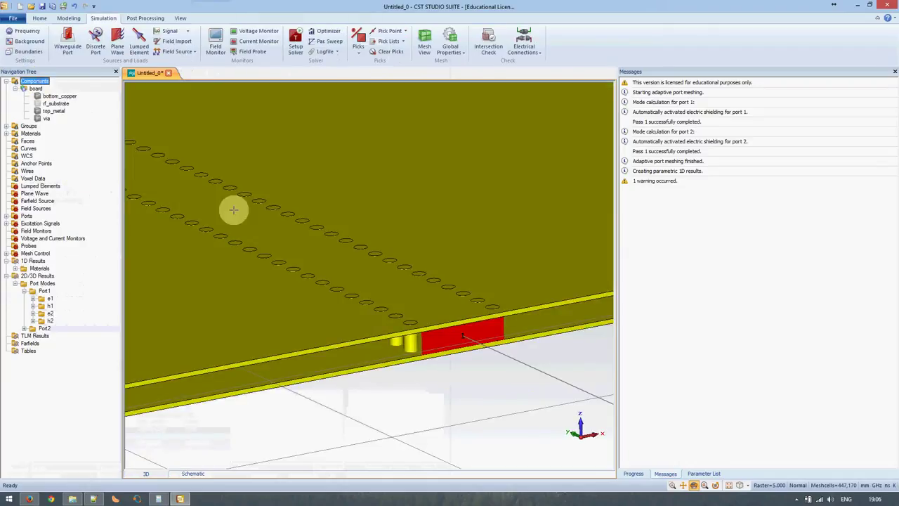
scroll(411, 301, "down", 5)
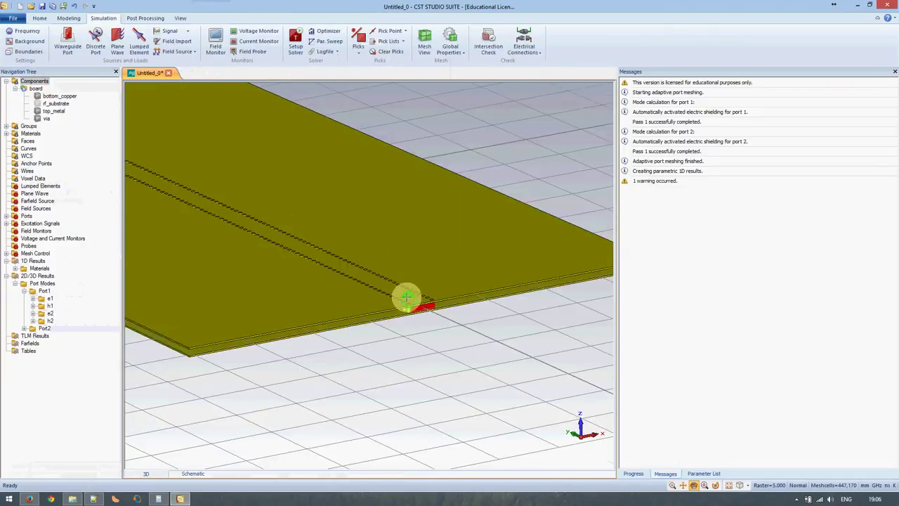
scroll(407, 292, "down", 2)
scroll(405, 293, "up", 4)
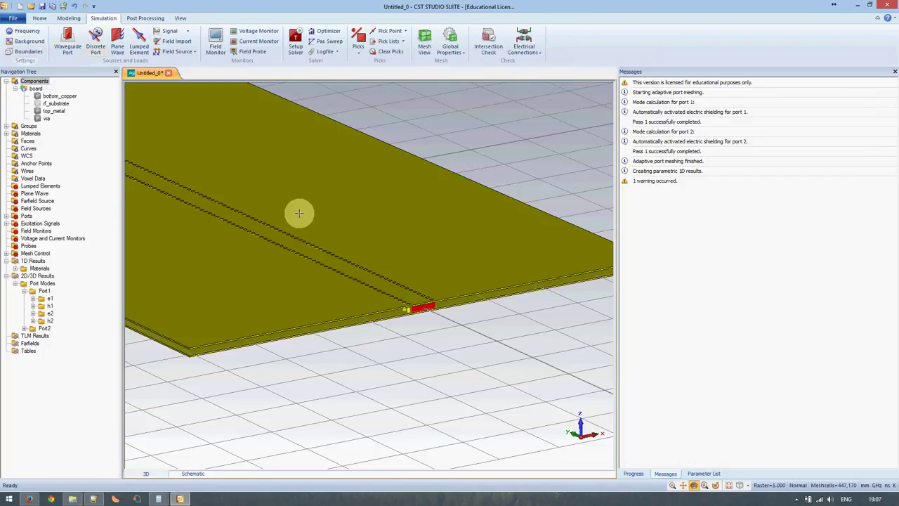
left_click(26, 31)
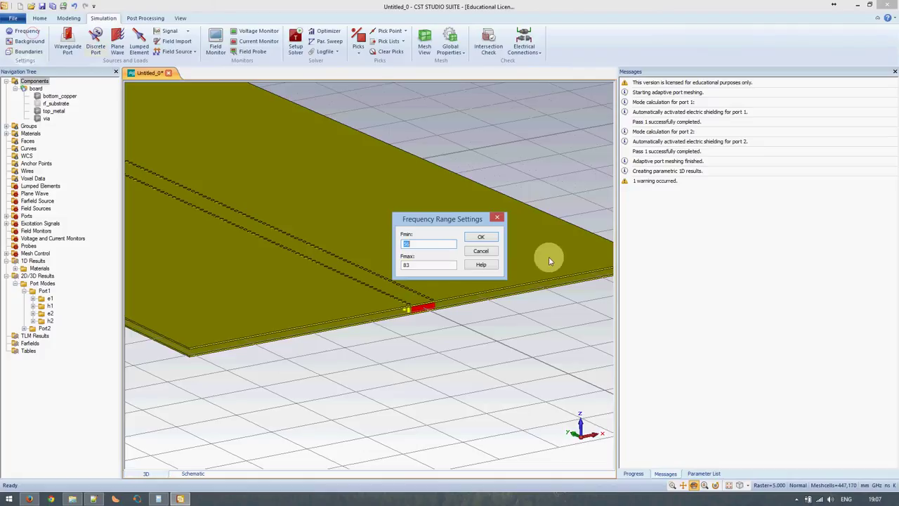
left_click(481, 236)
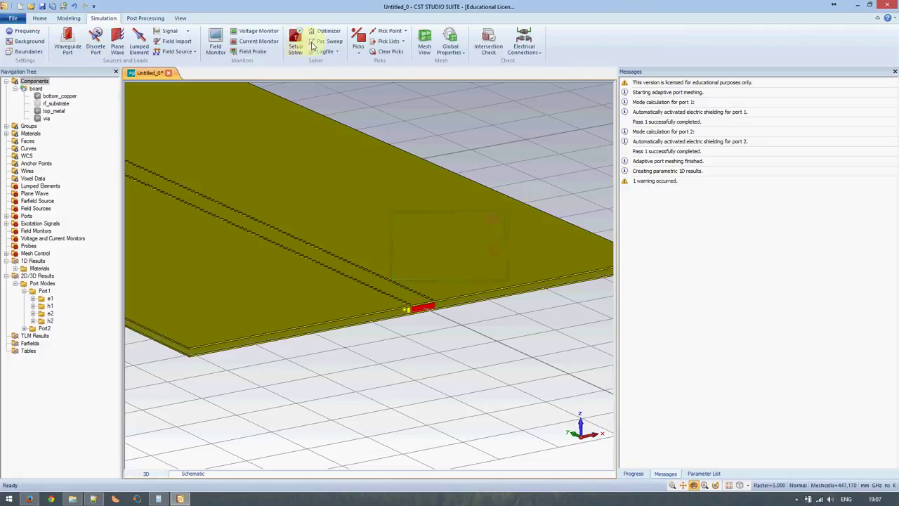
left_click(297, 43)
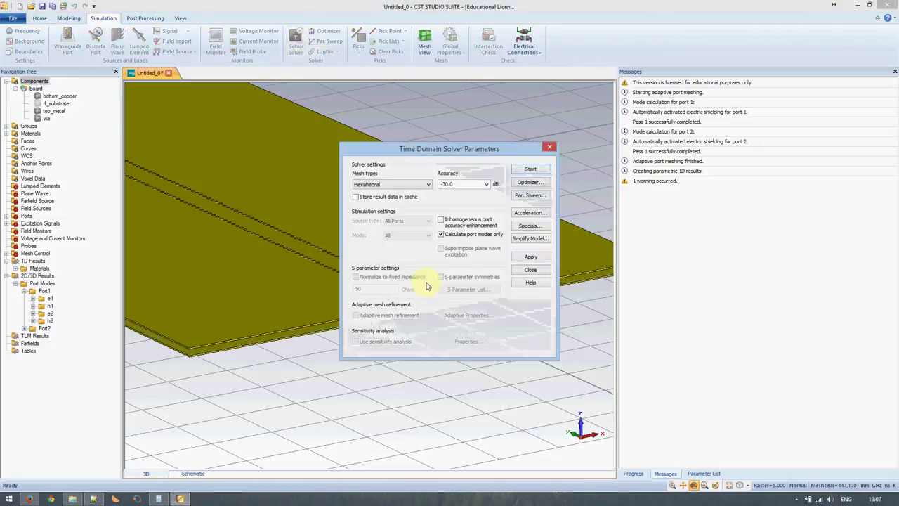
left_click(529, 271)
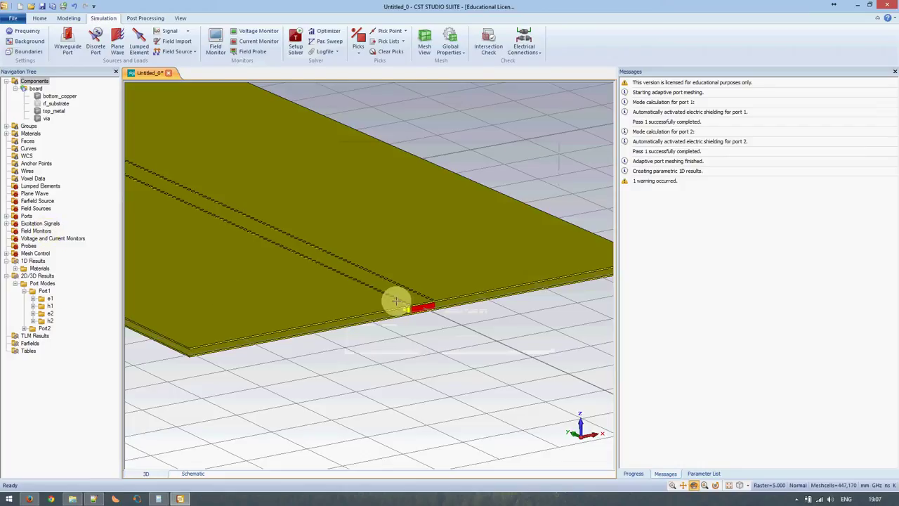
Set port 1's number of modes to 1 and delete the current results
left_click(6, 216)
left_click(40, 225)
right_click(40, 225)
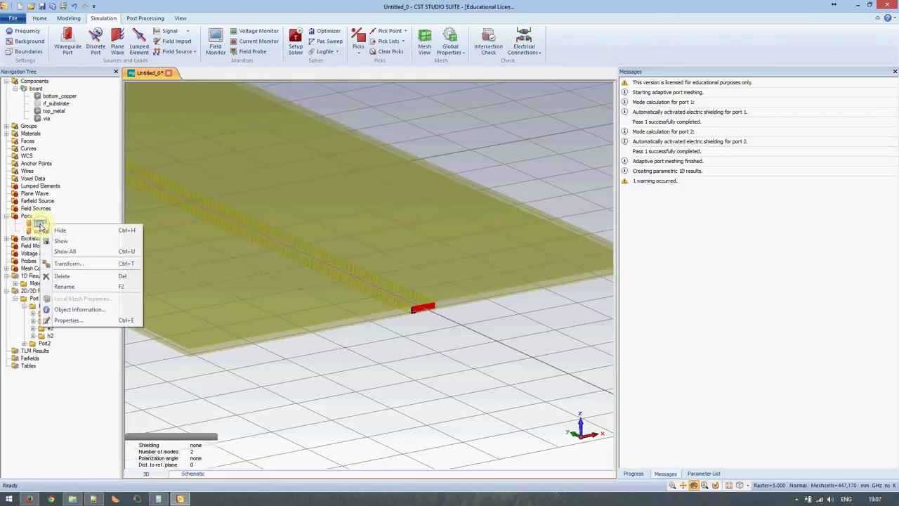
left_click(67, 319)
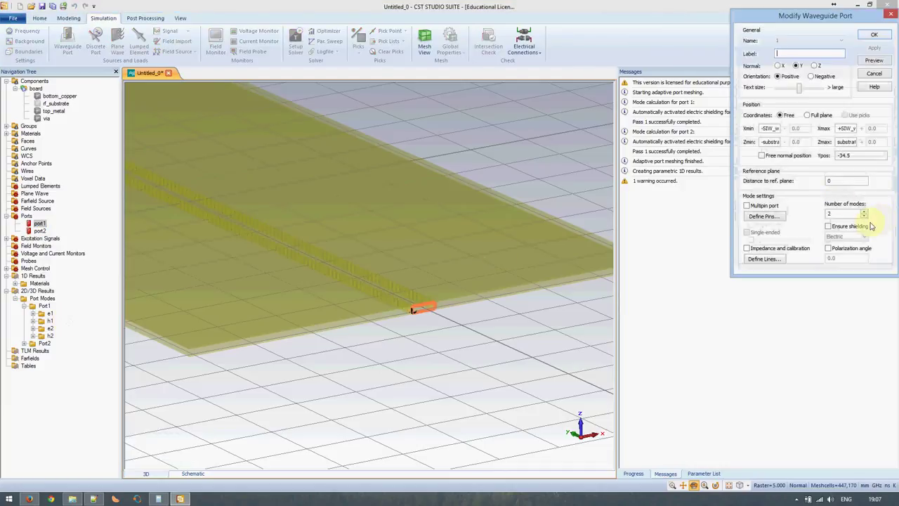
left_click(874, 35)
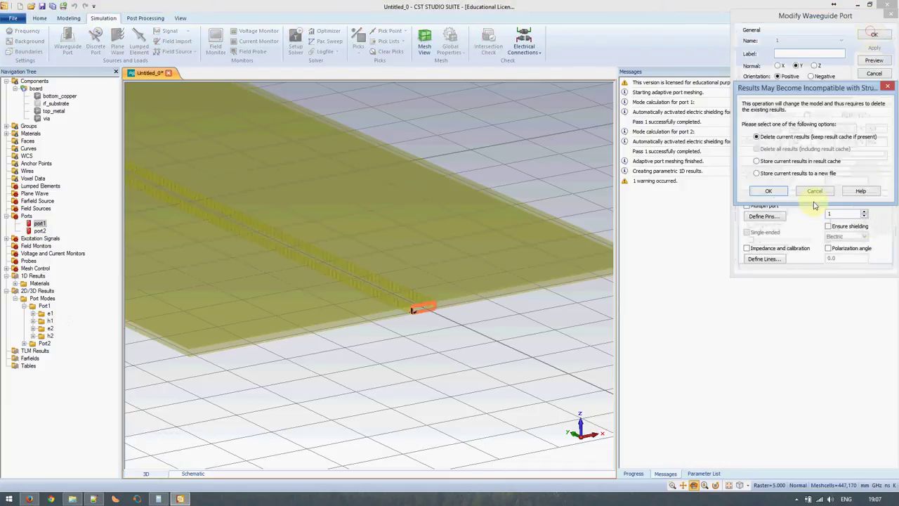
left_click(783, 192)
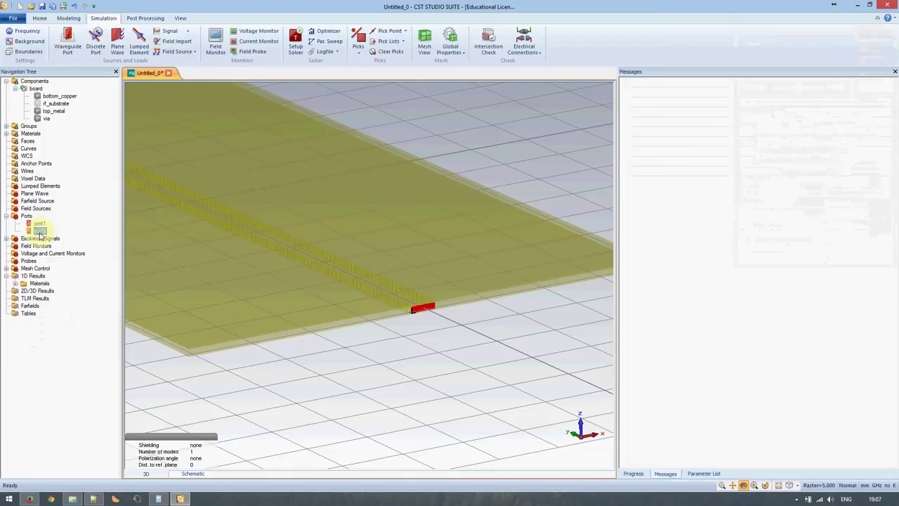
Set port 2's number of modes to 1
right_click(39, 233)
left_click(63, 332)
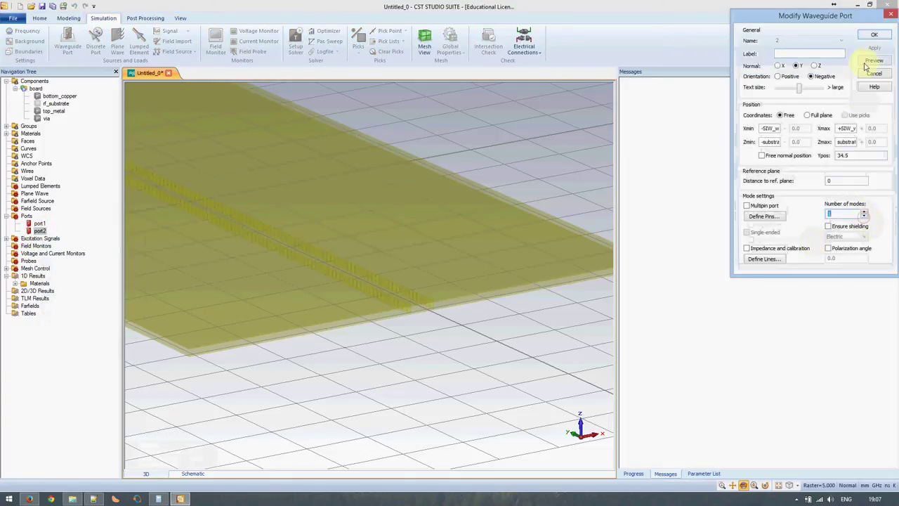
left_click(874, 35)
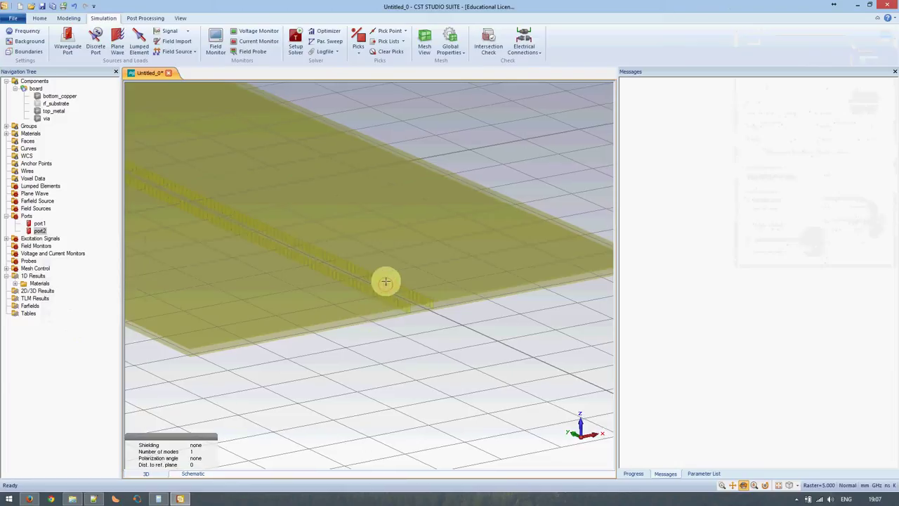
Turn off the port-modes-only calculation and start the full time domain simulation with all ports as source
scroll(373, 287, "down", 5)
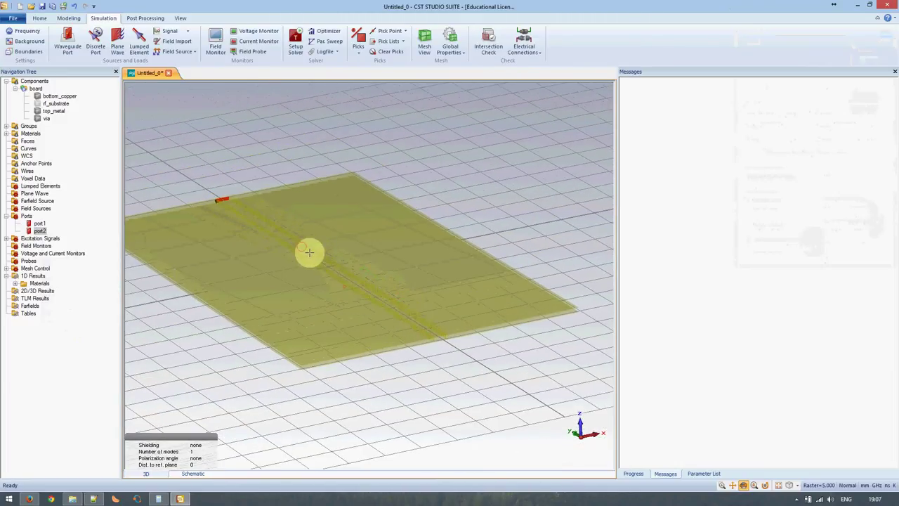
left_click(34, 81)
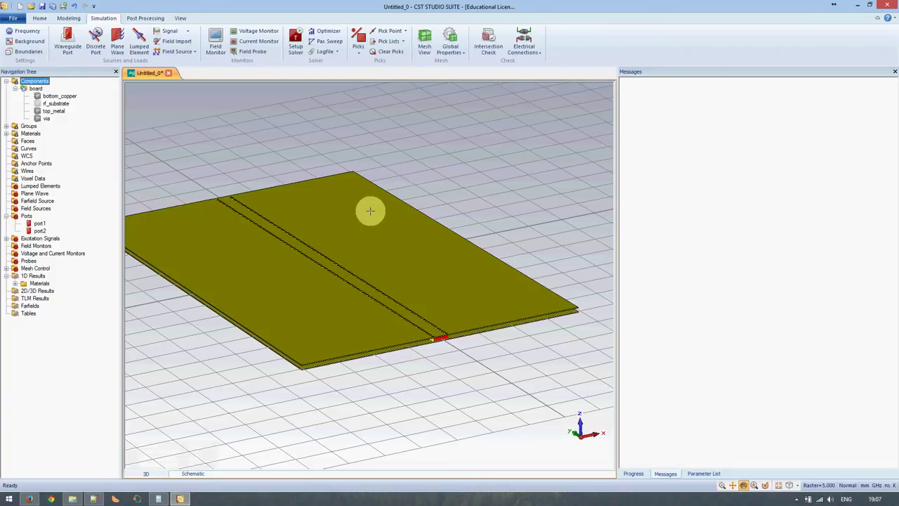
left_click(295, 41)
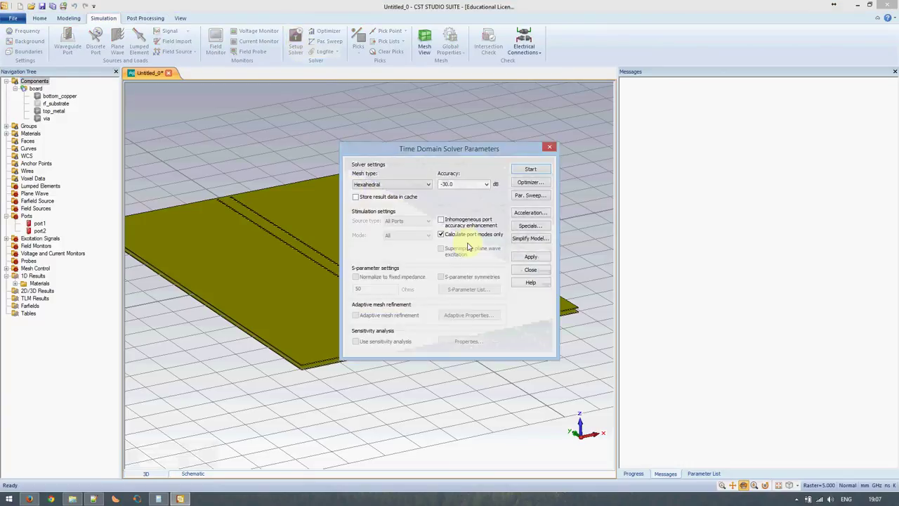
left_click(441, 235)
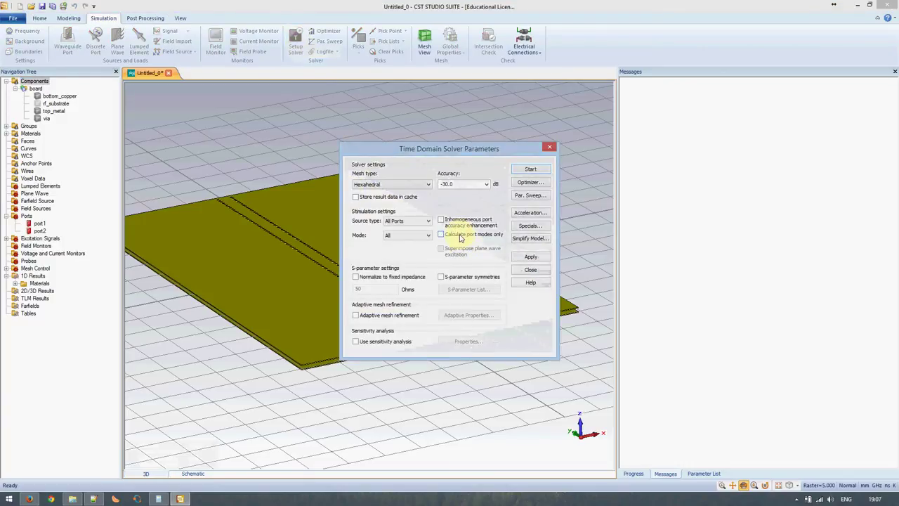
left_click(530, 169)
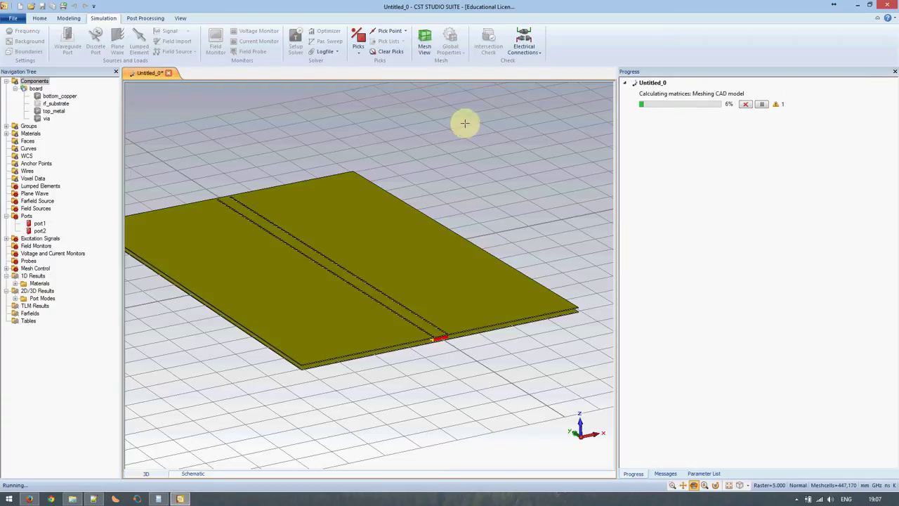
Open the mesh view and inspect the hexahedral mesh around the vias near port 1 on the X = 0 cutting plane
left_click(424, 44)
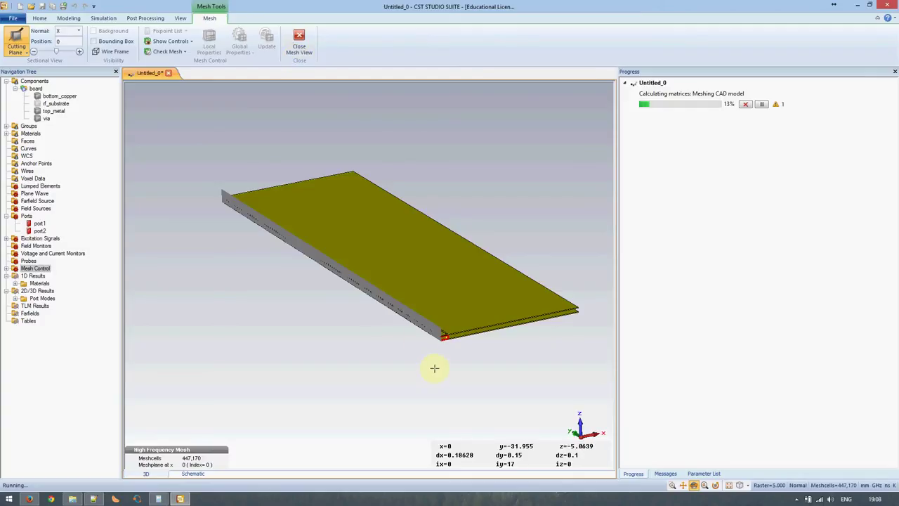
mouse_move(434, 333)
left_mouse_down()
mouse_move(465, 328)
mouse_move(437, 333)
left_mouse_up()
scroll(438, 329, "down", 2)
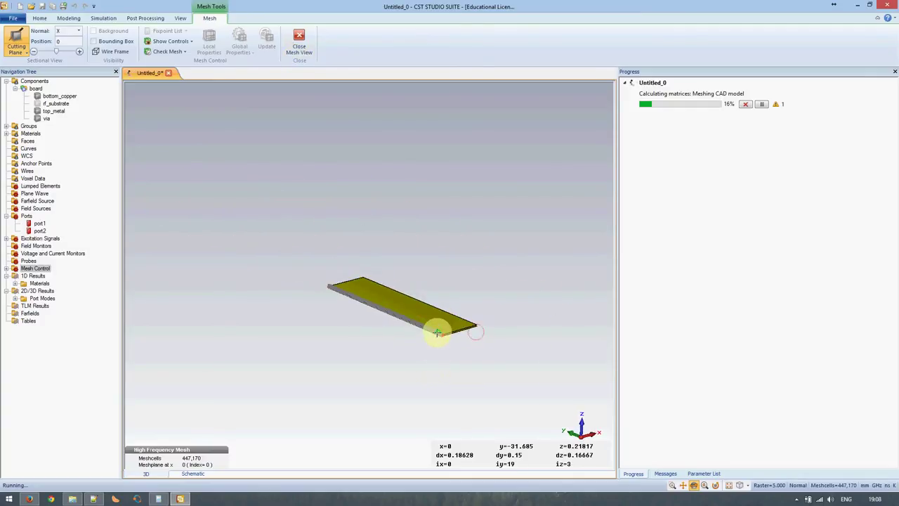
scroll(438, 328, "up", 6)
scroll(454, 313, "up", 3)
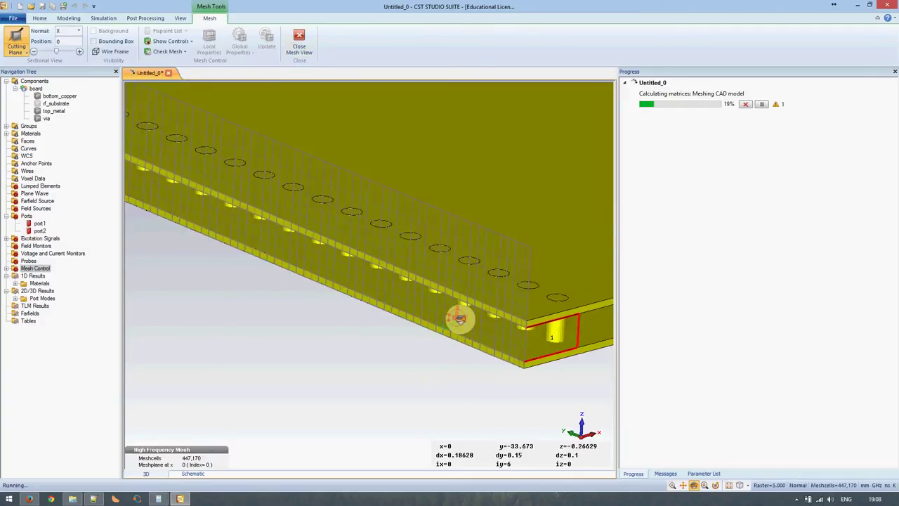
left_click_drag(457, 317, 480, 309)
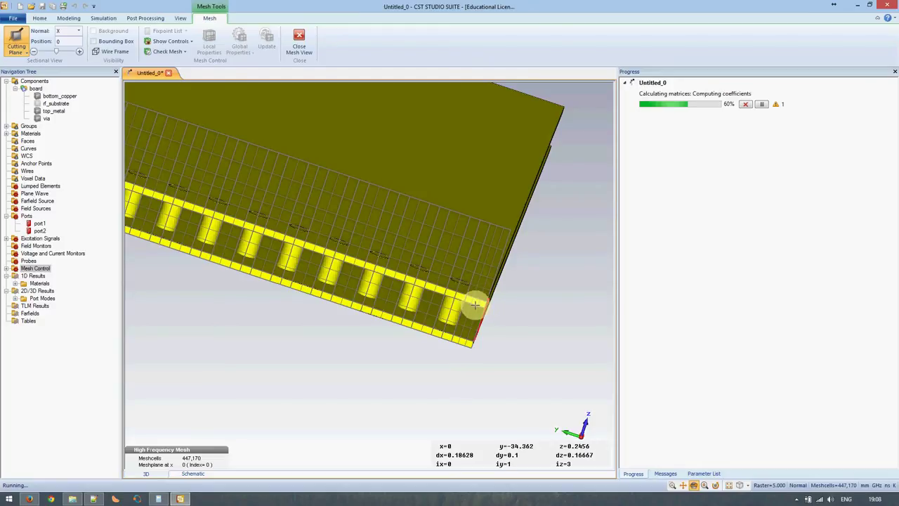
Inspect the mesh on the vias and substrate edge near port 1 from different angles, and close the mesh view
scroll(475, 305, "up", 4)
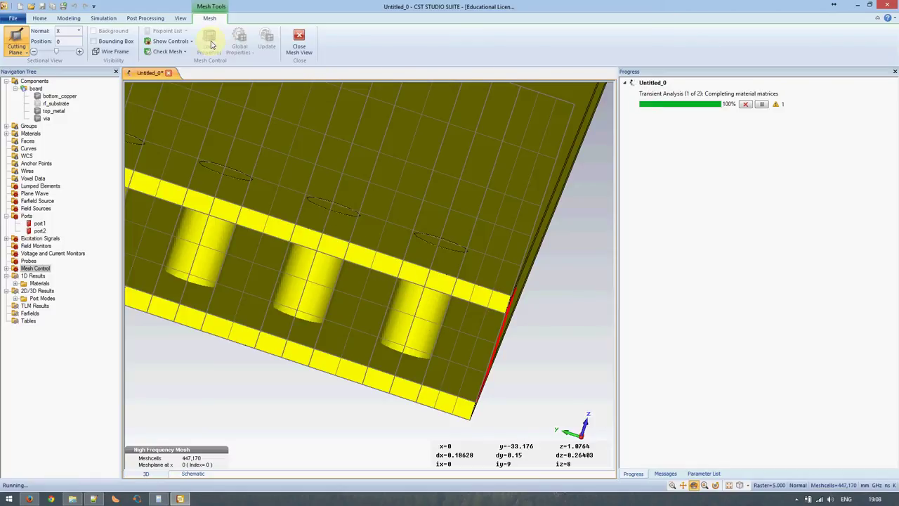
left_click(303, 166)
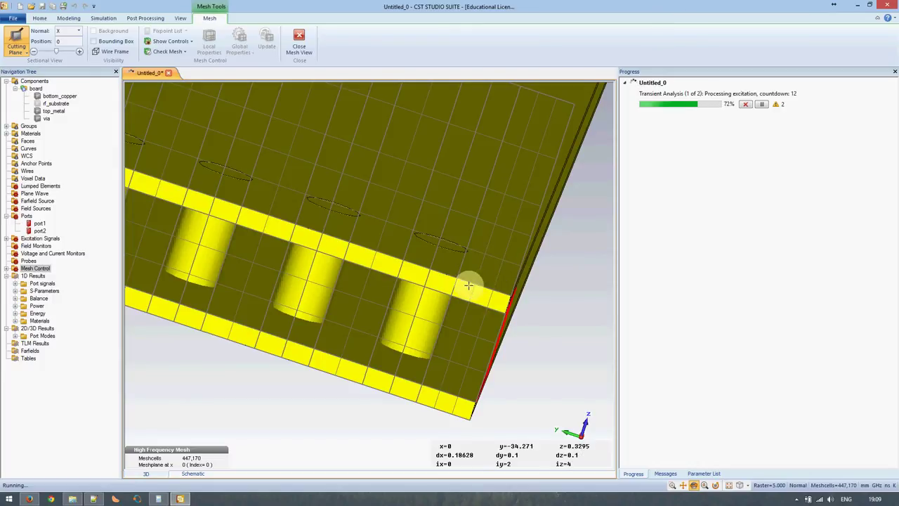
scroll(469, 263, "down", 4)
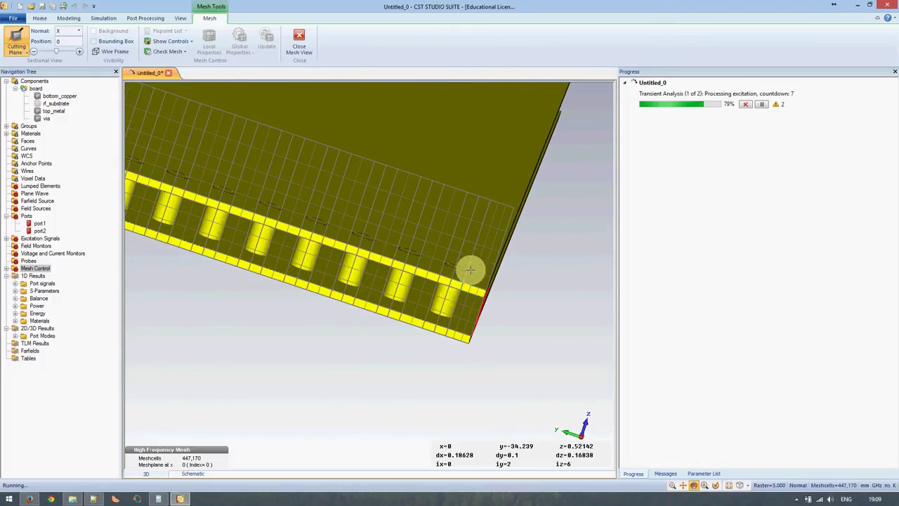
left_click_drag(468, 267, 382, 303)
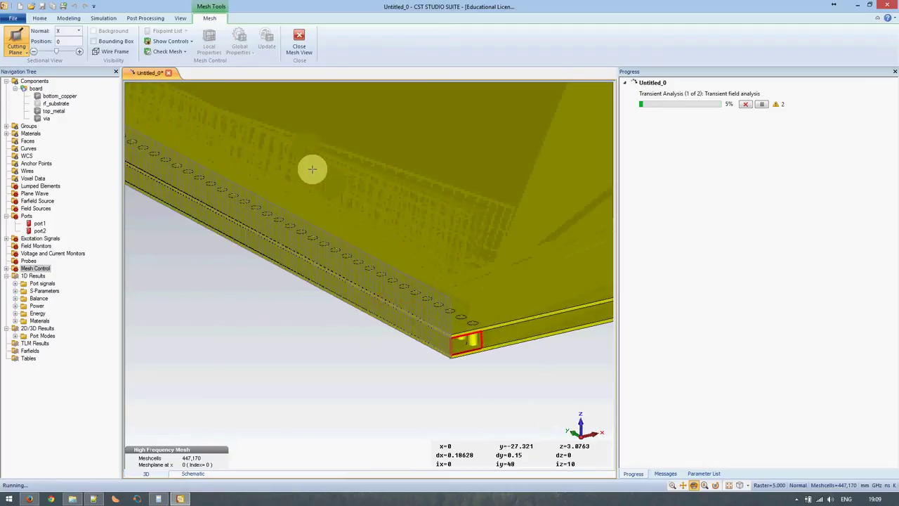
left_click(300, 44)
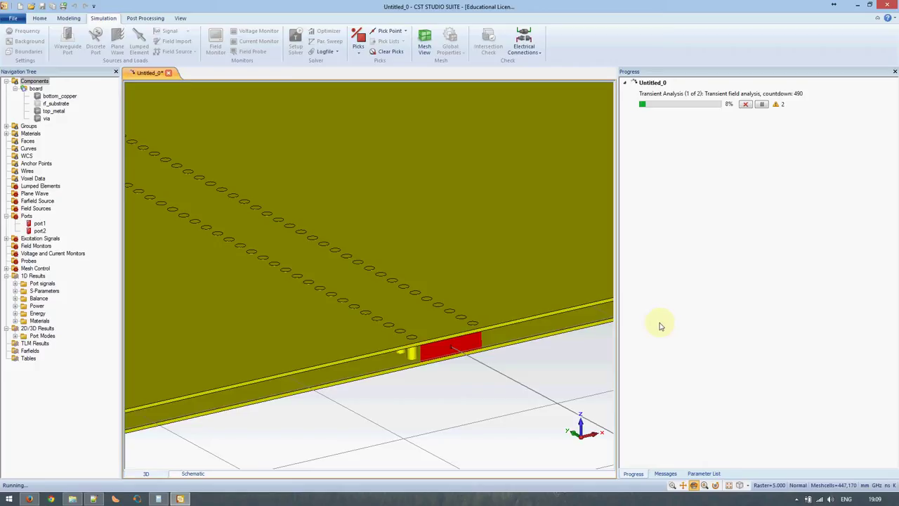
Check the overall CPU performance and the solver process's CPU usage in Task Manager, with processes sorted by CPU, and close it
right_click(412, 497)
left_click(428, 465)
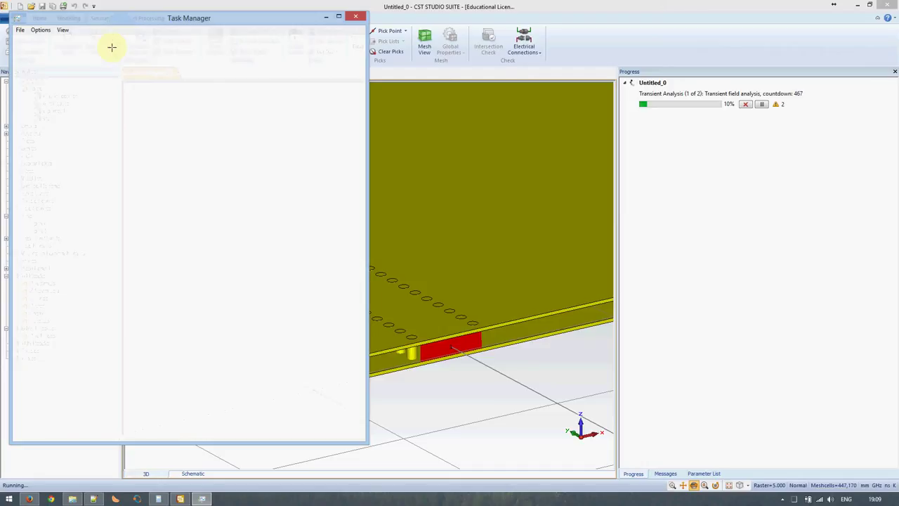
left_click(794, 93)
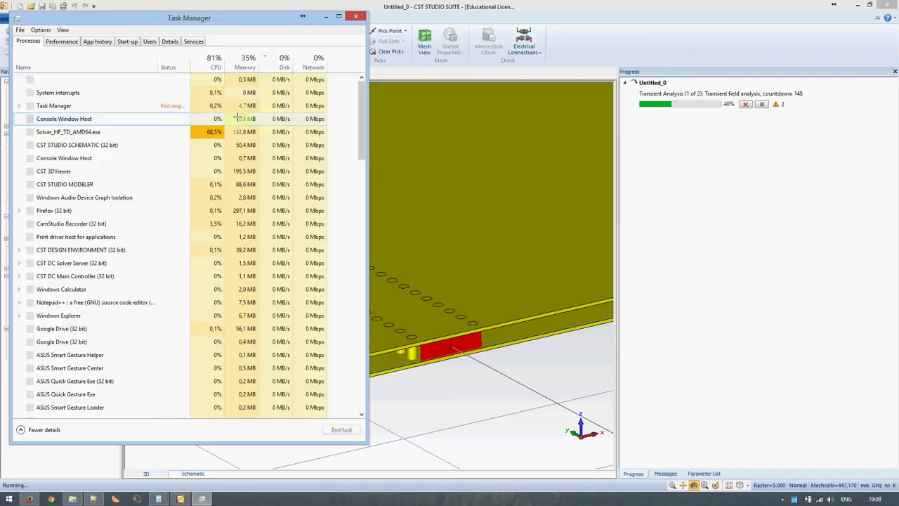
left_click(61, 41)
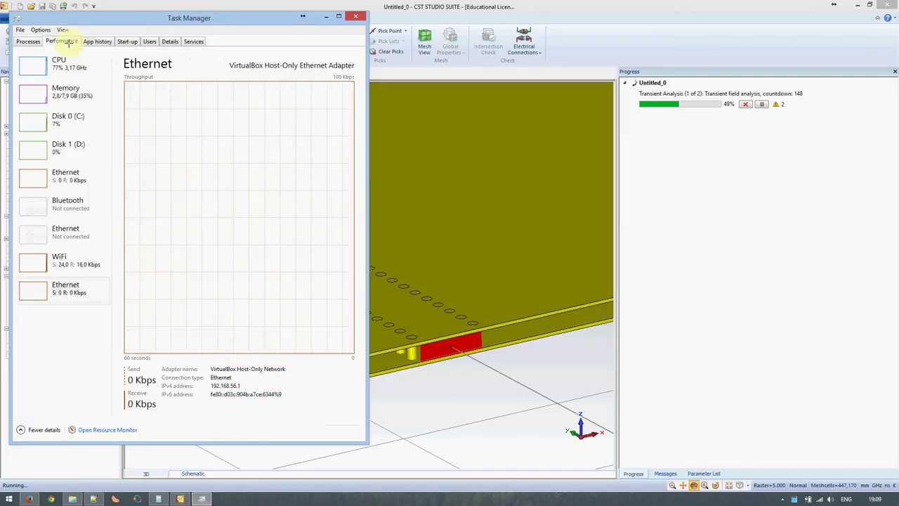
left_click(31, 62)
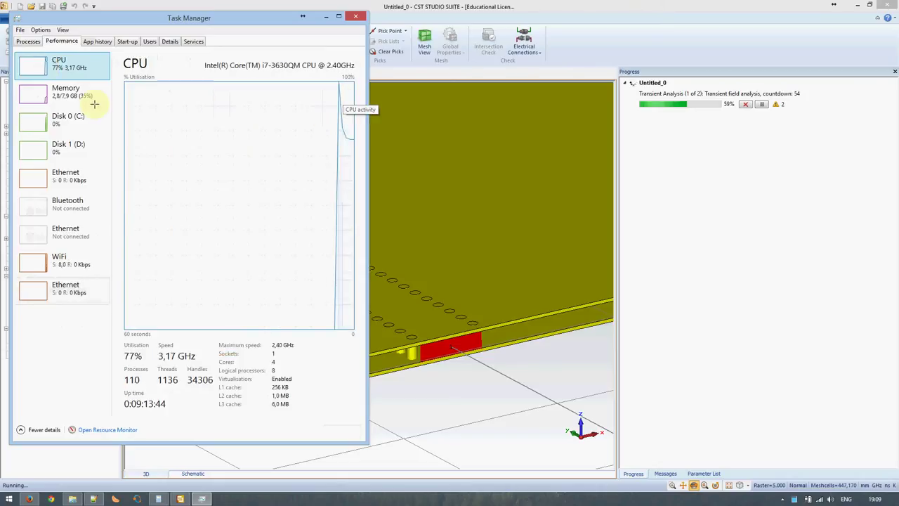
left_click(28, 41)
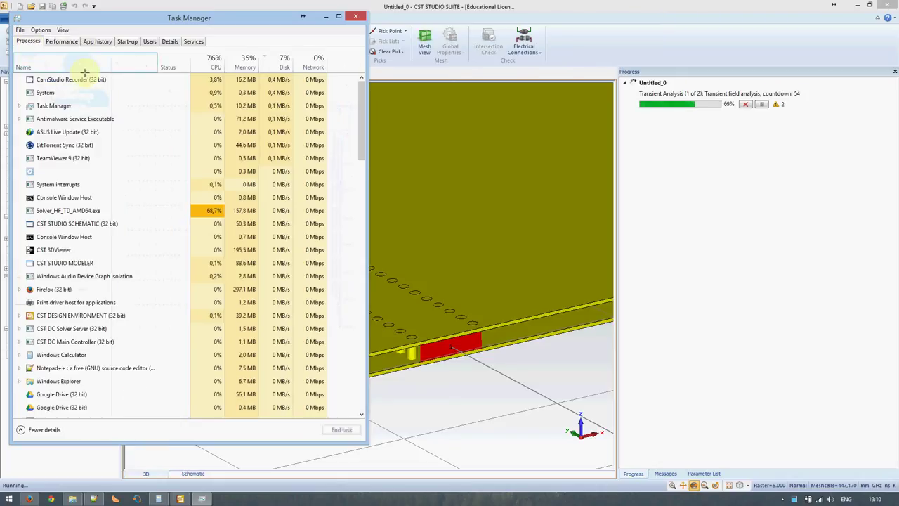
left_click(214, 62)
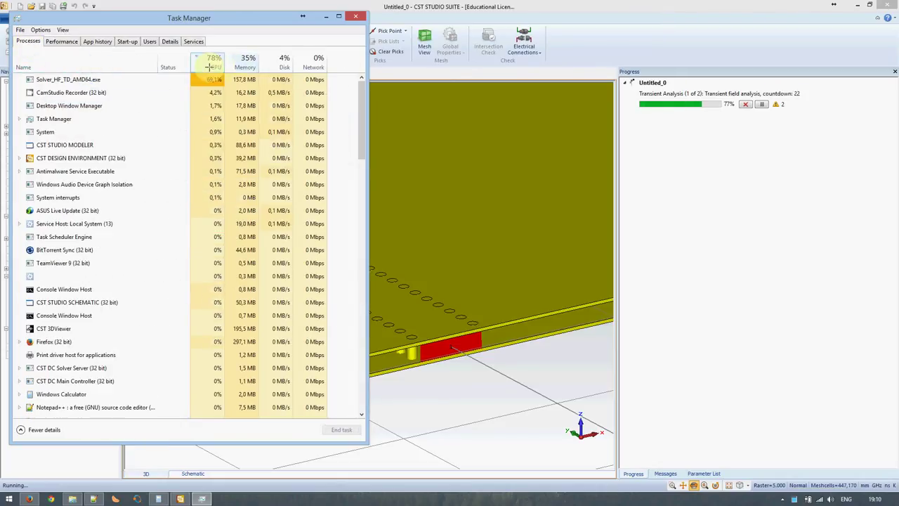
left_click(66, 79)
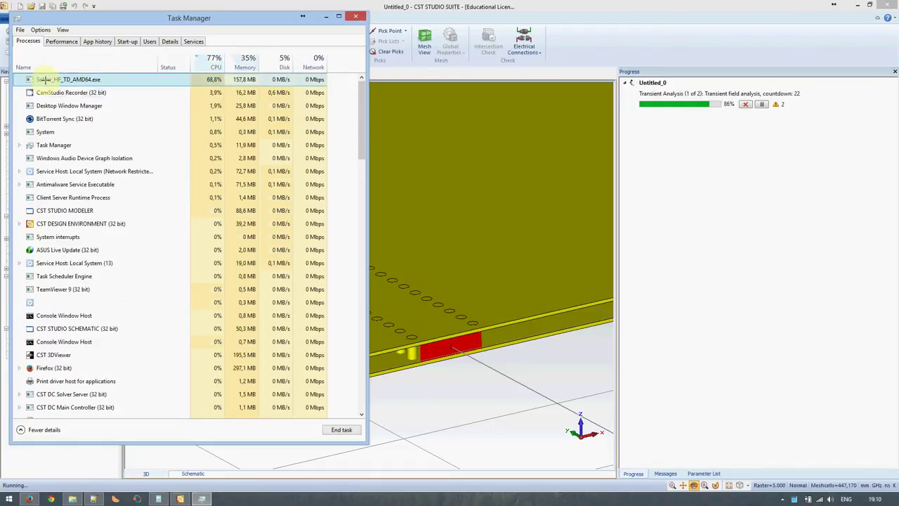
left_click(353, 16)
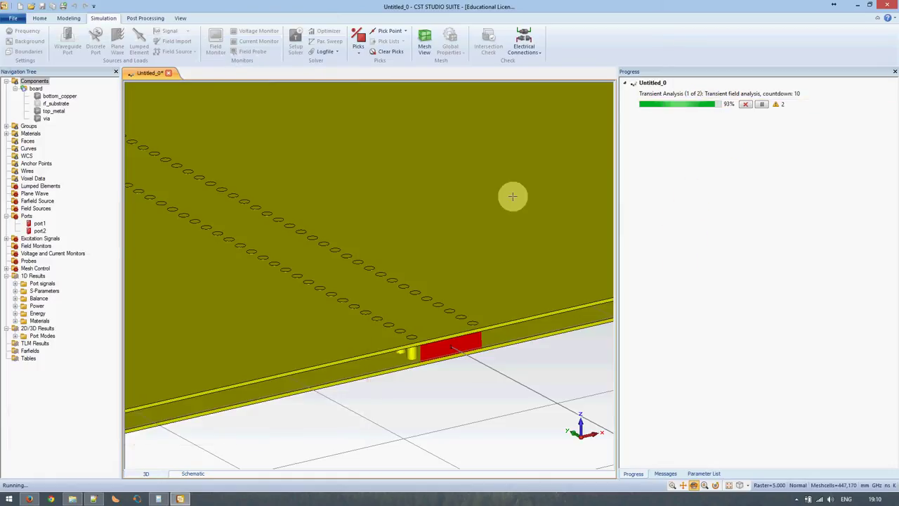
scroll(285, 265, "up", 2)
scroll(300, 247, "down", 3)
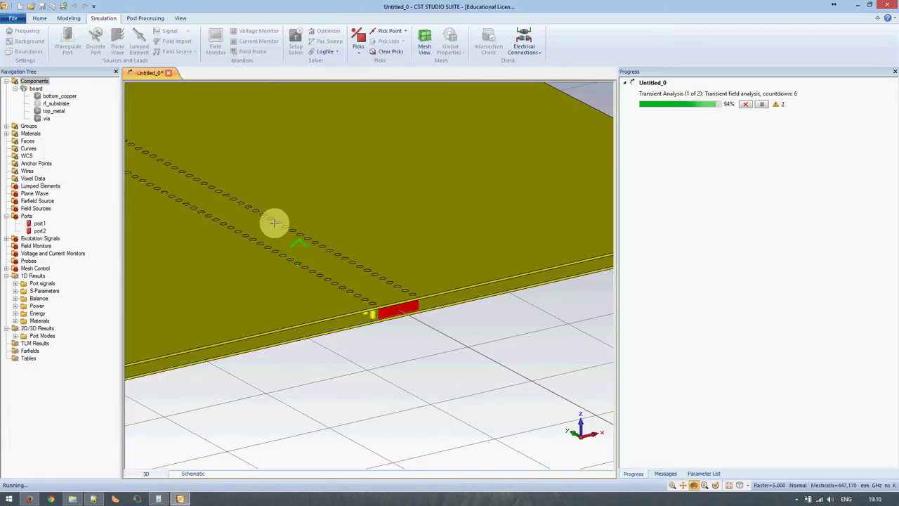
scroll(412, 316, "down", 2)
scroll(309, 270, "down", 2)
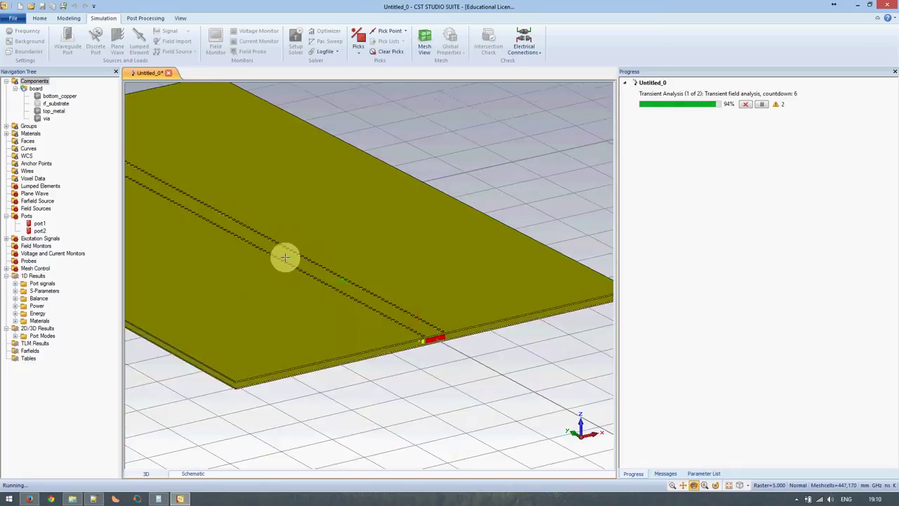
scroll(372, 286, "down", 3)
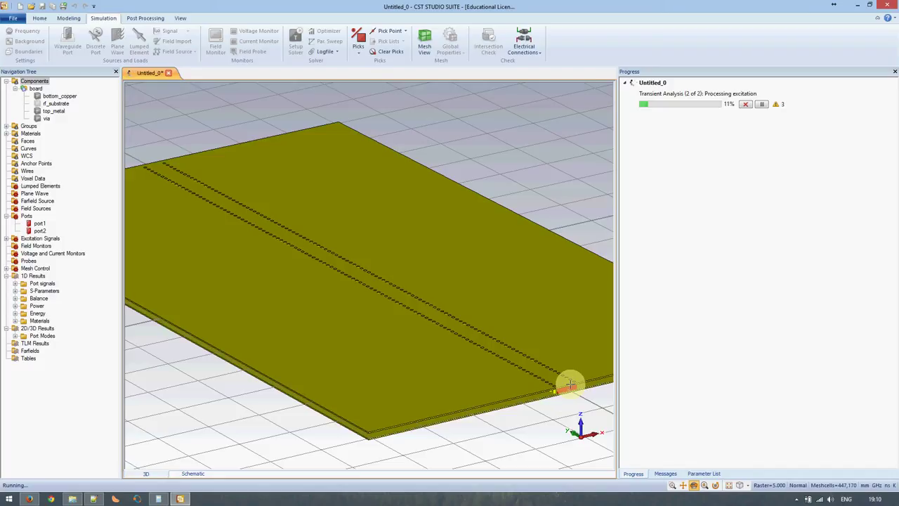
scroll(566, 387, "up", 3)
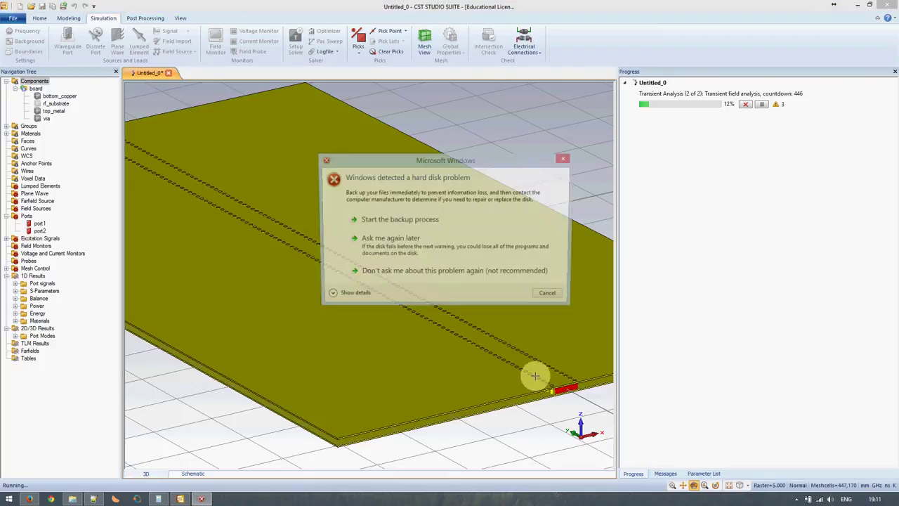
Dismiss the Windows hard disk warning and review the SIW_width and substrate_length entries in the parameter list
left_click(548, 293)
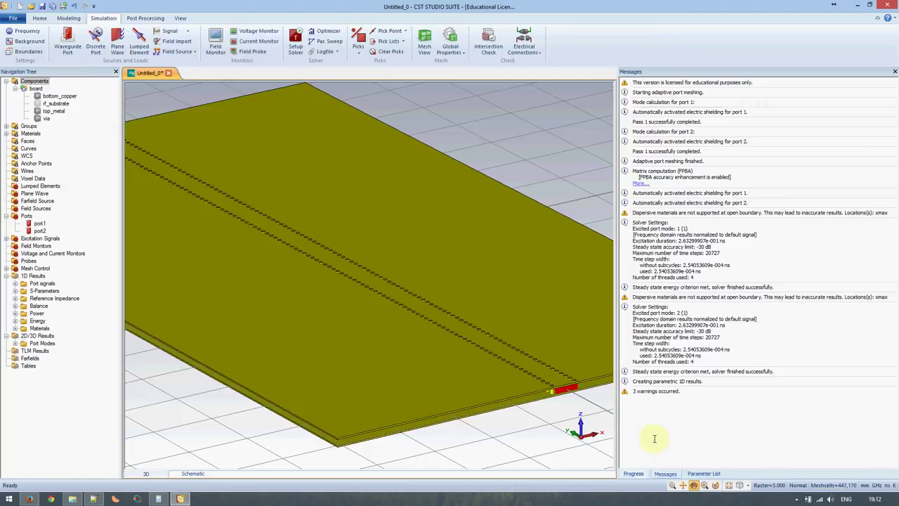
left_click(632, 473)
left_click(704, 473)
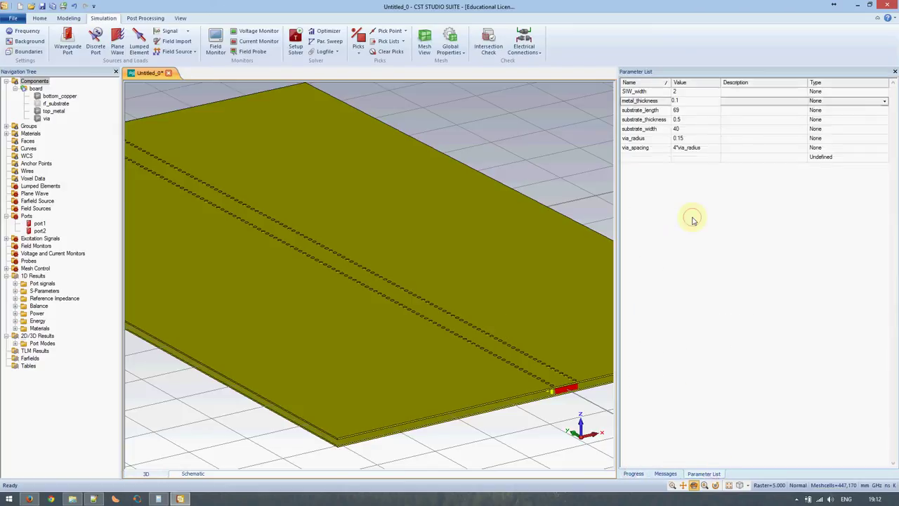
left_click(693, 92)
left_click(693, 110)
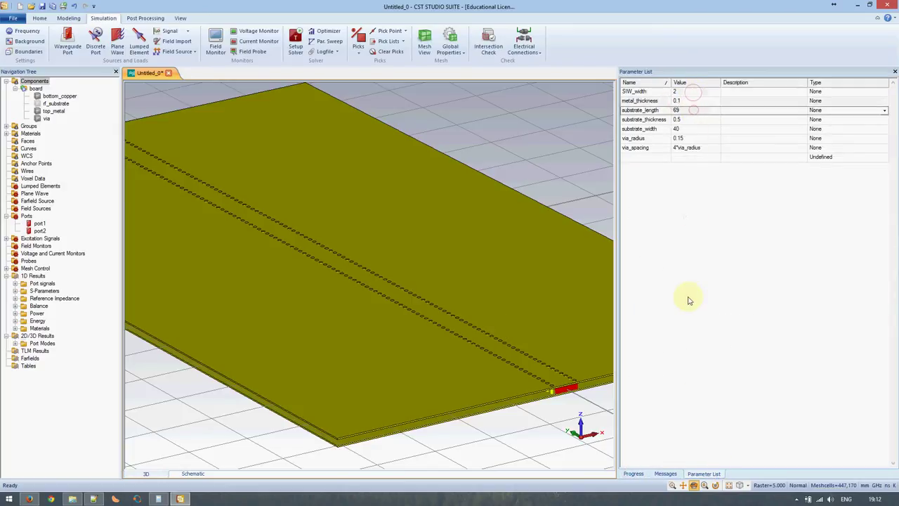
Examine the port signals in the 1D results, viewing i1, o1,1 and o2,1 individually and all signals together
left_click(33, 275)
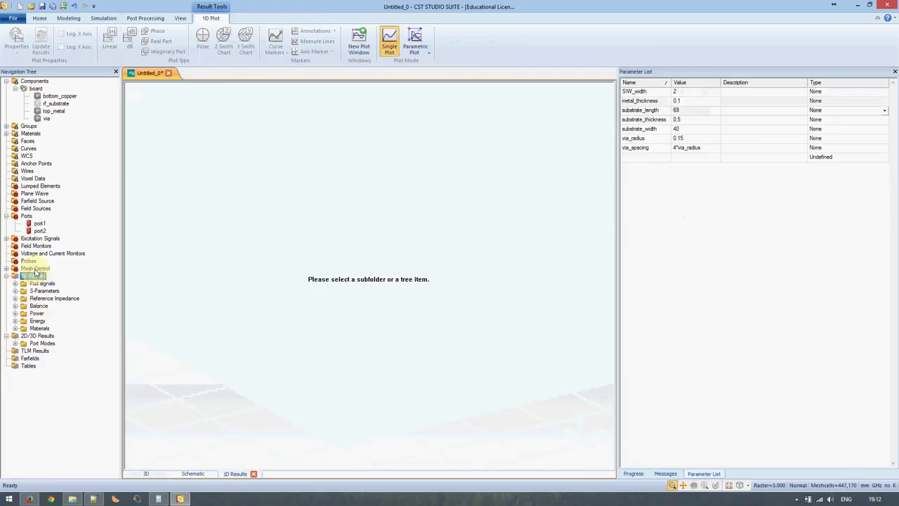
left_click(40, 283)
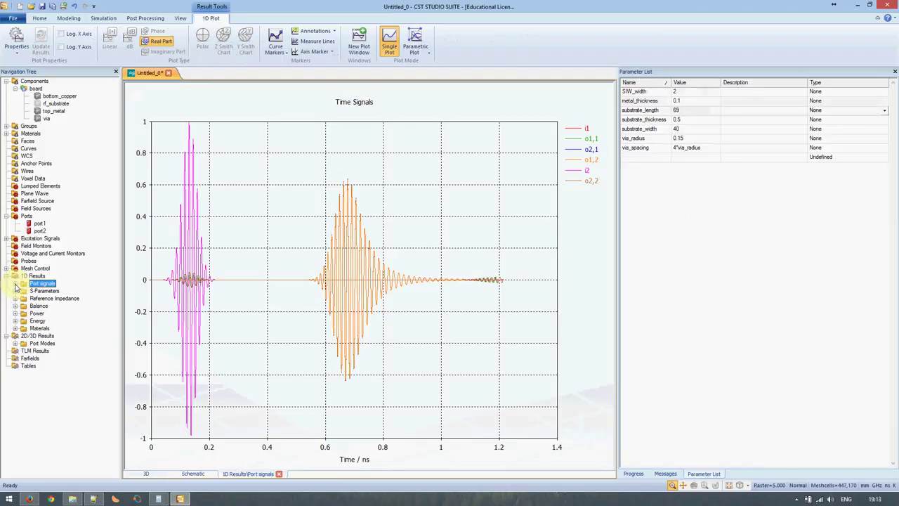
left_click(14, 284)
left_click(39, 291)
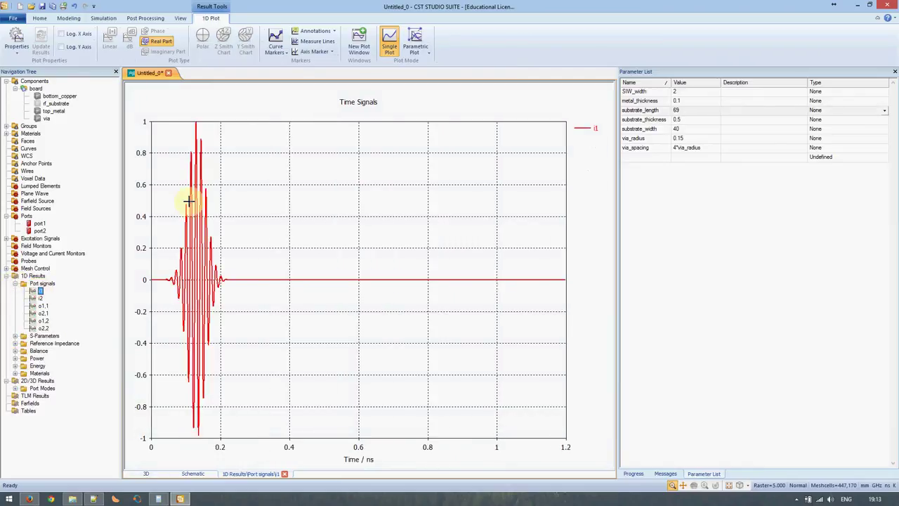
left_click(44, 306)
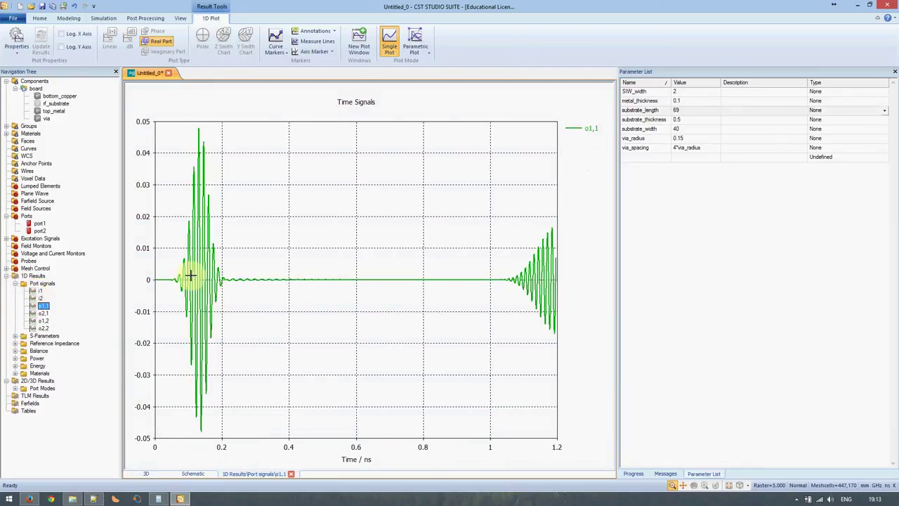
left_click(45, 314)
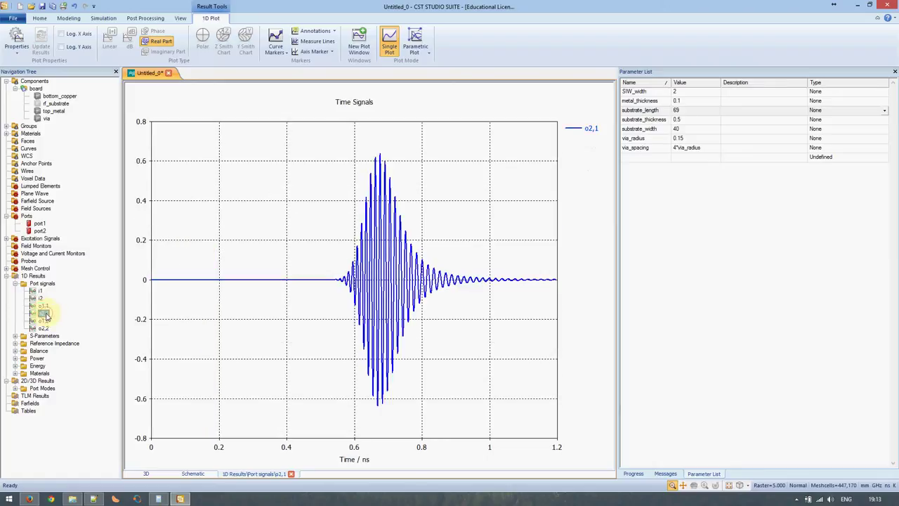
left_click(43, 283)
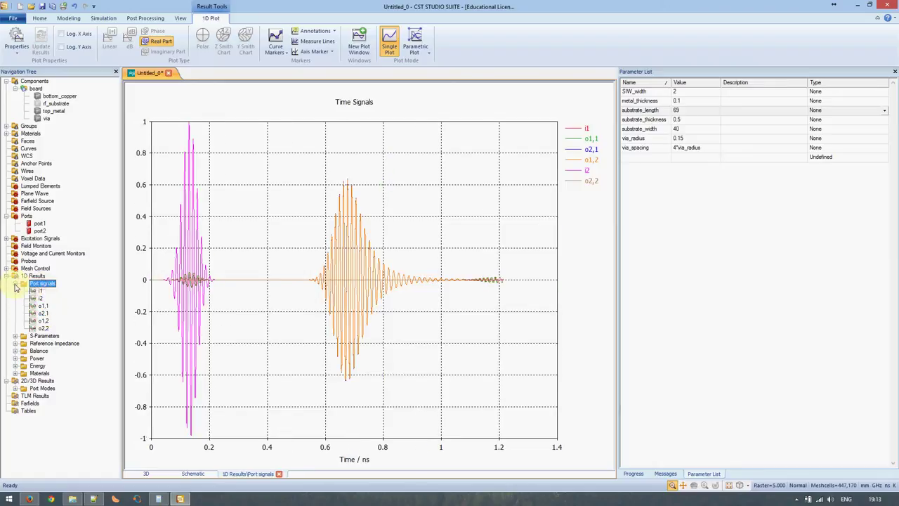
left_click(14, 283)
Plot the S-parameters in dB and highlight the S2,1, S1,2 and S1,1 curves in turn to compare transmission and reflection
left_click(39, 290)
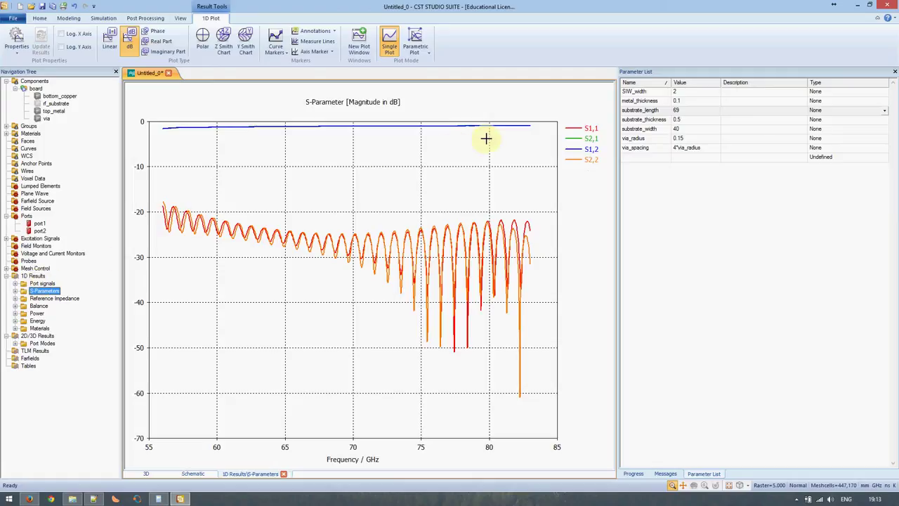
left_click(592, 139)
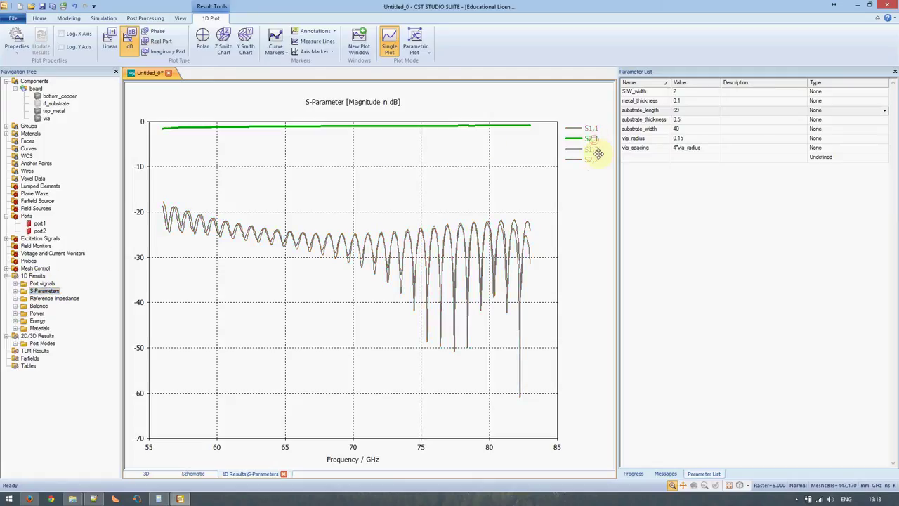
left_click(584, 149)
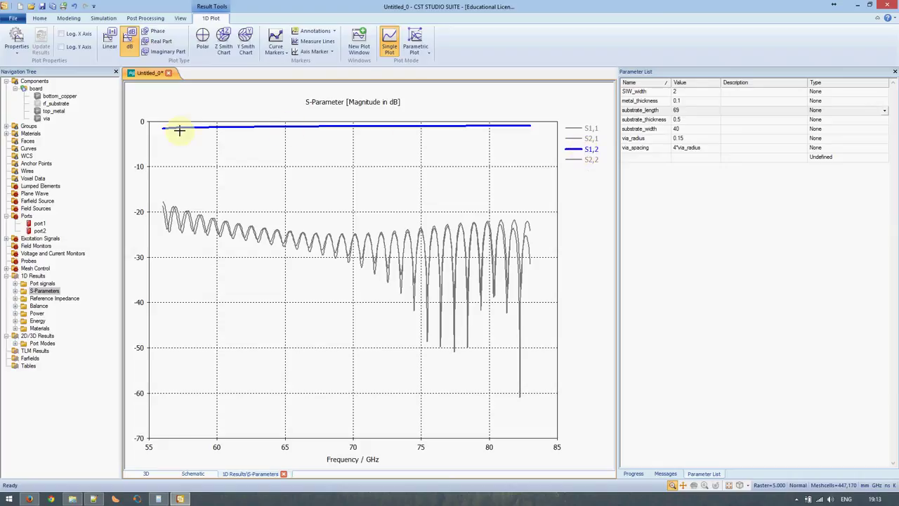
left_click(583, 139)
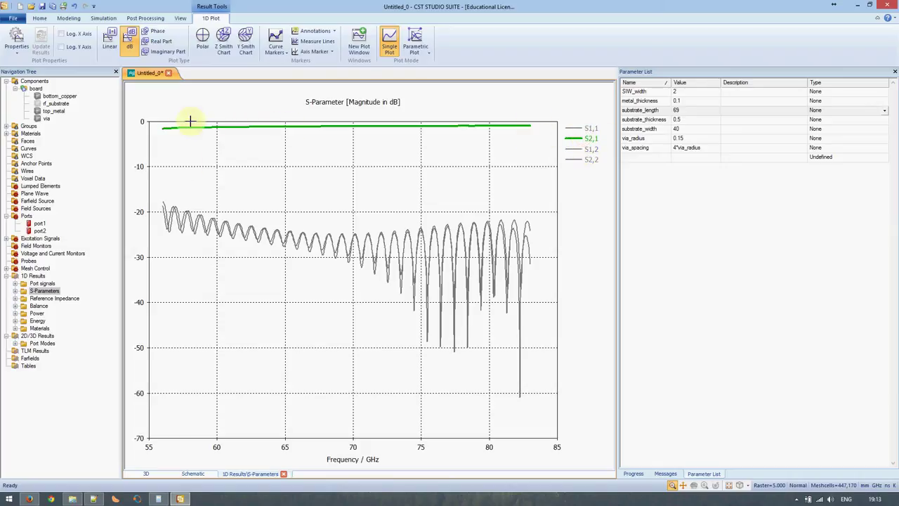
left_click(588, 148)
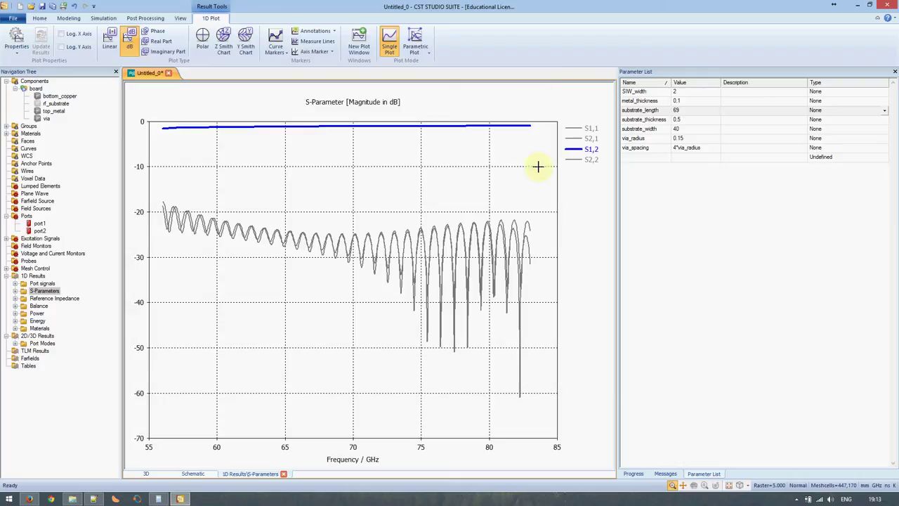
left_click(588, 127)
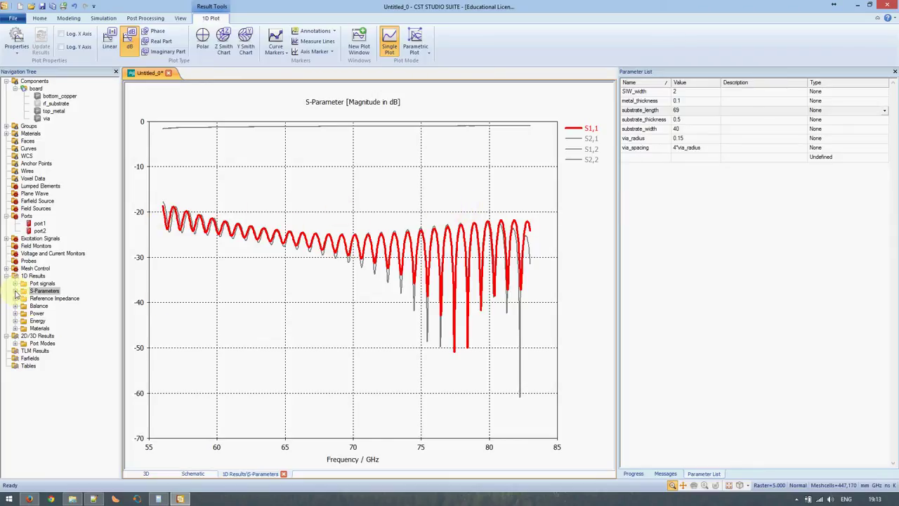
Check the insertion loss and substrate thickness notes in Notepad++, and expand the S-Parameters results back in CST Studio Suite
left_click(93, 499)
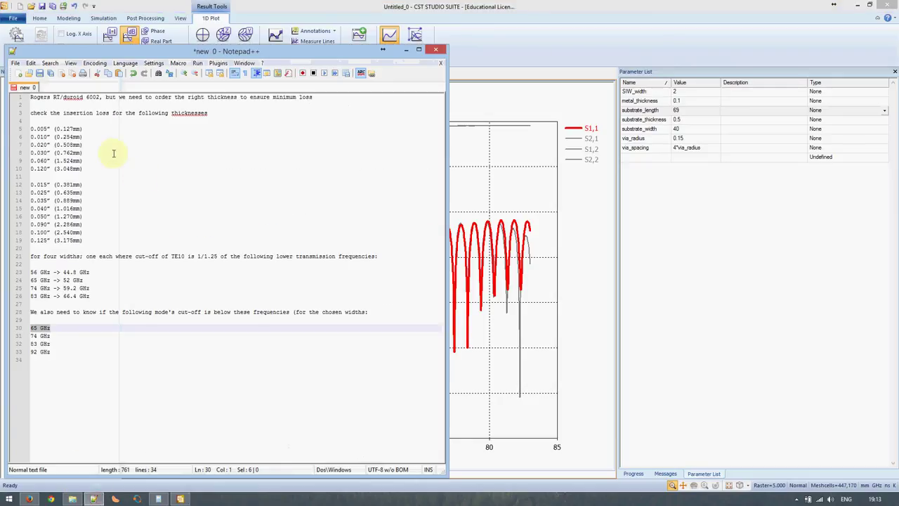
left_click(152, 117)
left_click(93, 499)
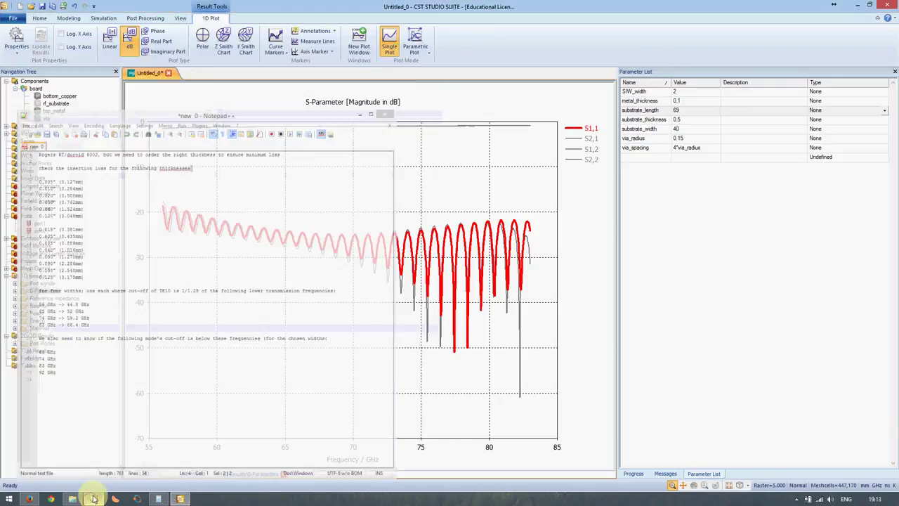
double_click(44, 290)
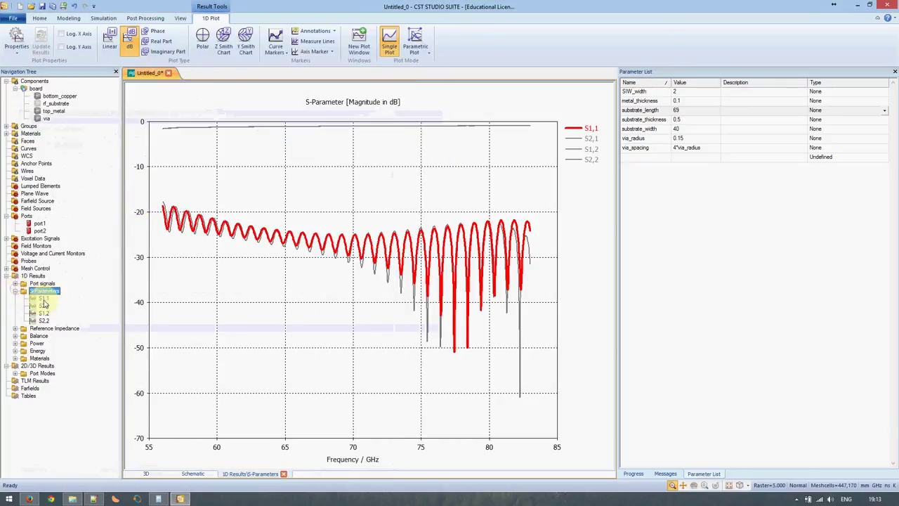
View the S1,1 and S2,1 curves individually, return to the 3D model and collapse the S-Parameters results
left_click(43, 299)
left_click(43, 306)
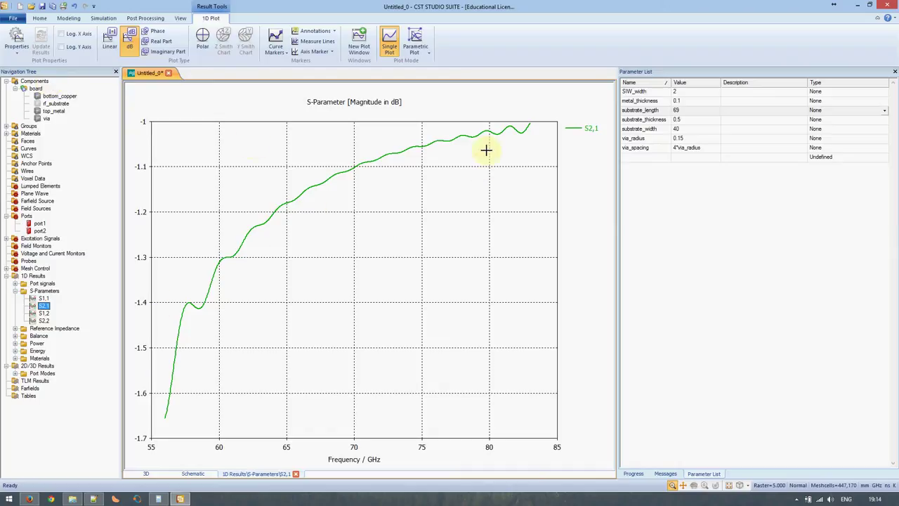
left_click(39, 83)
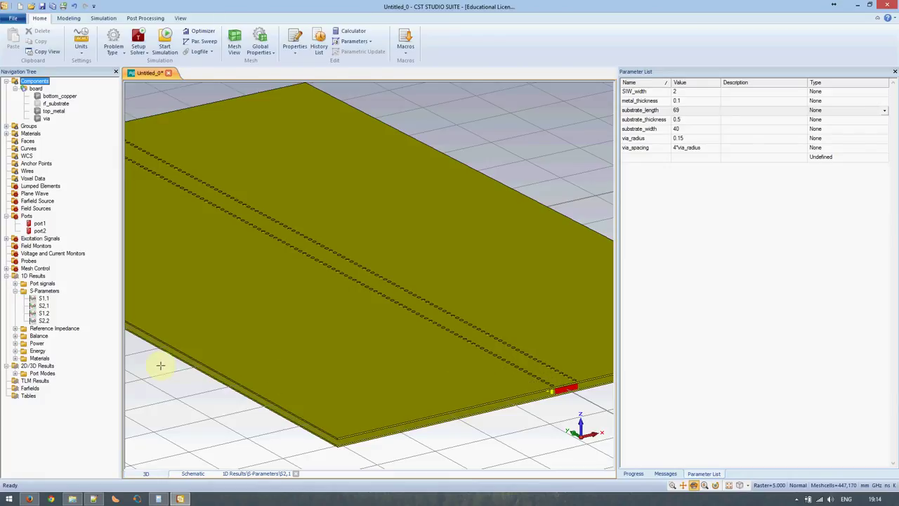
left_click(15, 290)
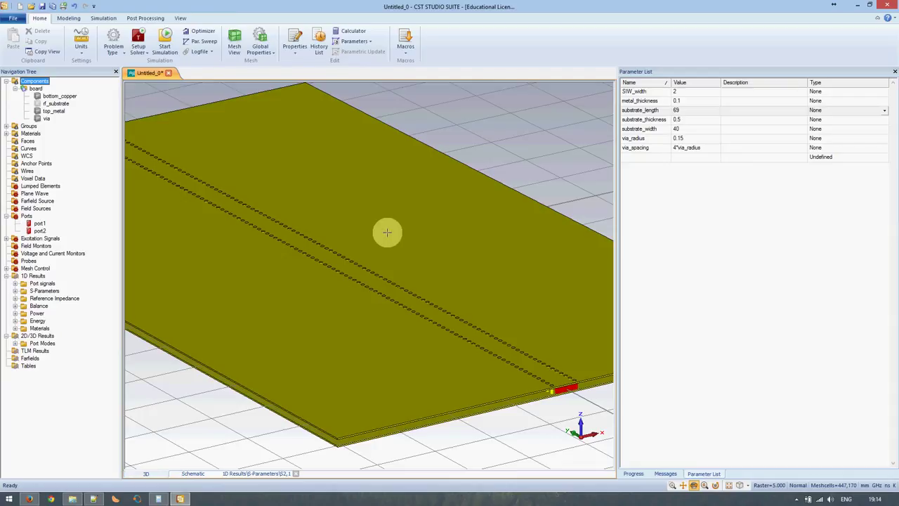
Create a new sequence in the time domain solver's parameter sweep and start adding SIW_width as its sweep parameter
left_click(201, 40)
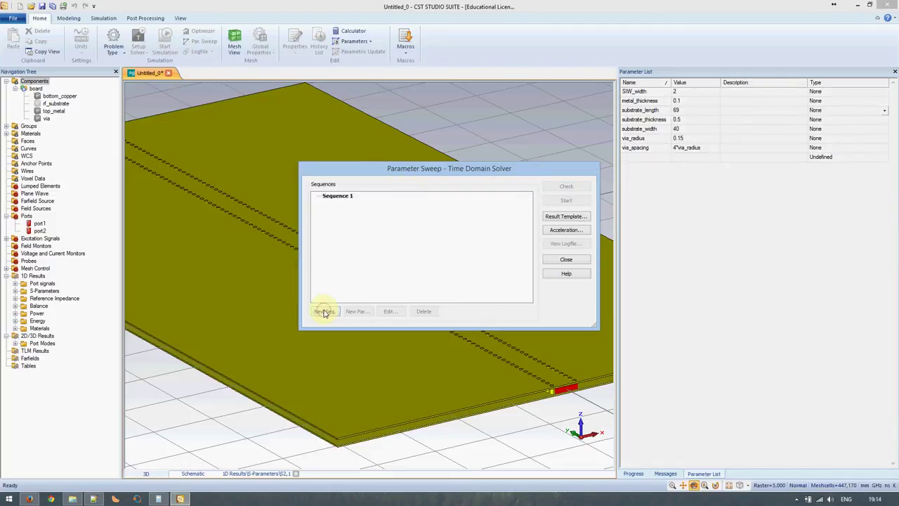
left_click(357, 311)
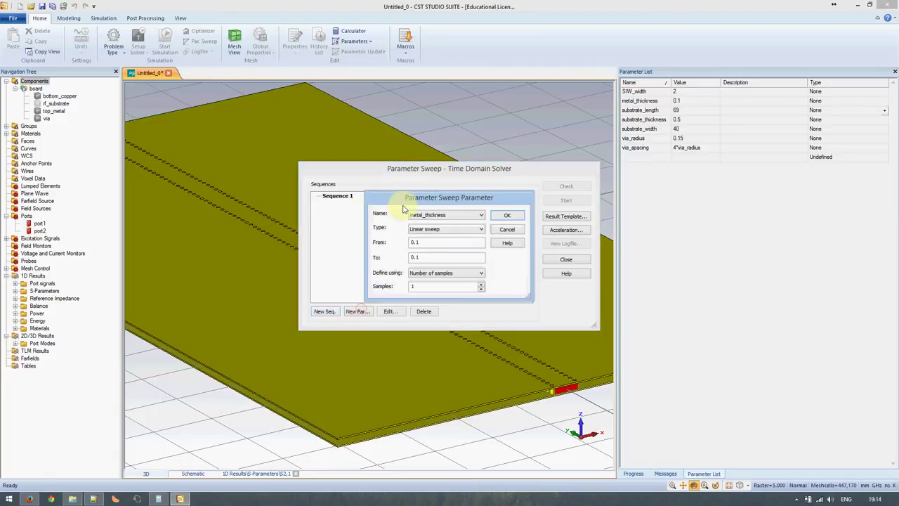
left_click(450, 215)
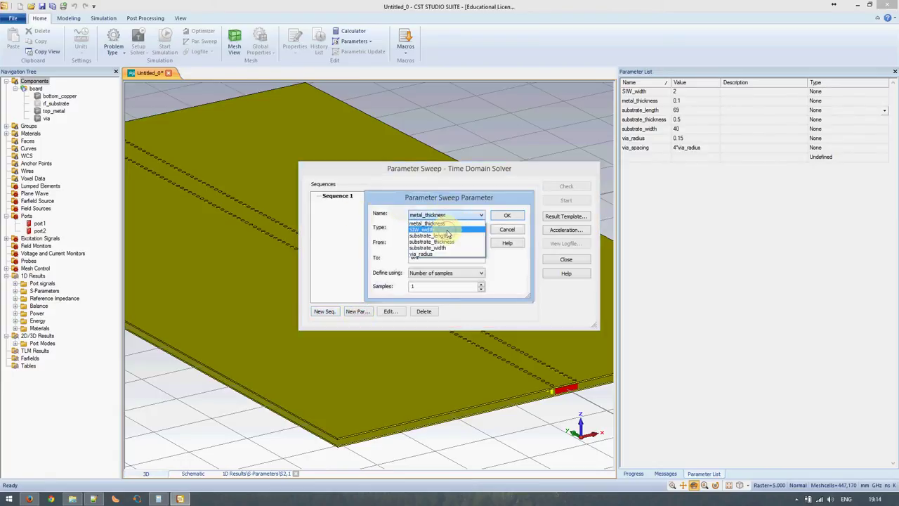
left_click(446, 230)
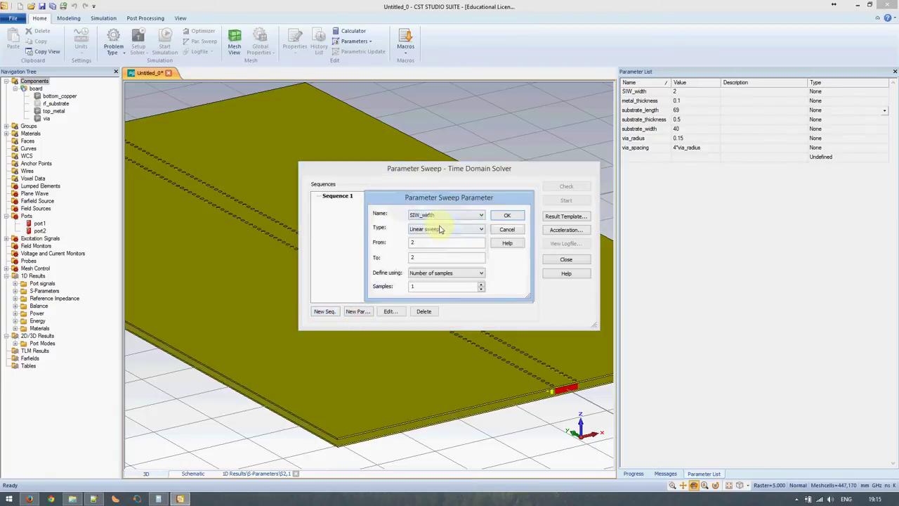
left_click(439, 229)
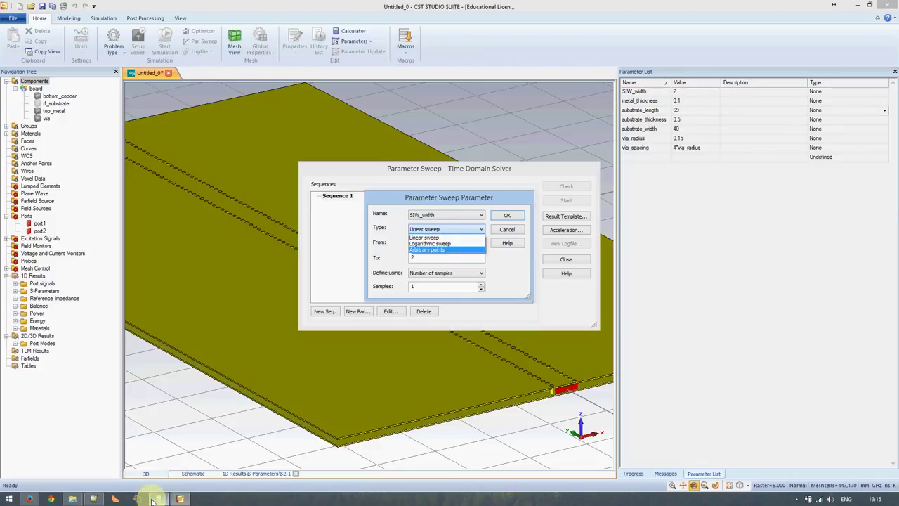
Check the substrate thickness list in Notepad++ and set the CST sweep parameter to substrate_thickness with arbitrary points
left_click(92, 499)
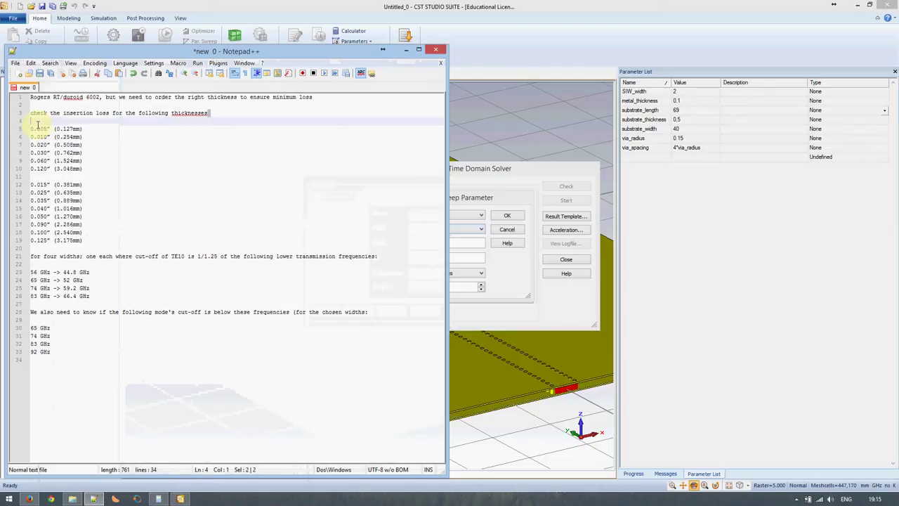
left_click_drag(26, 132, 93, 242)
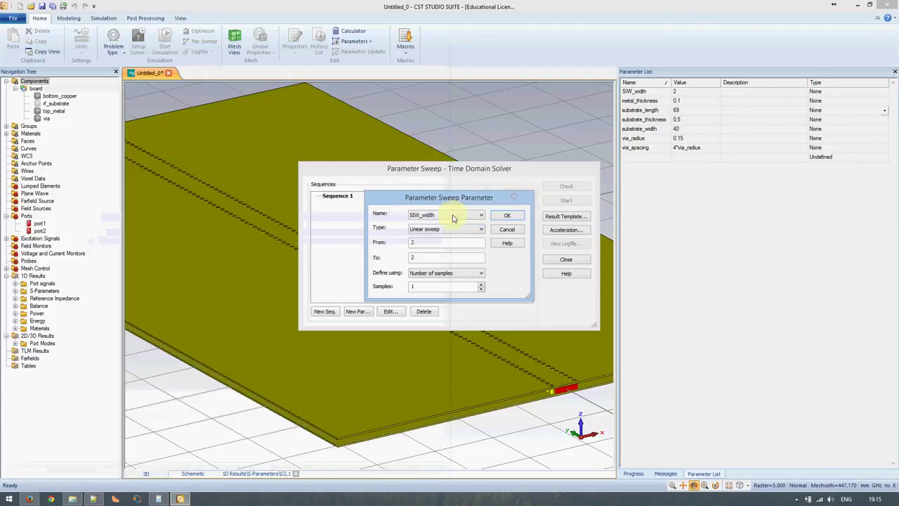
left_click(450, 215)
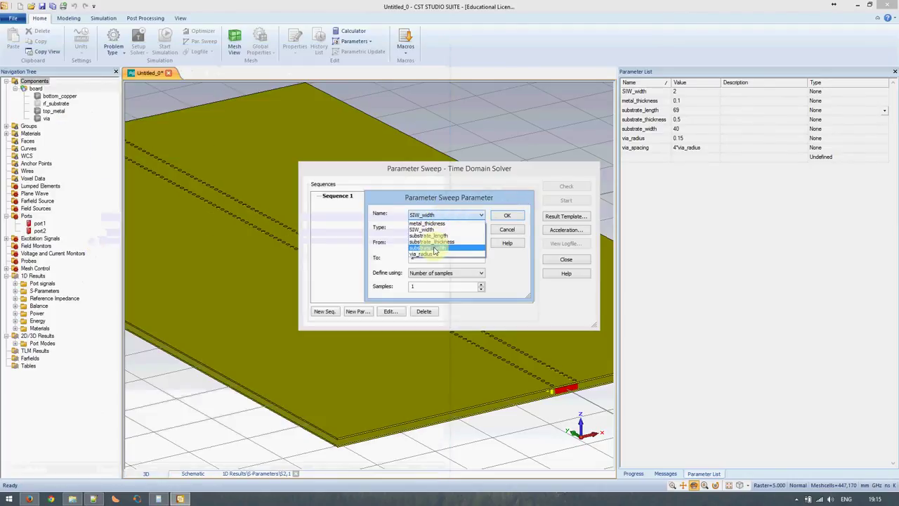
left_click(442, 242)
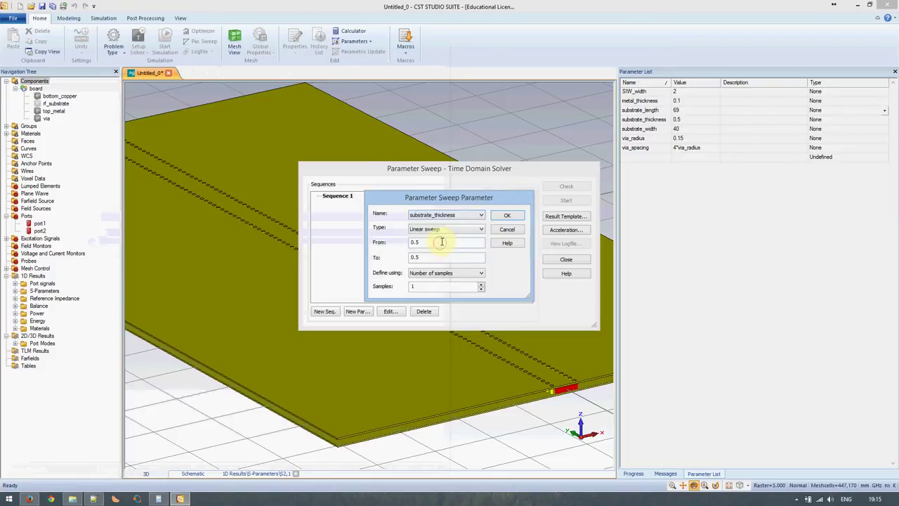
left_click(446, 229)
left_click(428, 250)
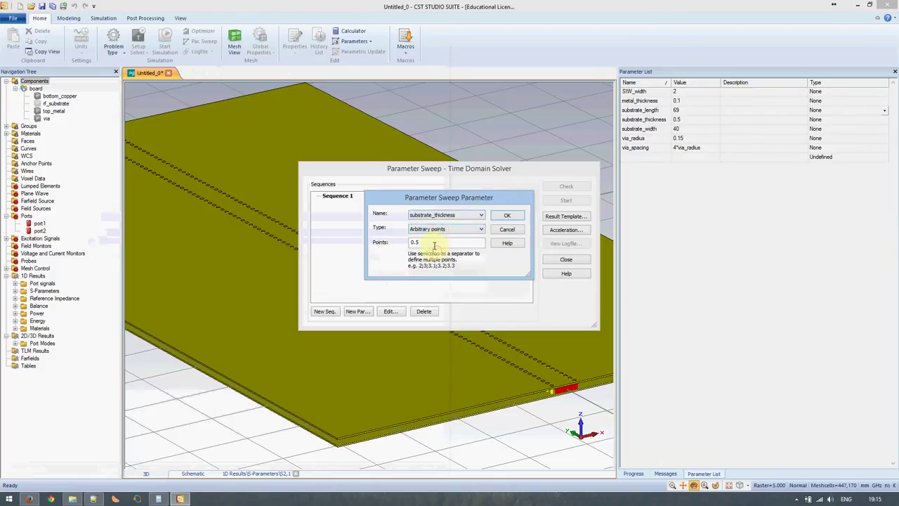
Copy the 0.127 mm thickness from the Notepad++ notes and enter it as the first sweep point in CST Studio Suite
left_click(384, 246)
left_click(93, 499)
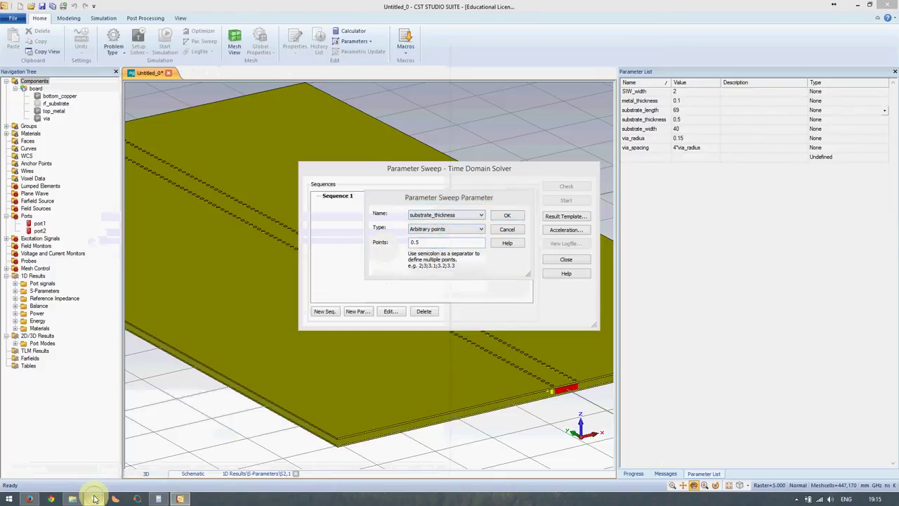
left_click_drag(56, 128, 79, 128)
key("ctrl+c")
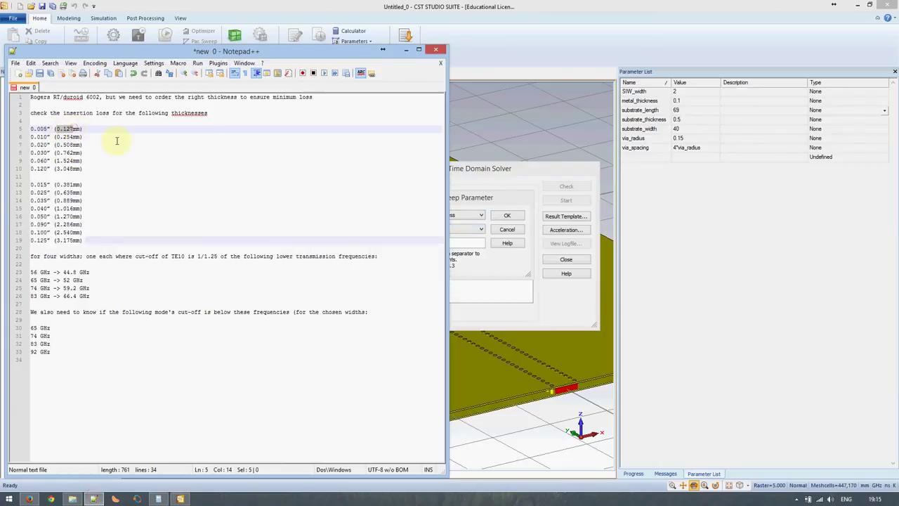
left_click(477, 242)
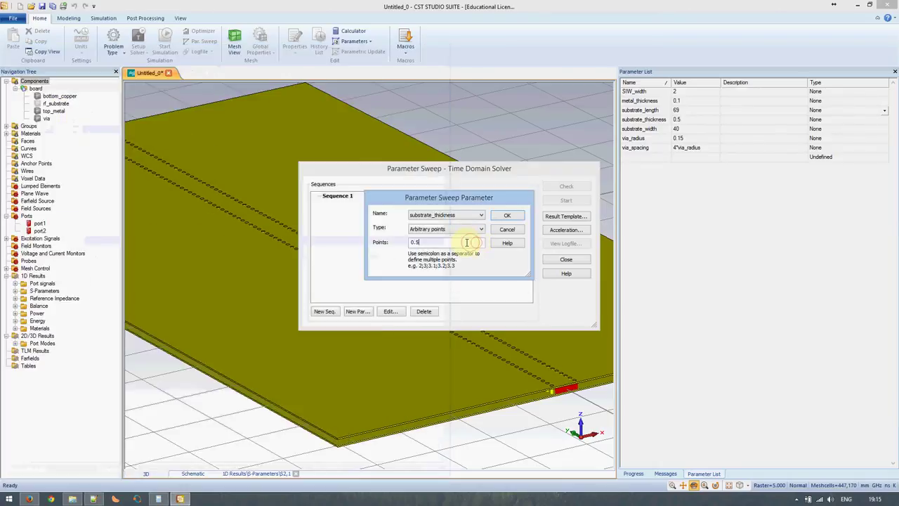
left_click_drag(466, 242, 400, 243)
key("ctrl+v")
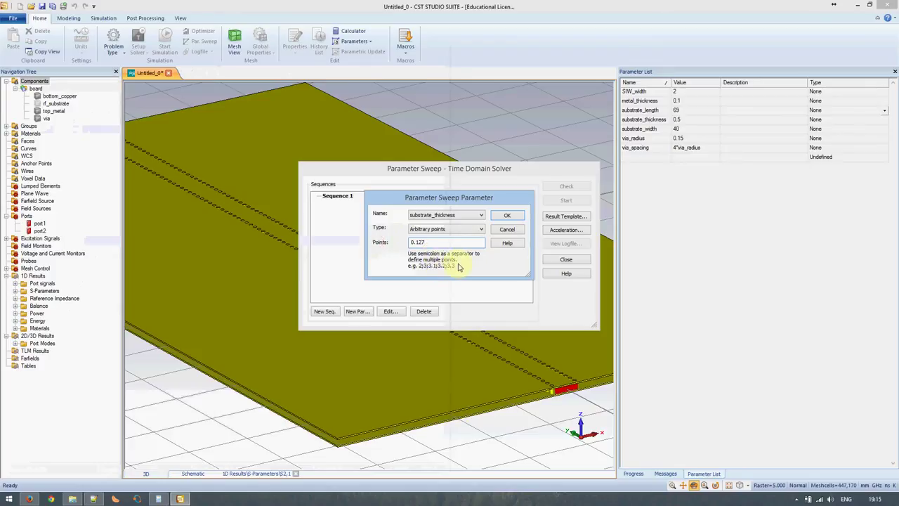
Append the thicknesses 0.254, 0.508 and 0.762 from the Notepad++ notes to the sweep points, separated by semicolons
left_click(92, 499)
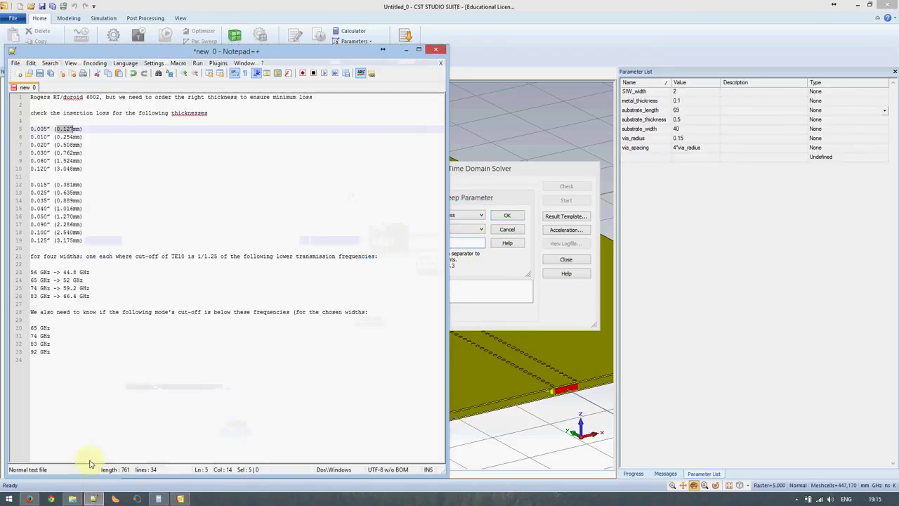
left_click_drag(56, 136, 71, 135)
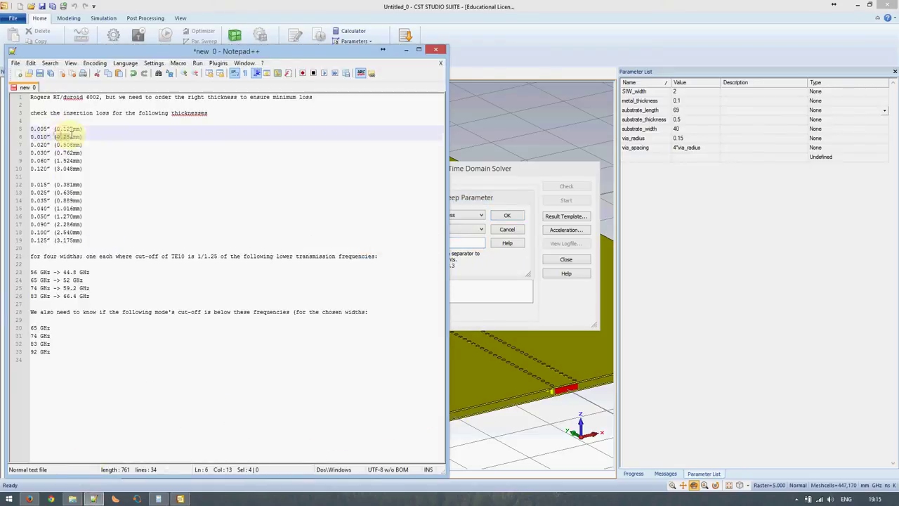
left_click(470, 244)
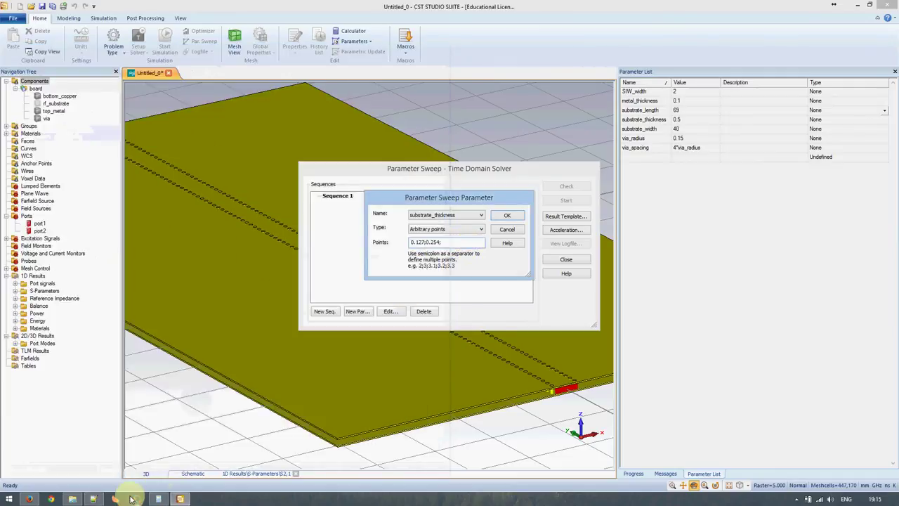
left_click(93, 499)
left_click_drag(56, 145, 65, 145)
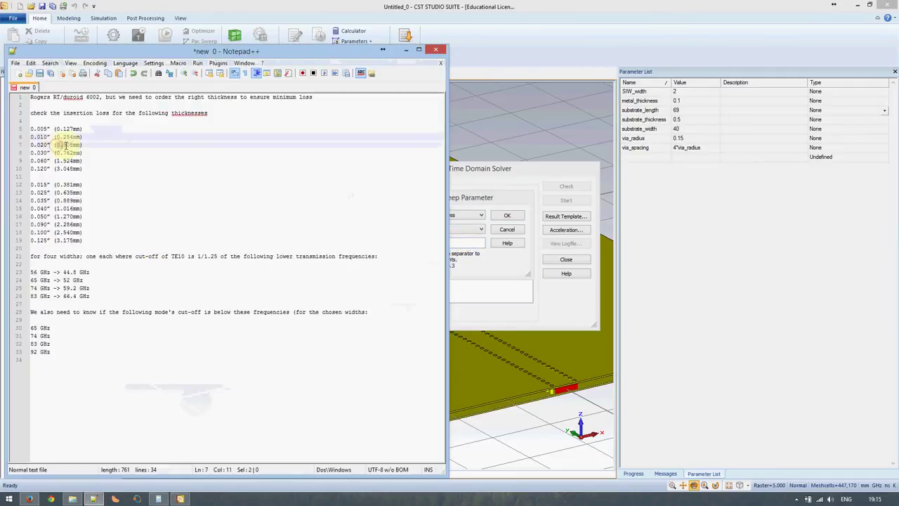
left_click(472, 246)
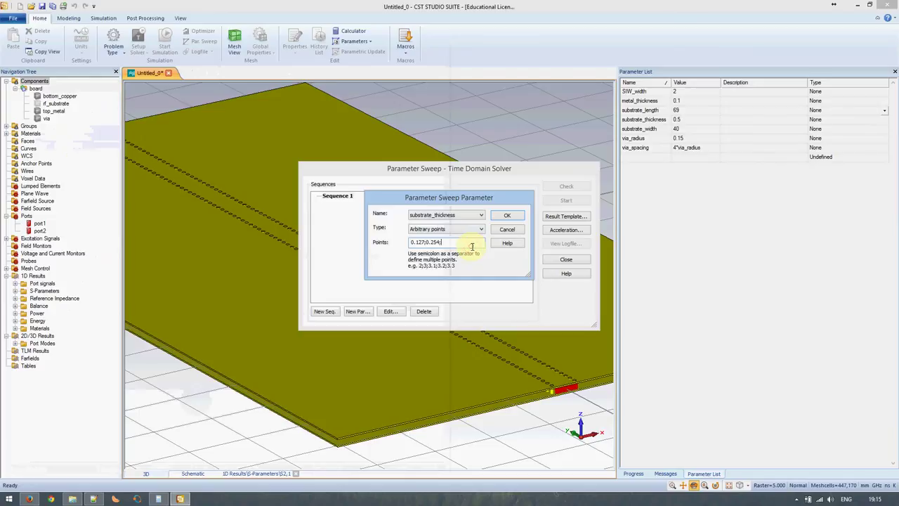
left_click(92, 499)
left_click_drag(57, 152, 72, 153)
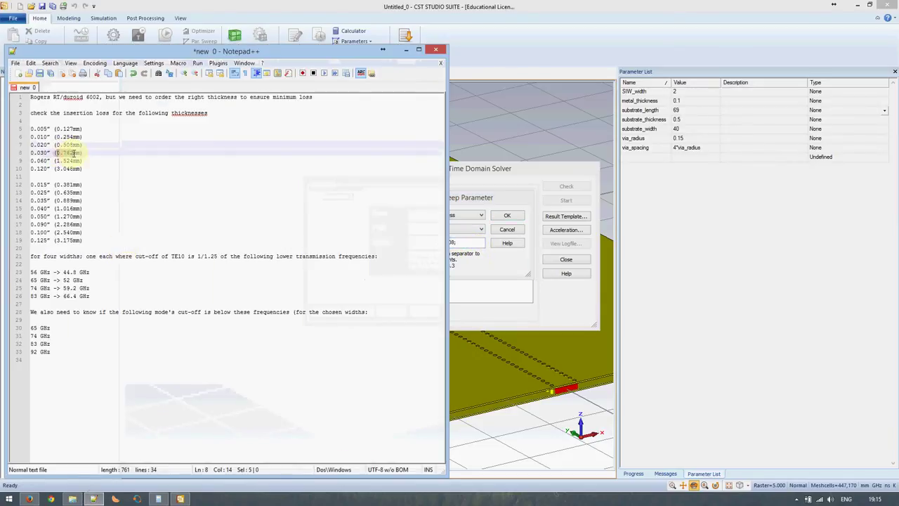
left_click(477, 242)
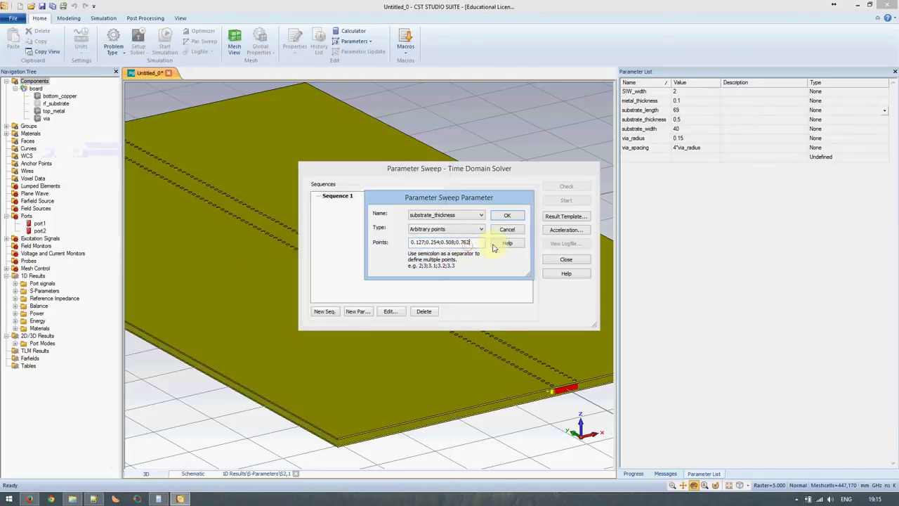
Copy the 1.524 mm thickness from the Notepad++ notes and append it to the substrate_thickness sweep points
left_click(93, 499)
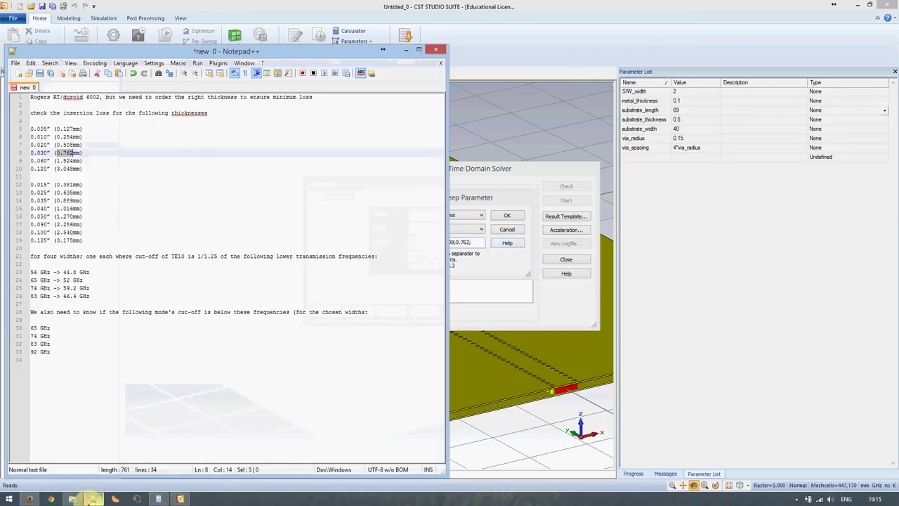
left_click(57, 160)
left_click_drag(58, 161, 76, 161)
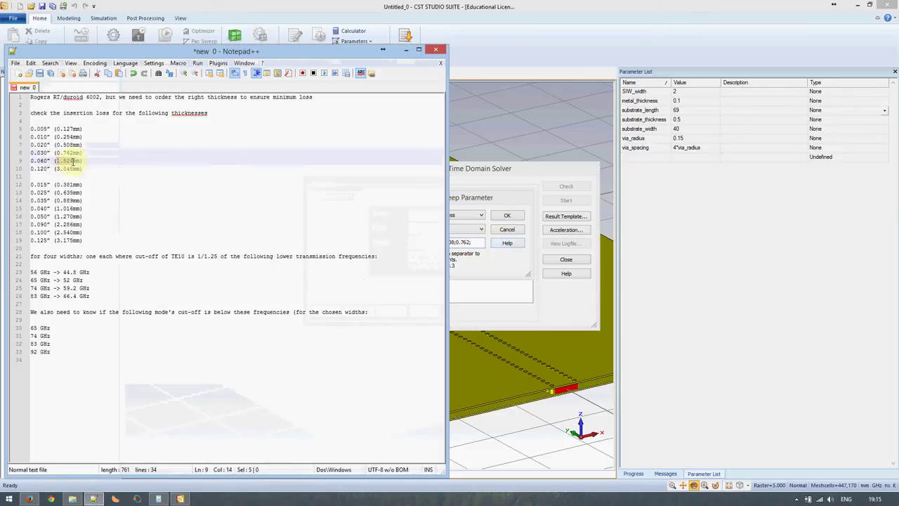
key("ctrl+c")
left_click(483, 242)
key("ctrl+v")
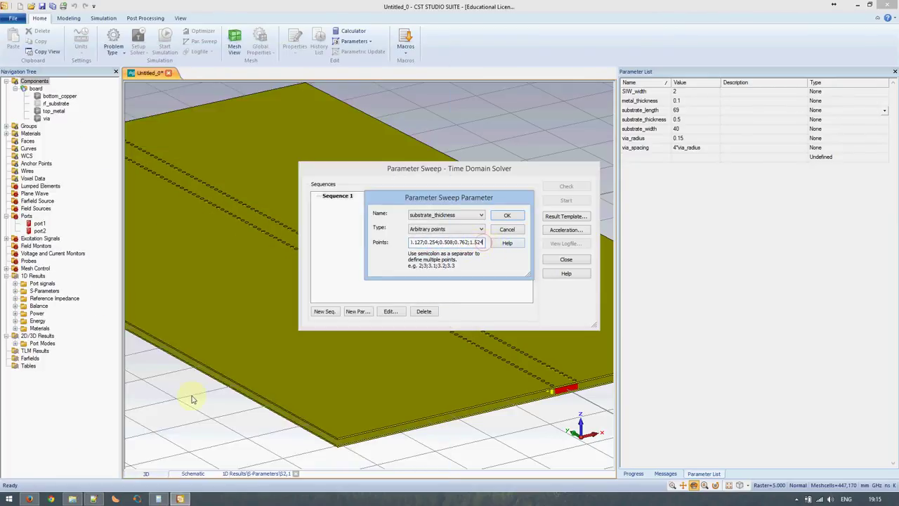
Append the 3.048 mm thickness from the Notepad++ notes as the last sweep point and accept the substrate_thickness parameter
left_click(92, 498)
left_click(73, 168)
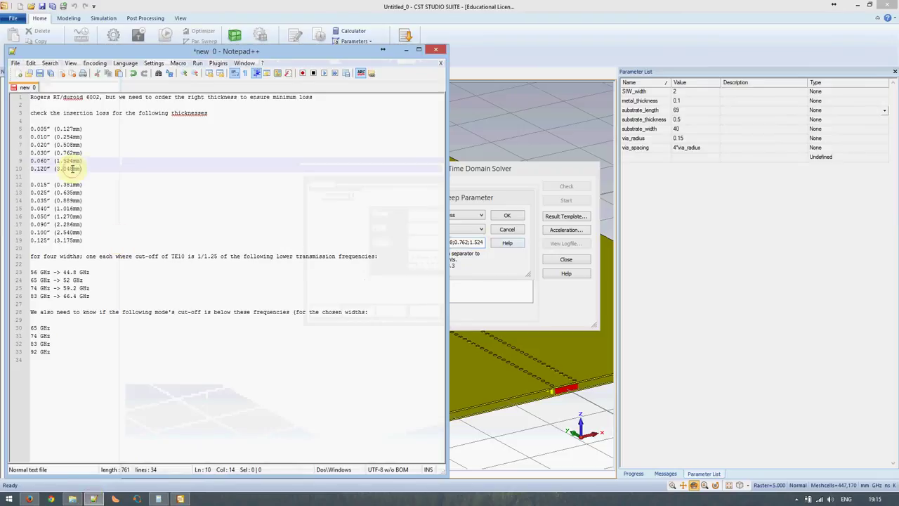
left_click_drag(72, 169, 58, 169)
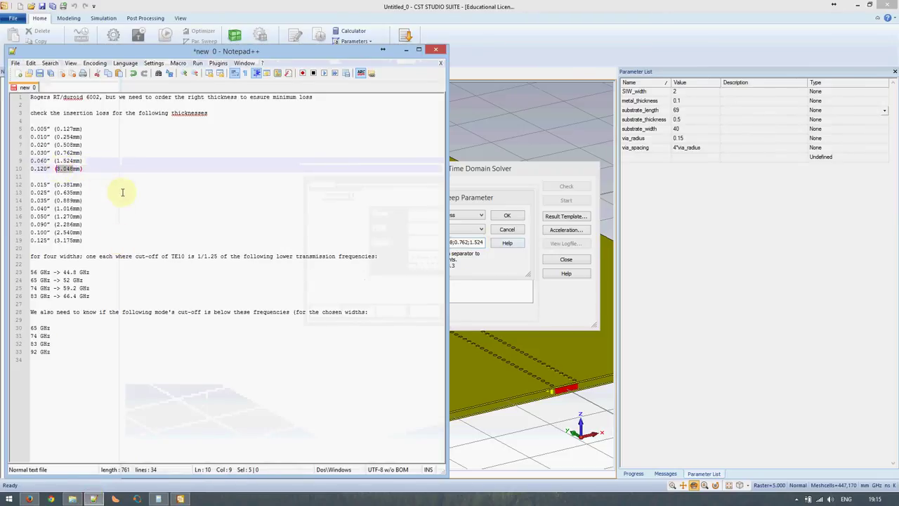
left_click(489, 244)
type(";0.254;0.50")
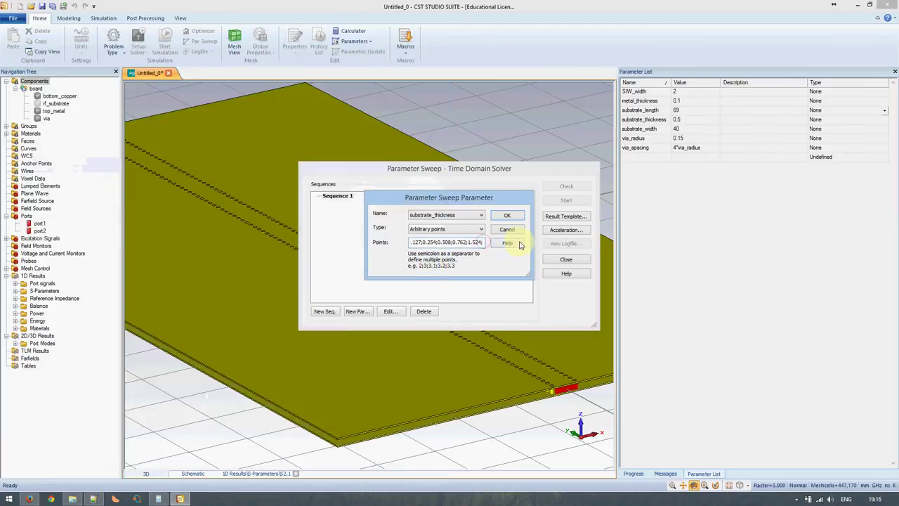
key("ctrl+v")
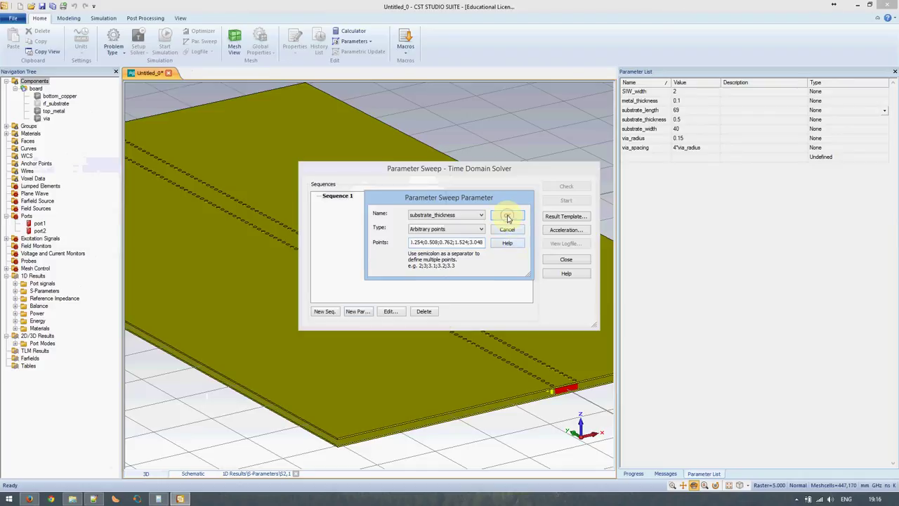
left_click(507, 217)
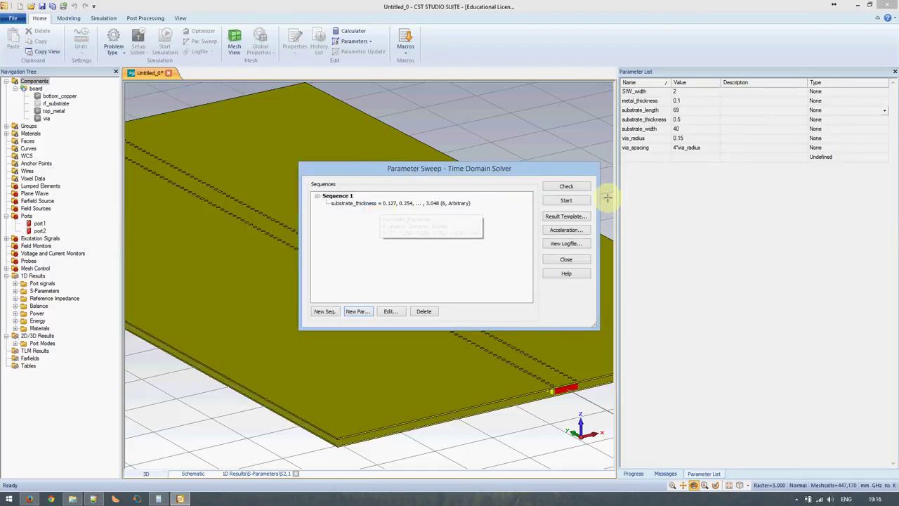
Check the parameter sweep, allowing the current results to be deleted while keeping the result cache, and close the sweep setup
left_click_drag(518, 175, 750, 199)
left_click(799, 211)
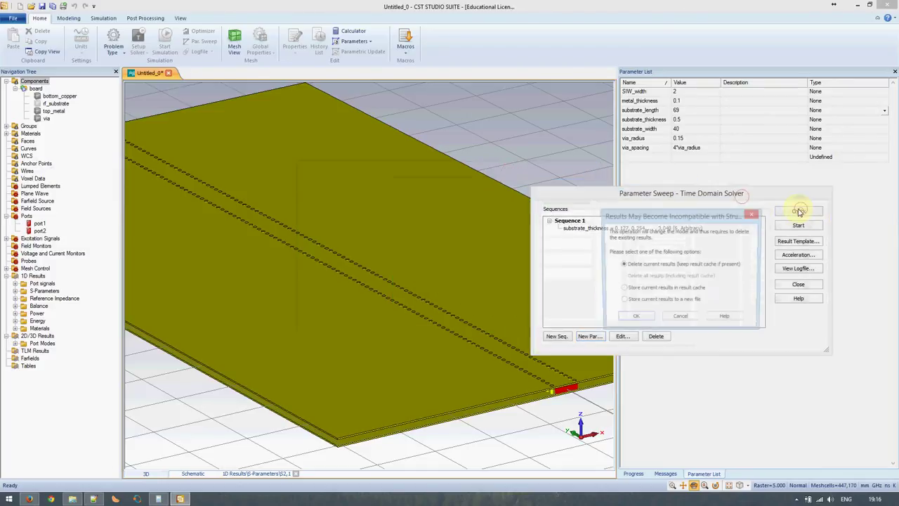
left_click(638, 316)
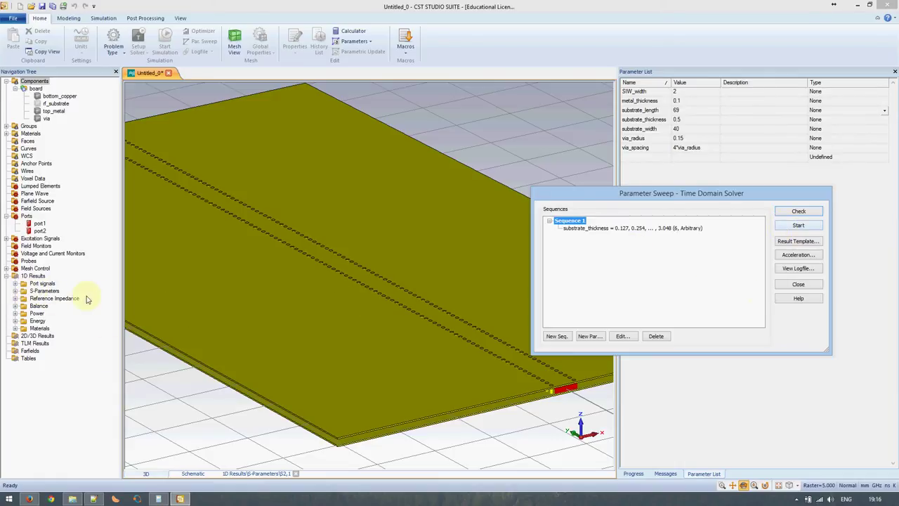
left_click(798, 284)
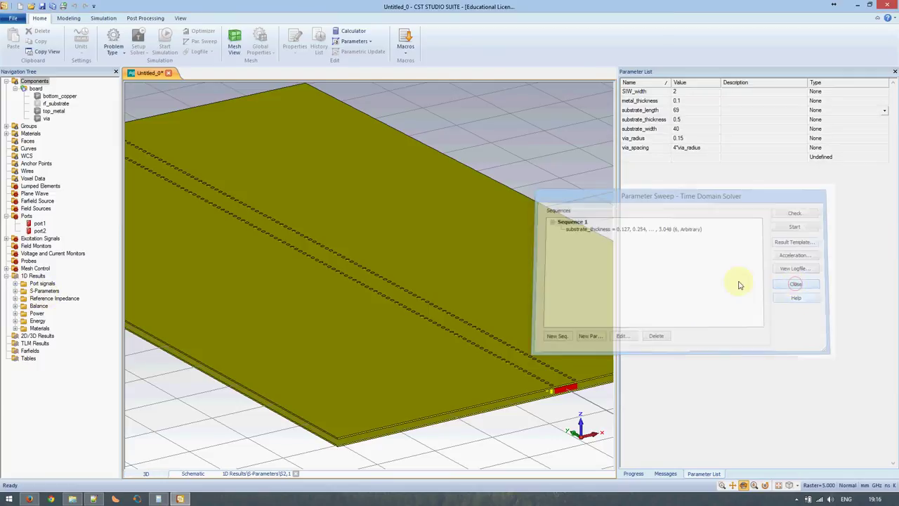
View the S-parameter parametric plot and return to a full-size 3D view of the board
left_click(28, 291)
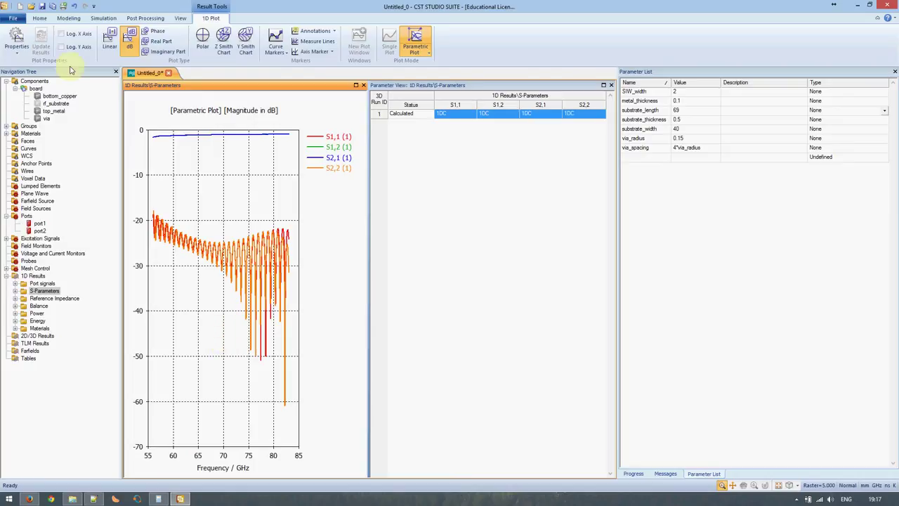
left_click(39, 18)
left_click(145, 18)
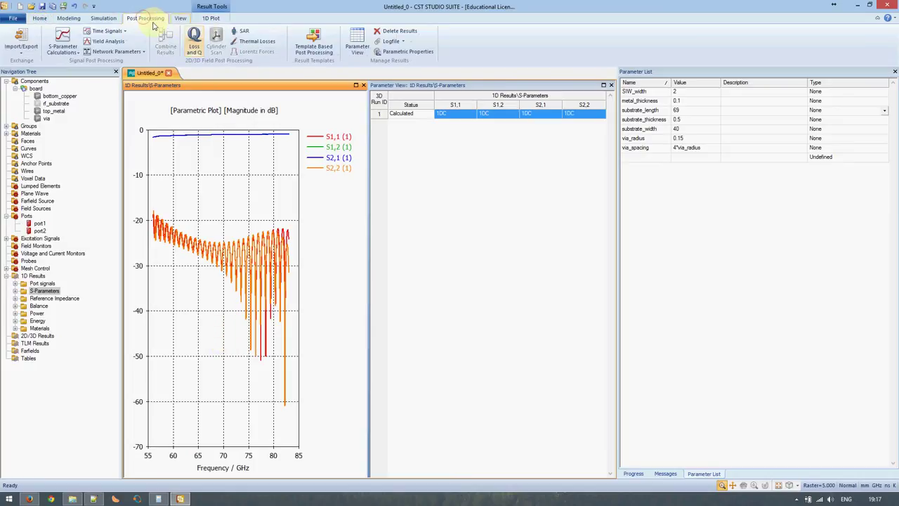
left_click(32, 81)
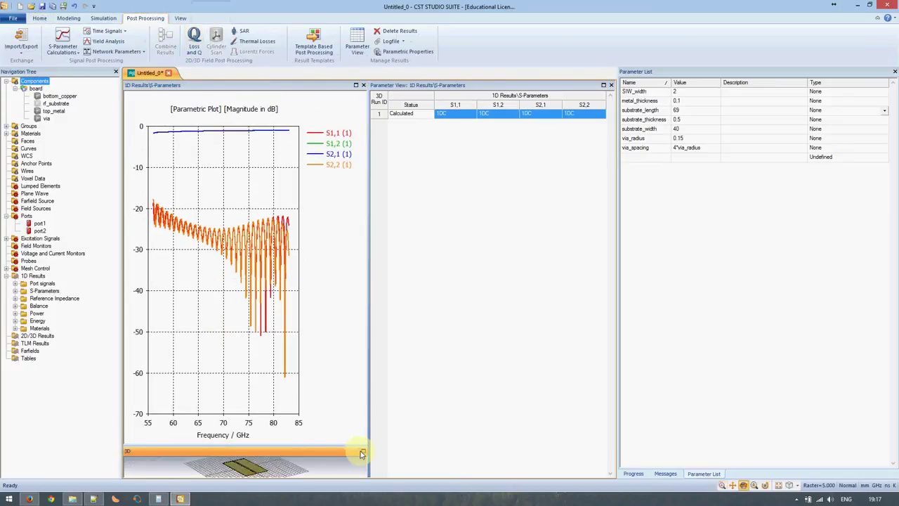
left_click(363, 451)
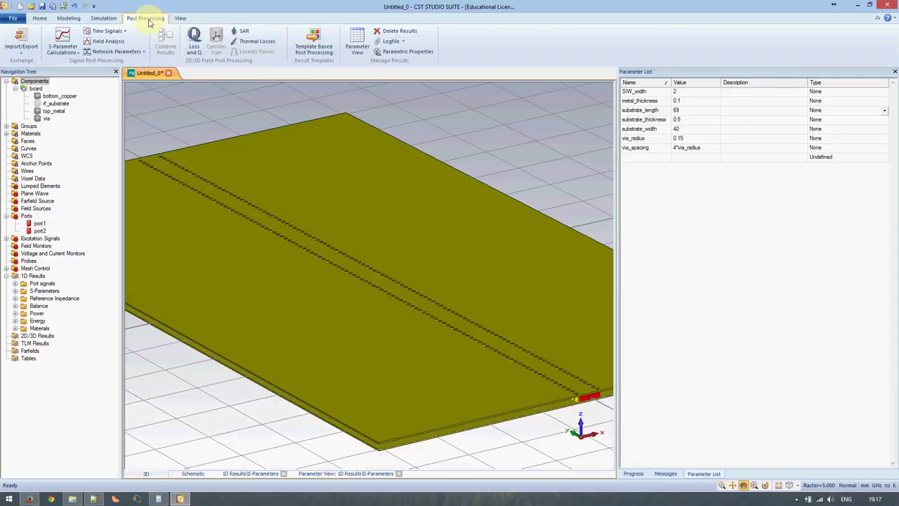
Add an S-Parameters Touchstone Export step to the template-based postprocessing, with 101 samples and a 50 Ohm reference impedance
left_click(24, 48)
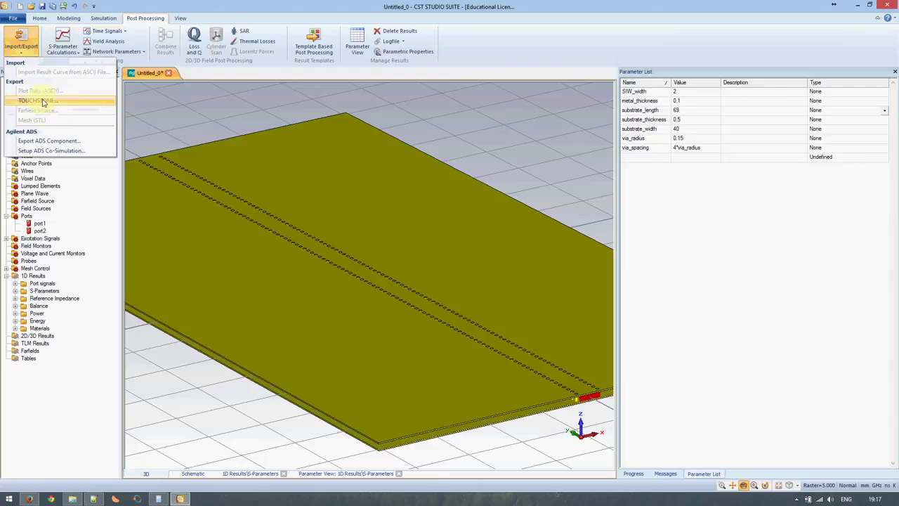
left_click(21, 42)
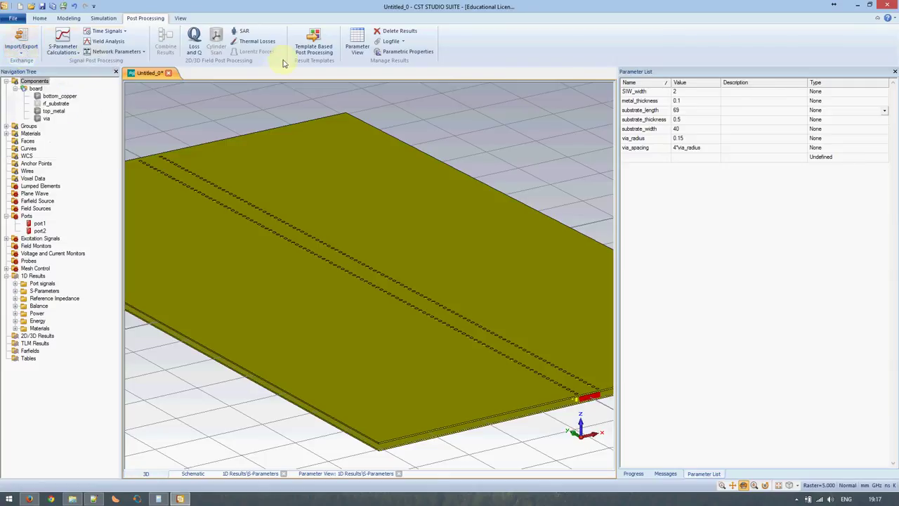
left_click(316, 39)
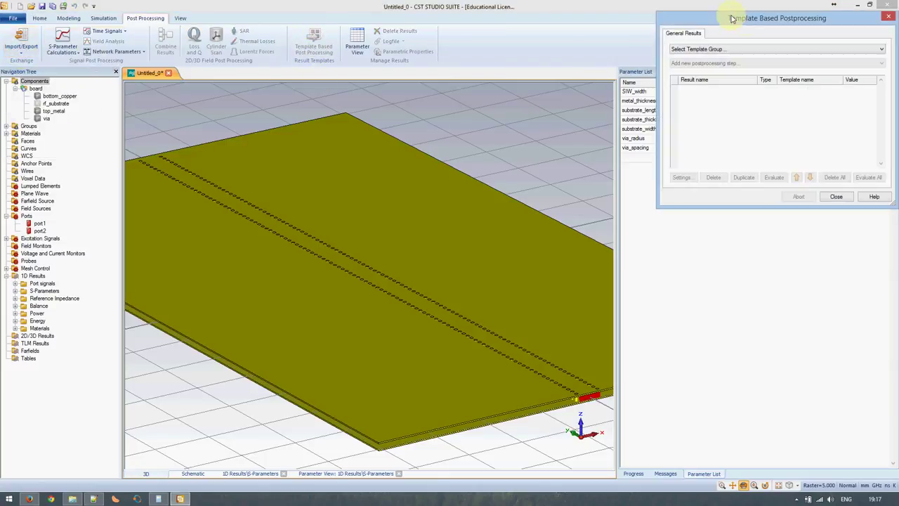
left_click_drag(748, 24, 346, 116)
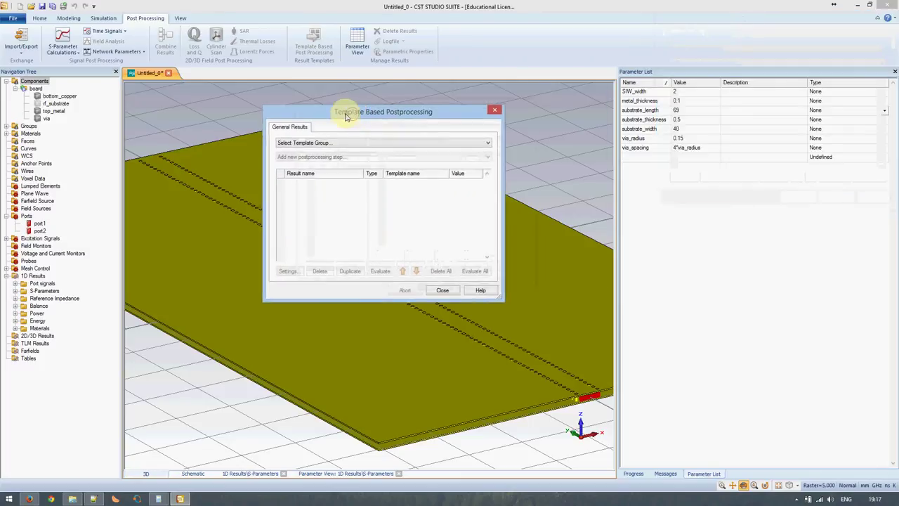
left_click(329, 144)
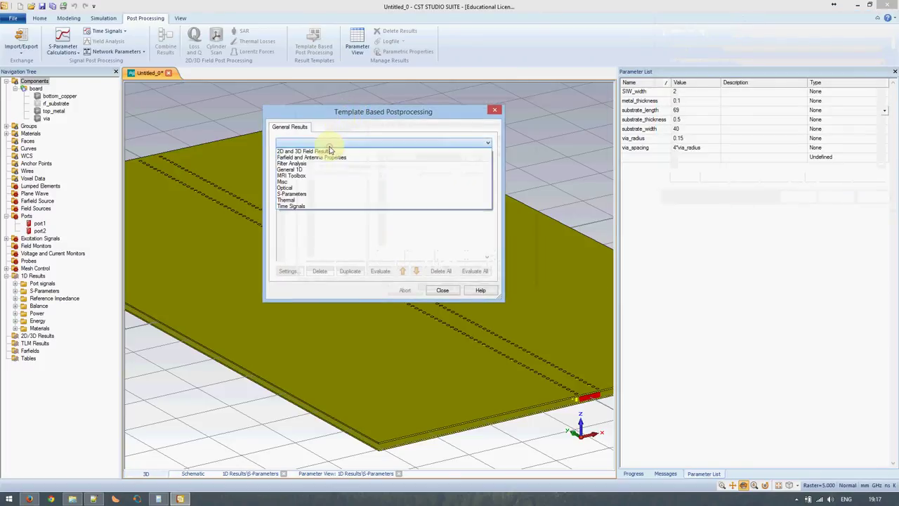
left_click(294, 194)
left_click(310, 157)
left_click(306, 171)
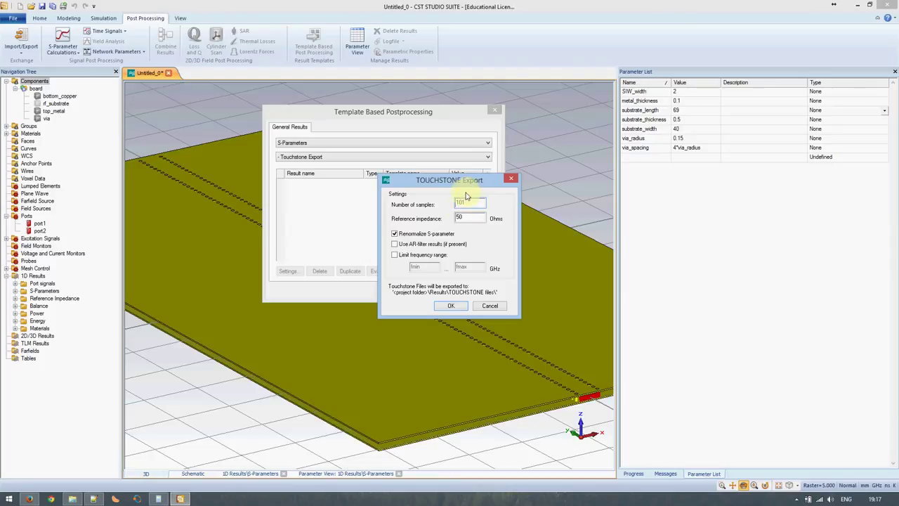
left_click(454, 216)
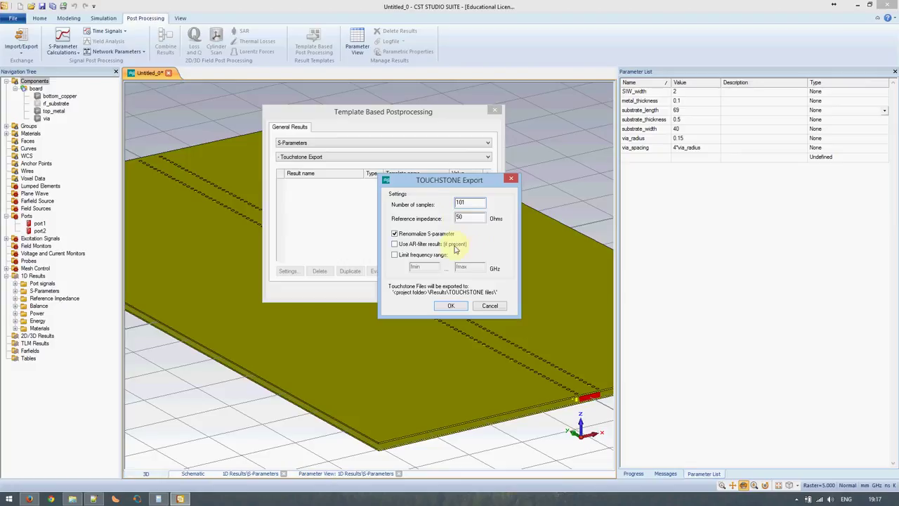
left_click(450, 306)
left_click(444, 289)
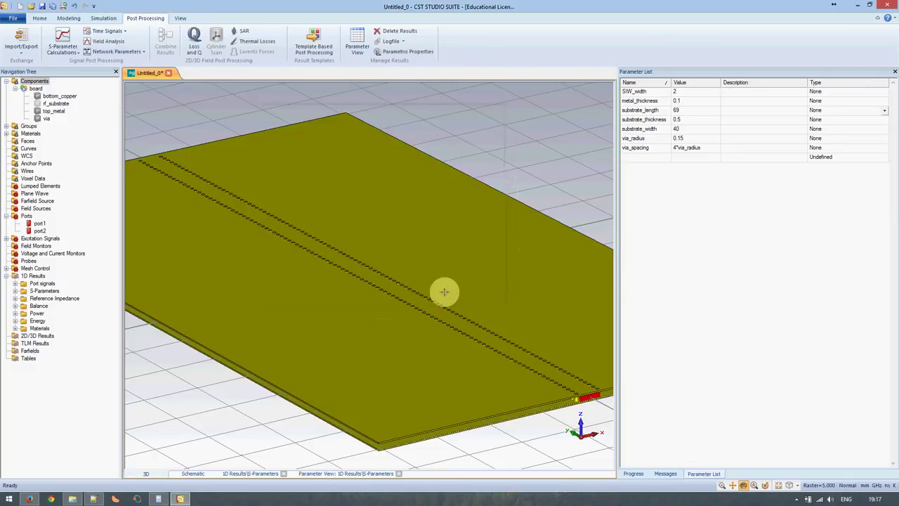
Examine the reference impedance plot under the 1D results and review the template-based postprocessing list
left_click(47, 300)
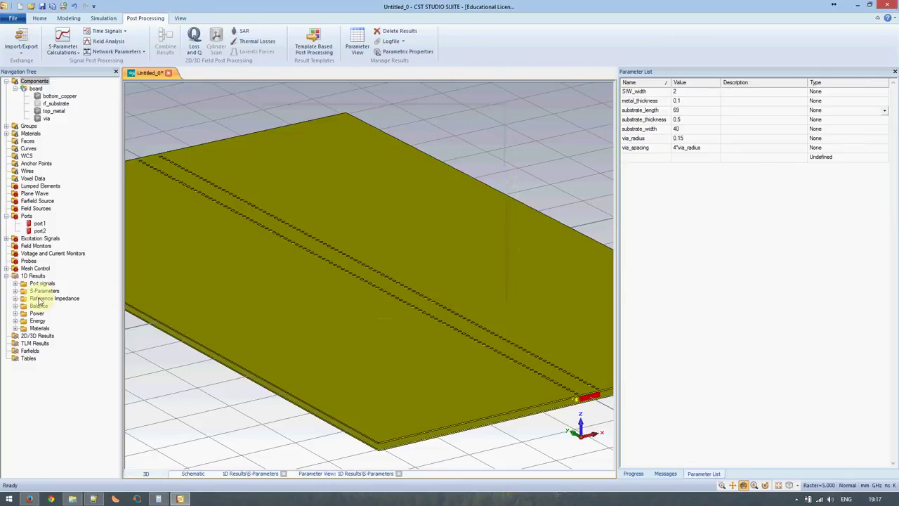
left_click(39, 301)
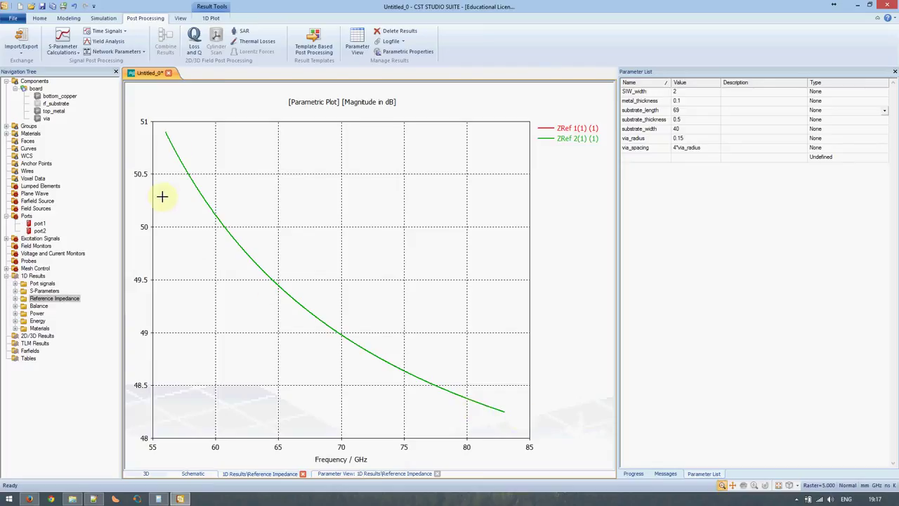
left_click(33, 276)
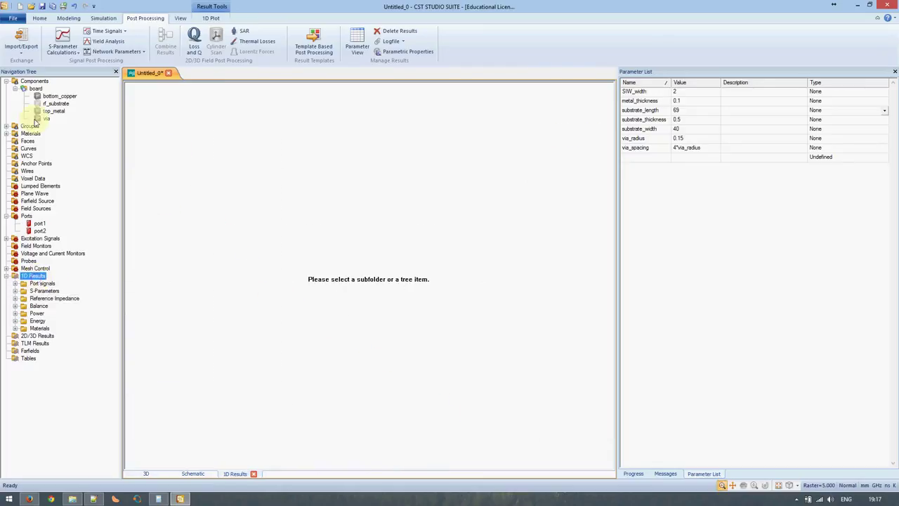
left_click(37, 82)
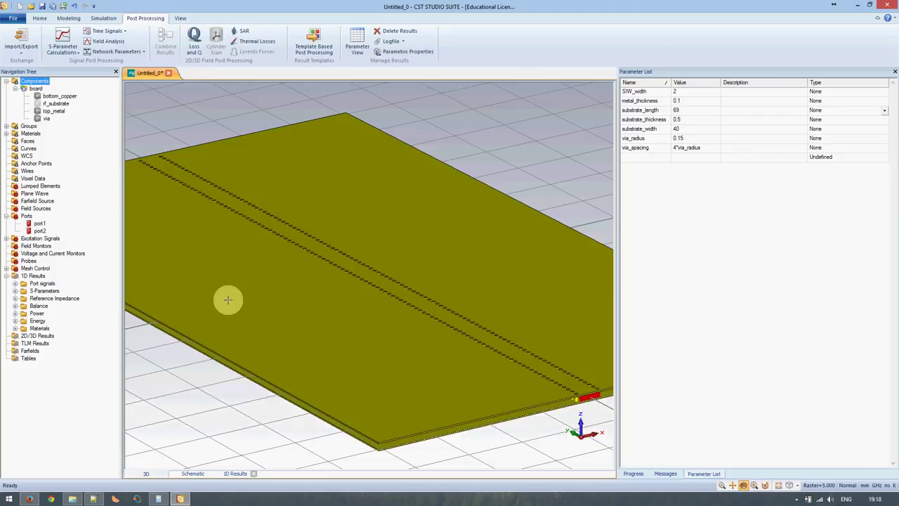
left_click(314, 43)
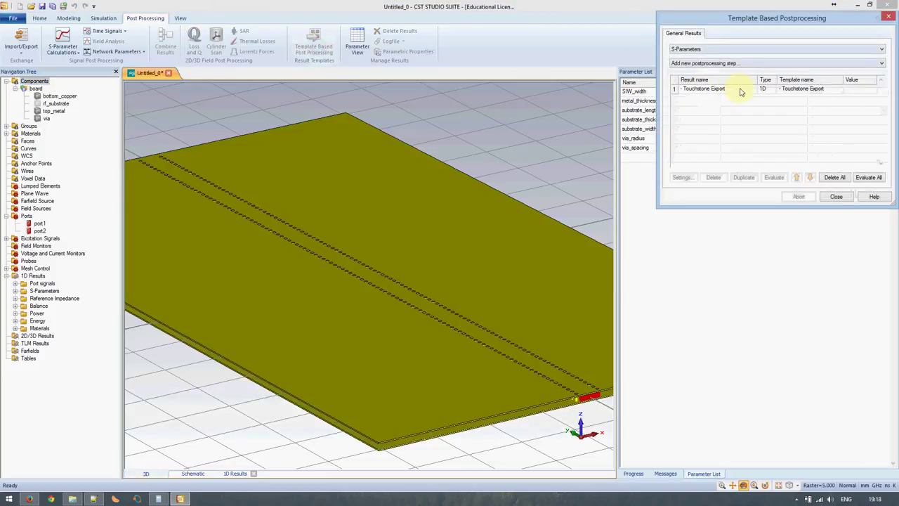
left_click(842, 196)
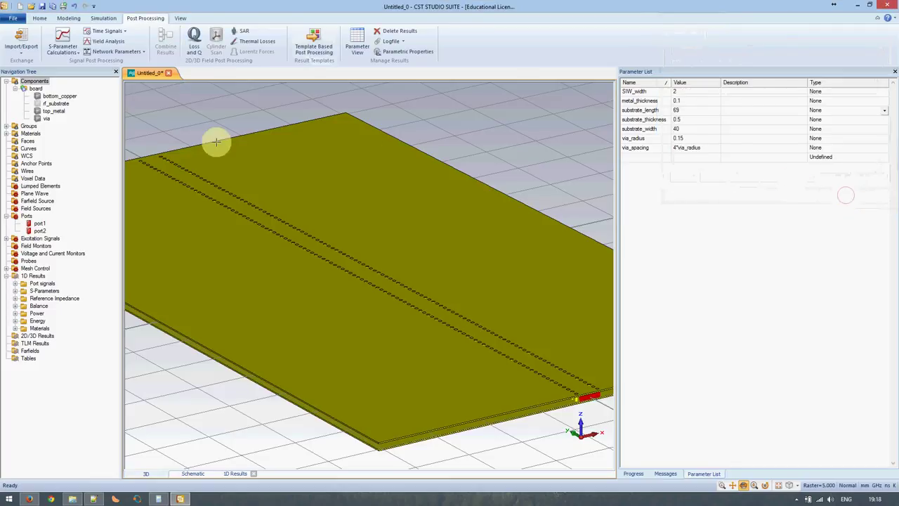
left_click(39, 18)
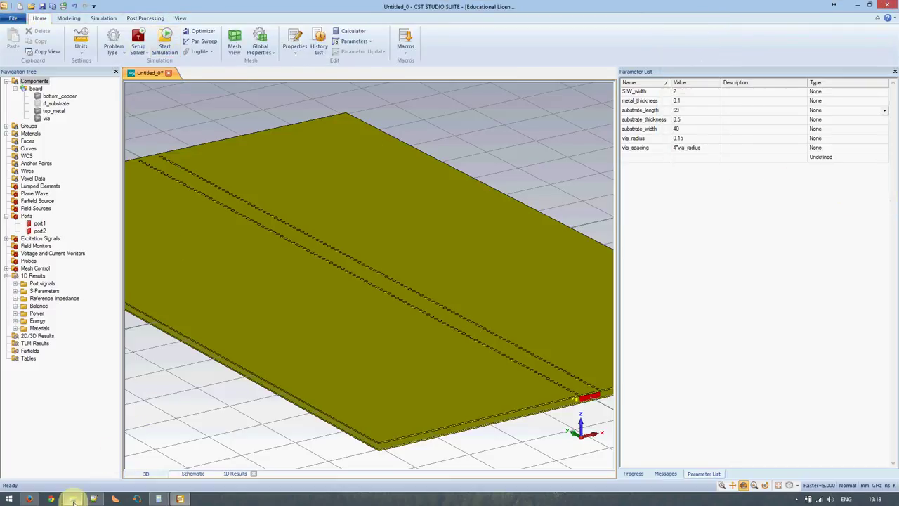
mouse_move(73, 502)
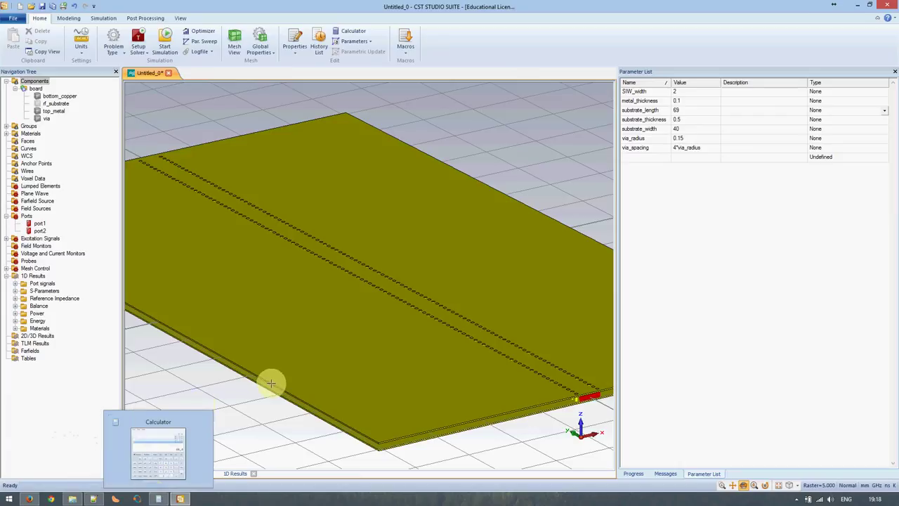
key("super+e")
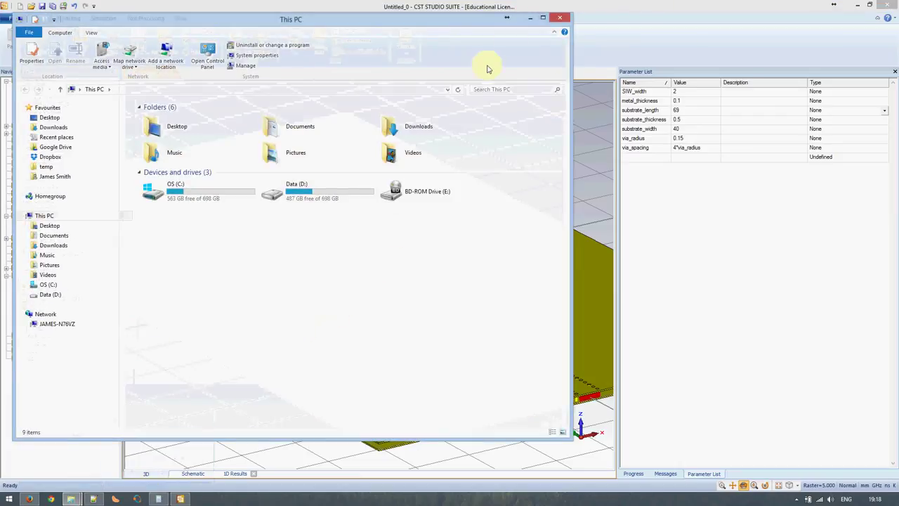
left_click(530, 17)
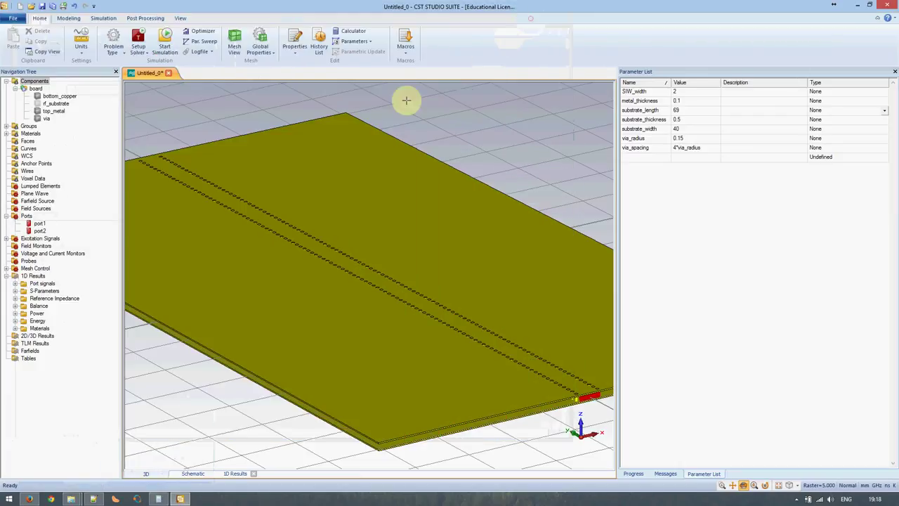
Save the project with its results to the Desktop as SIW_duroid6002_56ghz and start the simulation
left_click(41, 5)
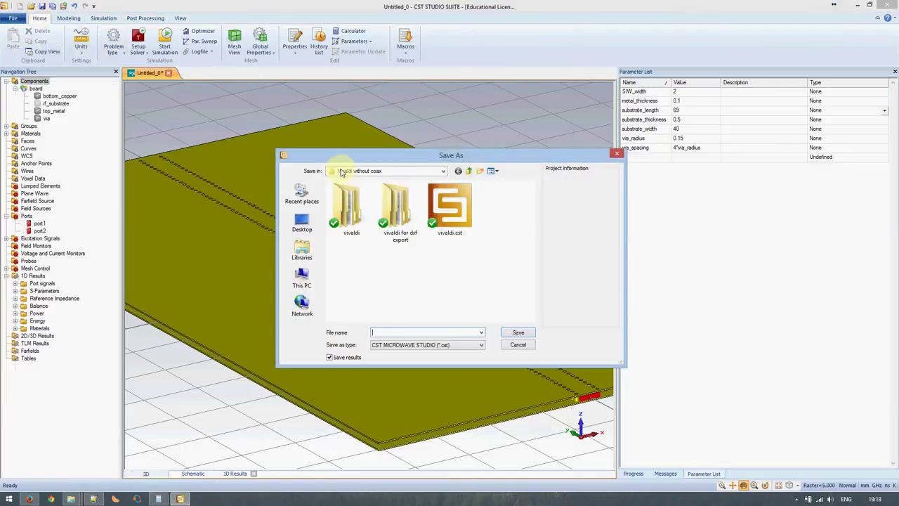
left_click(303, 222)
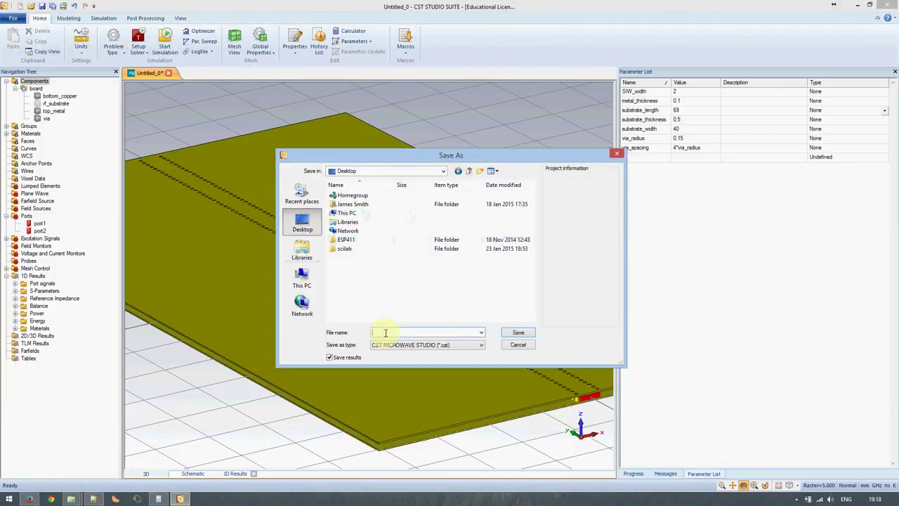
type("tes")
type("SIW_duroid6002_56ghz")
key("Return")
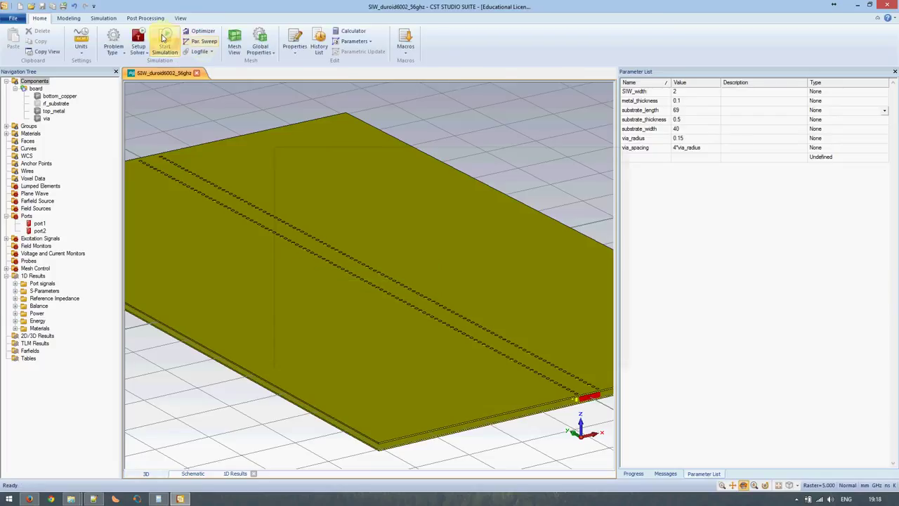
left_click(163, 41)
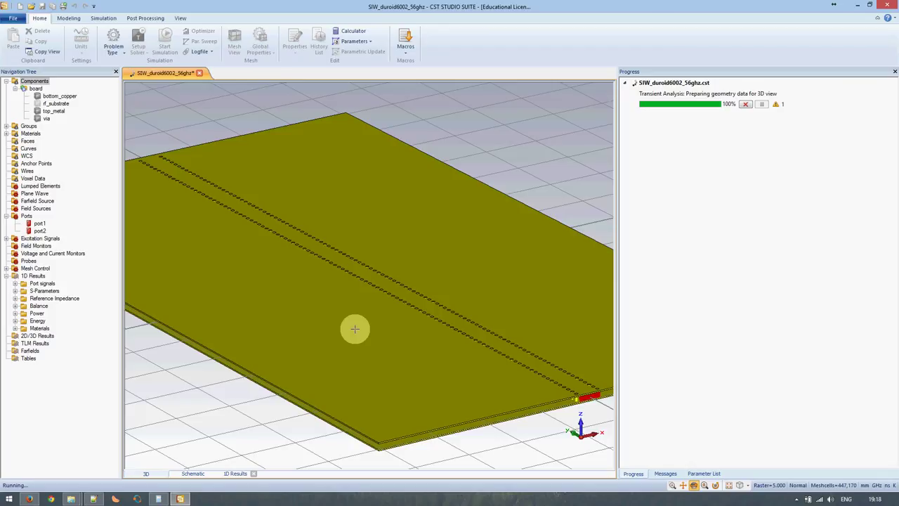
Open the Result folder of SIW_duroid6002_56ghz on the Desktop in File Explorer and look through its files for the Touchstone export
key("super+e")
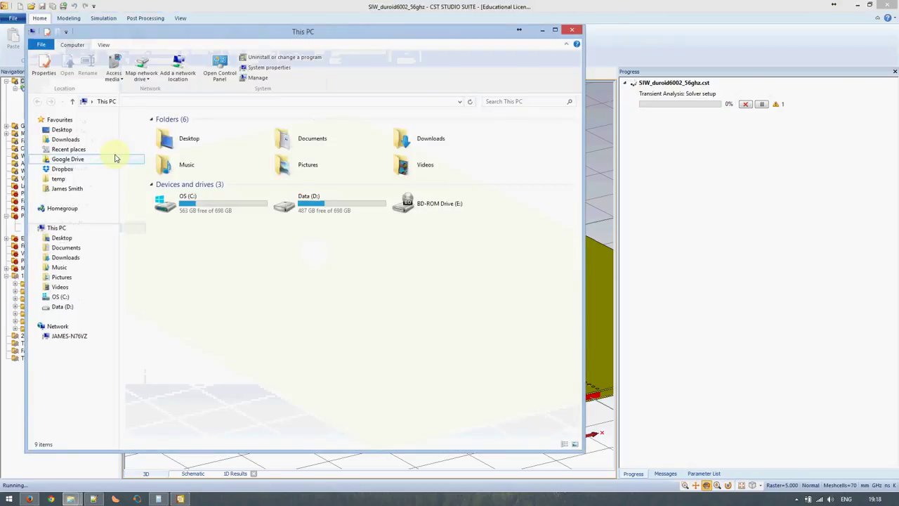
left_click(84, 129)
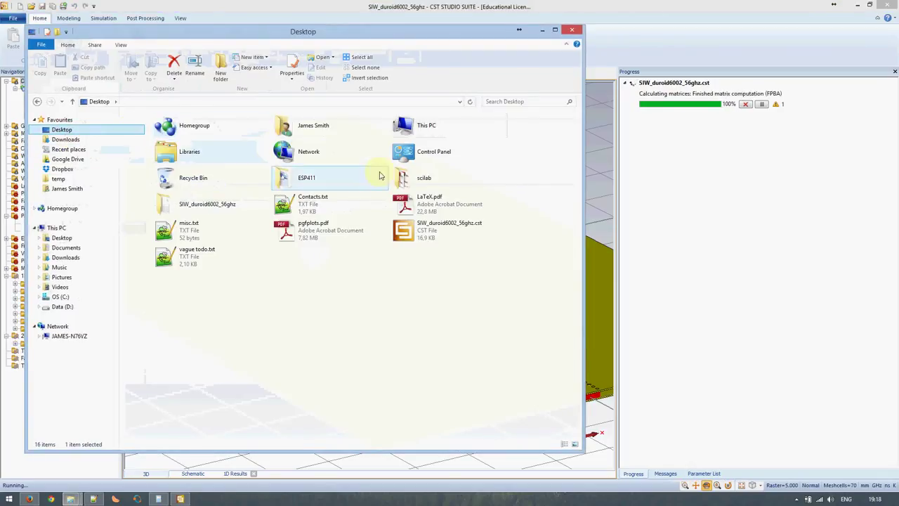
left_click(433, 229)
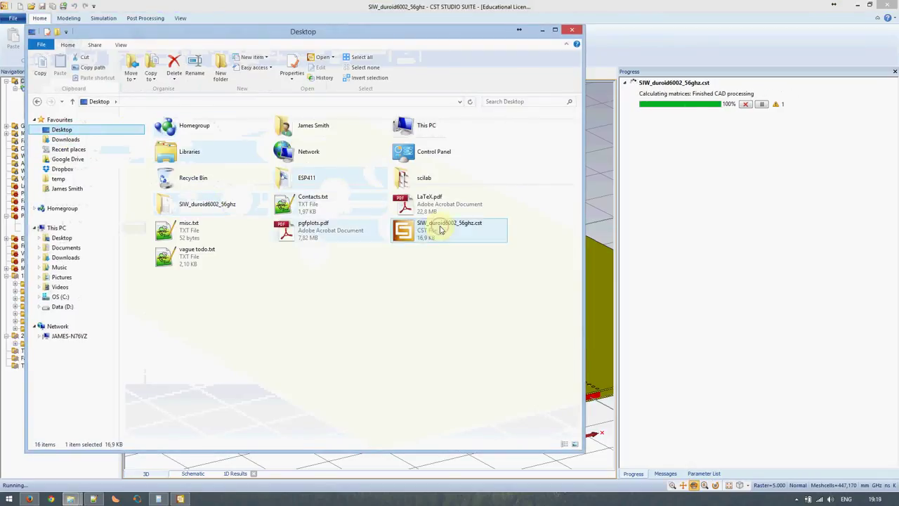
left_click(200, 206)
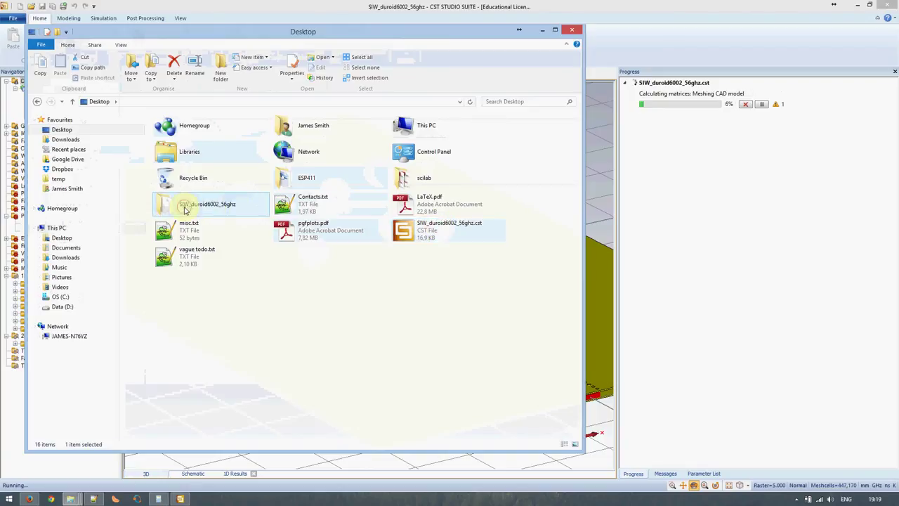
double_click(191, 205)
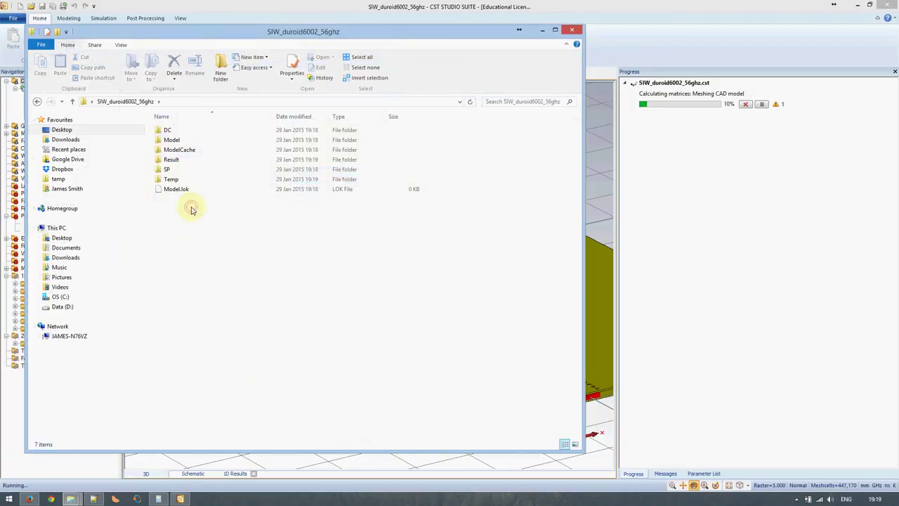
double_click(171, 160)
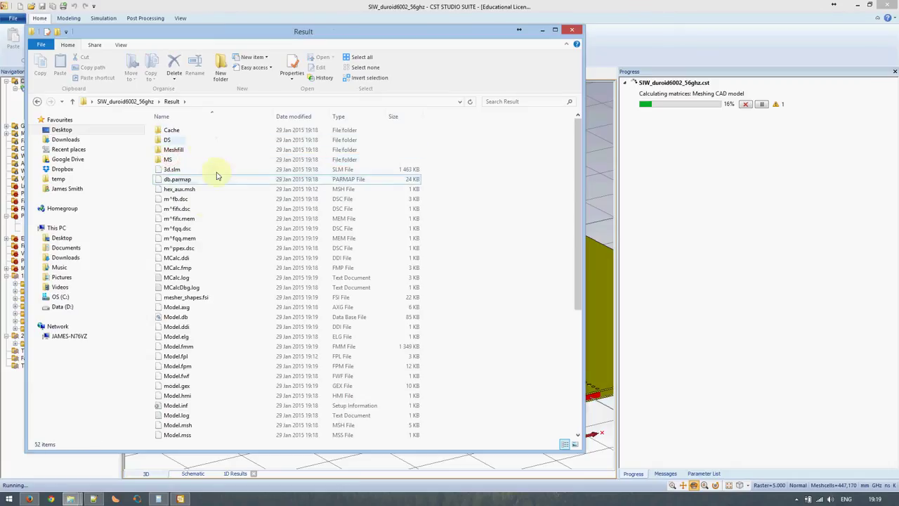
scroll(227, 255, "down", 7)
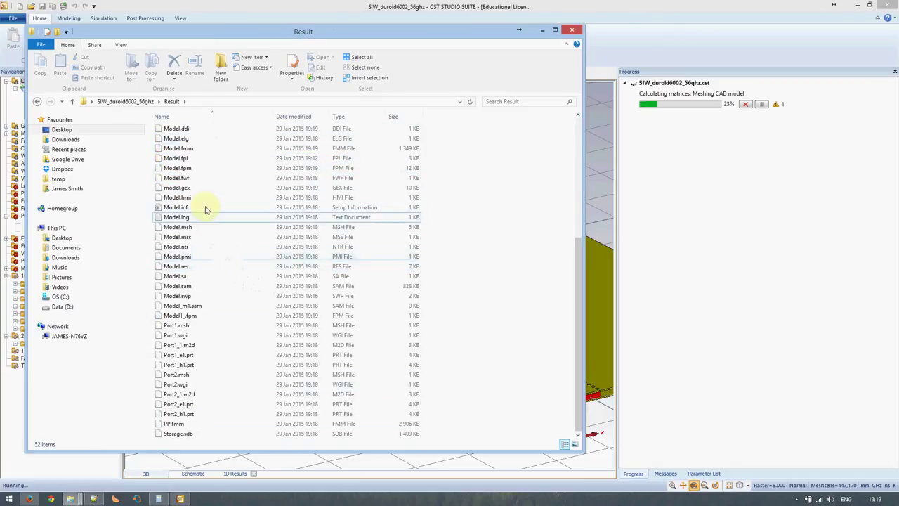
scroll(217, 232, "up", 3)
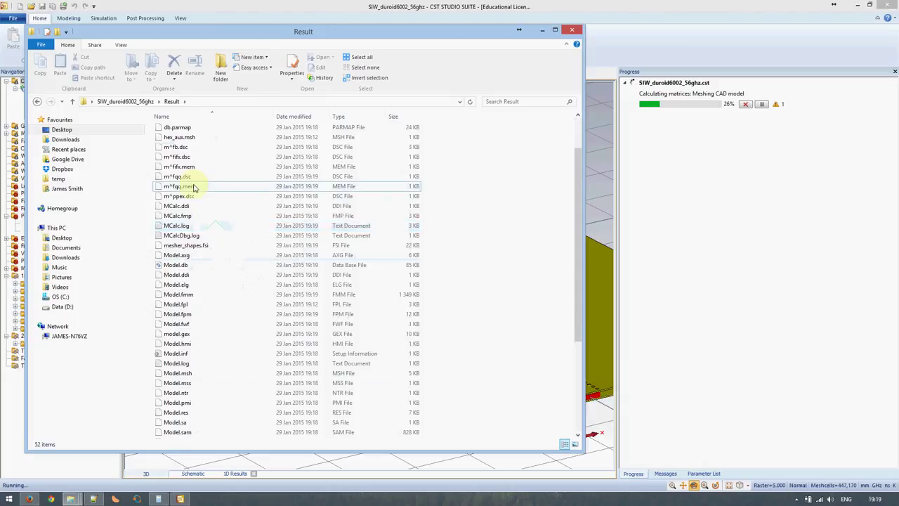
scroll(201, 181, "up", 4)
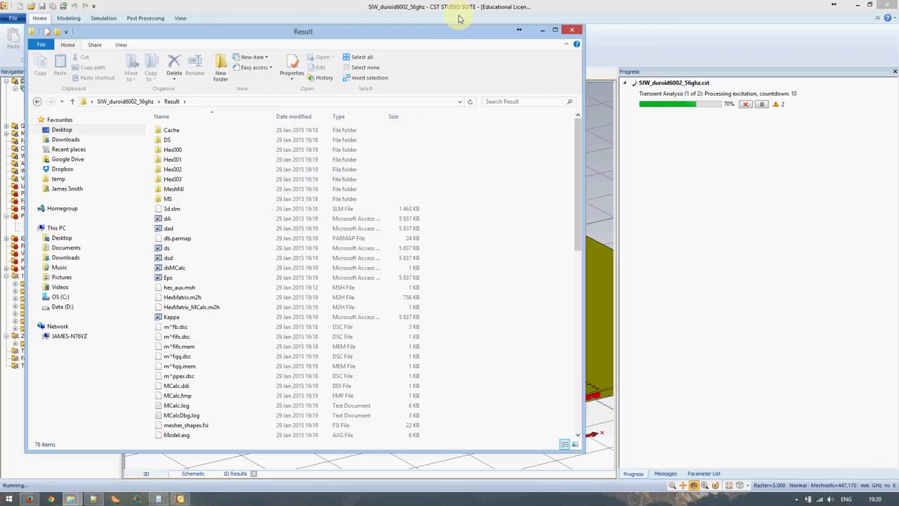
Switch back to CST Studio Suite and examine the S-parameter plot and the port signals during the simulation, then return to the 3D model
left_click(458, 19)
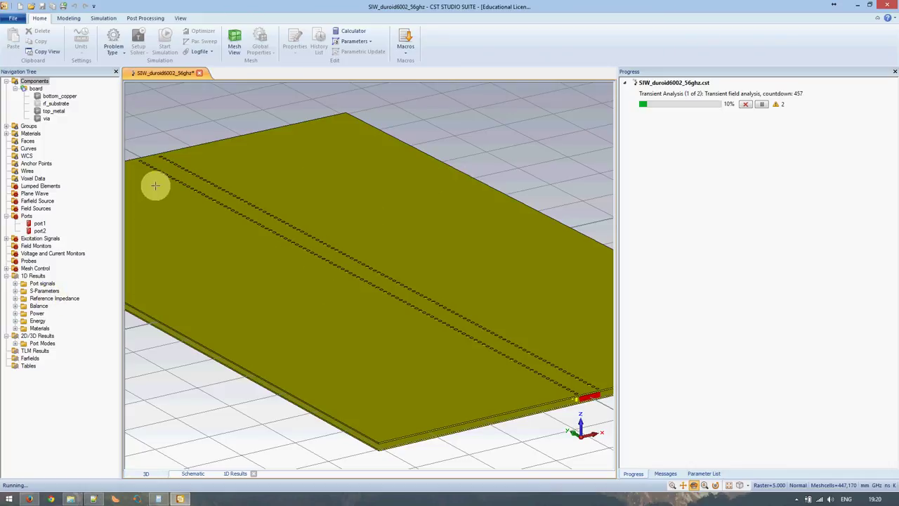
left_click(40, 291)
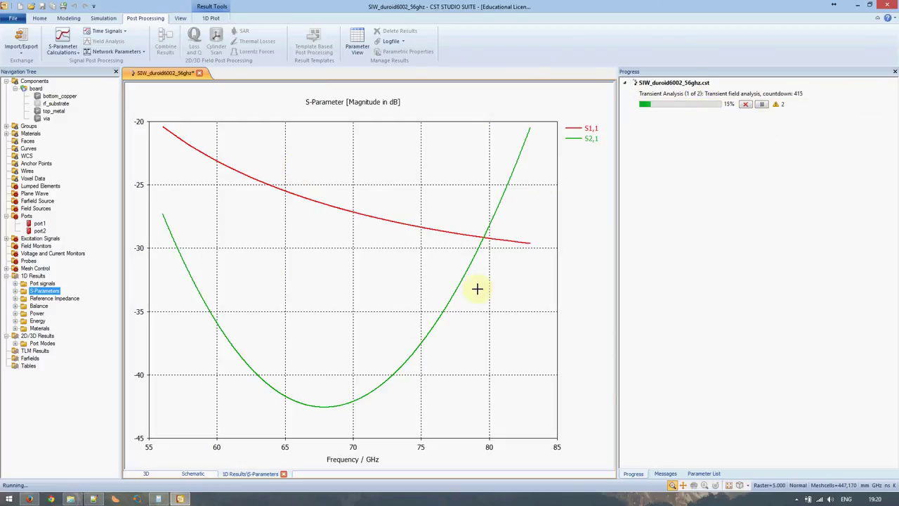
left_click(14, 283)
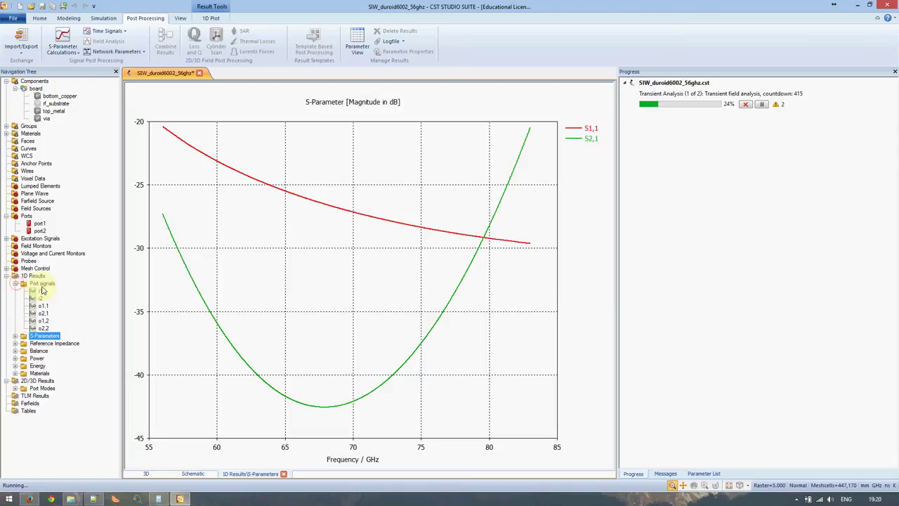
left_click(42, 283)
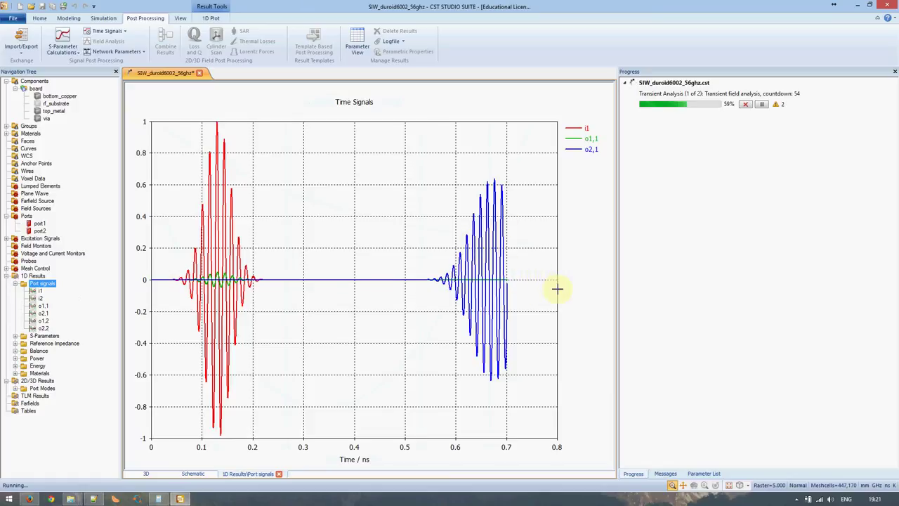
left_click(34, 81)
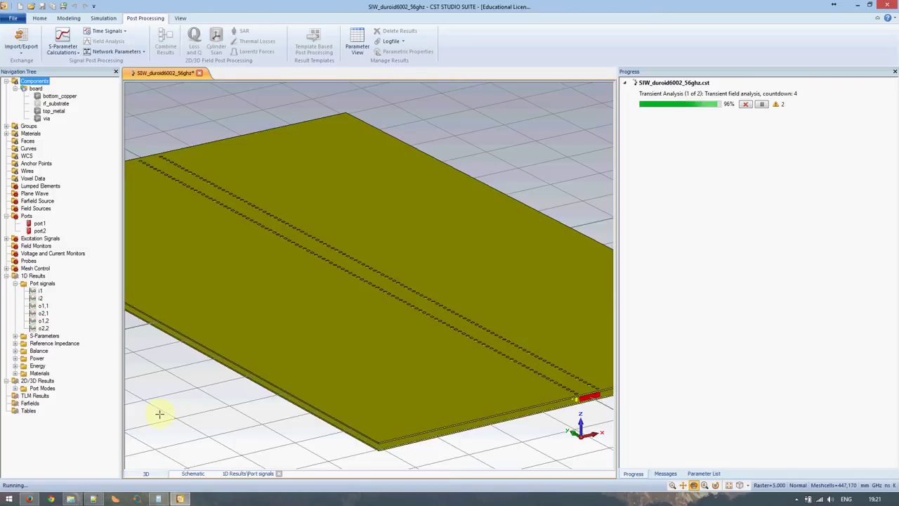
Check the Rogers RT/duroid 6002 requirement in the Notepad++ notes against the project's materials, and inspect which parts use PEC
left_click(92, 499)
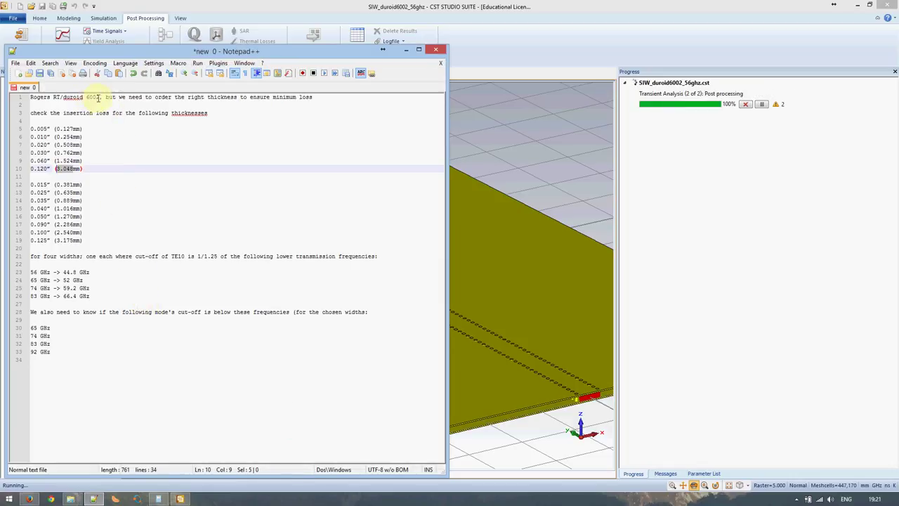
left_click_drag(99, 98, 31, 97)
left_click_drag(105, 51, 380, 55)
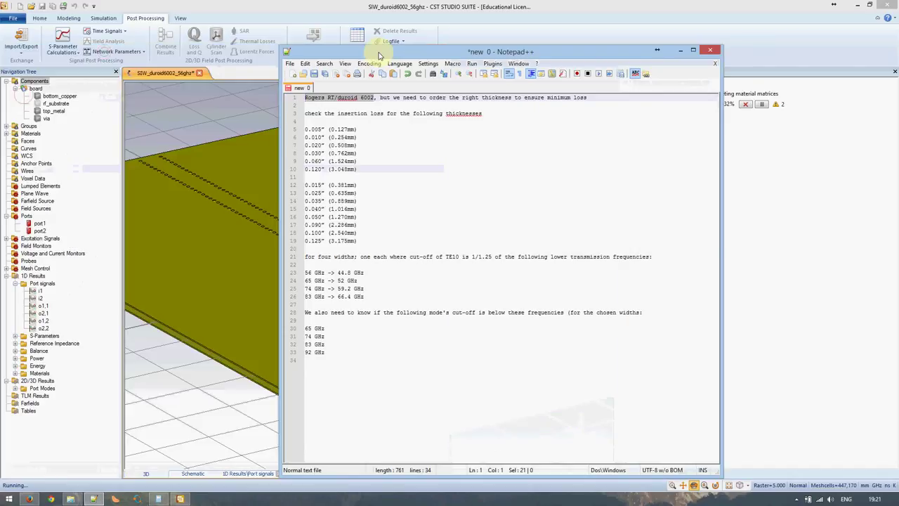
left_click(6, 133)
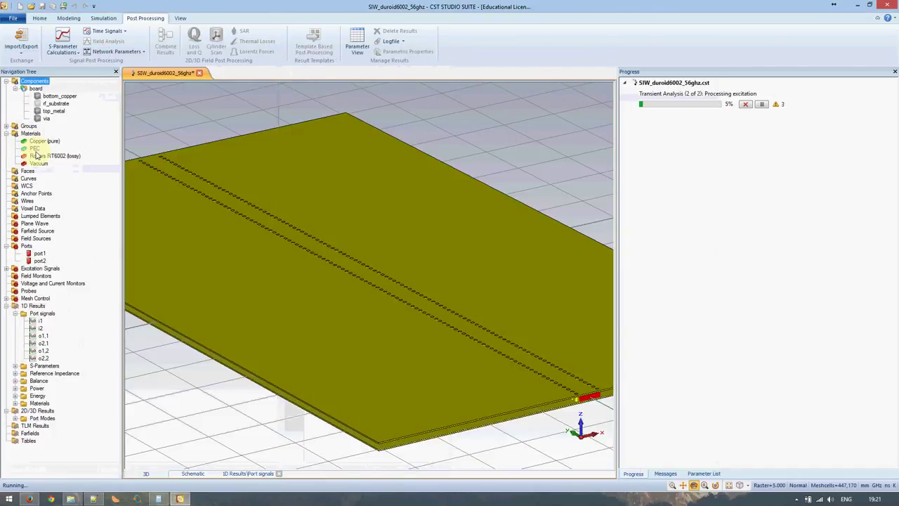
left_click(34, 148)
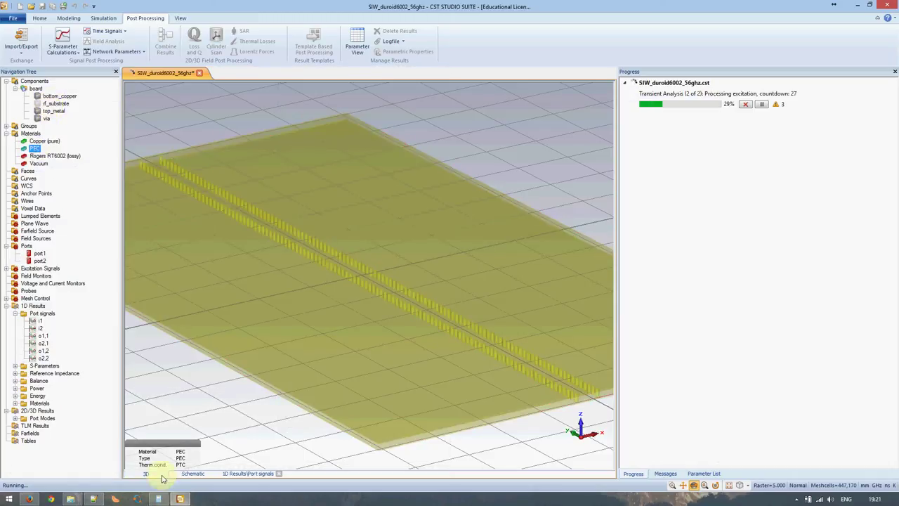
left_click(94, 498)
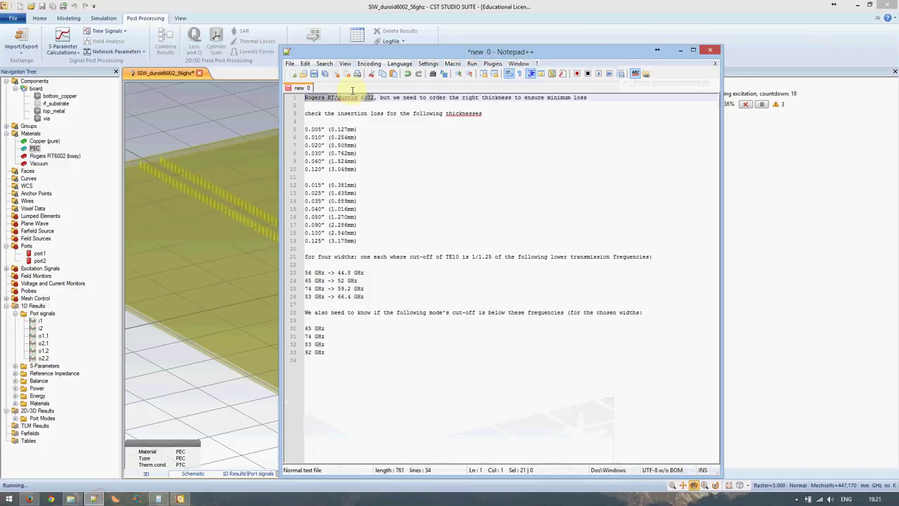